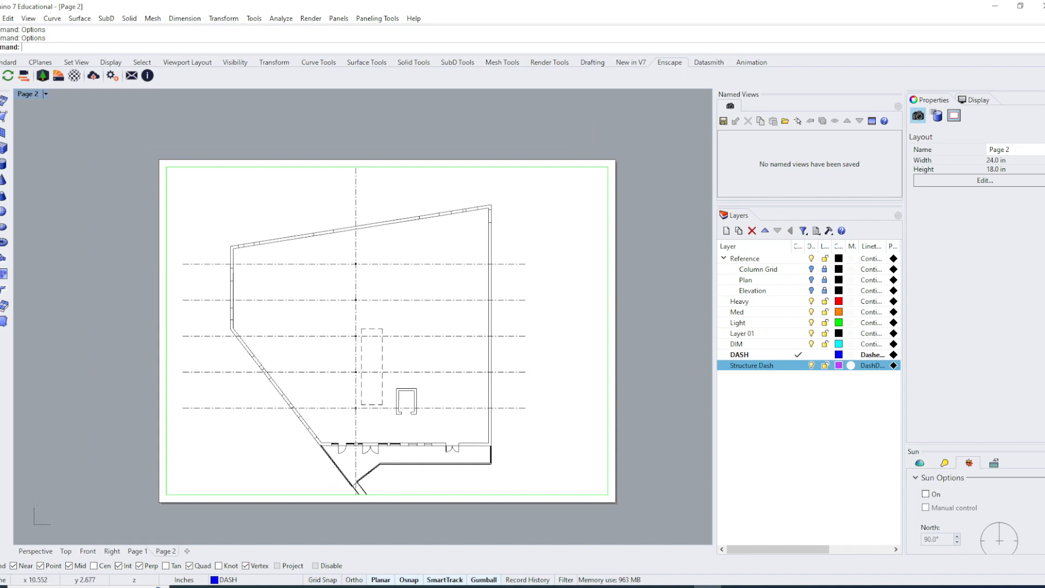
Open the Page 1 layout and examine its elevation and plan detail views.
left_click(137, 551)
scroll(276, 417, "down", 2)
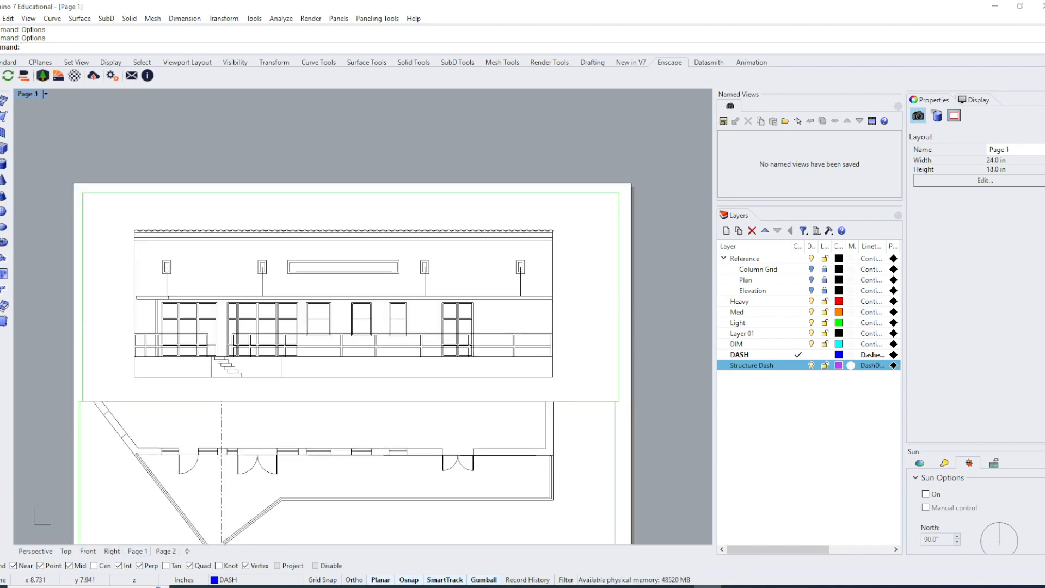
right_click_drag(276, 417, 255, 337)
scroll(301, 346, "down", 2)
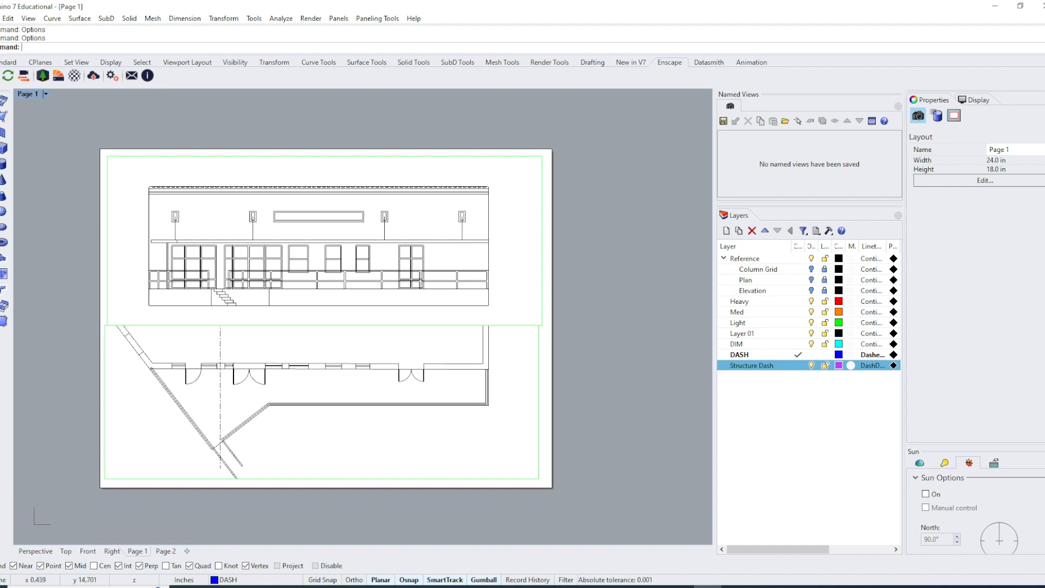
left_click(353, 213)
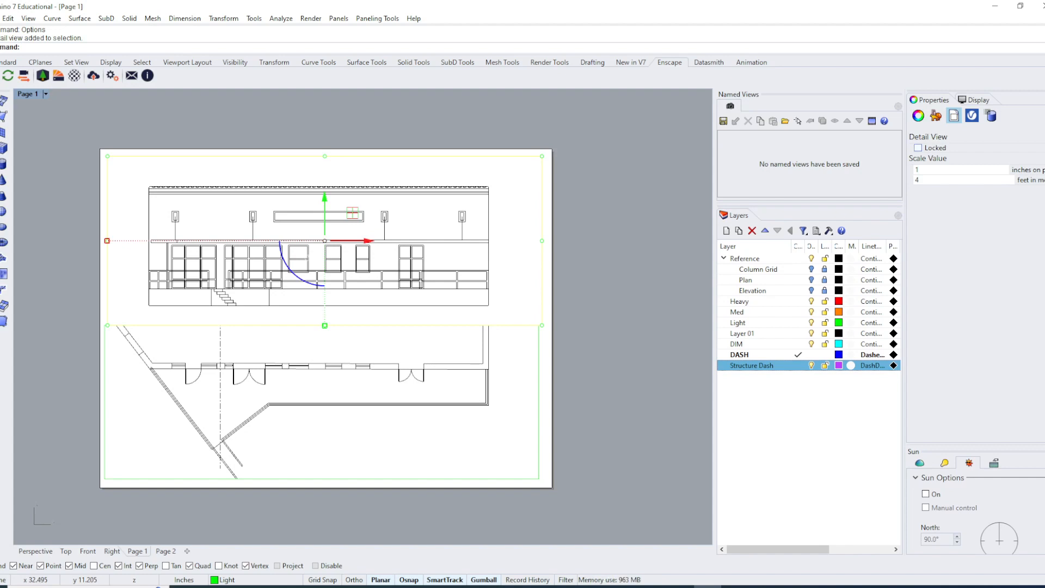
key("Escape")
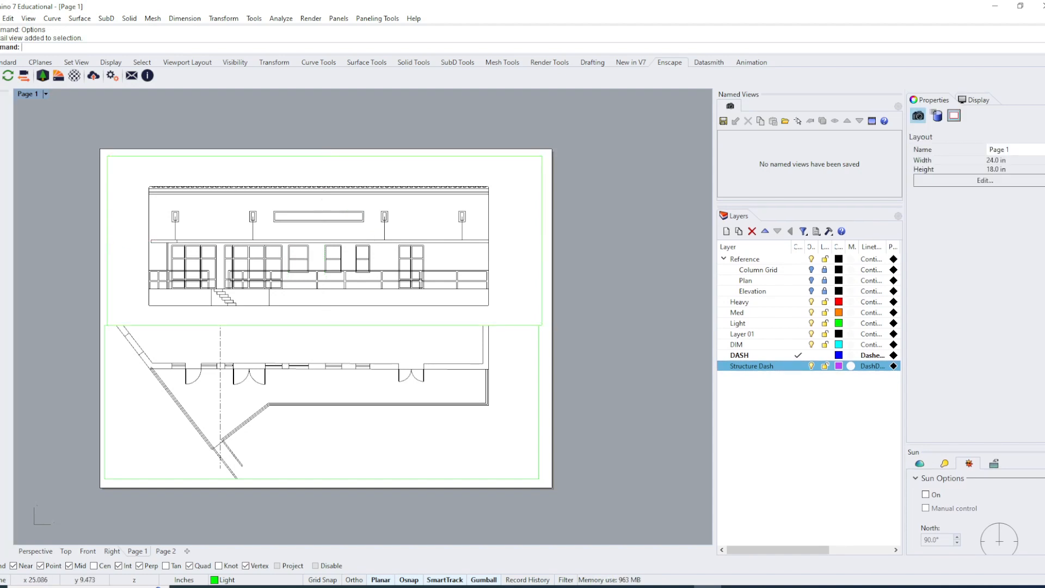
right_click_drag(417, 357, 441, 369)
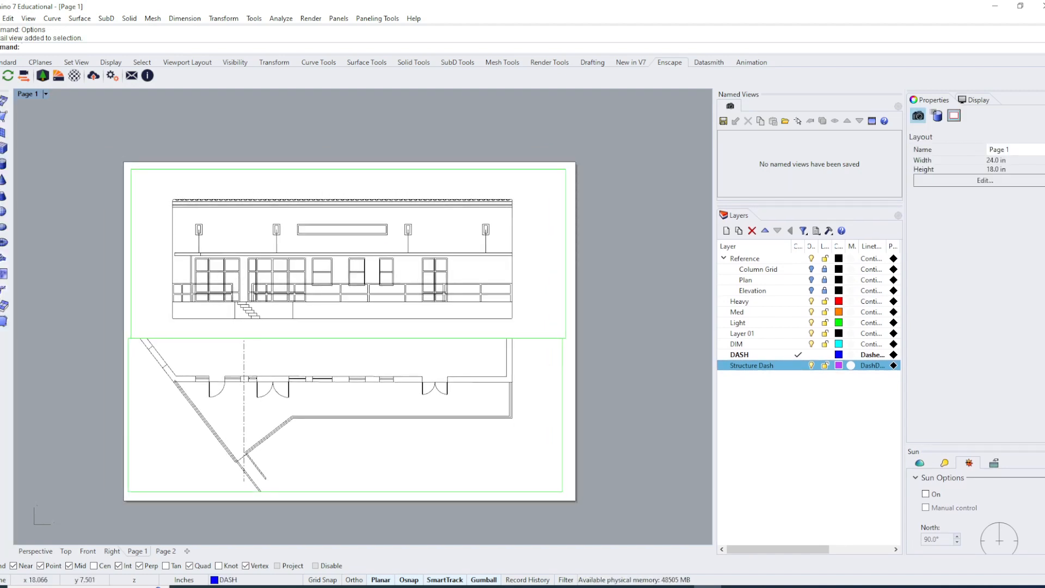
right_click_drag(266, 376, 272, 398)
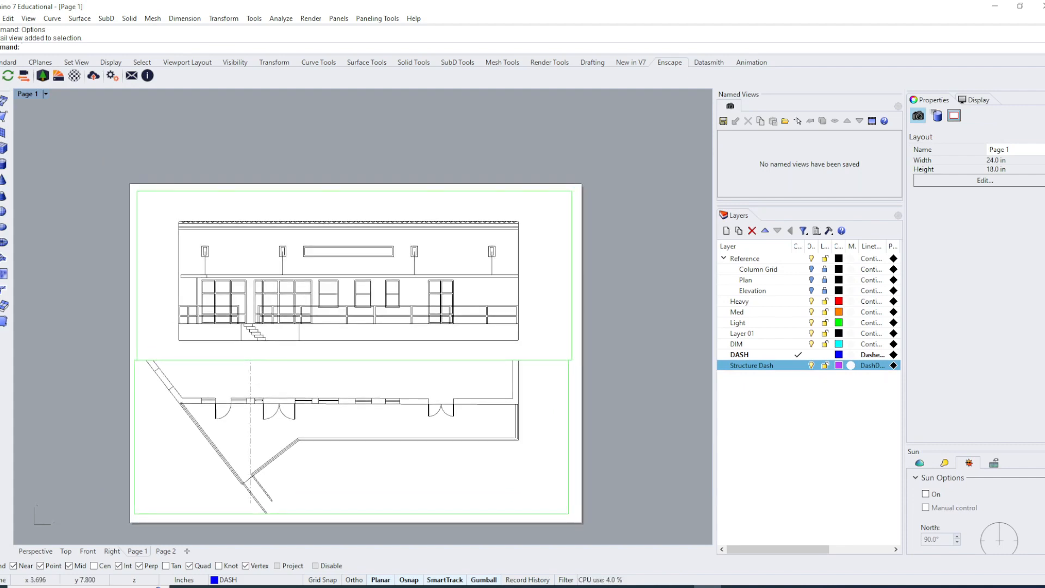
right_click_drag(184, 432, 189, 401)
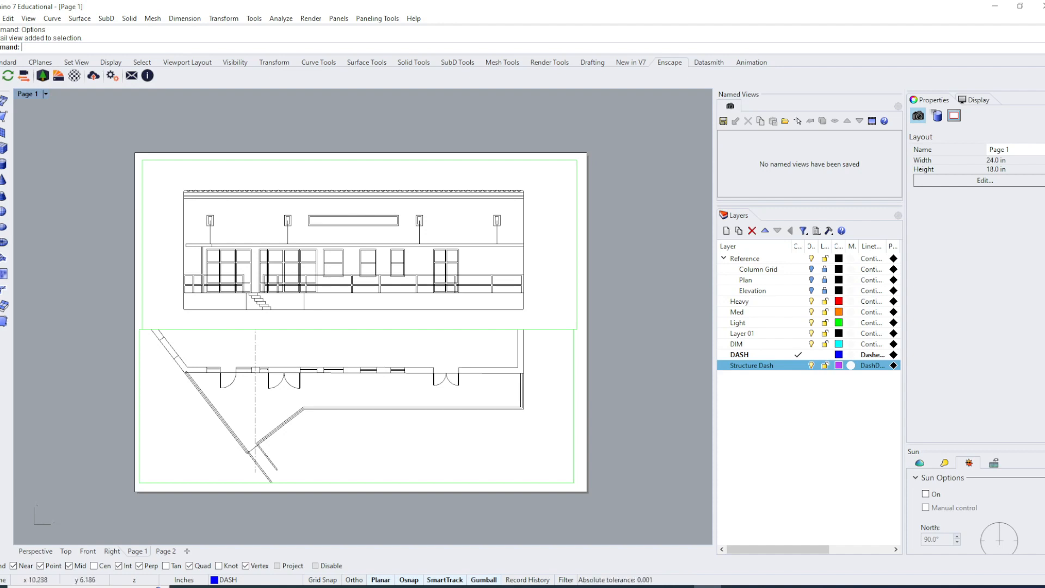
right_click_drag(349, 332, 327, 354)
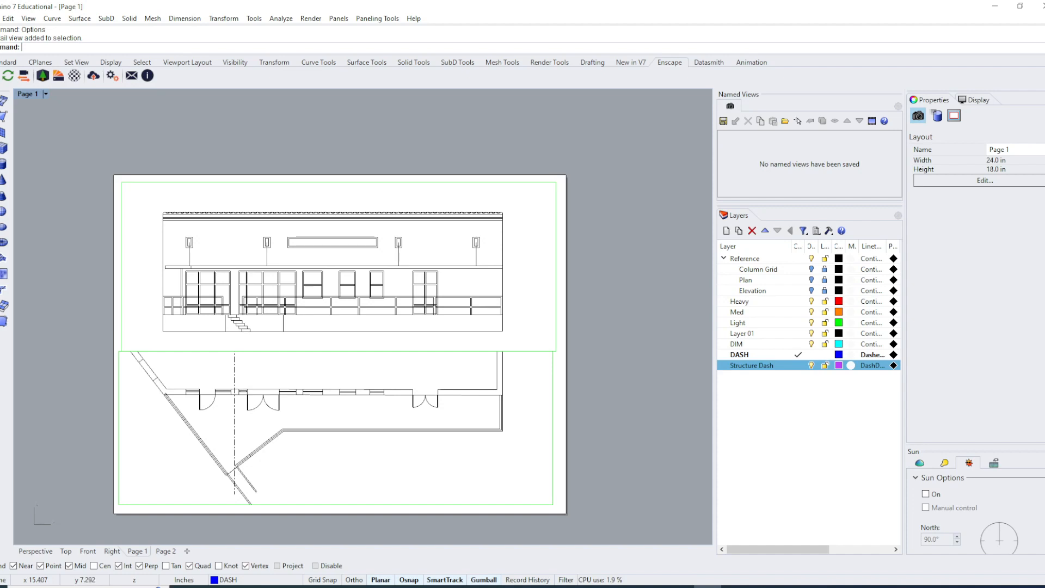
right_click_drag(404, 376, 424, 359)
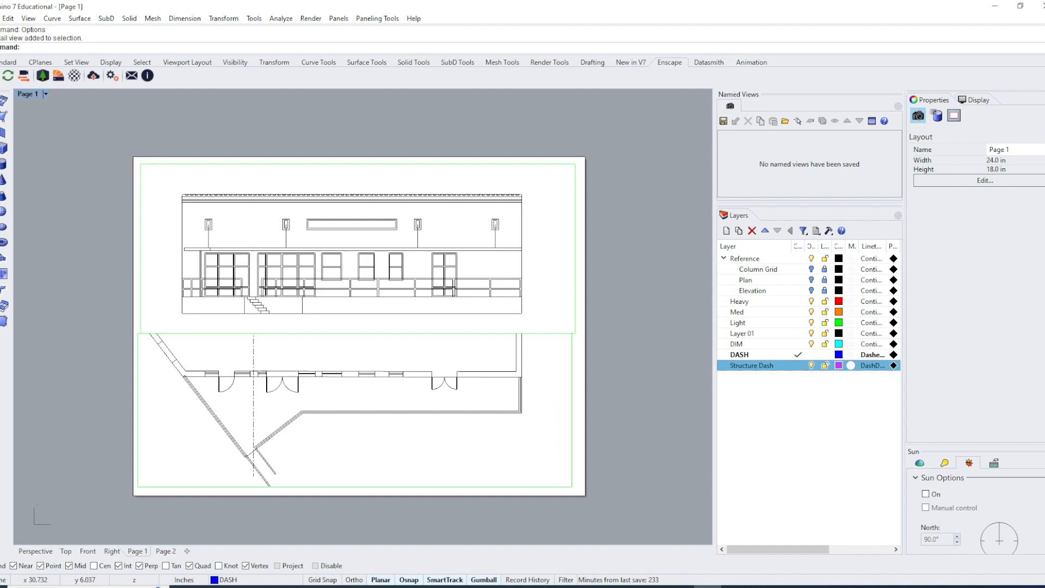
Make the DIM layer the current layer.
left_click(798, 344)
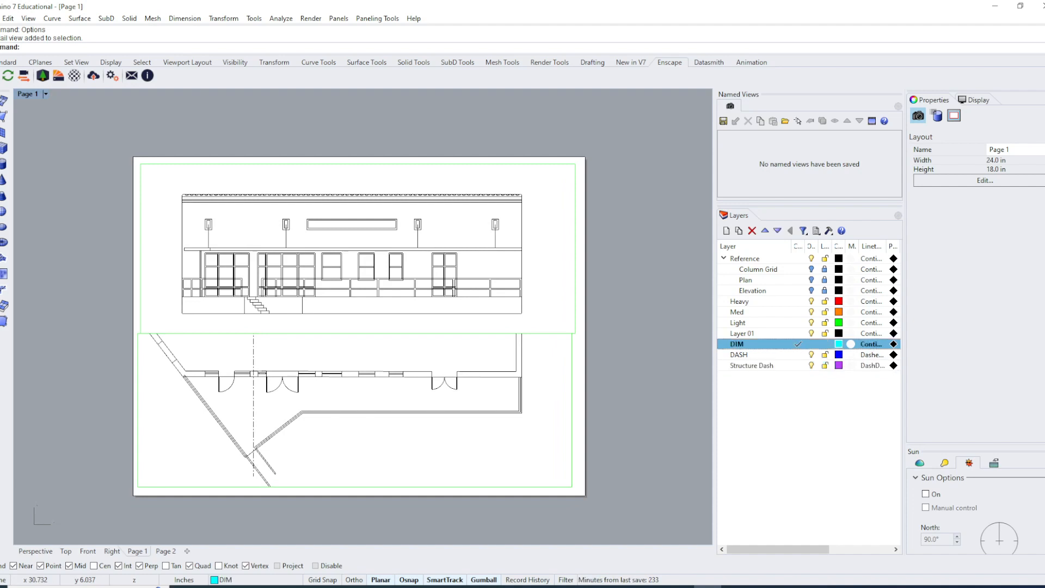
right_click_drag(503, 409, 506, 386)
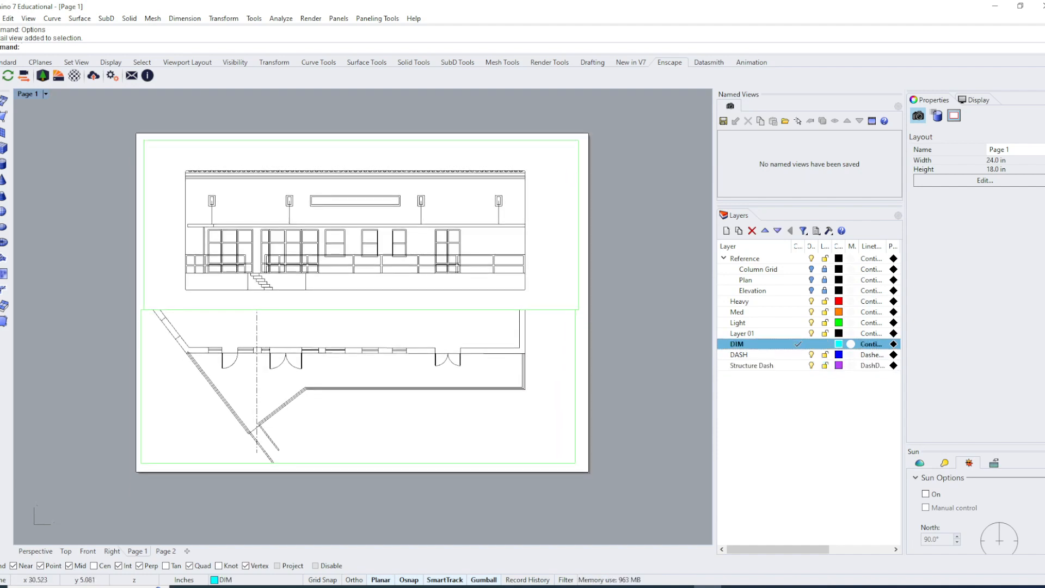
right_click_drag(479, 445, 452, 456)
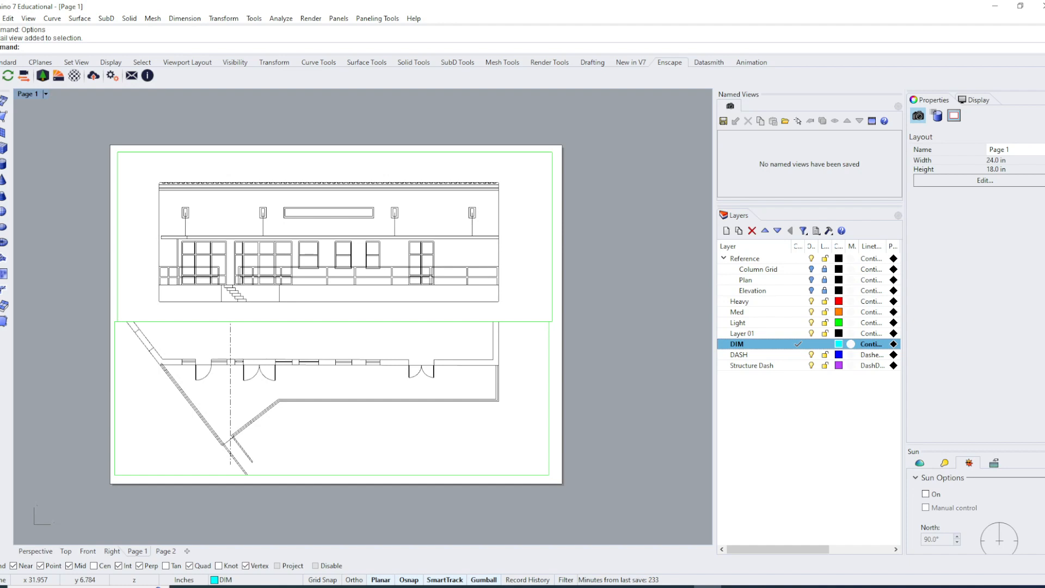
Start a text note reading Scale 1/4":1'0" and format the 1/4 as a stacked fraction.
type("Text")
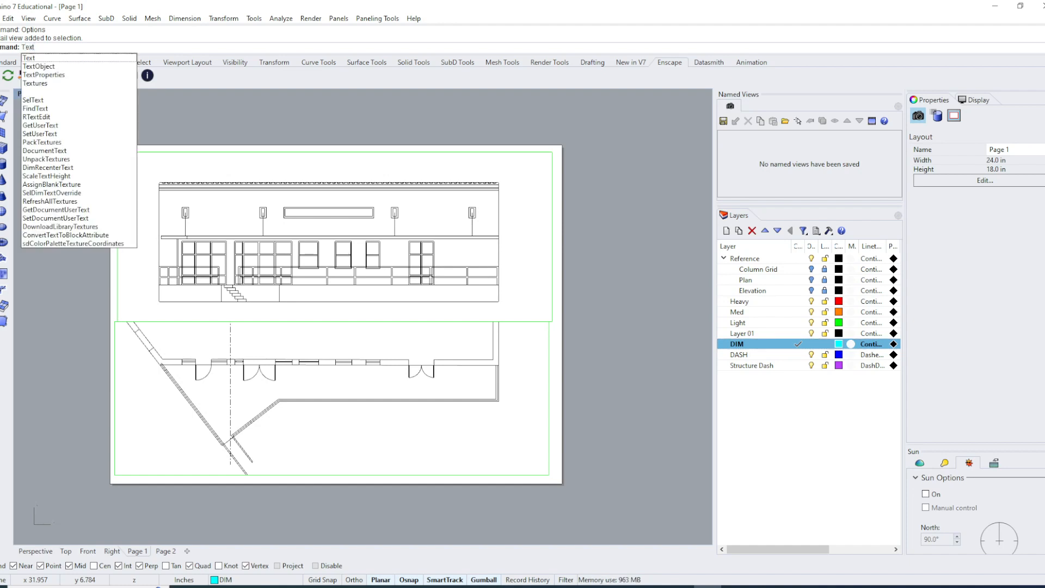
key("Return")
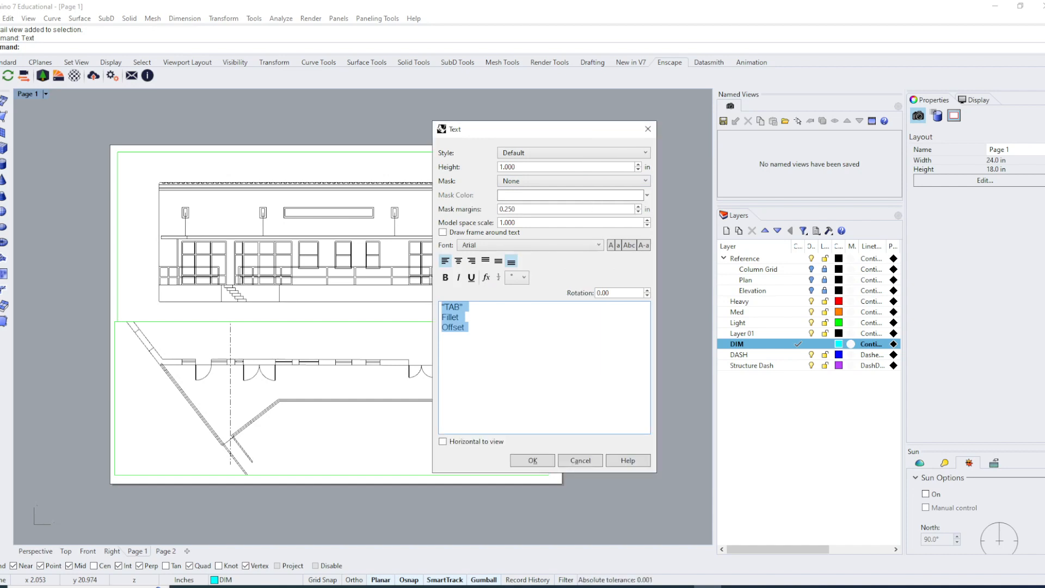
type("Scale")
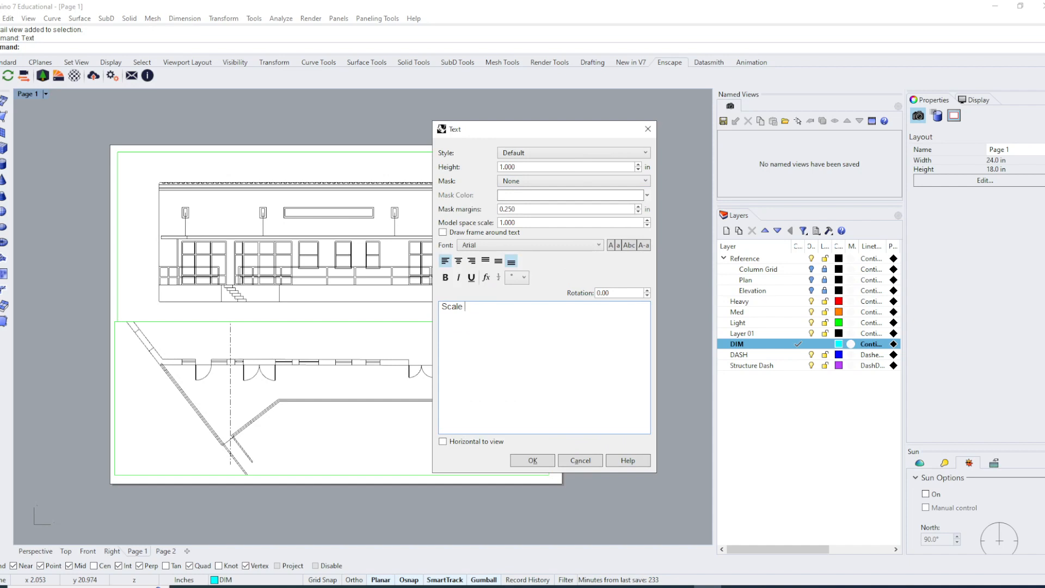
type(" 1/4")
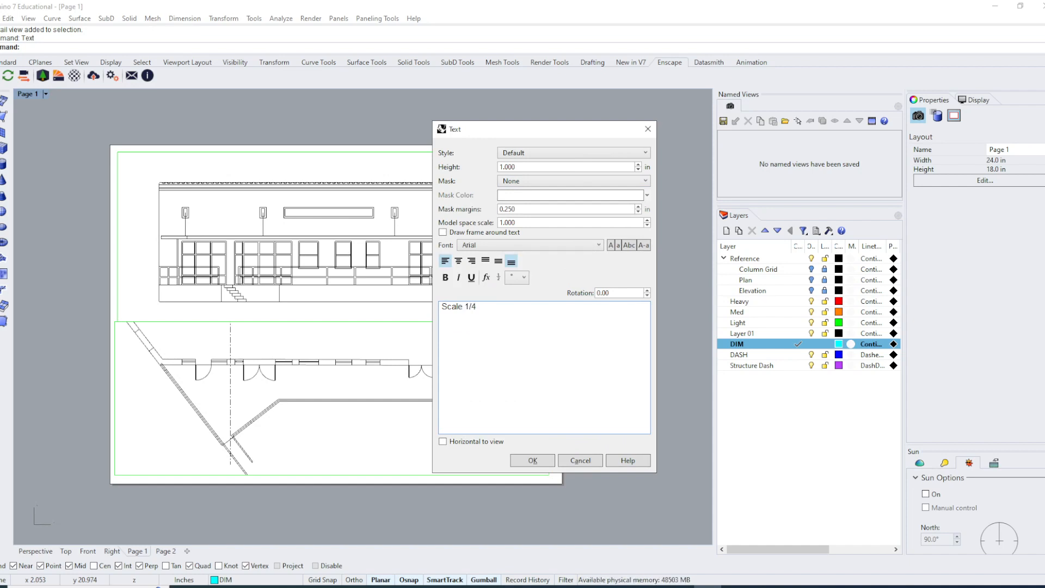
type("\"=1'0")
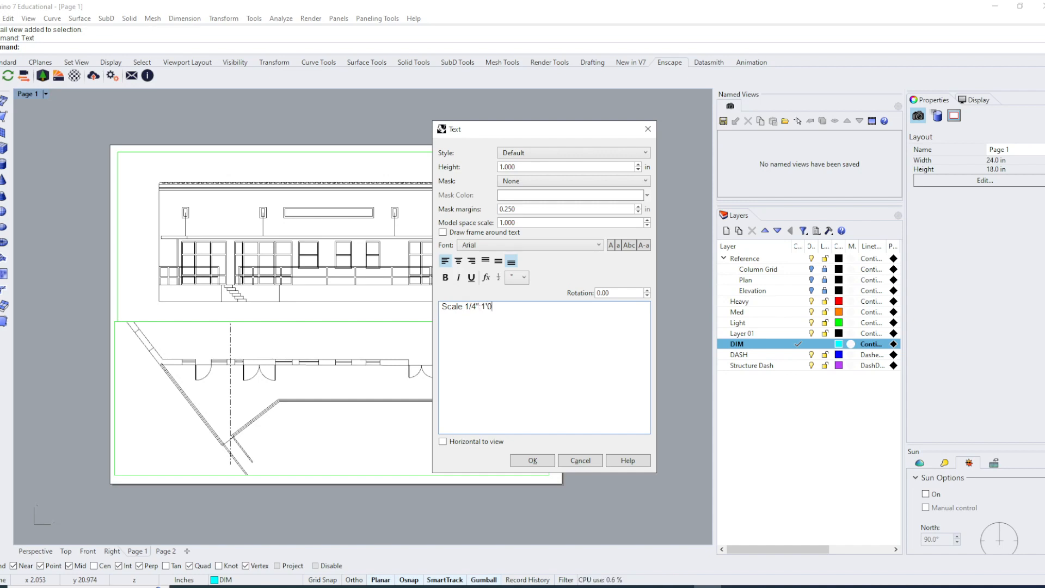
type("\"")
key("shift+Left")
key("shift+Left")
key("shift+Left")
left_click(499, 277)
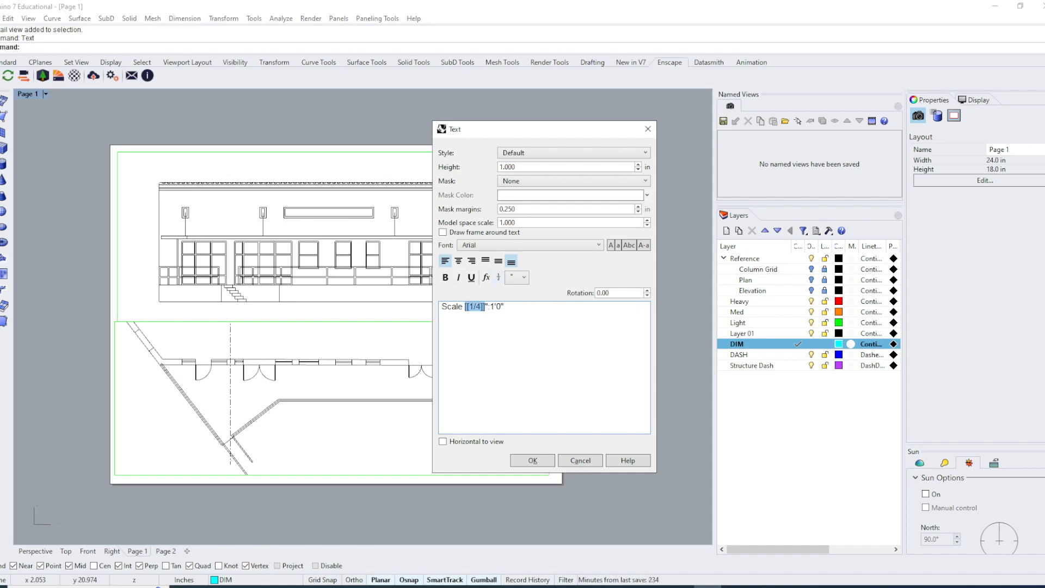
Place the scale note below the plan in the lower-left area of the sheet.
left_click(533, 460)
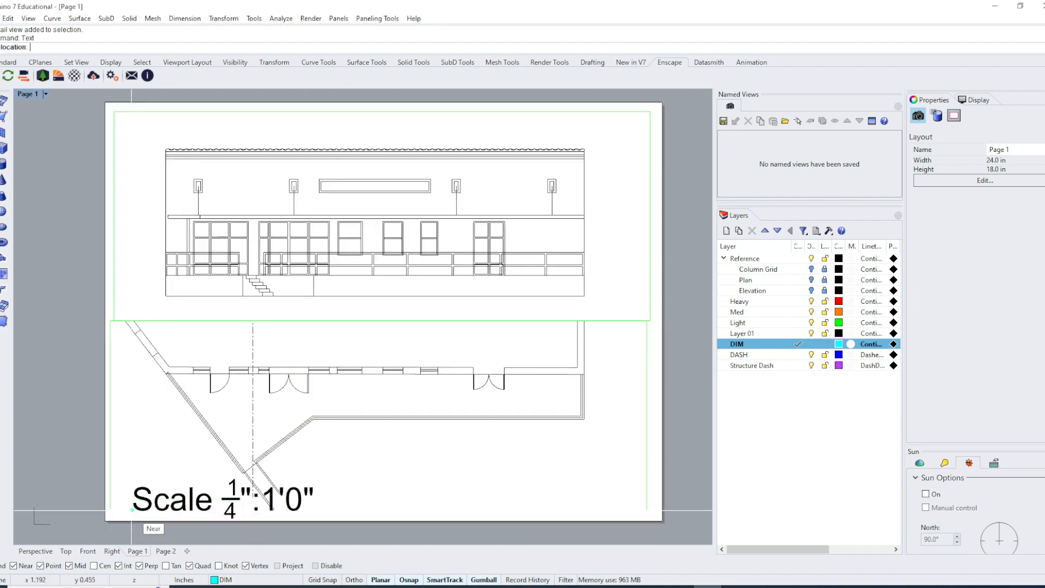
scroll(126, 427, "up", 2)
left_click(121, 425)
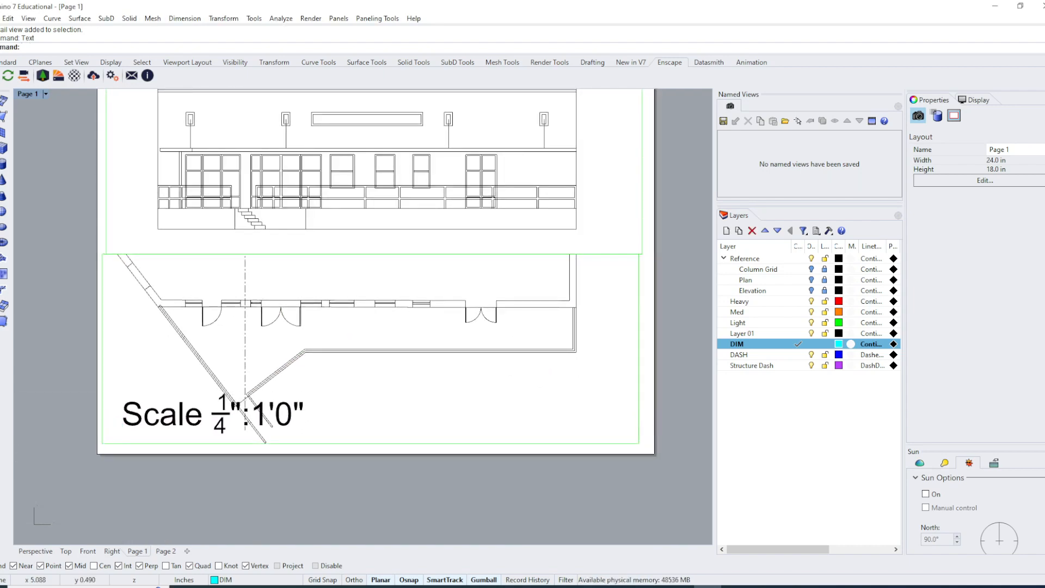
left_click(194, 416)
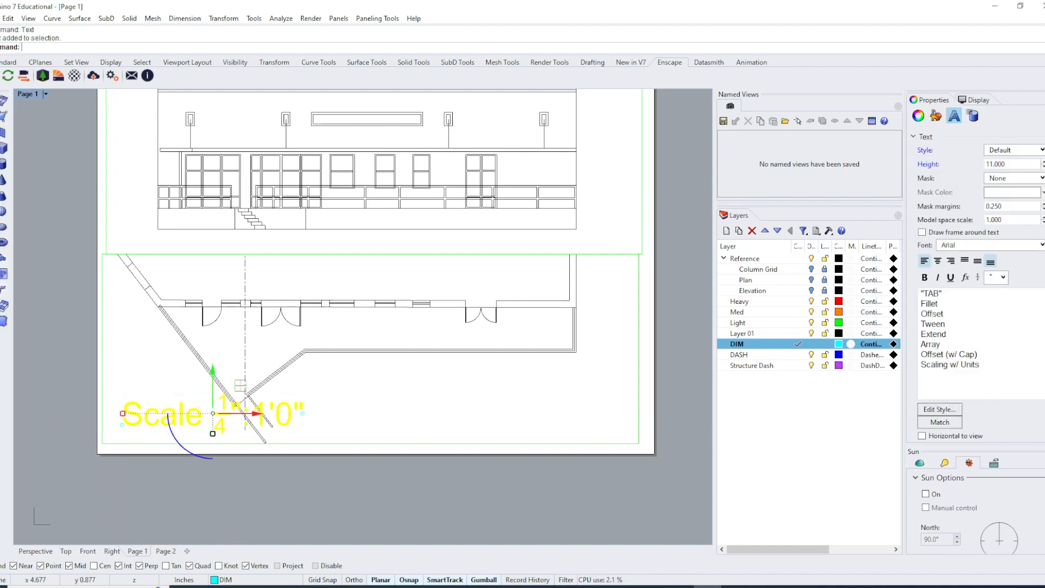
right_click_drag(295, 491, 245, 493)
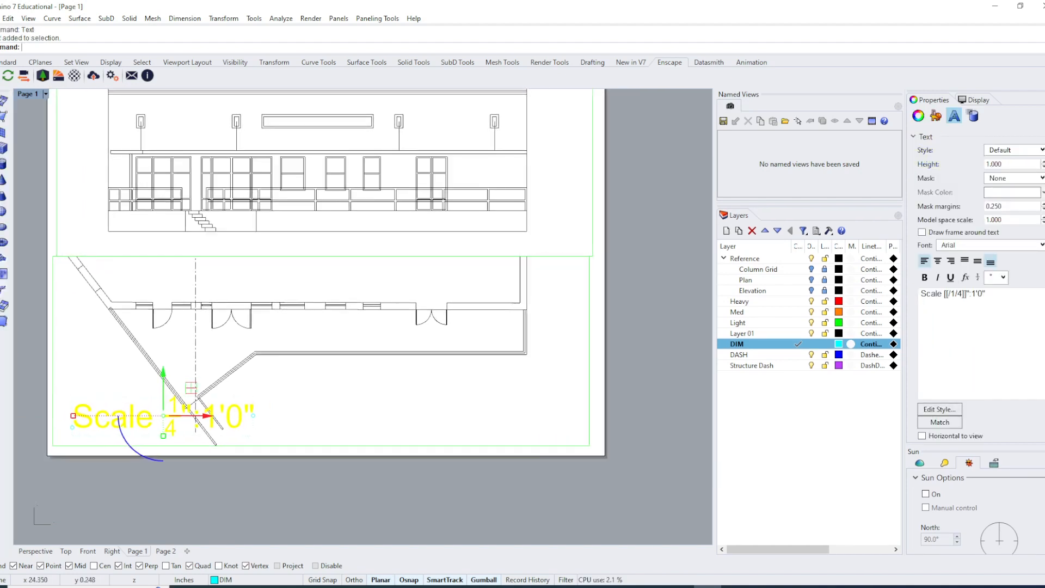
key("Escape")
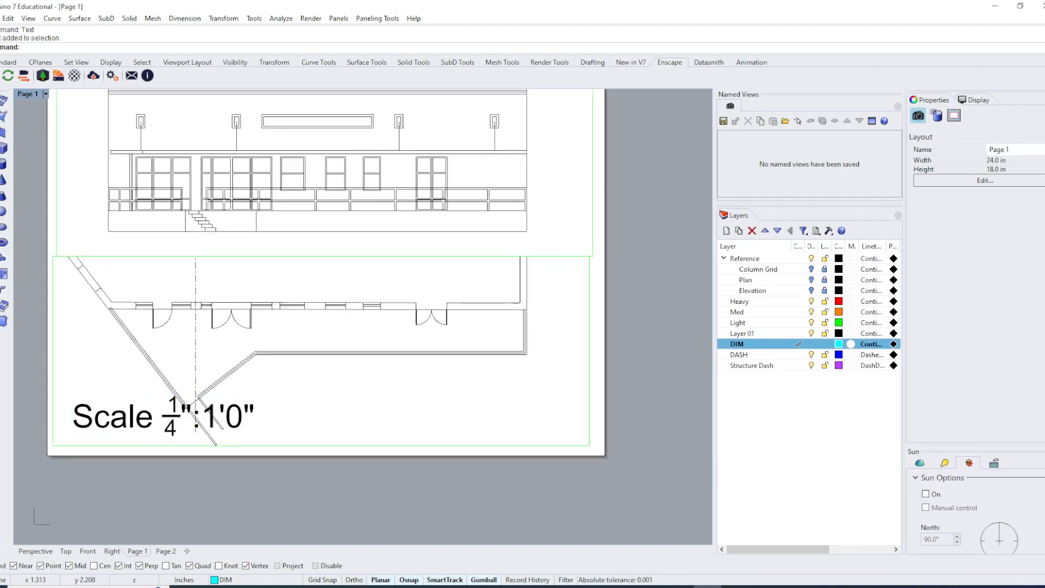
left_click(114, 423)
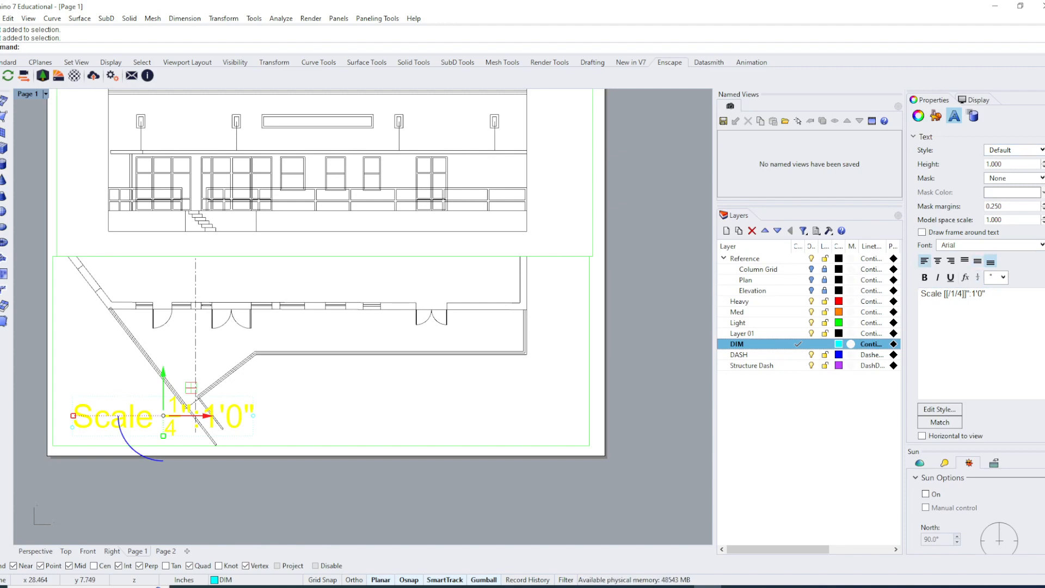
right_click_drag(186, 484, 265, 478)
left_click(264, 479)
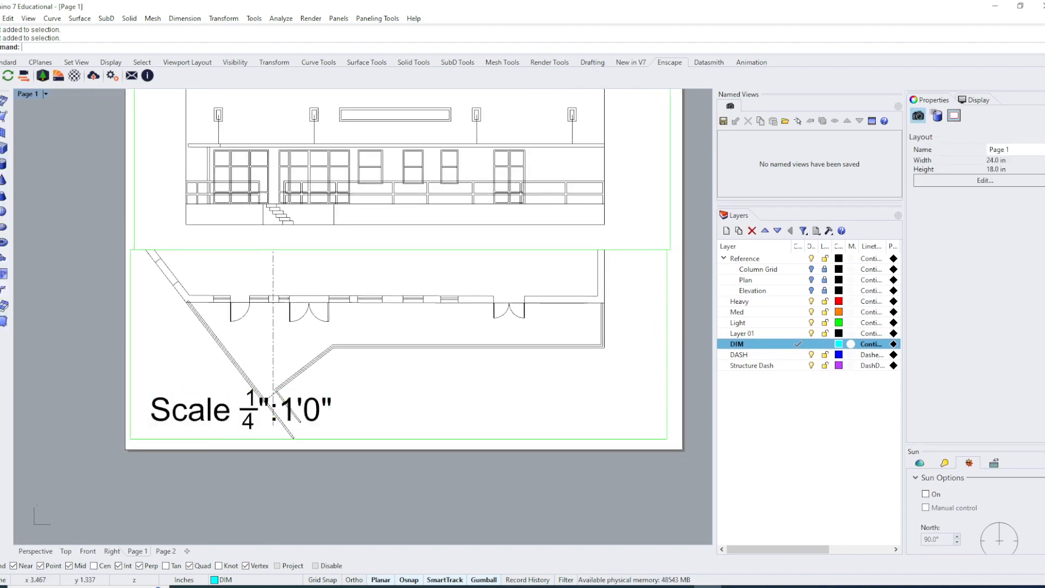
Edit the scale note and set its text height to 0.25 in.
double_click(206, 419)
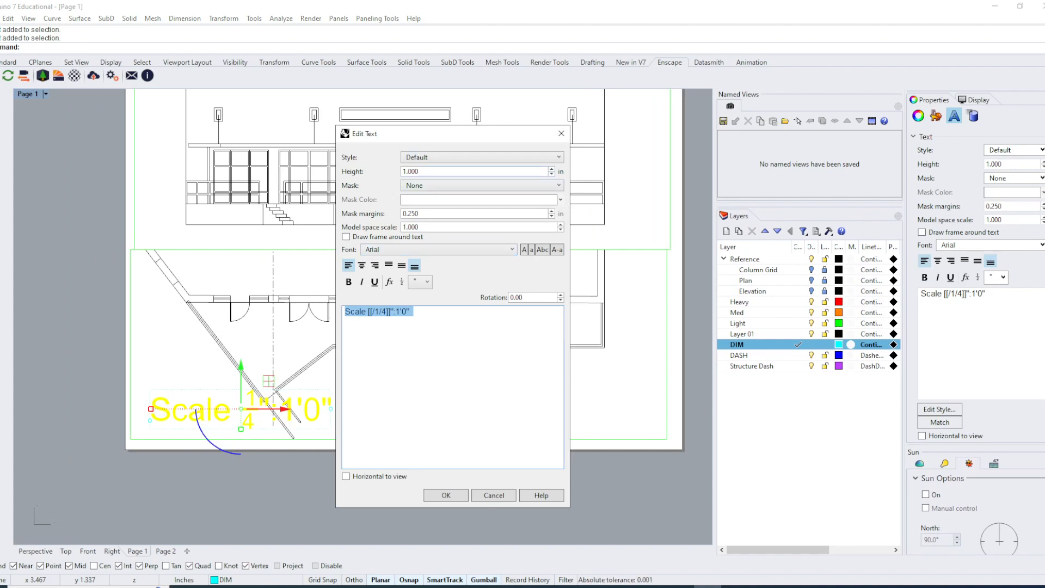
left_click(418, 171)
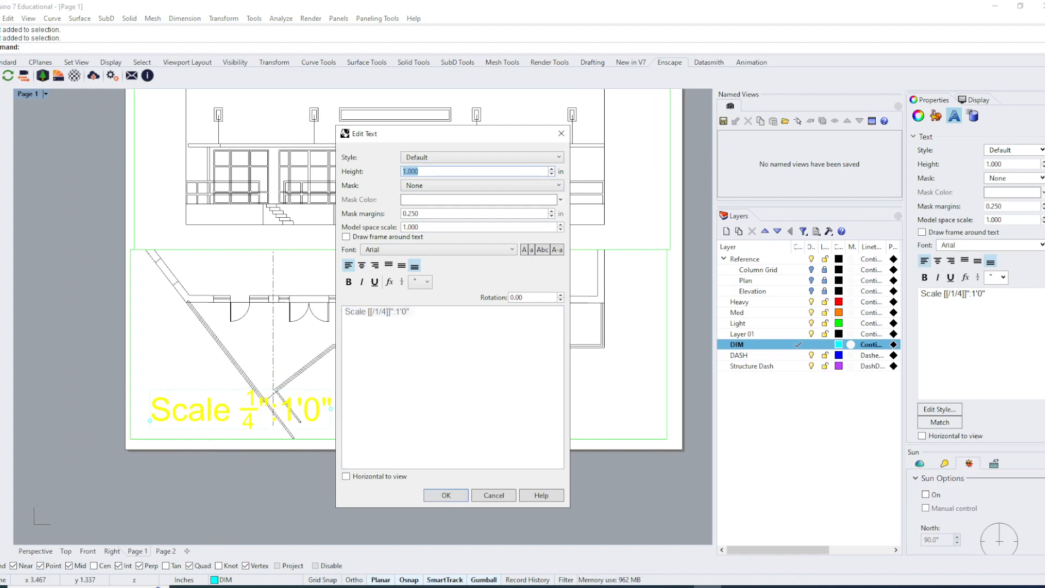
type(".25")
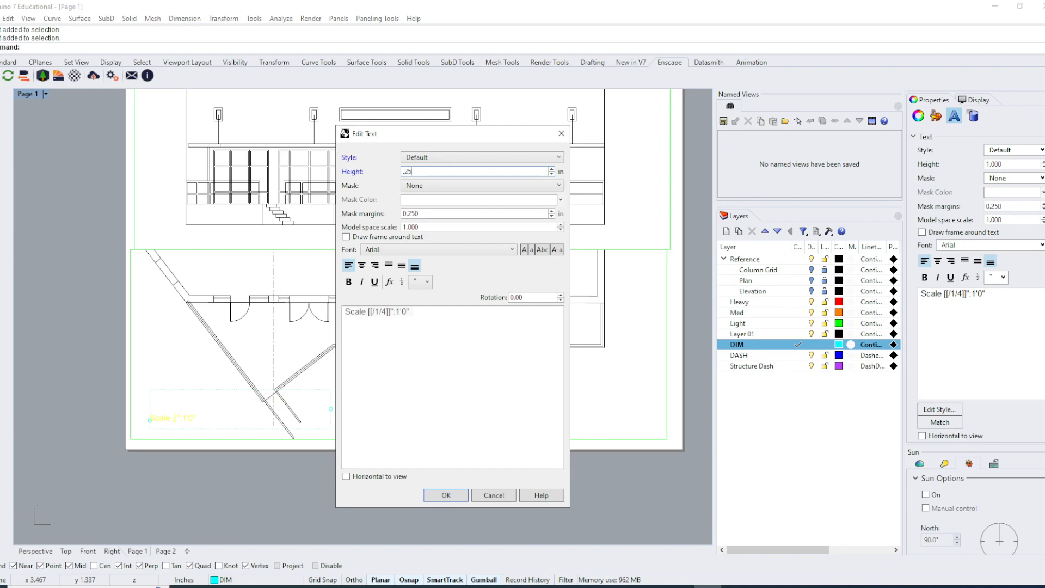
key("Return")
Move the scale note down and slightly left, close to the plan detail's lower-left corner.
scroll(205, 466, "up", 4)
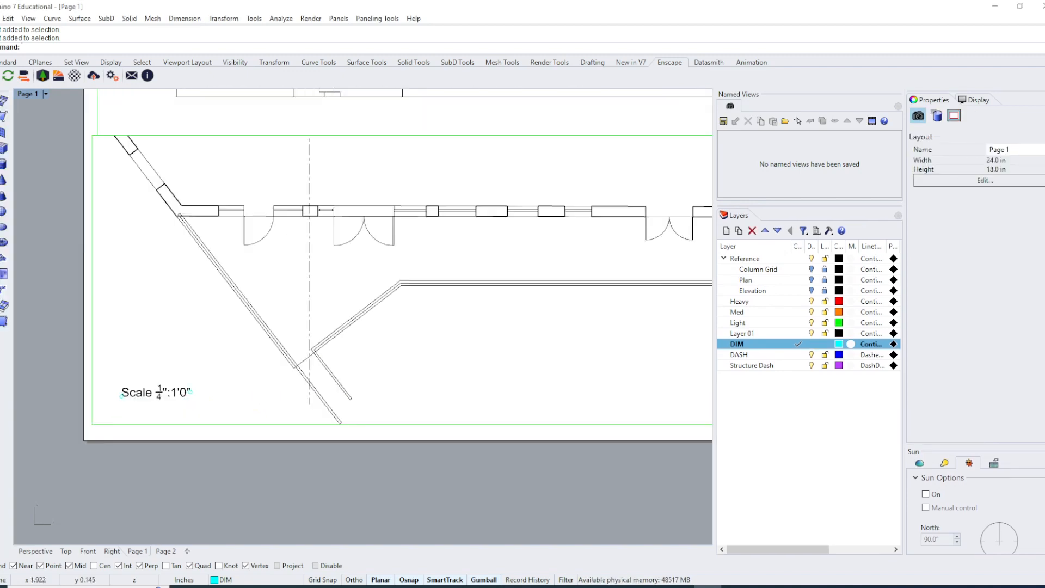
left_click(147, 389)
left_click_drag(147, 390, 140, 415)
key("Escape")
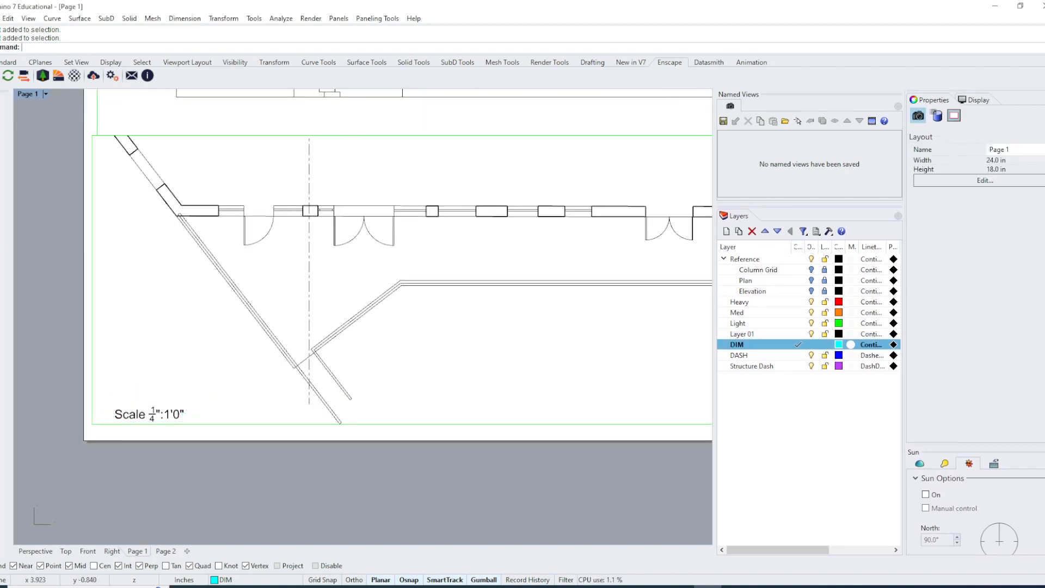
scroll(131, 446, "down", 3)
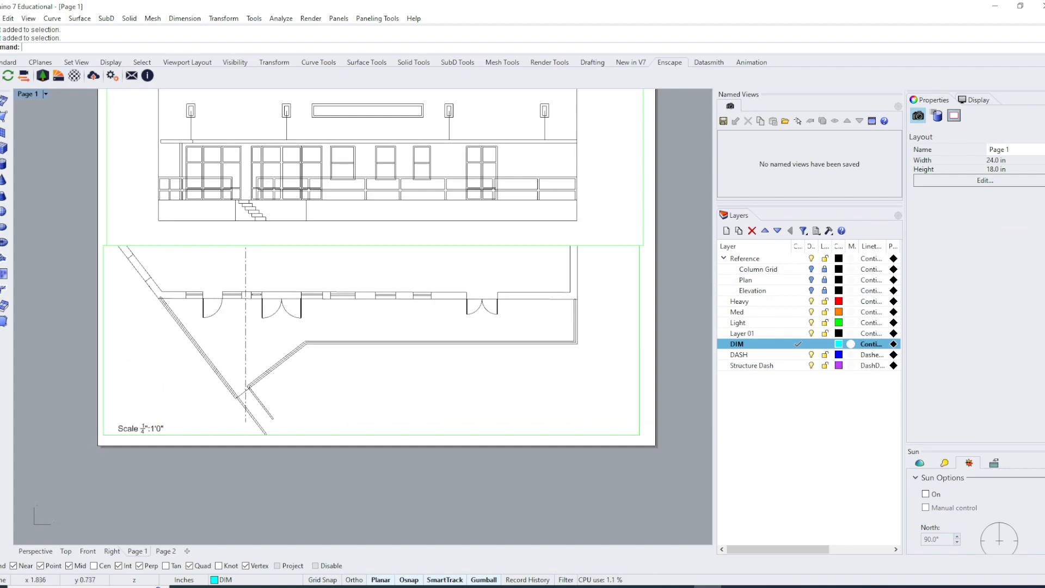
left_click(152, 430)
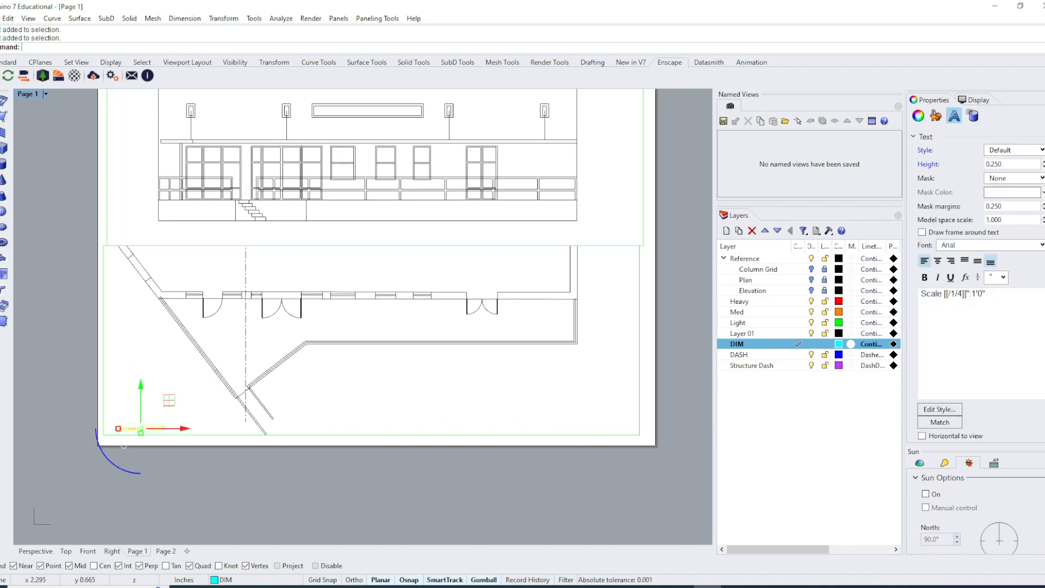
left_click(159, 457)
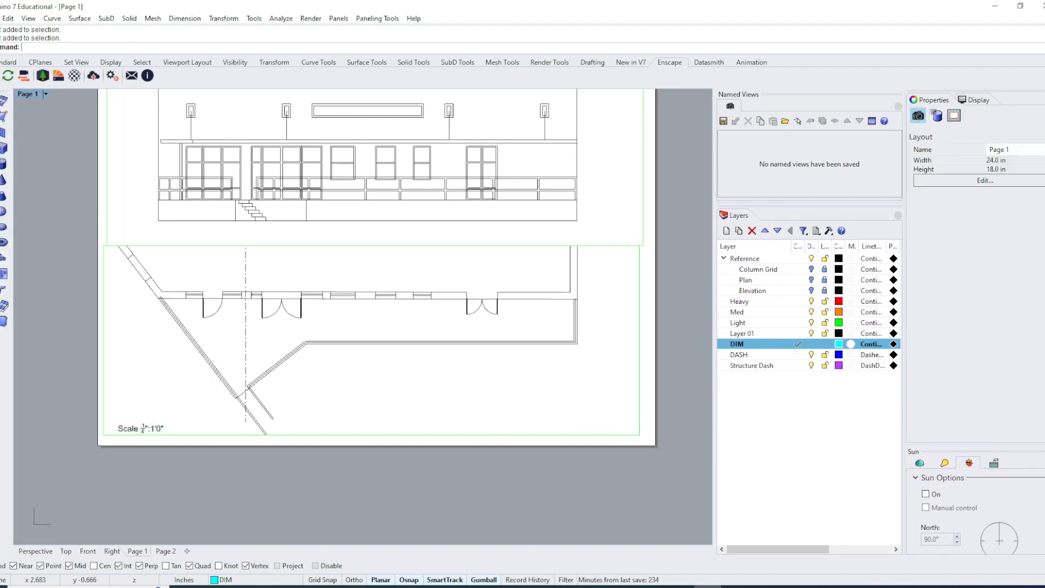
right_click_drag(160, 456, 160, 471)
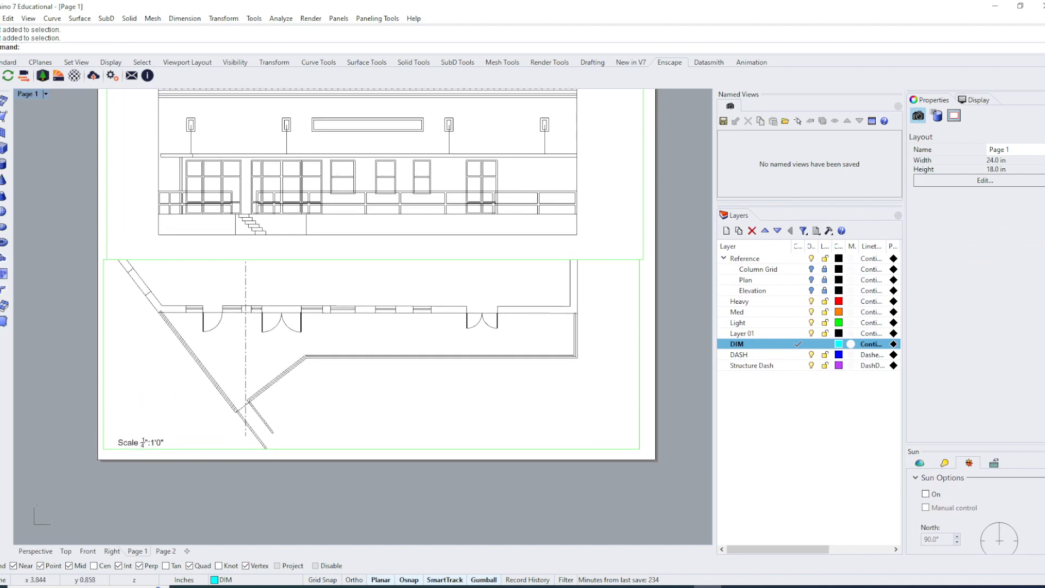
Copy the scale note directly above the original, aligned with its left edge.
scroll(138, 453, "up", 3)
left_click(139, 443)
scroll(103, 439, "up", 3)
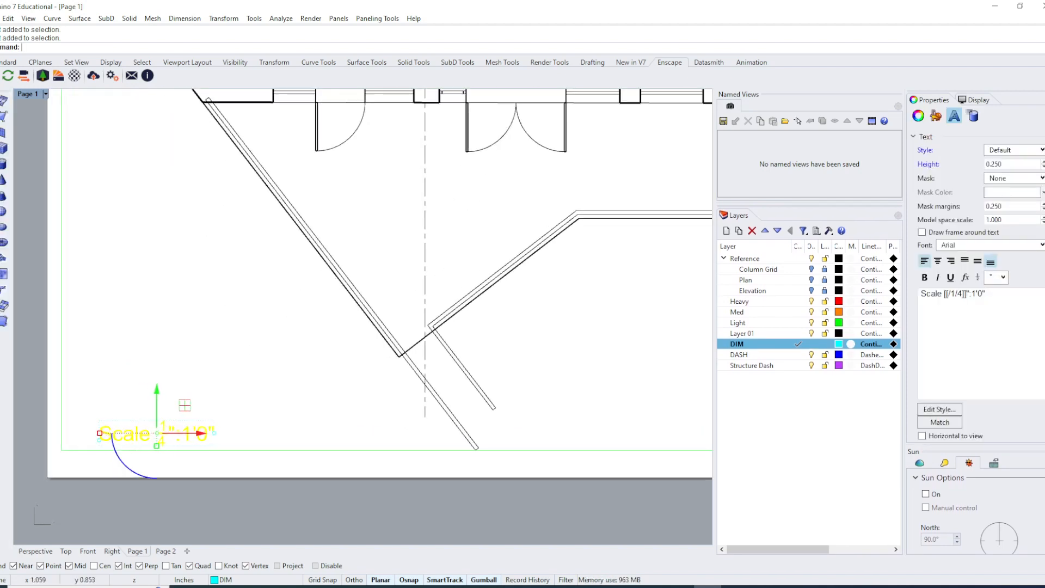
right_click(104, 439)
left_click(99, 440)
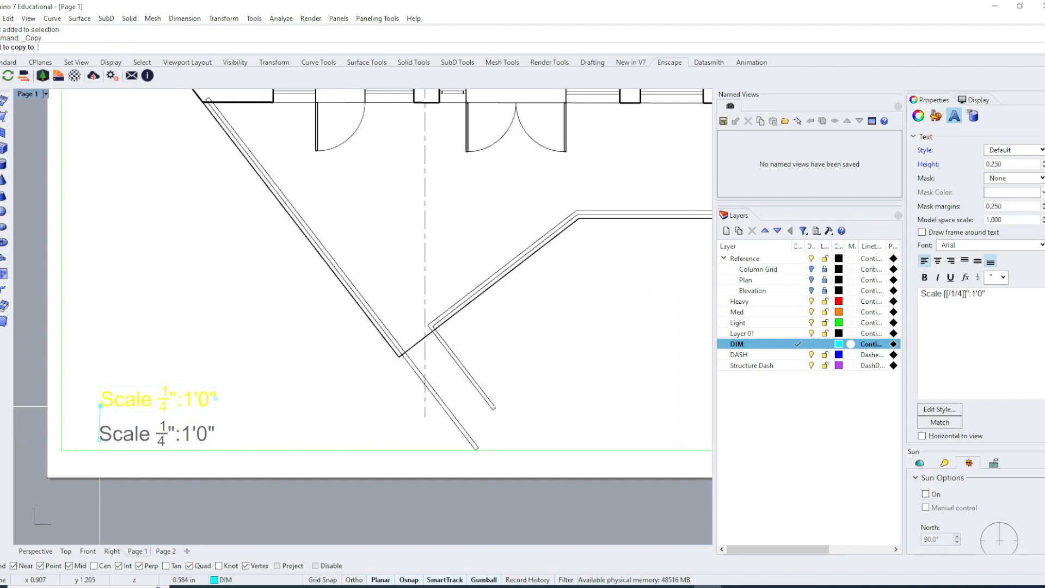
left_click(98, 403)
key("Return")
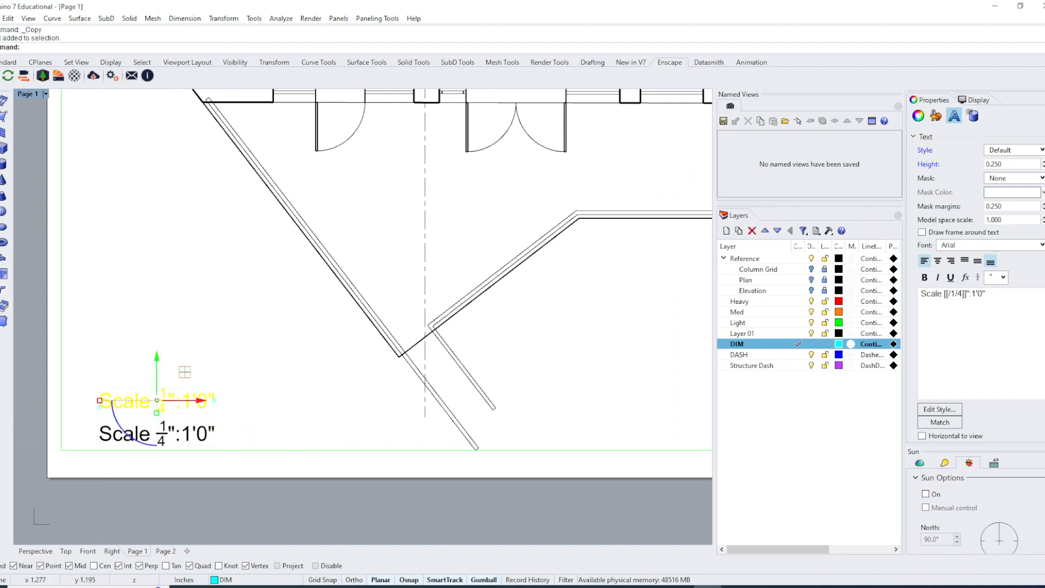
Change the text of the upper note copy to Plan.
double_click(134, 403)
type("Plan")
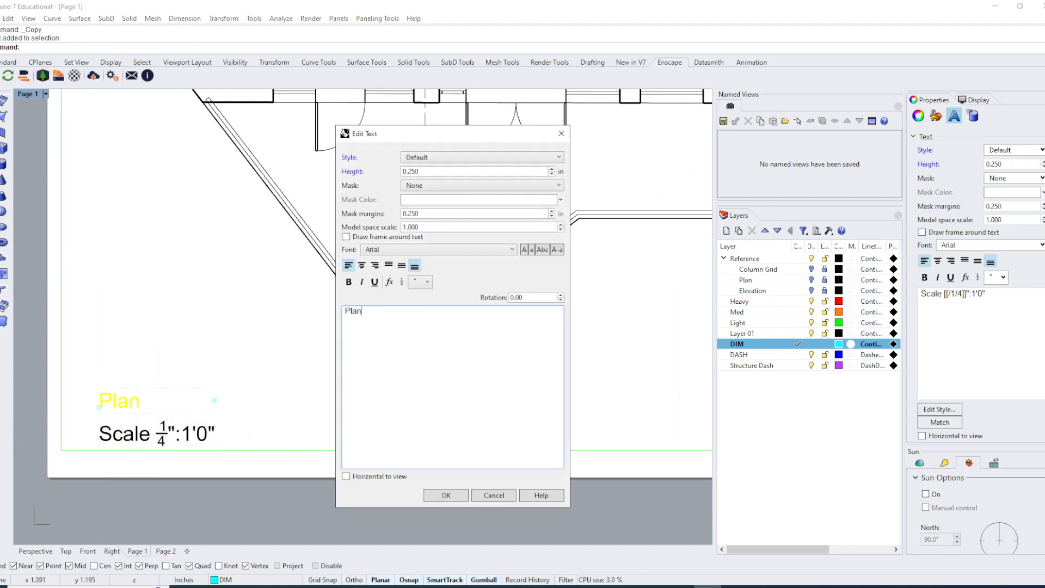
left_click(446, 496)
Draw a horizontal polyline between the Plan title and the scale note, extending slightly past both ends of the note.
scroll(127, 434, "down", 9)
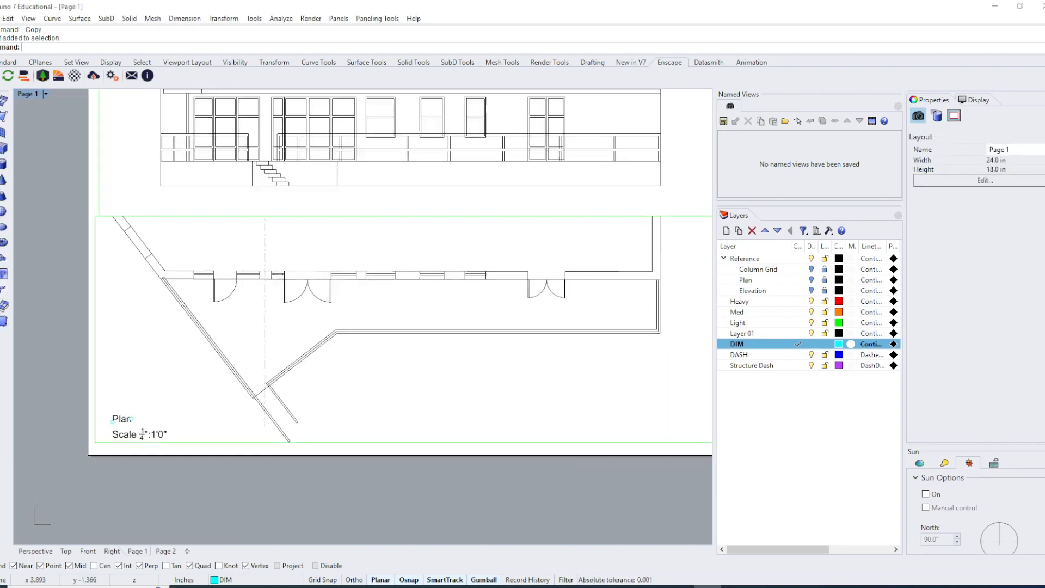
right_click_drag(100, 465, 64, 483)
scroll(62, 464, "up", 9)
type("pl")
key("Return")
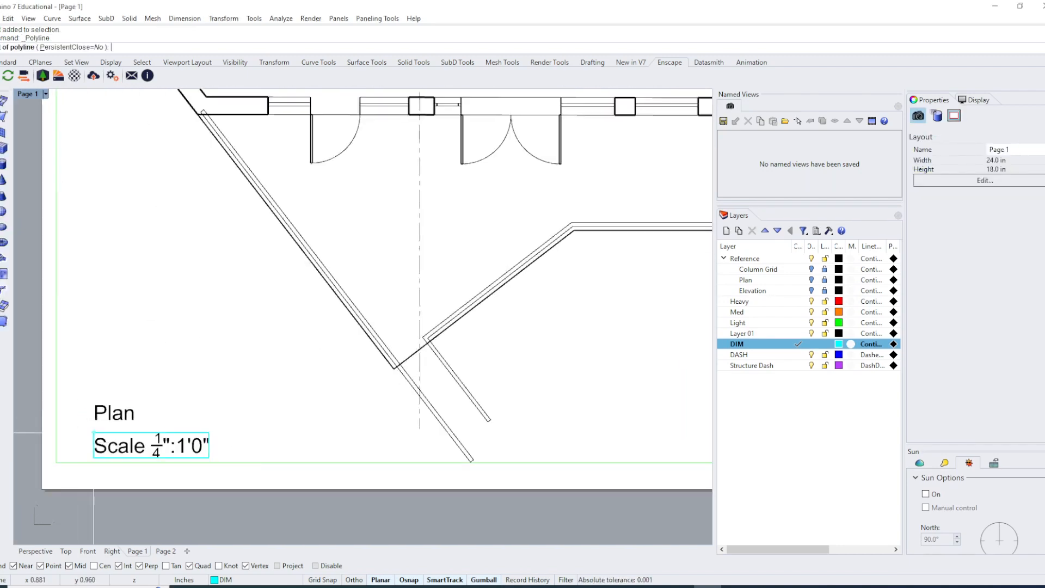
scroll(88, 427, "up", 7)
left_click(89, 417)
left_click(386, 418, "shift")
key("Return")
scroll(367, 449, "down", 4)
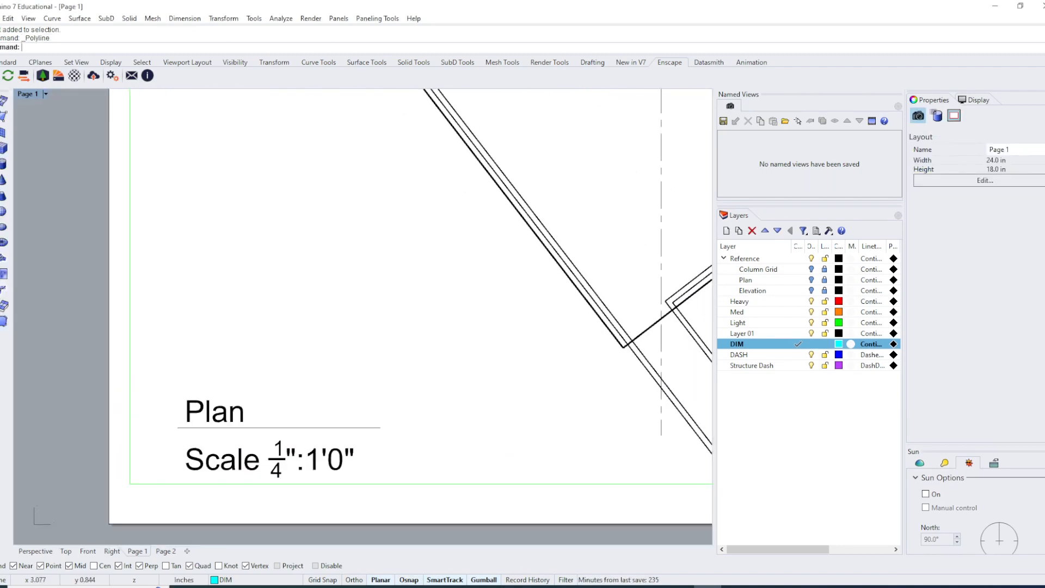
Move the scale note straight up so it sits closer beneath the divider line.
scroll(304, 468, "up", 4)
left_click(250, 465)
left_click_drag(253, 413, 254, 396)
scroll(245, 436, "down", 12)
right_click_drag(294, 506, 243, 506)
left_click(243, 506)
key("Escape")
Examine the Plan title and scale note up close and in relation to the whole sheet.
scroll(162, 467, "up", 5)
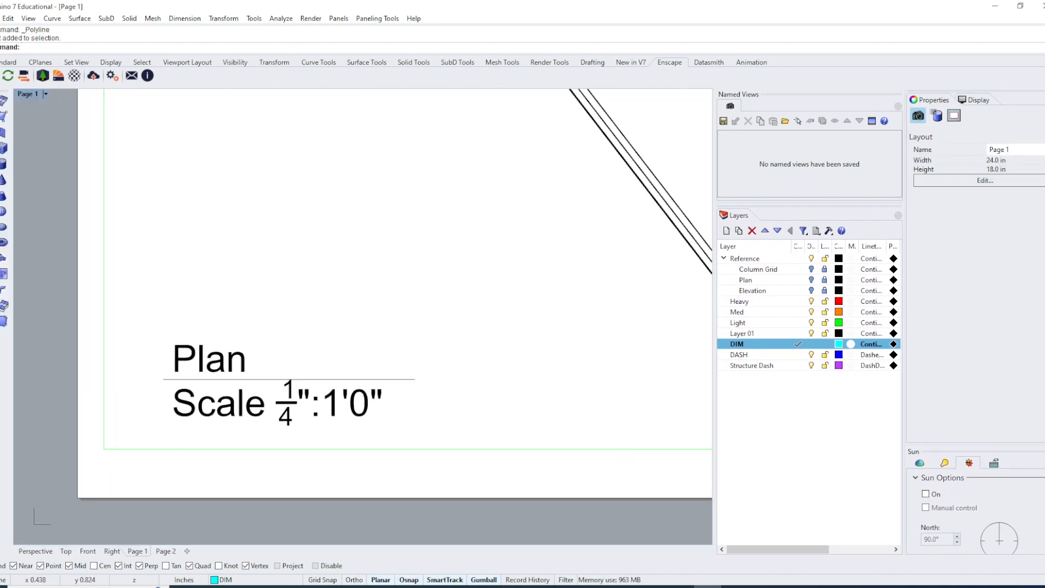
scroll(188, 432, "down", 6)
right_click_drag(249, 434, 218, 443)
scroll(218, 443, "up", 2)
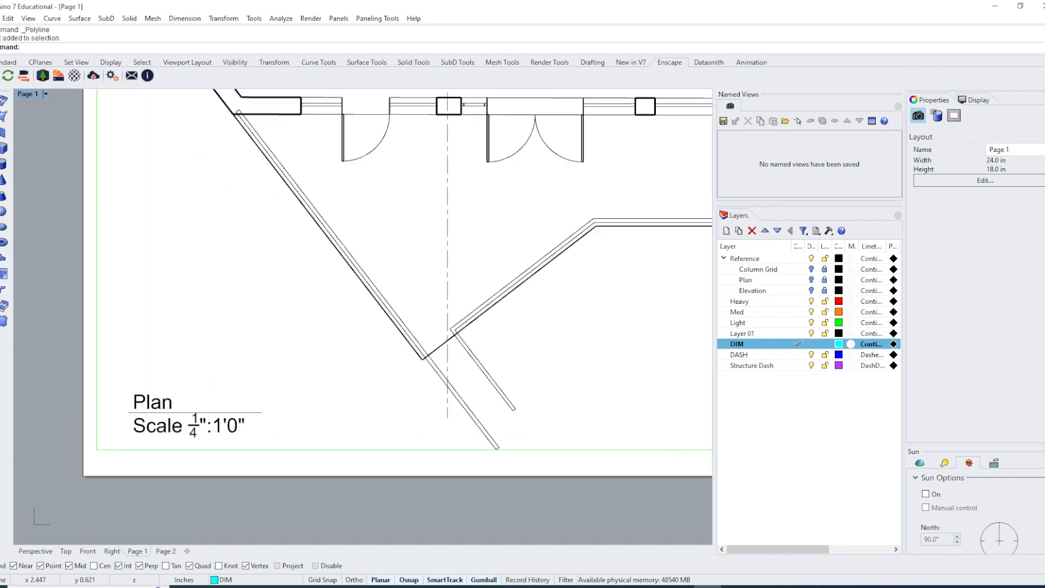
scroll(300, 462, "down", 4)
right_click_drag(397, 446, 240, 433)
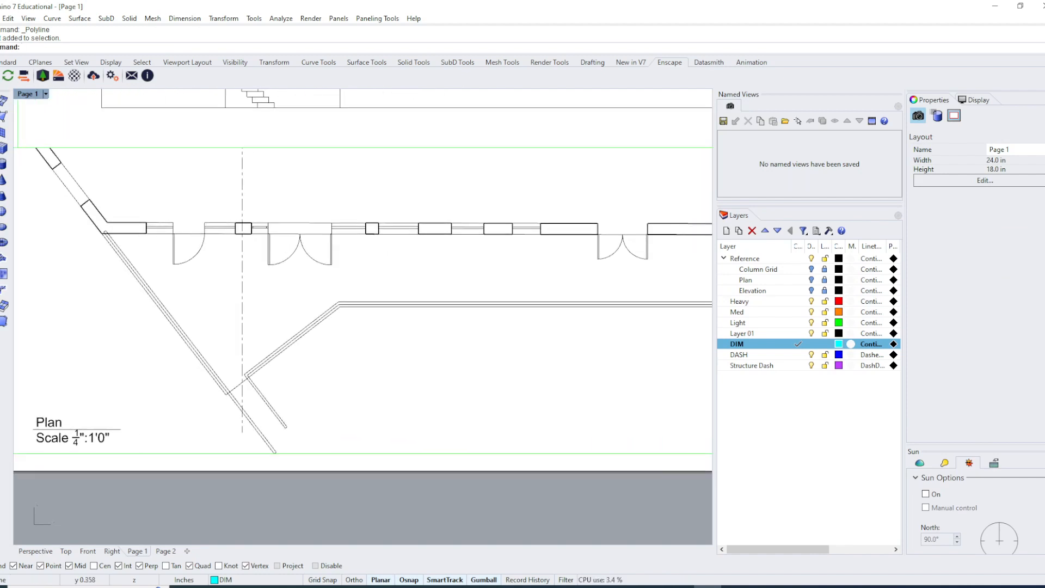
scroll(254, 418, "down", 3)
scroll(196, 429, "down", 2)
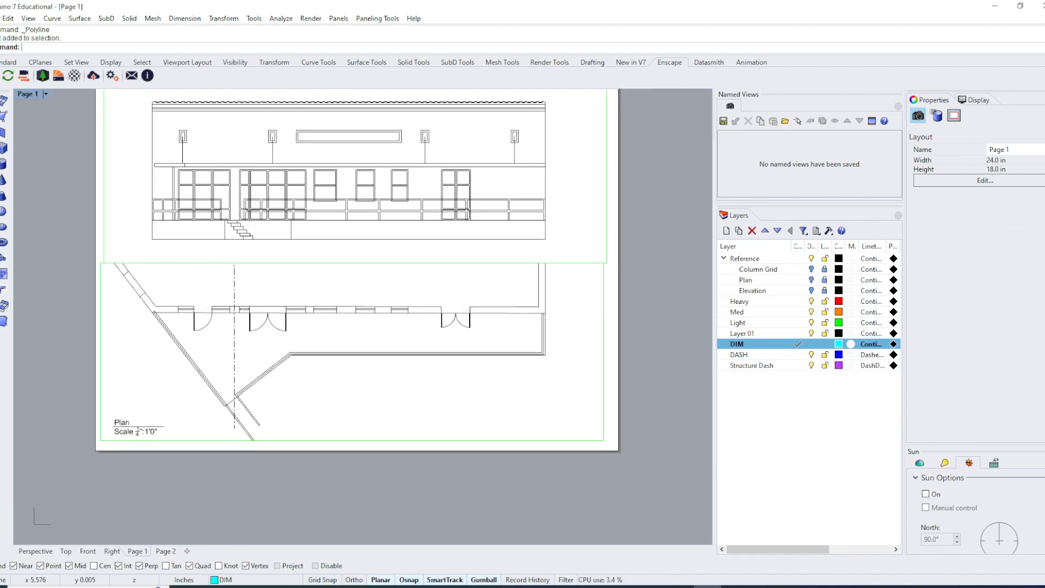
right_click_drag(240, 511, 242, 546)
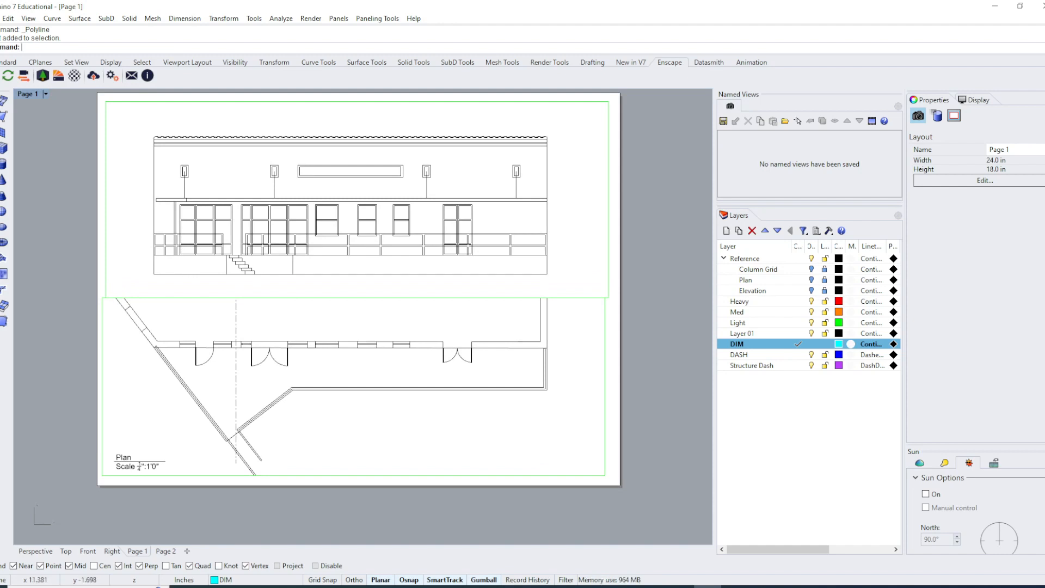
Draw a small rectangle 0.25 in wide to the right of the scale note.
scroll(150, 484, "up", 5)
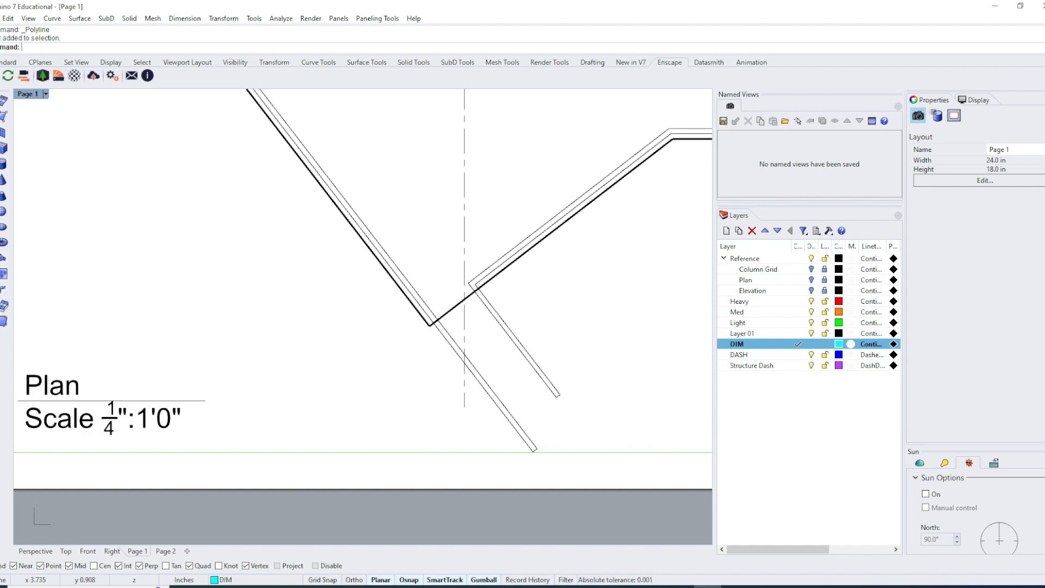
right_click_drag(489, 412, 438, 421)
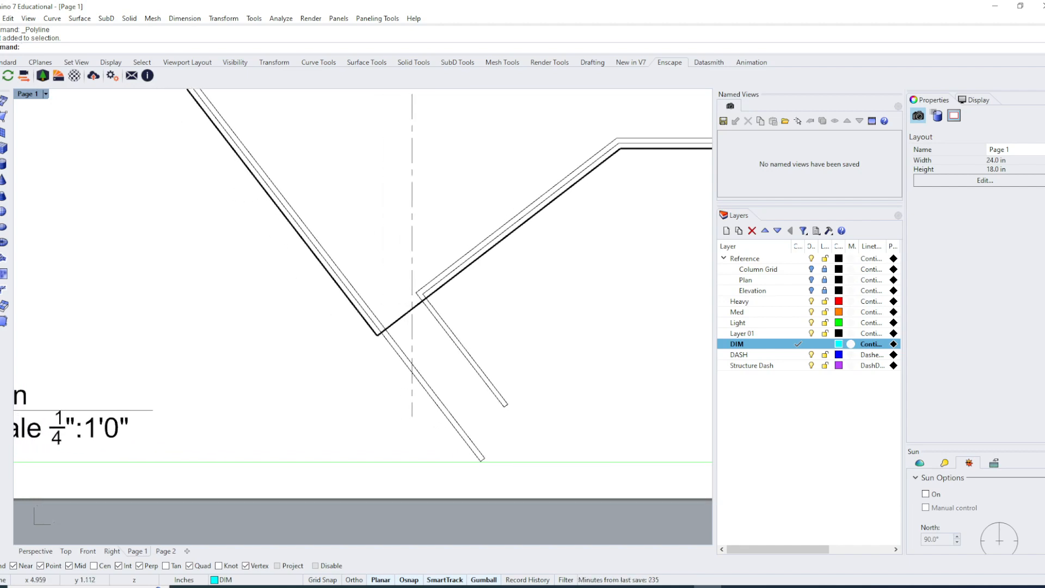
right_click_drag(446, 375, 490, 374)
right_click_drag(387, 380, 359, 380)
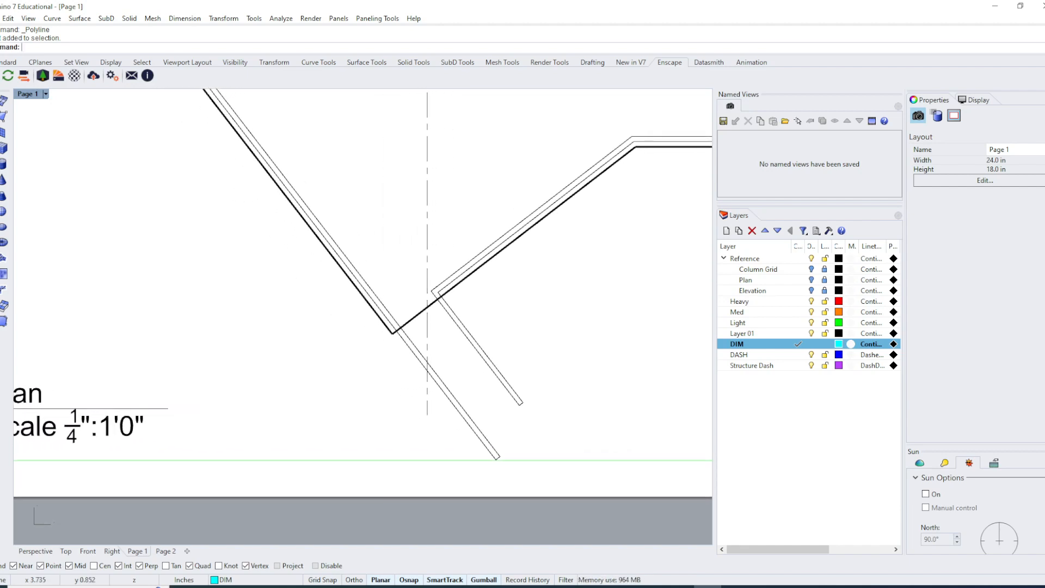
type("rectangle")
key("Return")
right_click_drag(225, 420, 300, 431)
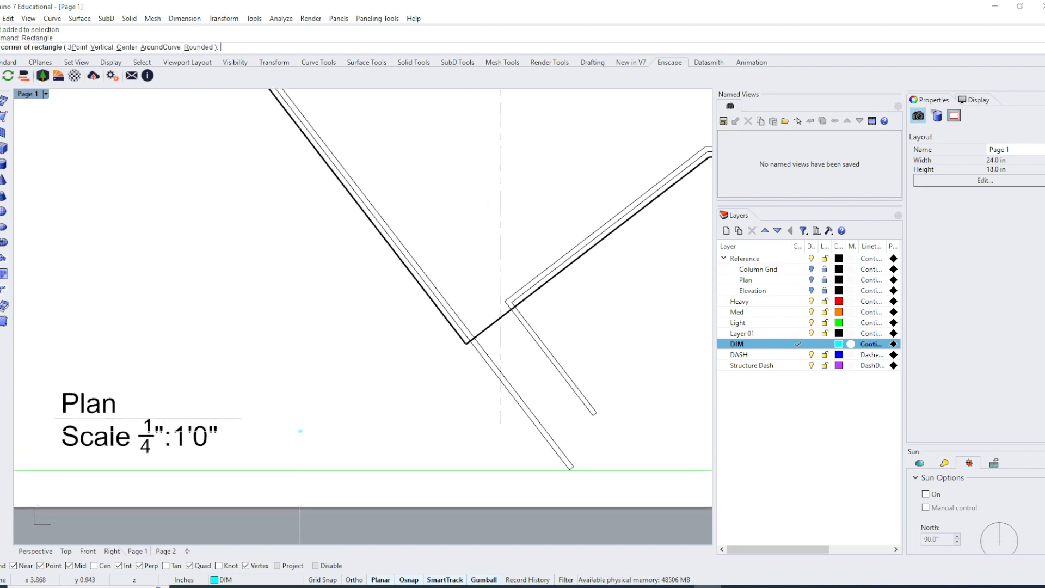
left_click(295, 424)
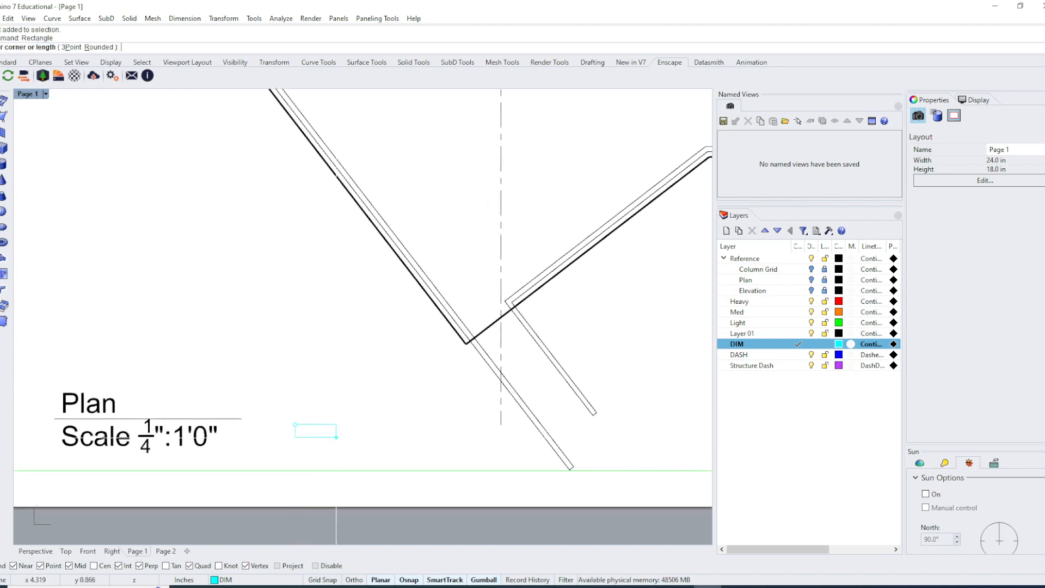
type(".25")
key("Return")
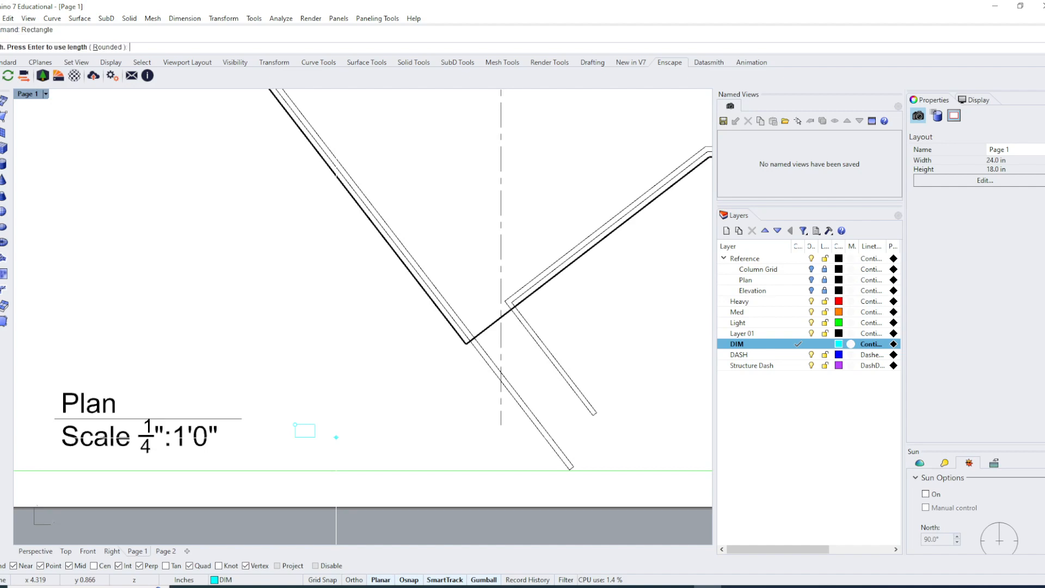
scroll(322, 424, "up", 7)
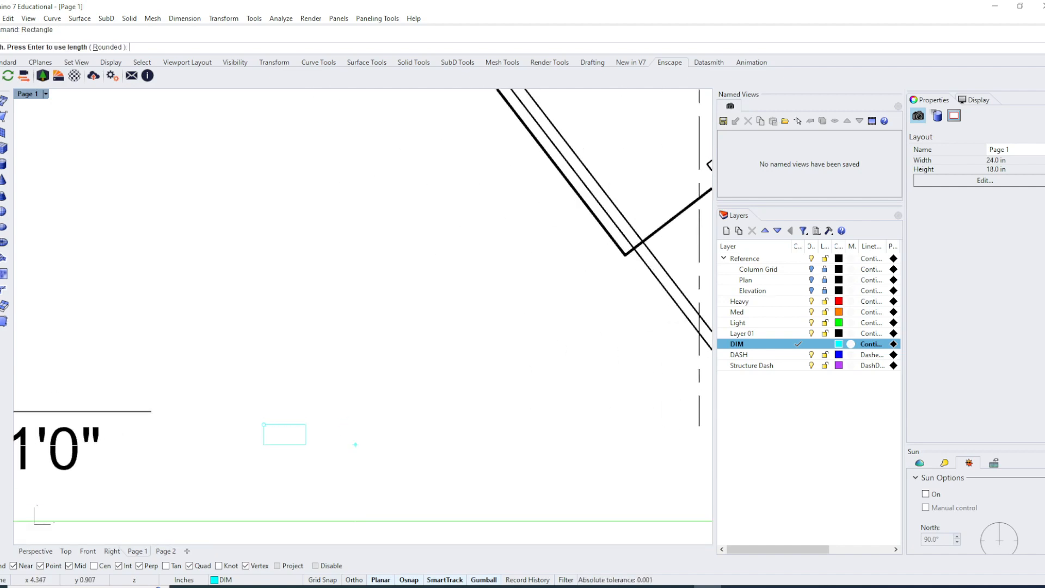
left_click(357, 450)
Create a text label reading 0' and place it at the lower-left corner of the small rectangle.
scroll(357, 451, "down", 4)
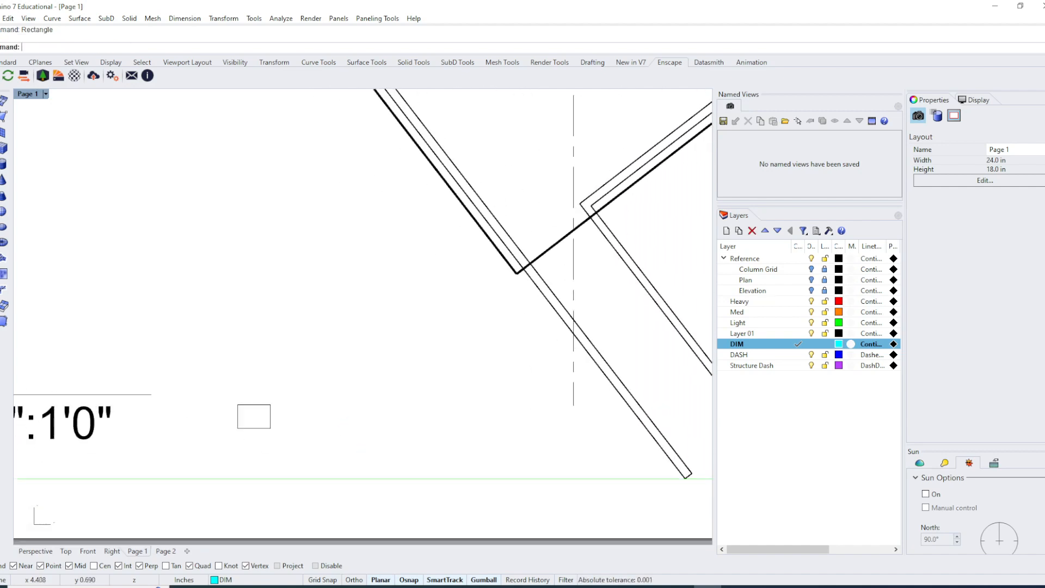
scroll(252, 423, "down", 2)
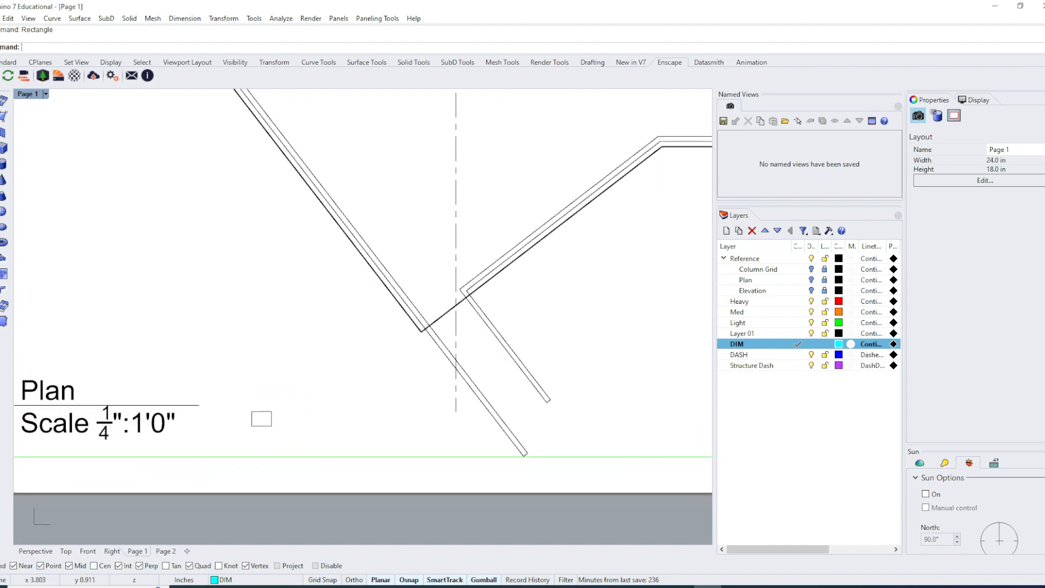
scroll(255, 425, "up", 3)
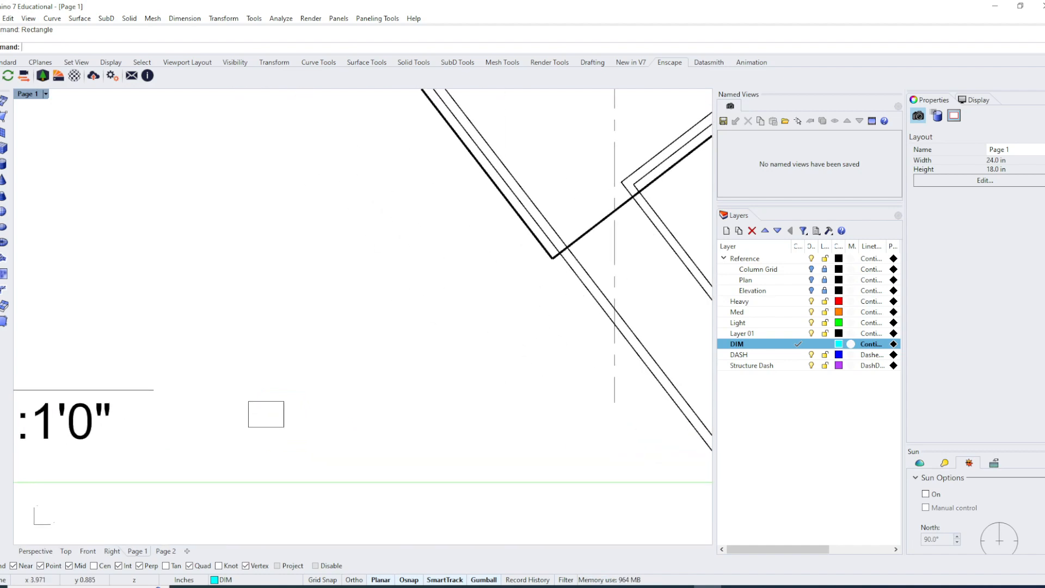
scroll(276, 443, "down", 5)
right_click_drag(276, 445, 332, 453)
scroll(333, 458, "up", 3)
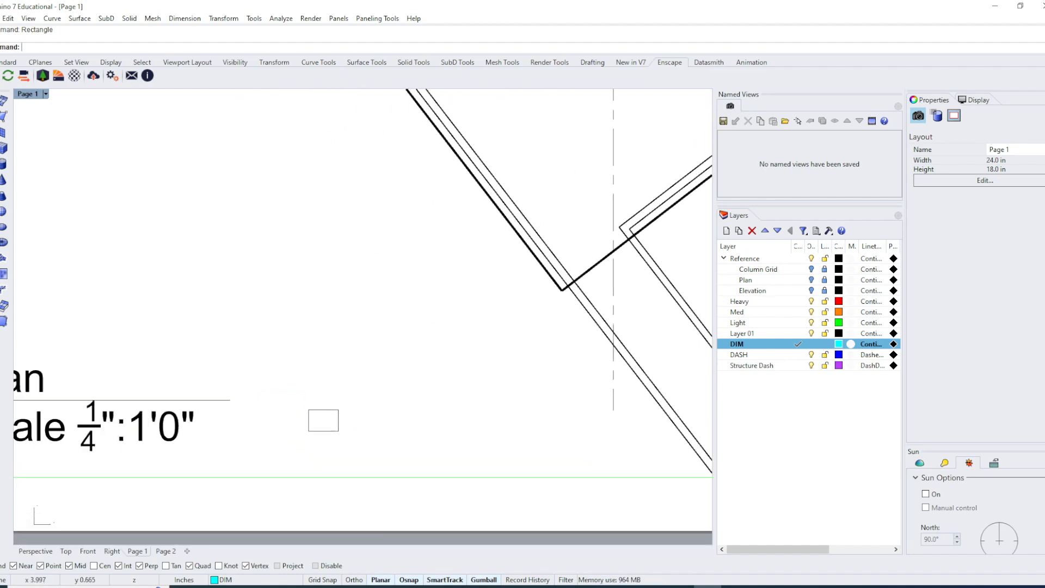
type("Text")
key("Return")
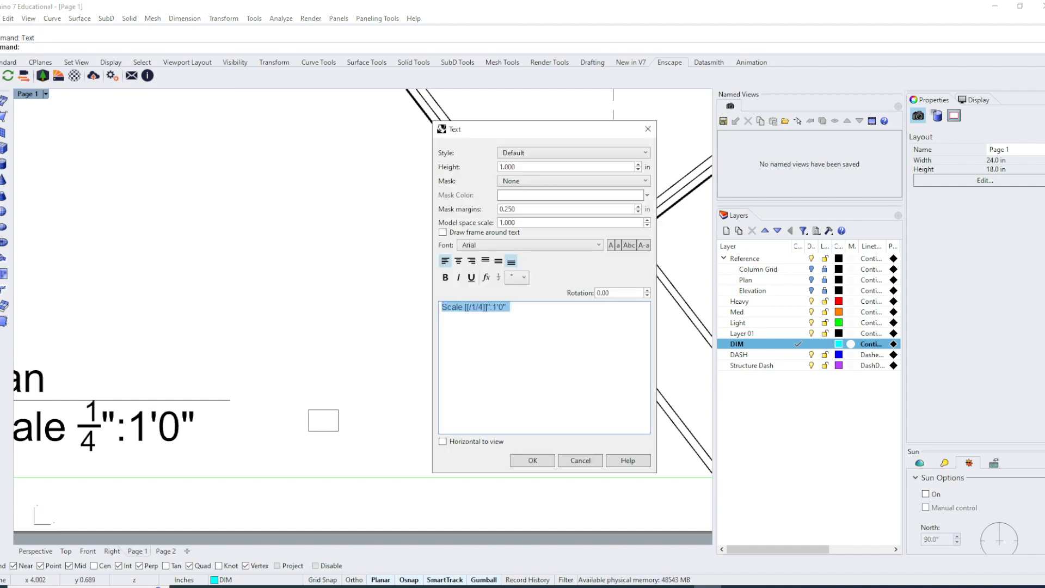
type("0")
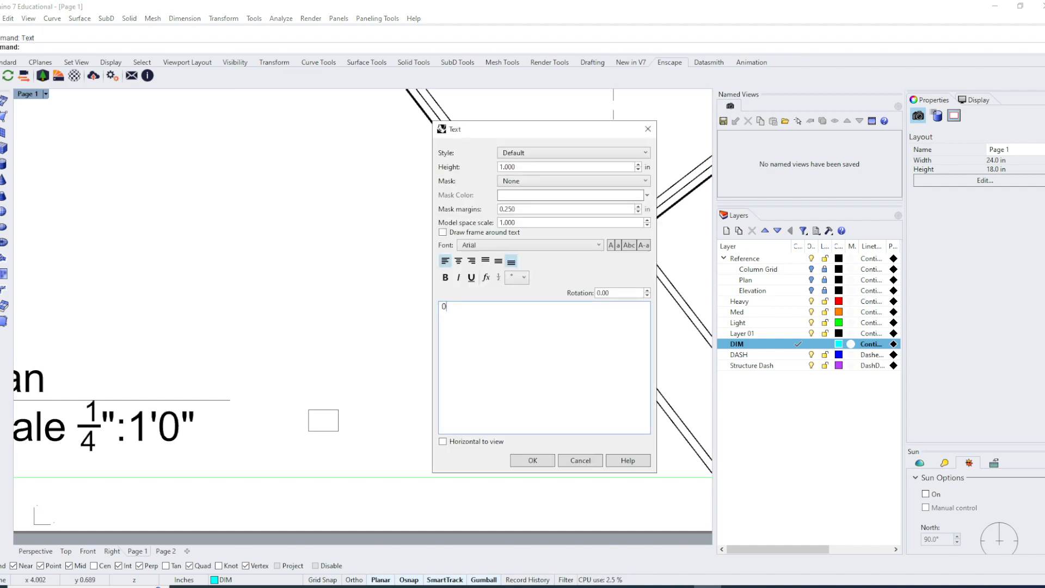
left_click(533, 460)
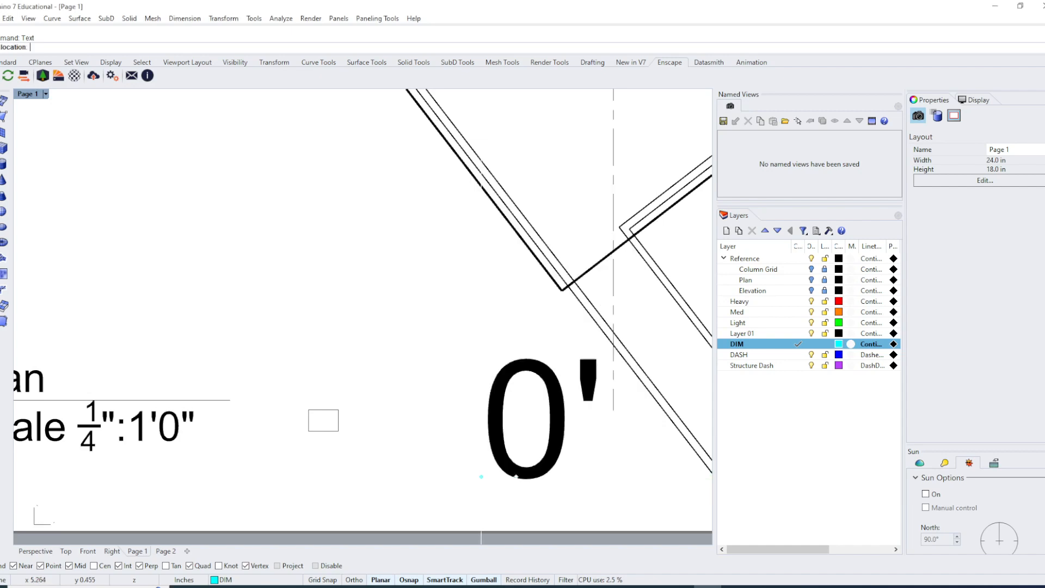
scroll(325, 456, "up", 5)
left_click(300, 418)
Set the 0' label's alignment to top and centre so it hangs below the rectangle's corner.
scroll(417, 430, "down", 5)
left_click(431, 340)
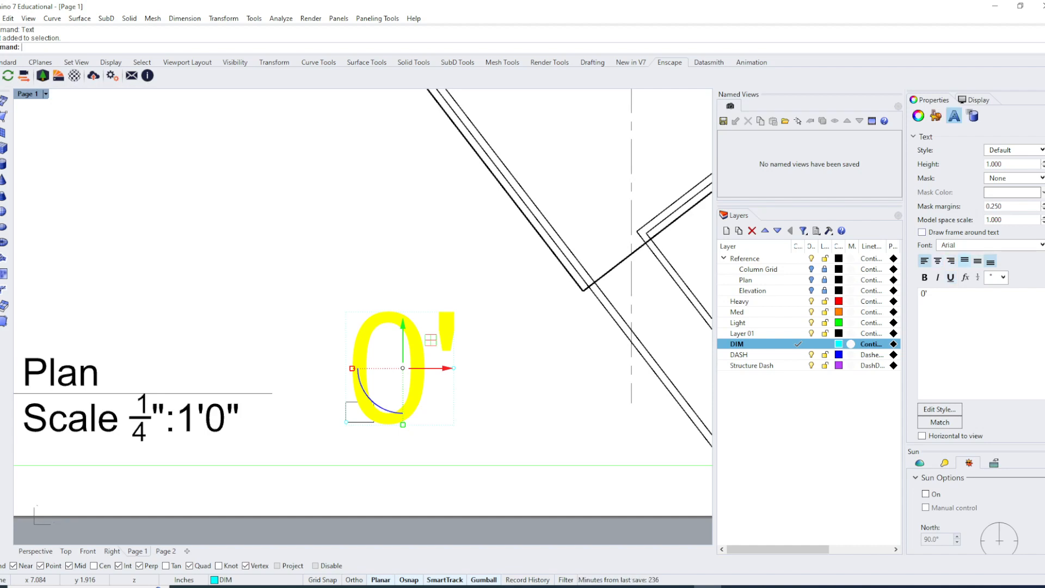
left_click(965, 261)
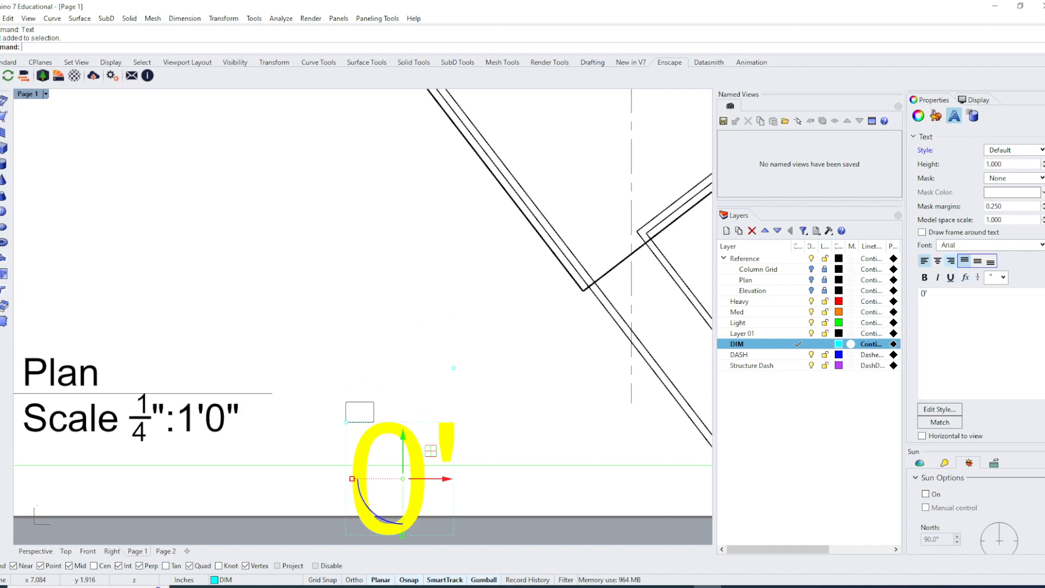
left_click(937, 260)
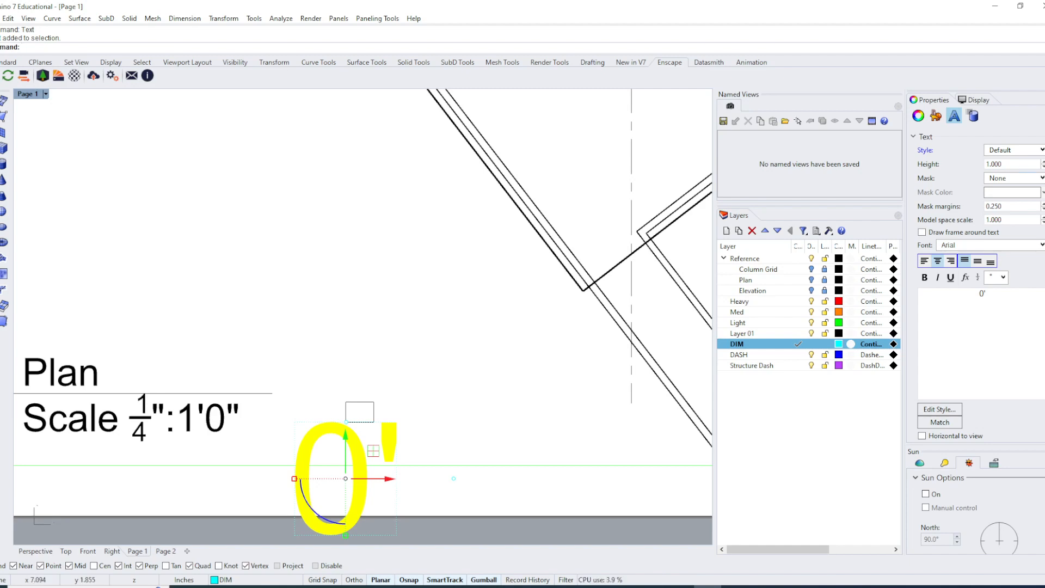
Set the 0' label's text height to 0.0625 in.
double_click(994, 164)
type(".0625")
key("Return")
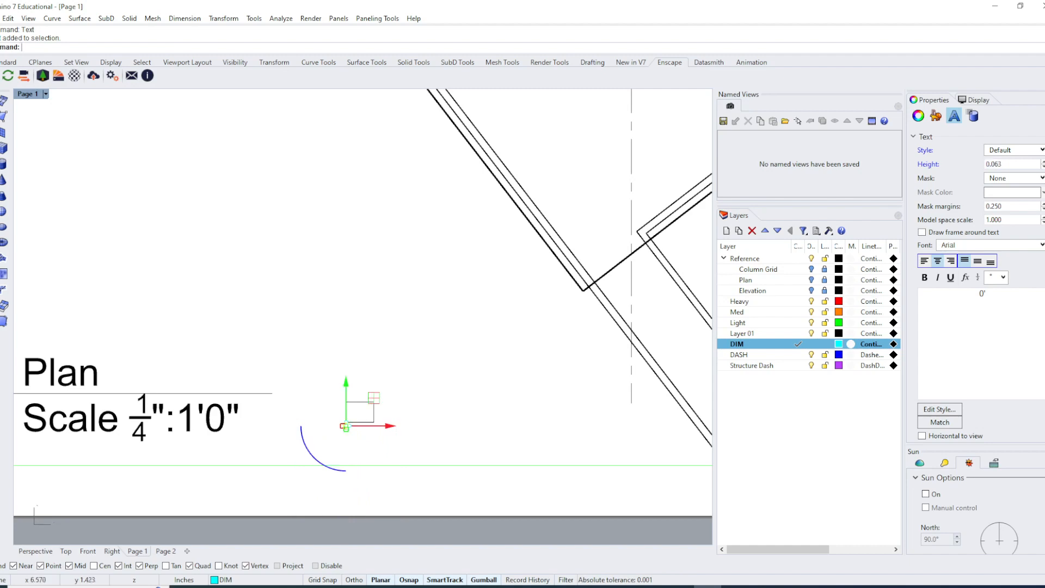
Reselect the 0' label and set its text height to 0.125 in.
left_click(366, 462)
scroll(365, 461, "up", 10)
left_click(311, 364)
scroll(351, 378, "down", 6)
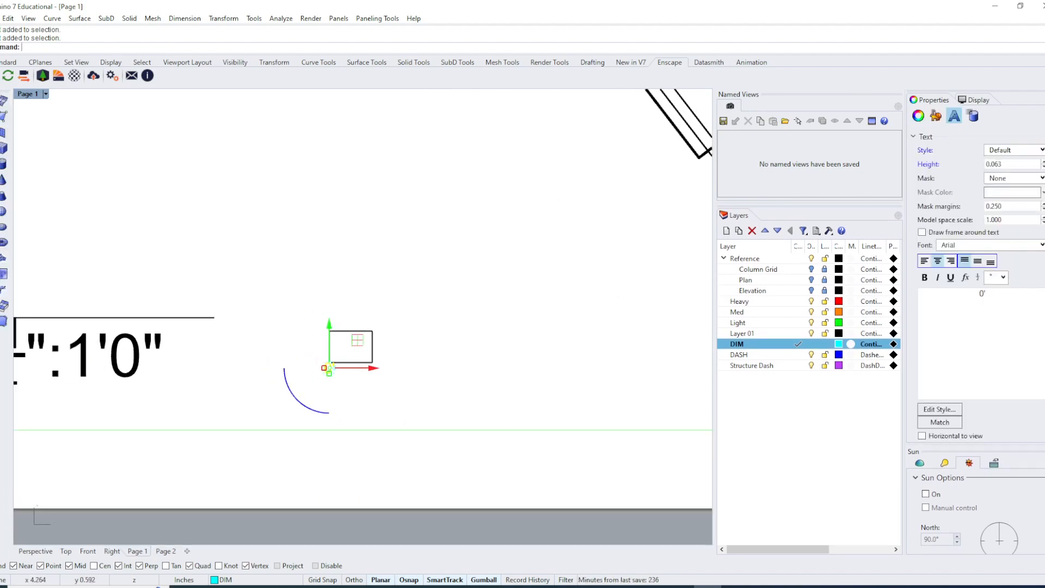
right_click_drag(352, 378, 322, 415)
double_click(994, 165)
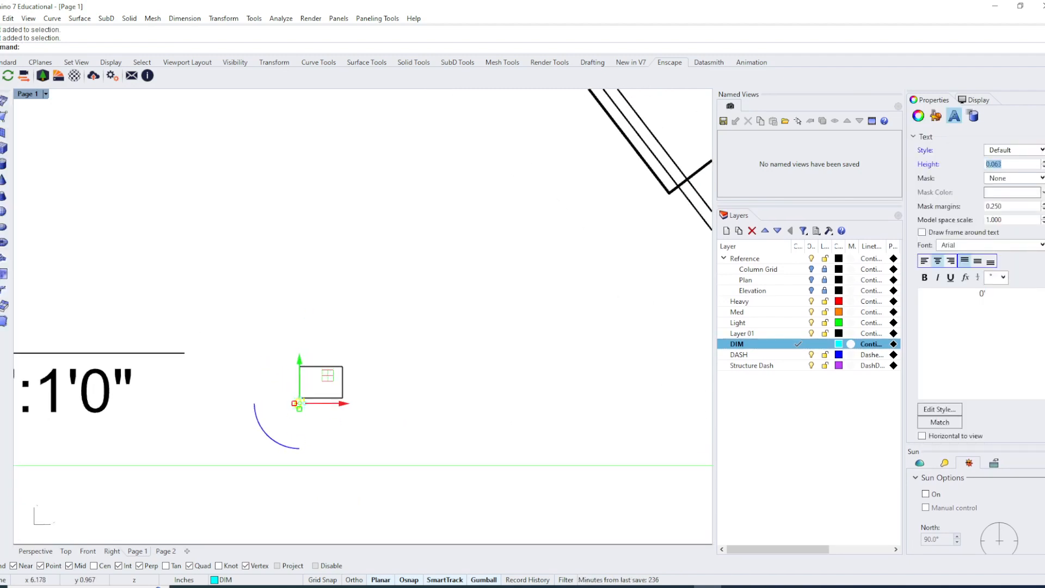
type(".125")
key("Return")
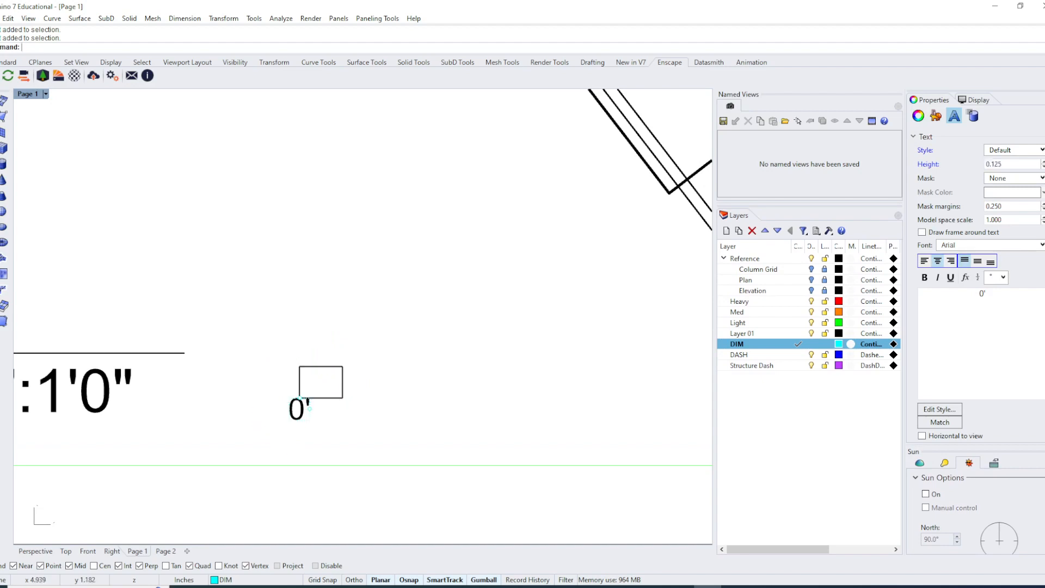
Move the 0' label slightly down to leave a gap below the rectangle's lower-left corner.
left_click(473, 321)
scroll(307, 422, "up", 3)
left_click(300, 413)
left_click_drag(296, 361, 296, 368)
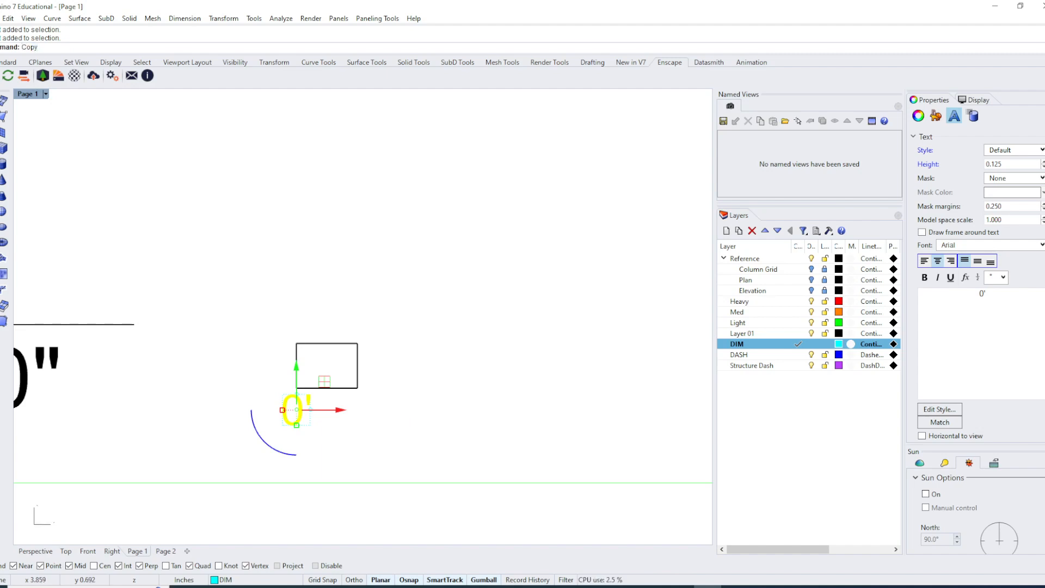
Copy the 0' label from the rectangle's lower-left corner to its lower-right corner and change the copy's text to 1'.
key("Return")
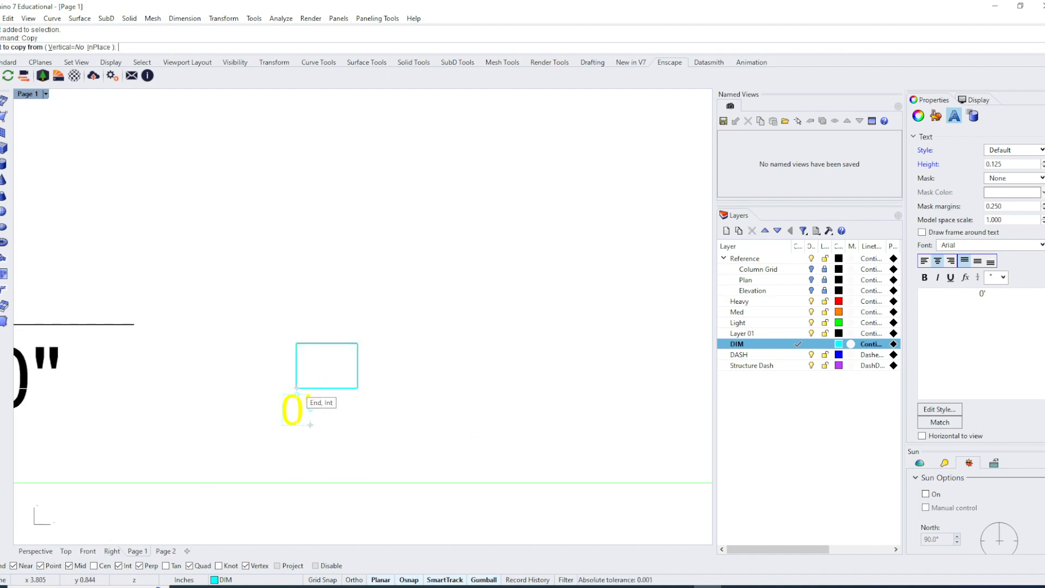
left_click(297, 389)
left_click(358, 389)
key("Return")
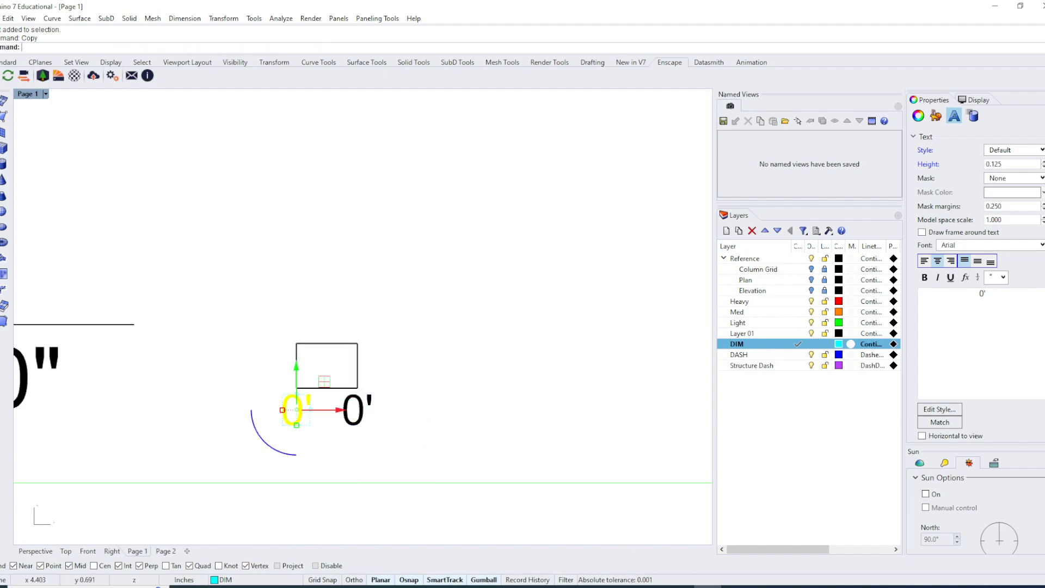
left_click(353, 408)
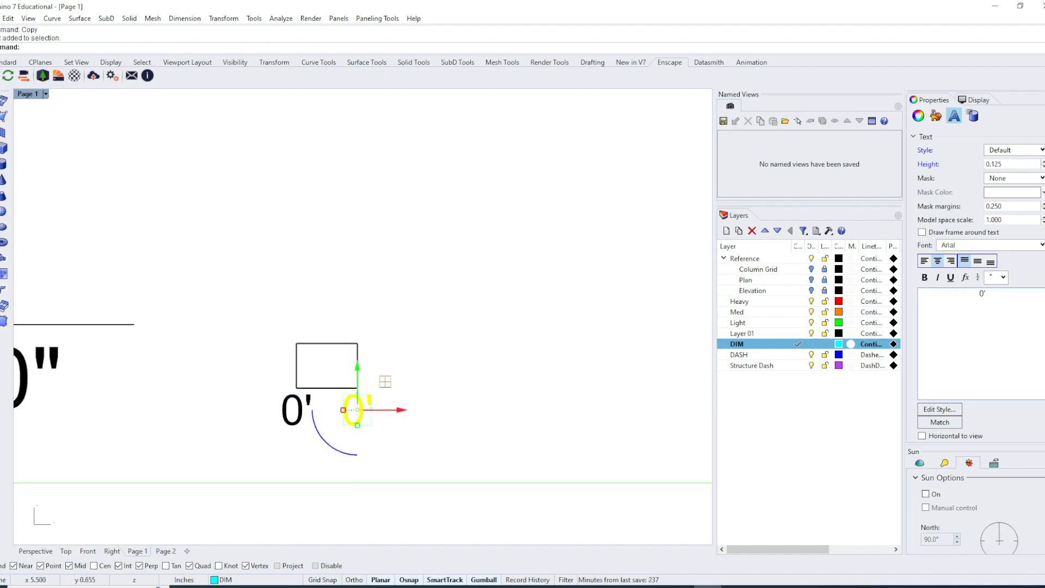
type("1")
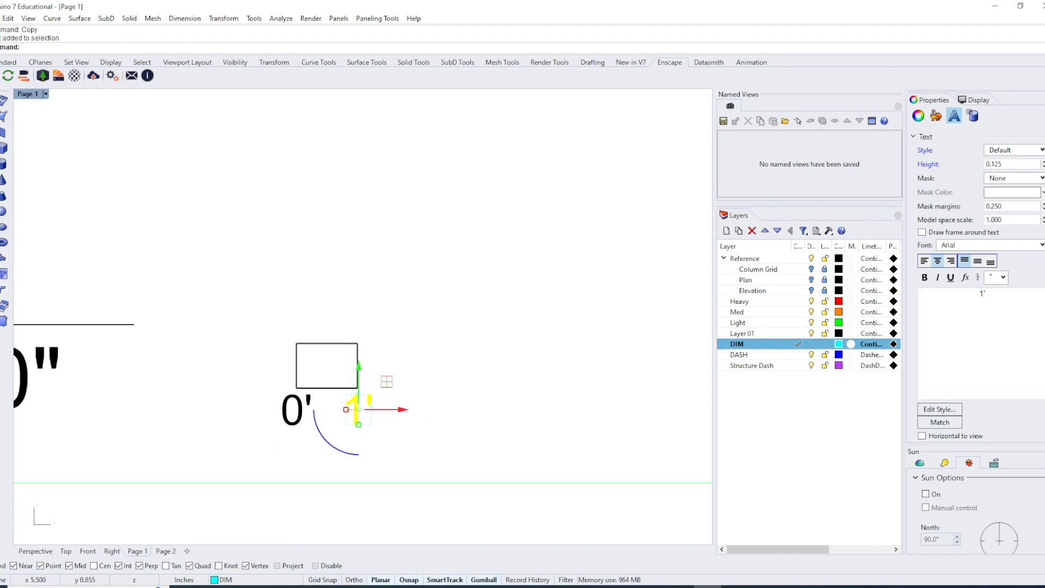
left_click(577, 394)
Copy the scale-bar rectangle to the right by its own width and select the copy.
scroll(392, 409, "down", 6)
mouse_move(392, 409)
right_mouse_down()
mouse_move(319, 408)
mouse_move(387, 406)
right_mouse_up()
scroll(384, 402, "down", 4)
left_click(370, 383)
scroll(353, 386, "up", 7)
key("Return")
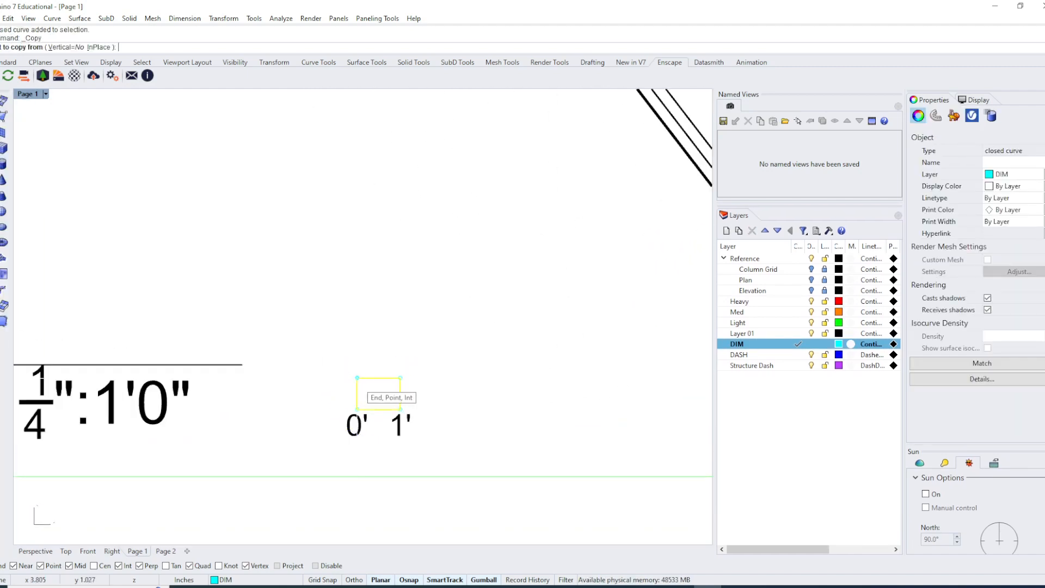
left_click(357, 377)
left_click(400, 377)
key("Return")
left_click(413, 378)
scroll(418, 394, "up", 2)
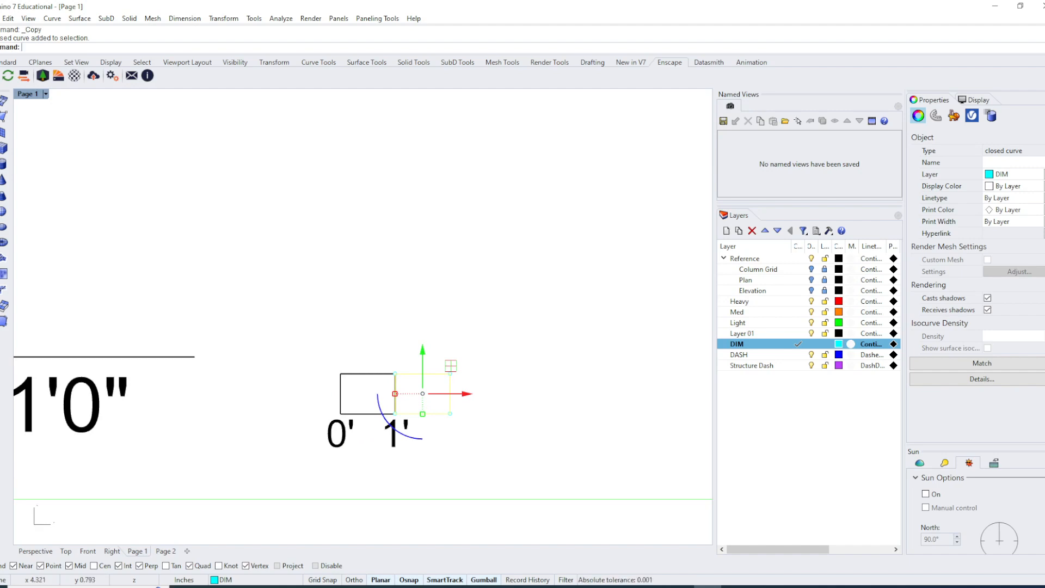
key("Escape")
left_click(435, 374)
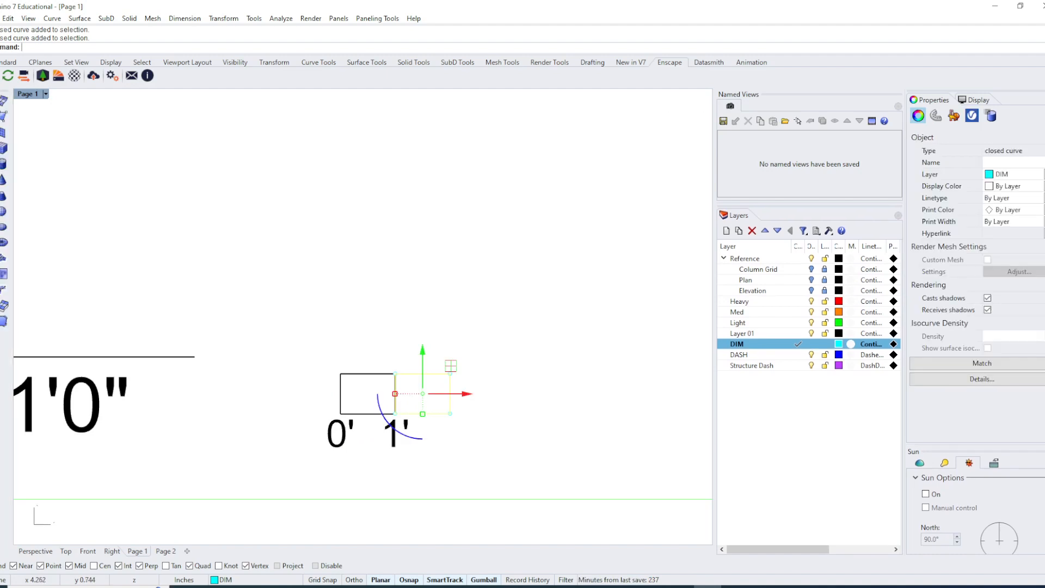
type("scale")
key("Return")
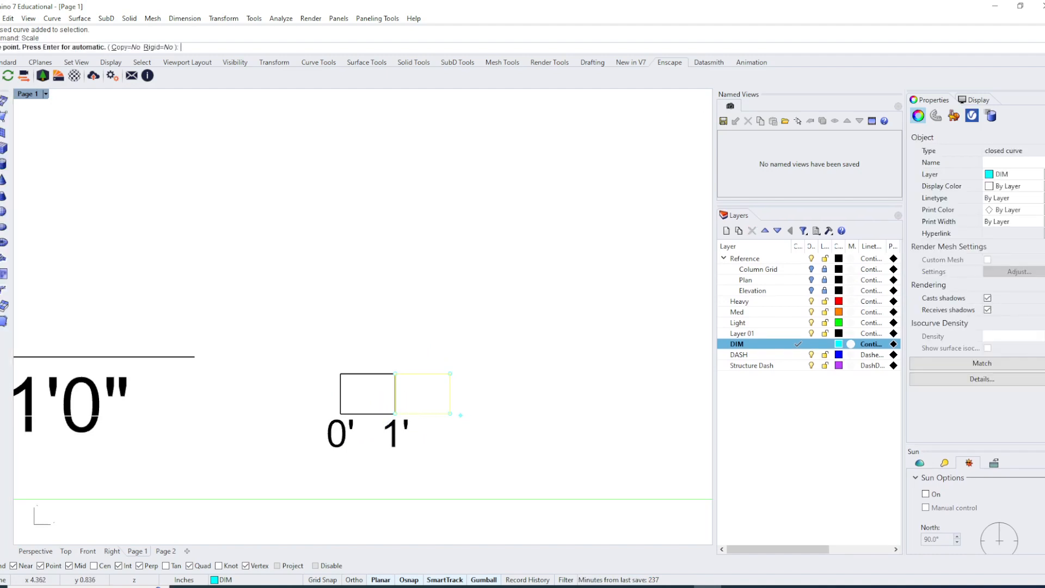
left_click(395, 374)
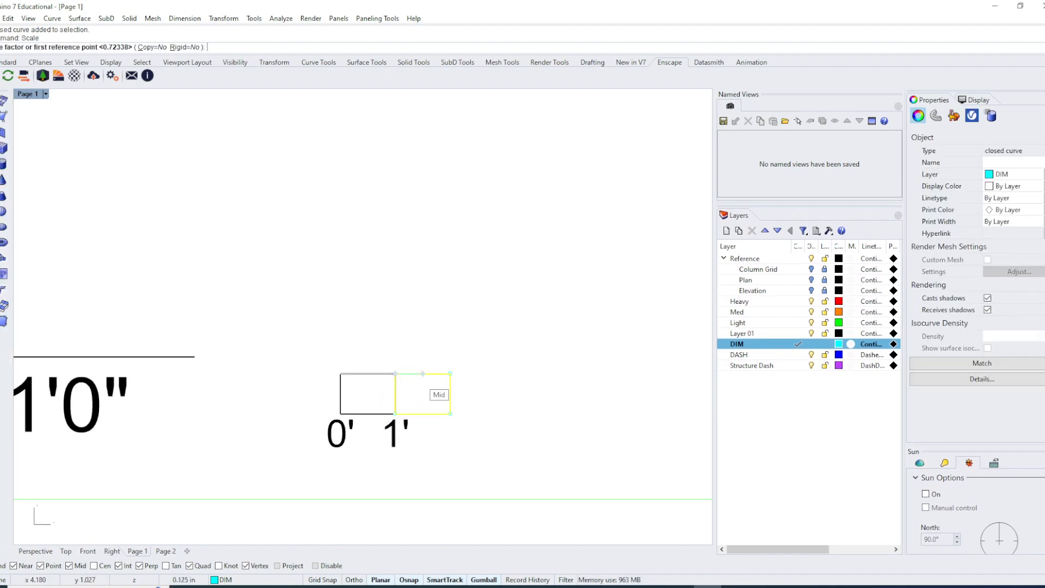
key("Escape")
Stretch the second rectangle horizontally with Scale1D by a factor of 2 from its left corner.
type("S")
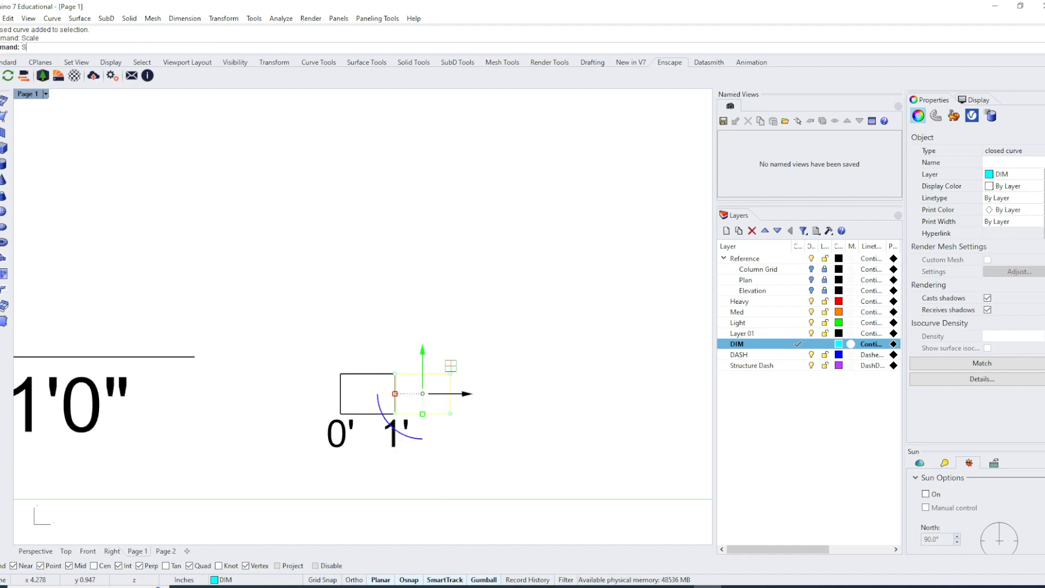
type("cale1D")
key("Return")
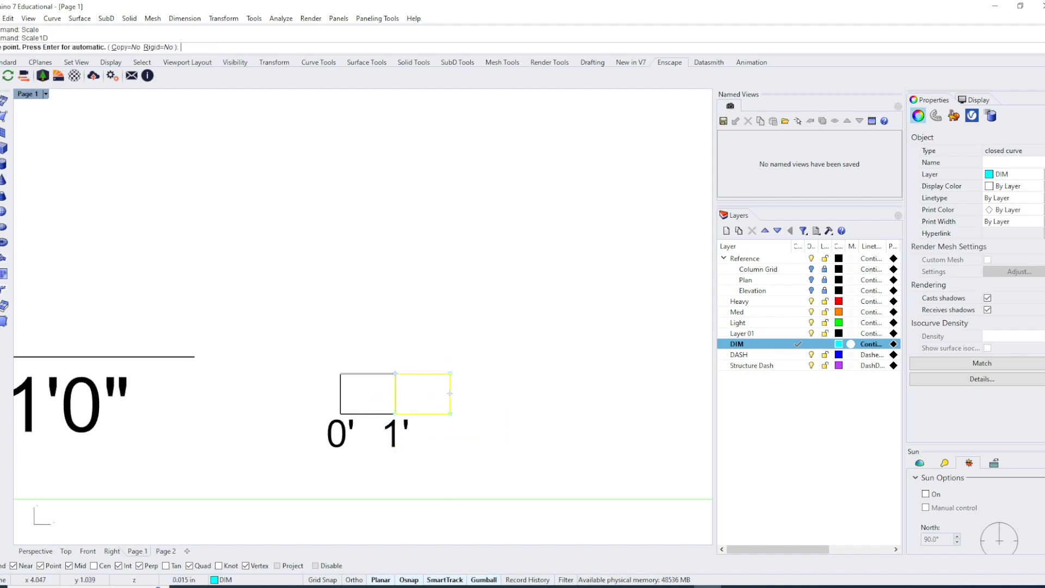
left_click(449, 392)
type("2")
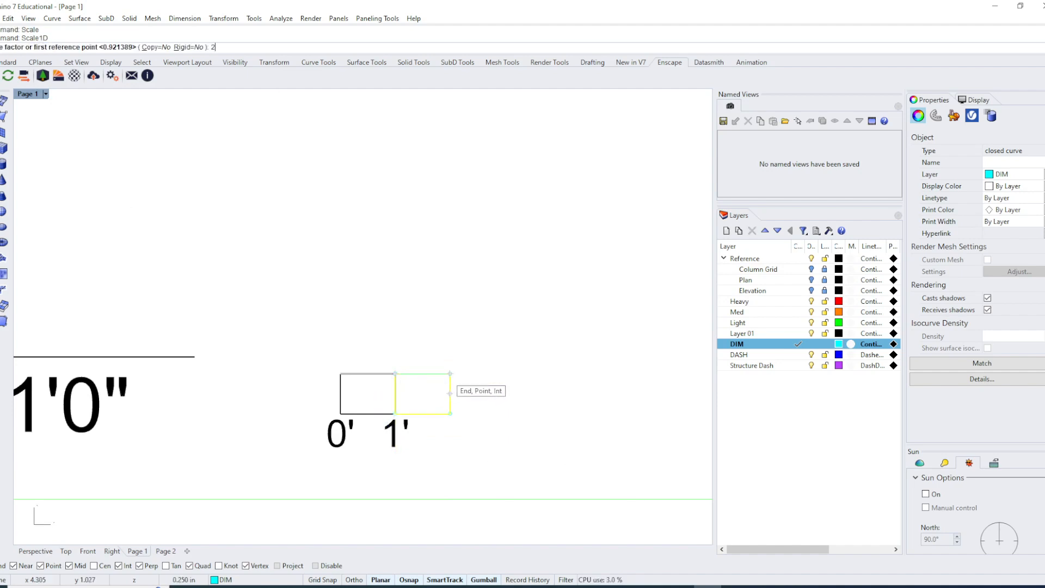
key("Return")
scroll(450, 393, "down", 2)
key("Escape")
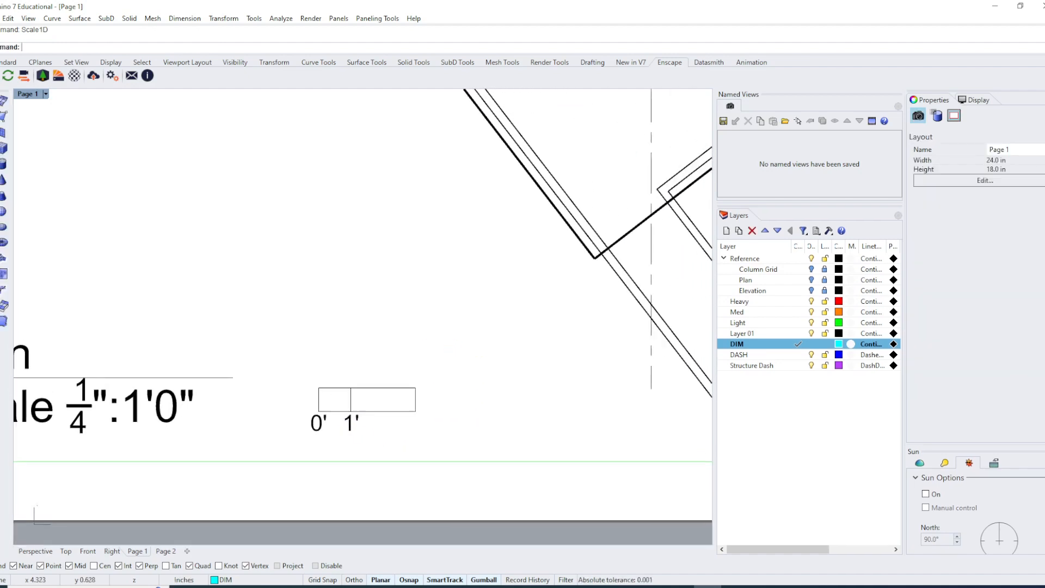
Measure the overall length of the two-rectangle scale bar along its upper edge.
scroll(431, 423, "up", 2)
type("Distance")
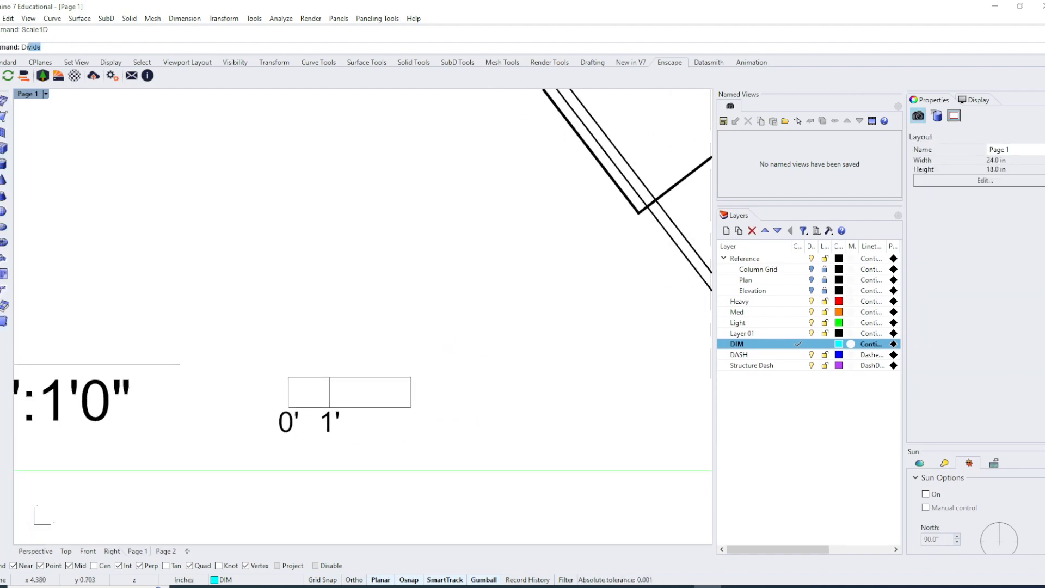
key("Return")
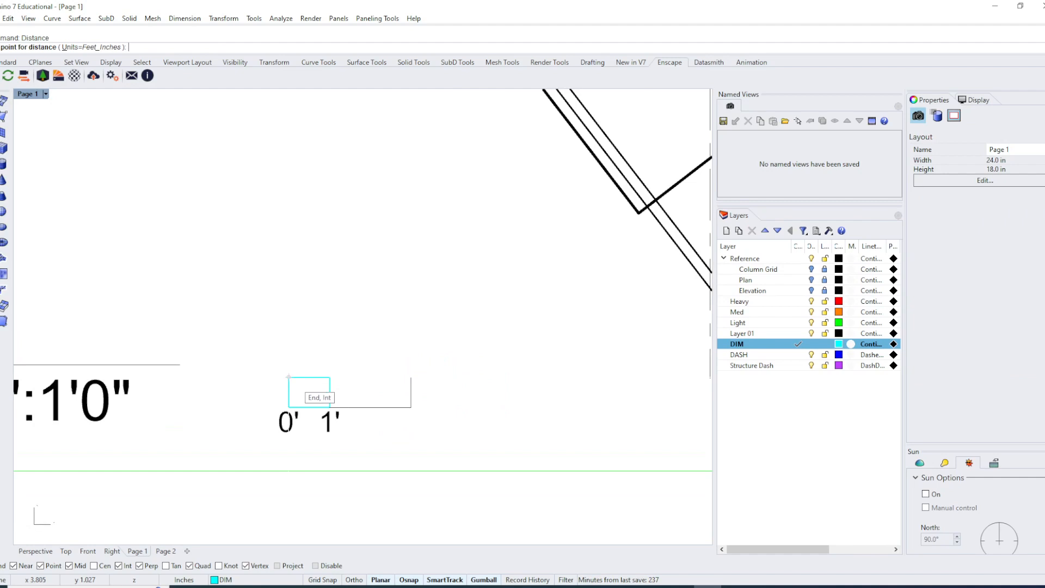
left_click(330, 376)
left_click(411, 377)
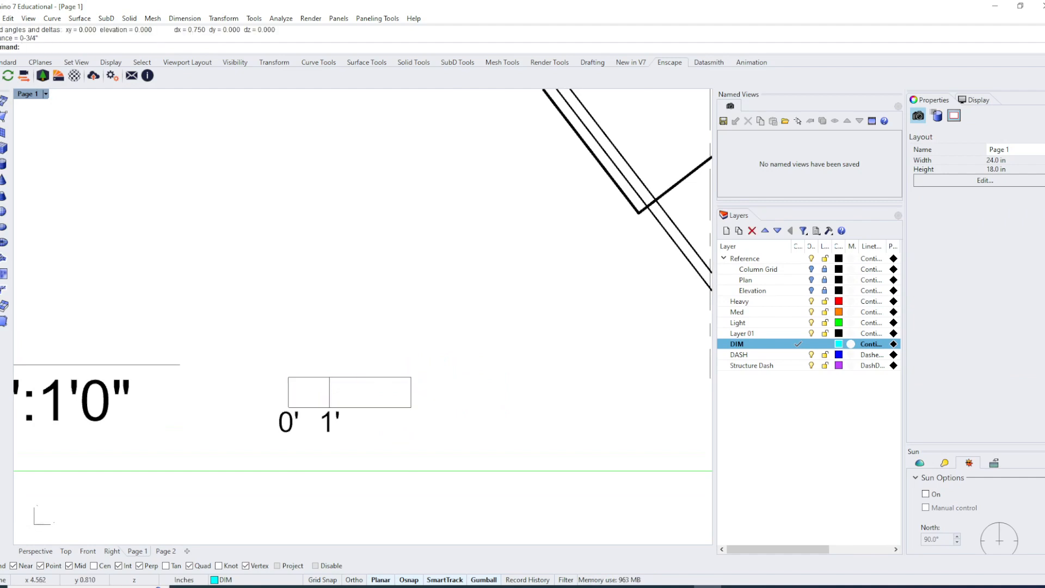
scroll(346, 446, "down", 3)
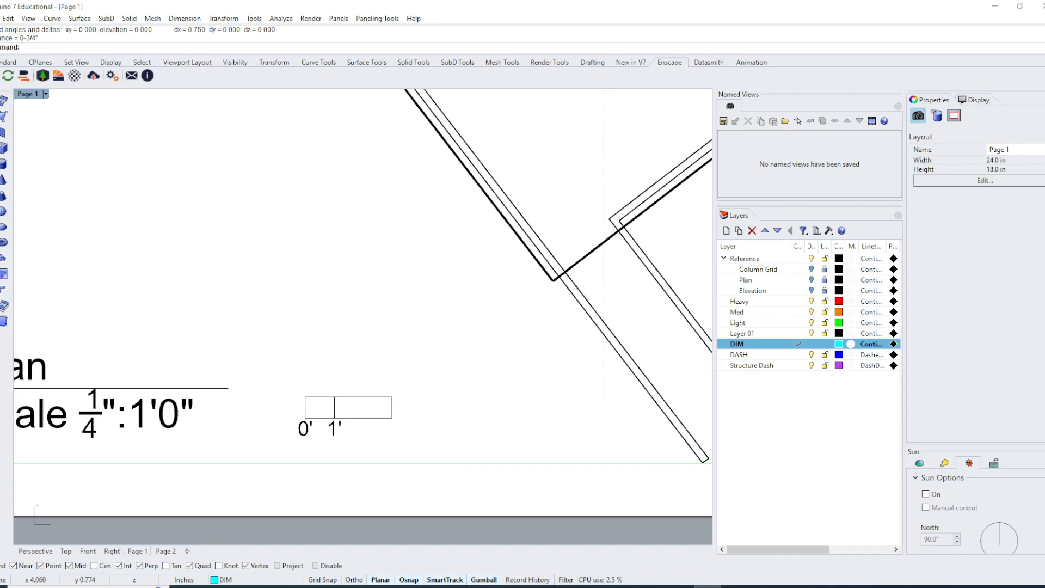
right_click_drag(371, 417, 363, 391)
scroll(364, 391, "up", 2)
left_click(373, 393)
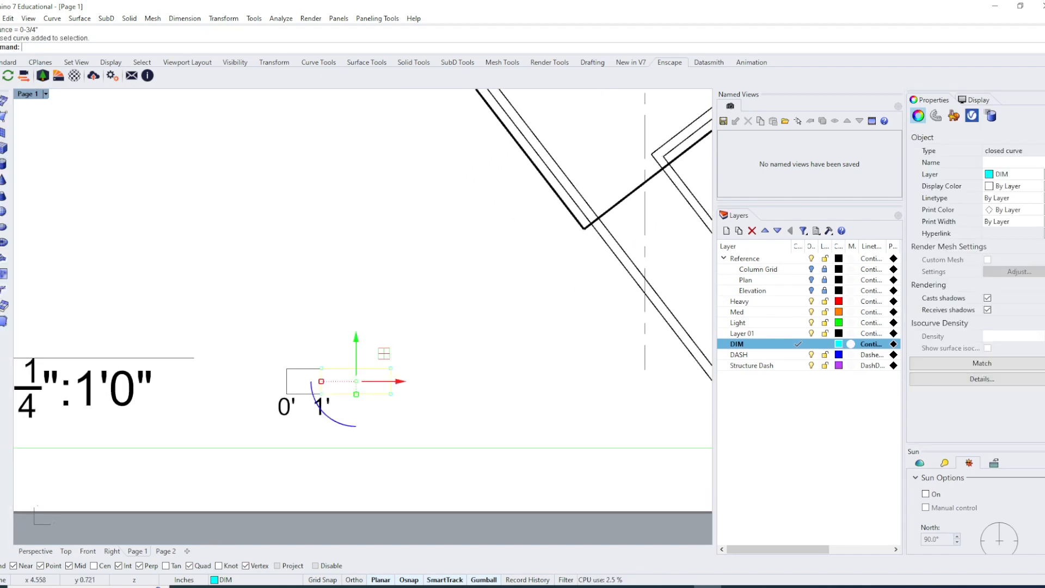
scroll(384, 402, "up", 2)
key("Escape")
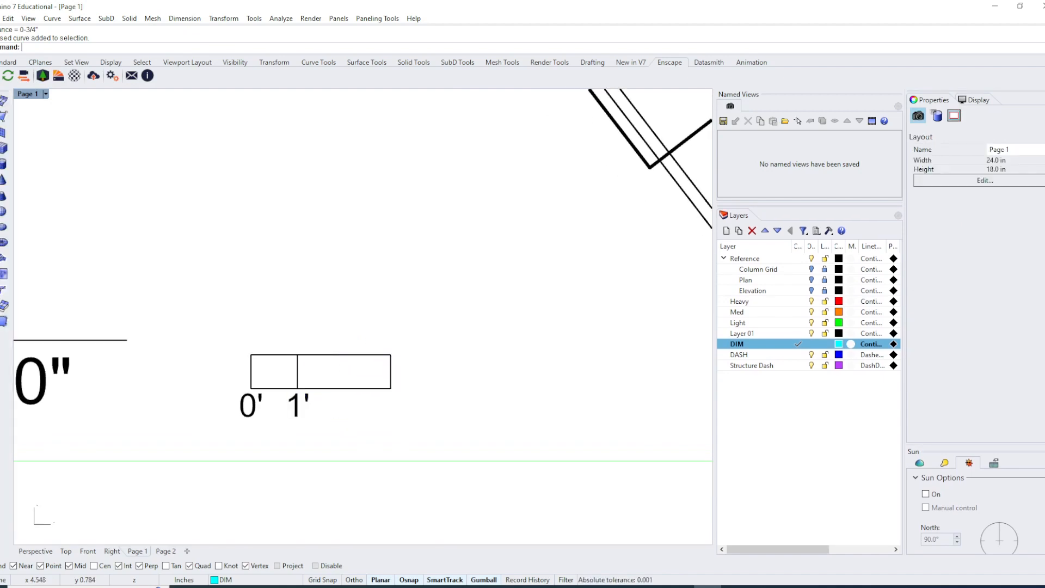
left_click(385, 389)
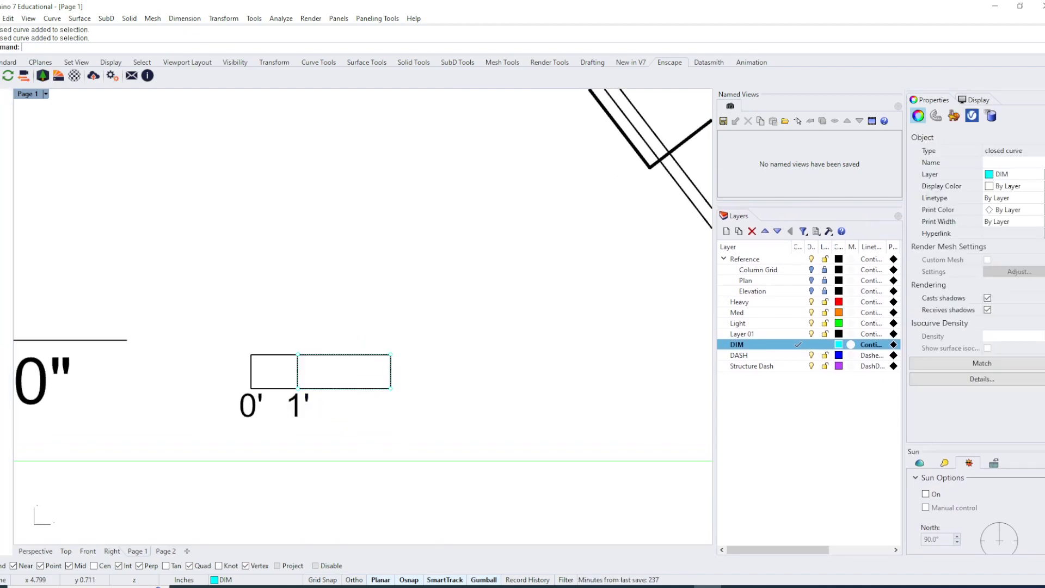
key("Escape")
right_click_drag(396, 389, 395, 420)
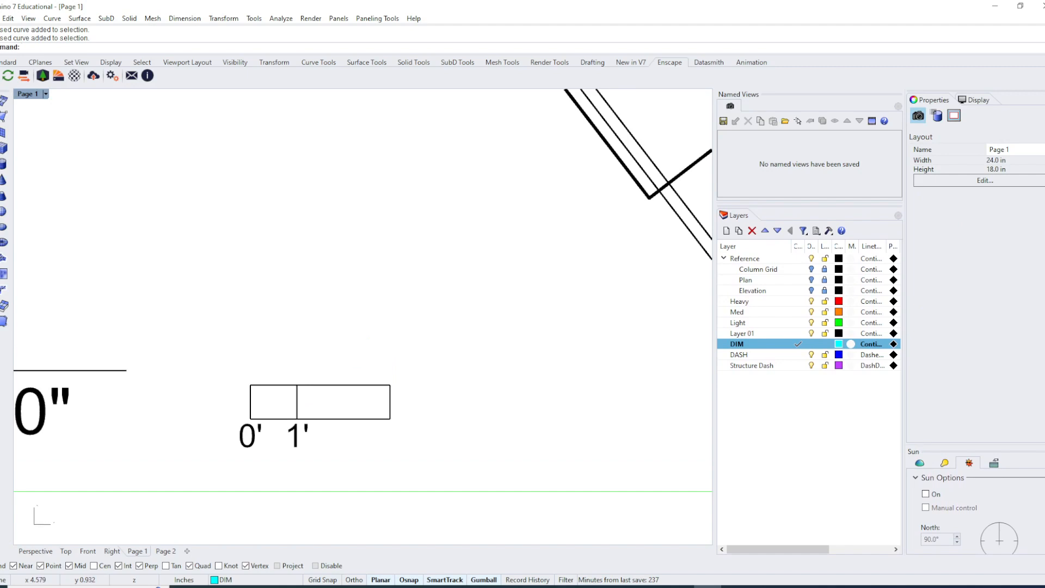
left_click(390, 410)
key("Escape")
Move the second rectangle's right-end points to the right by the width of the first rectangle.
left_click(389, 412)
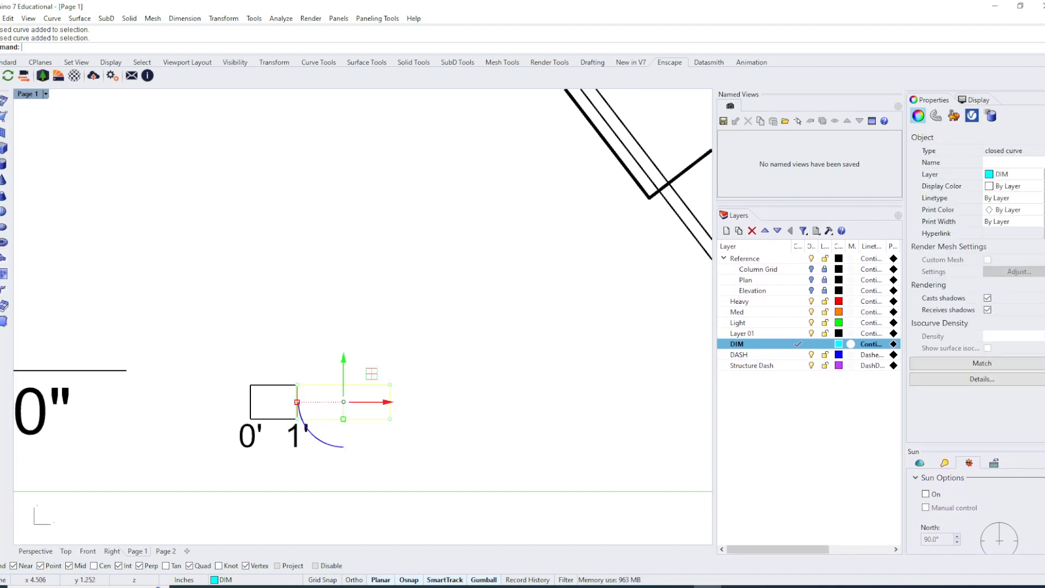
left_click_drag(370, 348, 413, 453)
type("m")
key("Return")
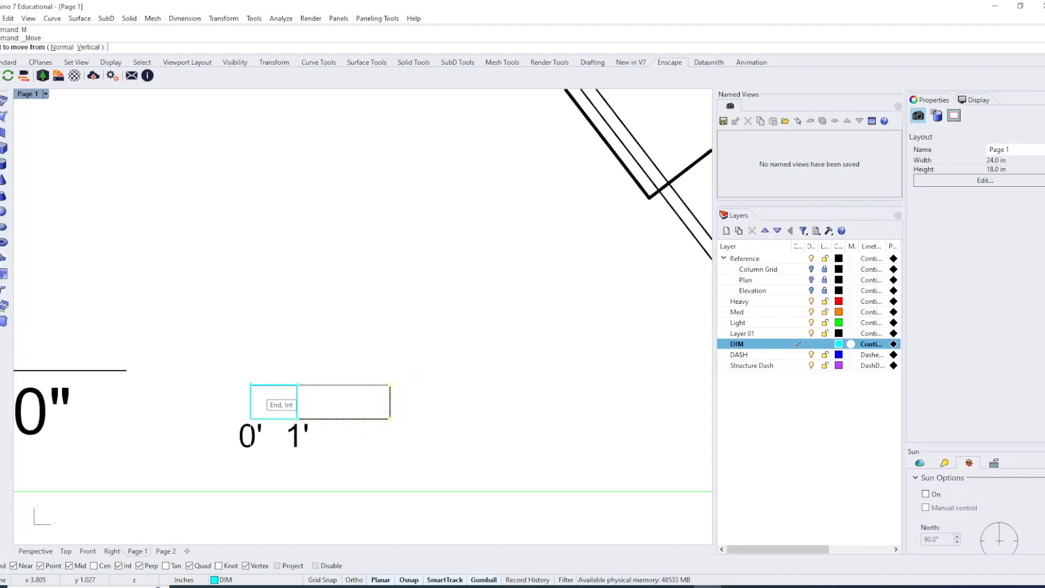
left_click(251, 385)
left_click(298, 384)
scroll(403, 413, "down", 2)
key("Escape")
right_click_drag(411, 433, 360, 440)
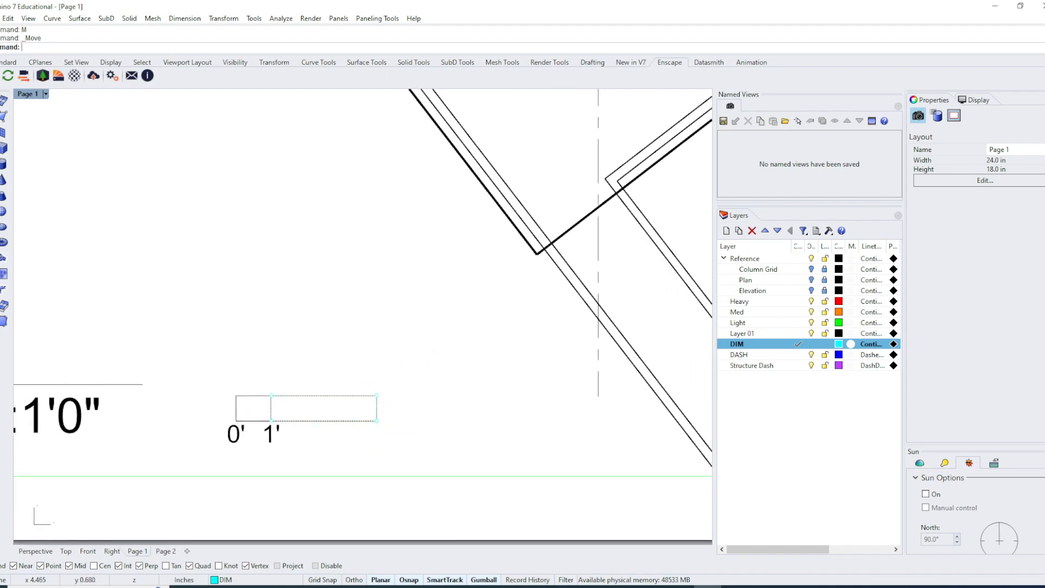
Measure the extended scale bar's overall length from its upper-left to its upper-right corner.
type("Distance")
key("Return")
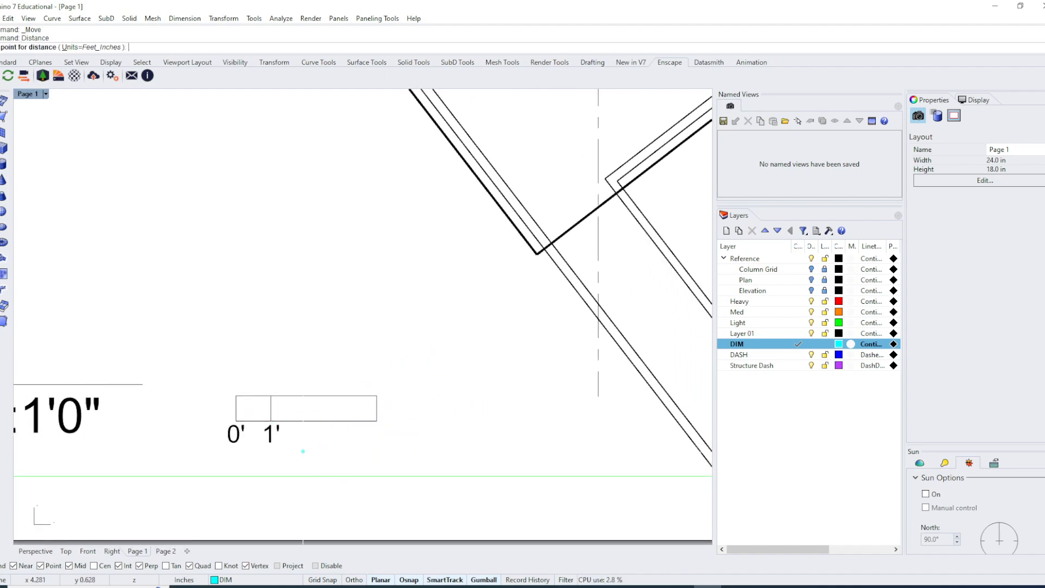
left_click(235, 396)
left_click(376, 396)
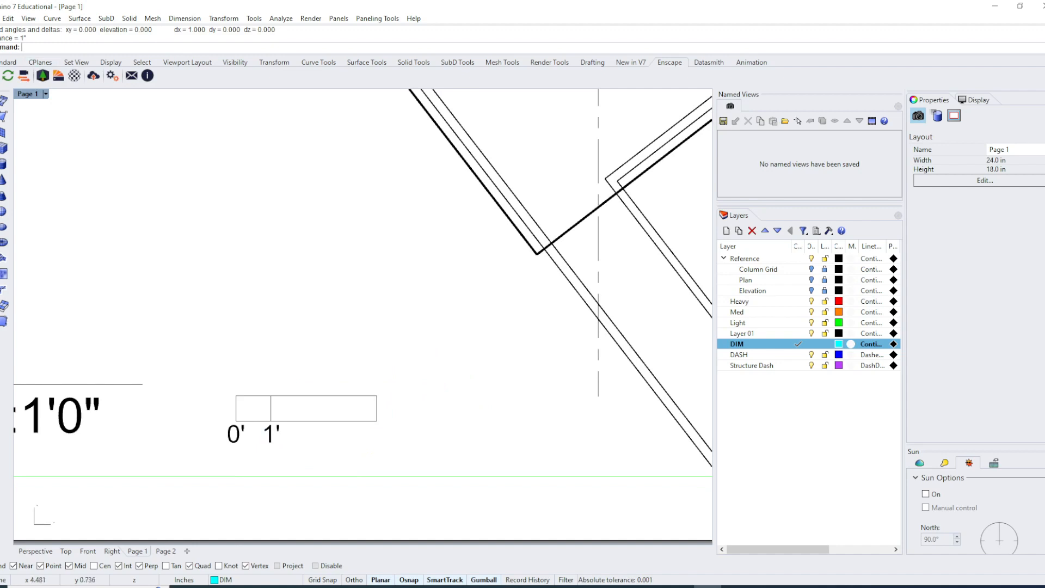
Copy the 1' label to the bar's lower-right corner and change the copy's text to 4'.
right_click_drag(331, 437, 315, 442)
left_click(256, 437)
scroll(256, 437, "up", 6)
type("co")
key("Return")
left_click(255, 417)
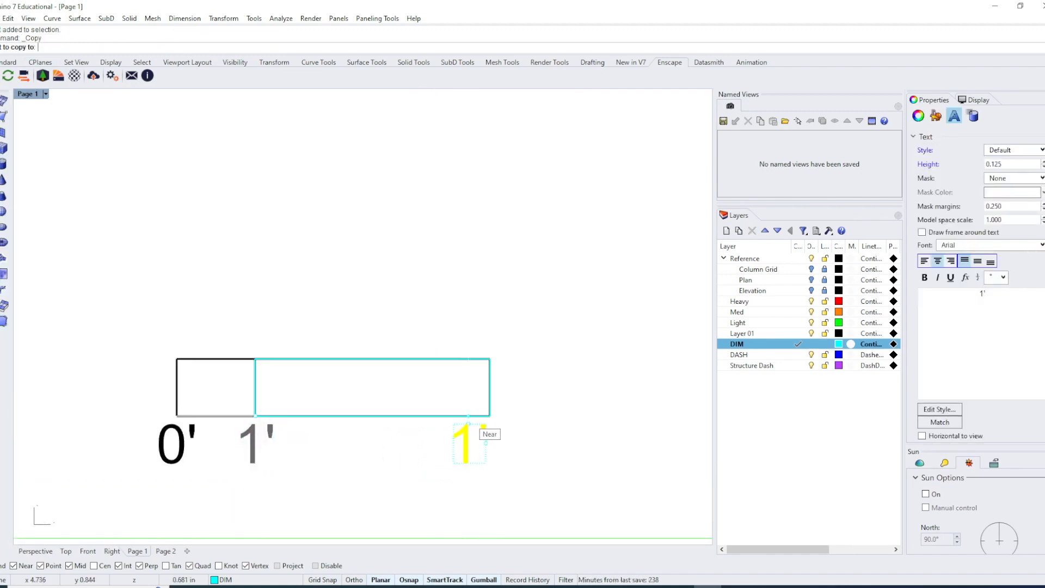
left_click(489, 415)
key("Return")
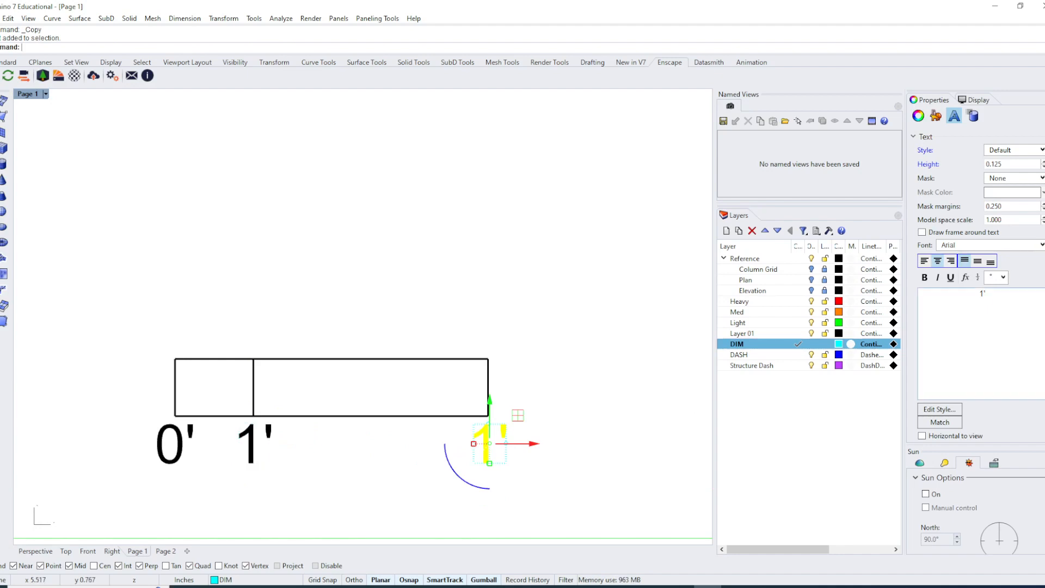
type("4")
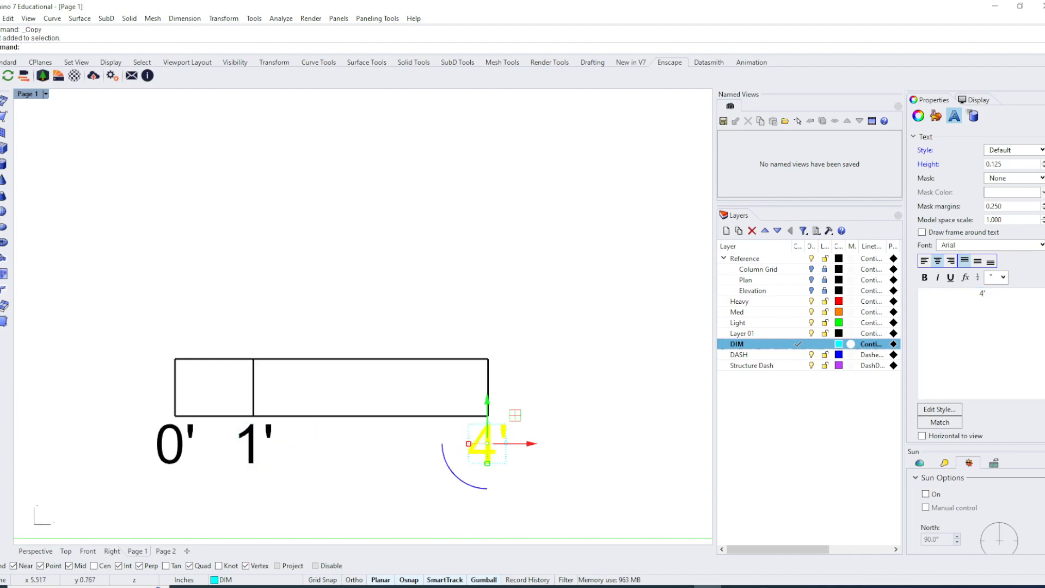
key("Escape")
Draw a rectangle over the full scale bar, from its upper-left corner at 0' to its lower-right corner at 4'.
scroll(305, 403, "down", 5)
right_click_drag(419, 435, 338, 441)
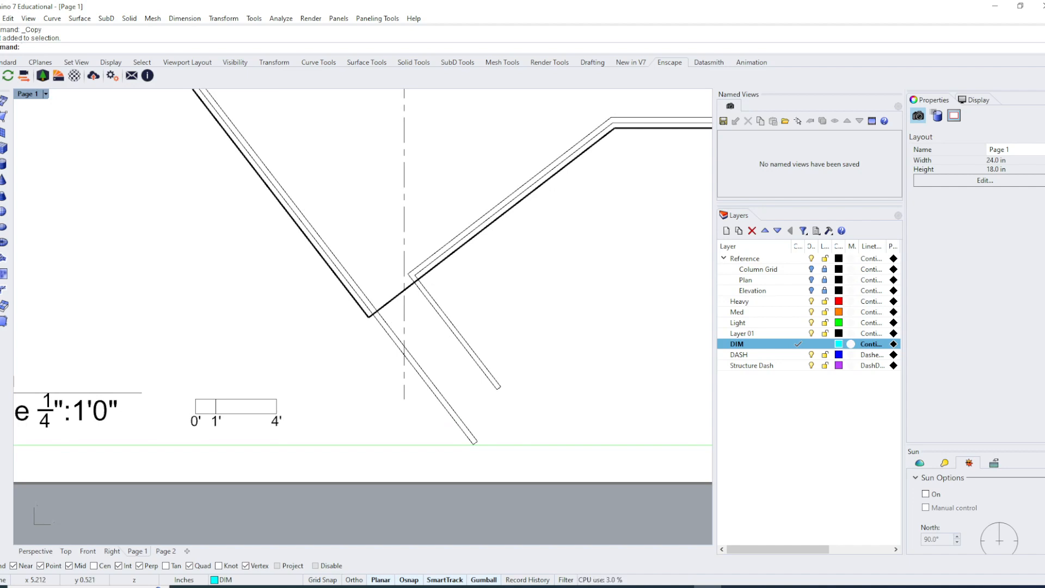
left_click(226, 413)
scroll(226, 412, "up", 2)
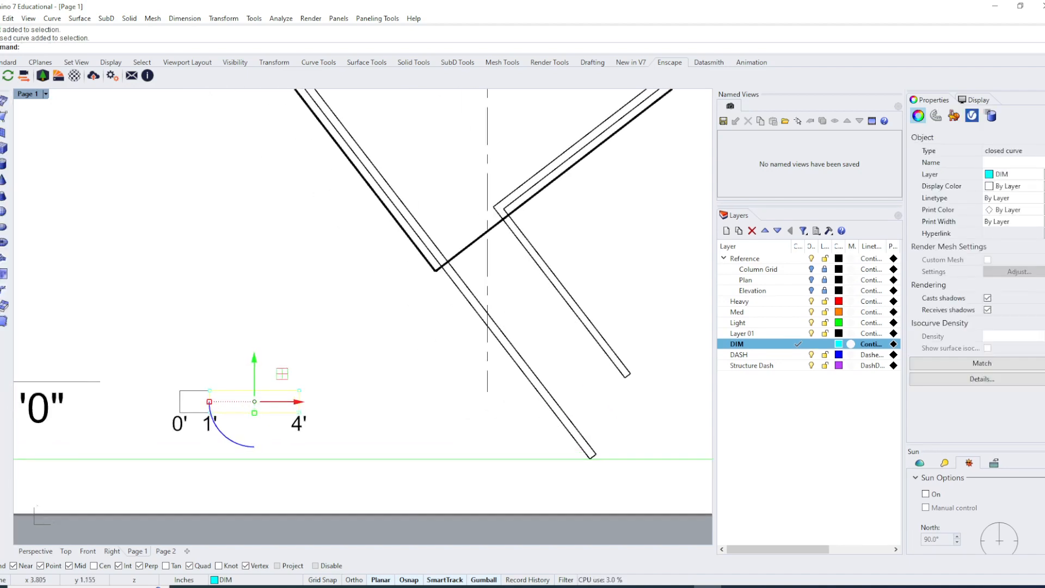
key("Escape")
type("rec")
key("Return")
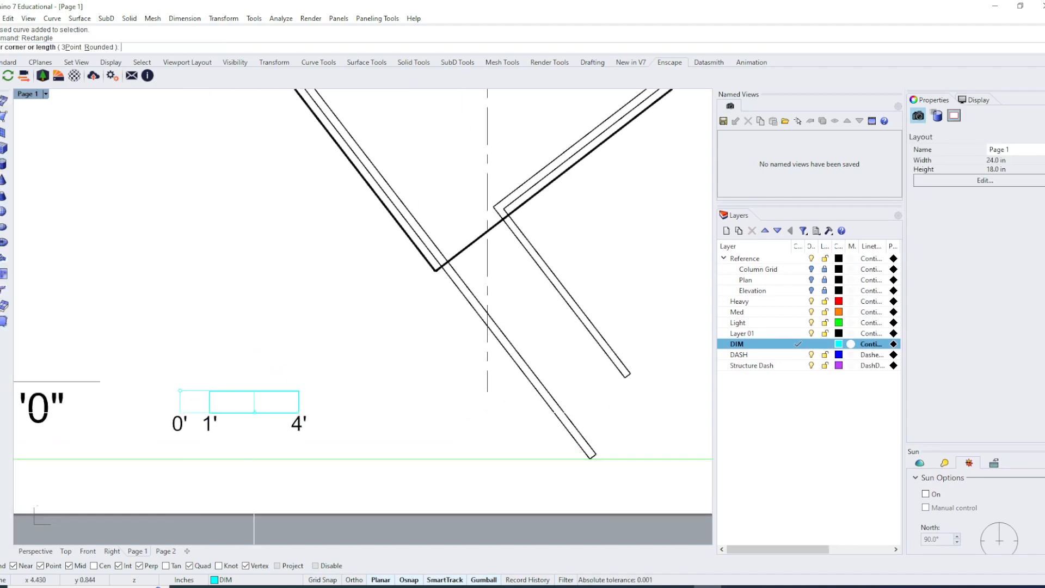
left_click(298, 423)
Copy the full-length rectangle so it continues the bar from the 4' mark, and select the copy.
left_click(298, 423)
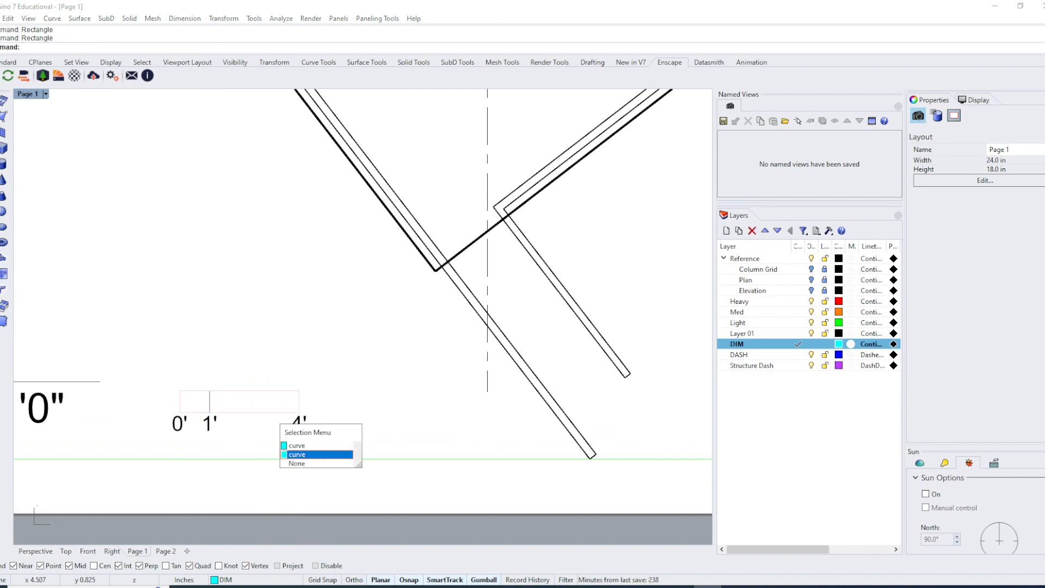
left_click(297, 454)
type("co")
key("Return")
left_click(179, 412)
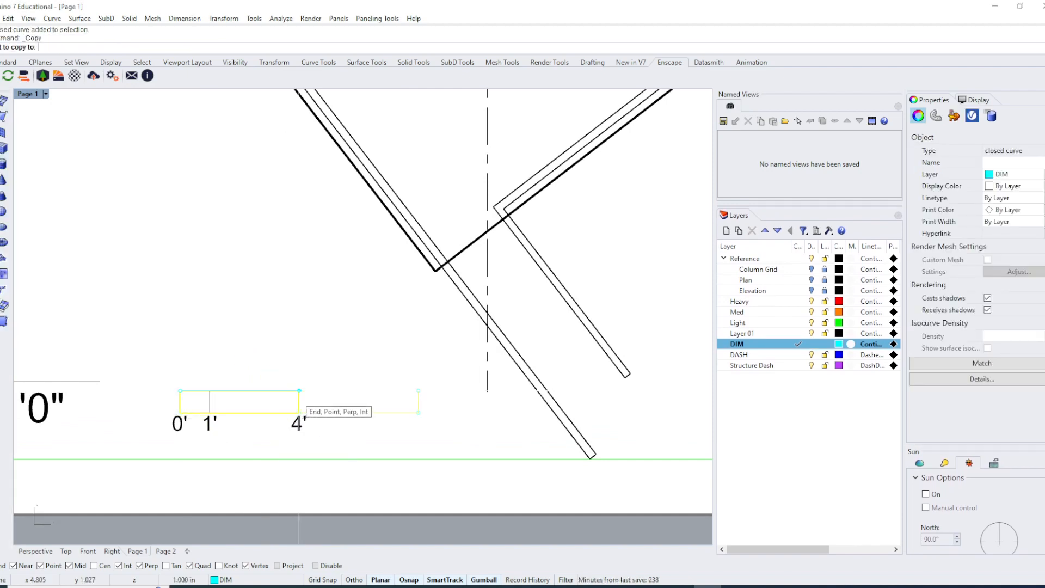
left_click(299, 390)
key("Escape")
right_click_drag(349, 408, 307, 406)
key("Escape")
left_click(325, 411)
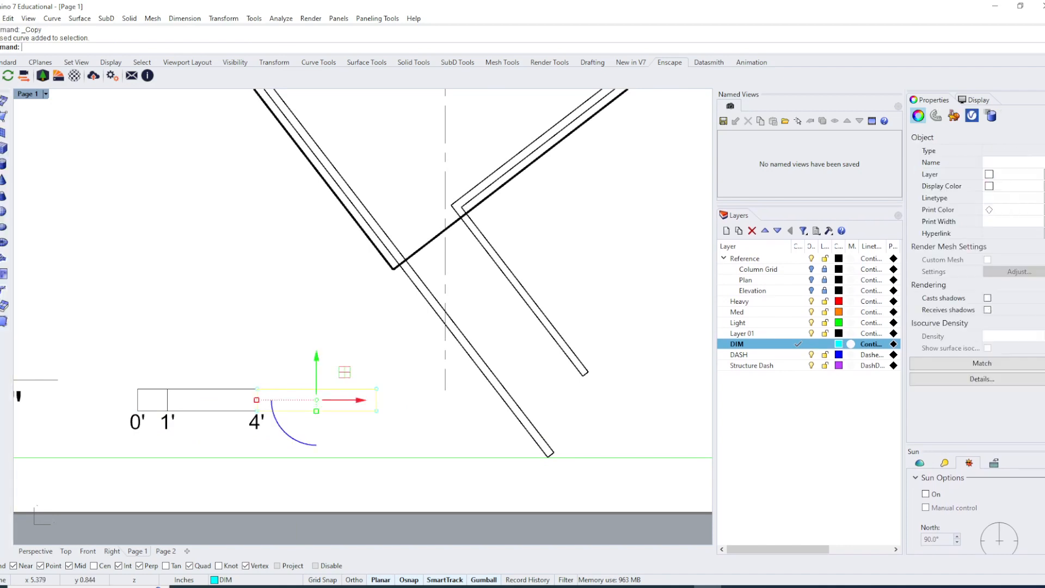
Measure the scale bar's overall length from its upper-left corner at 0' to its far upper-right corner.
key("Escape")
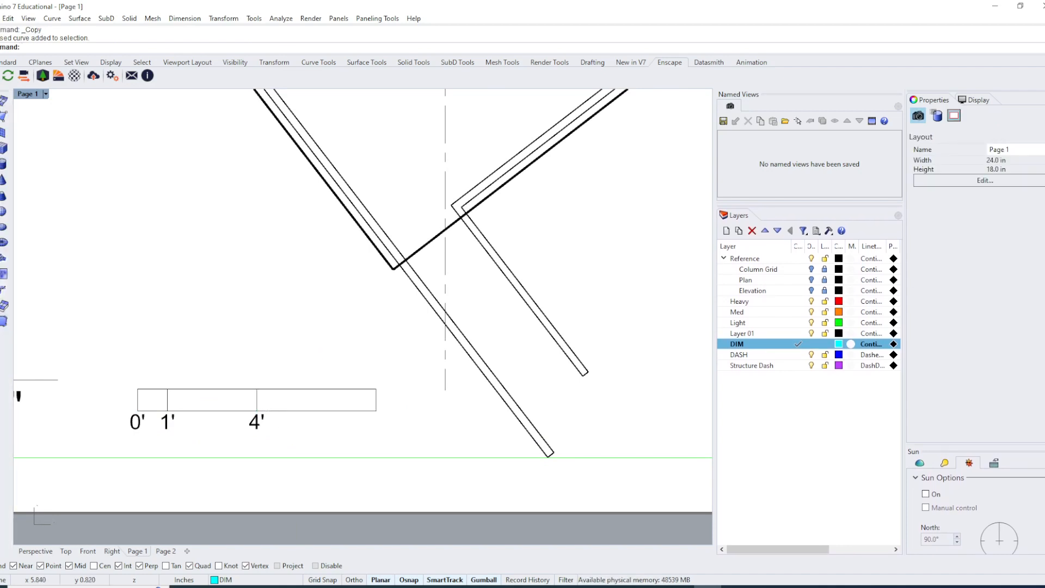
type("istance")
key("Return")
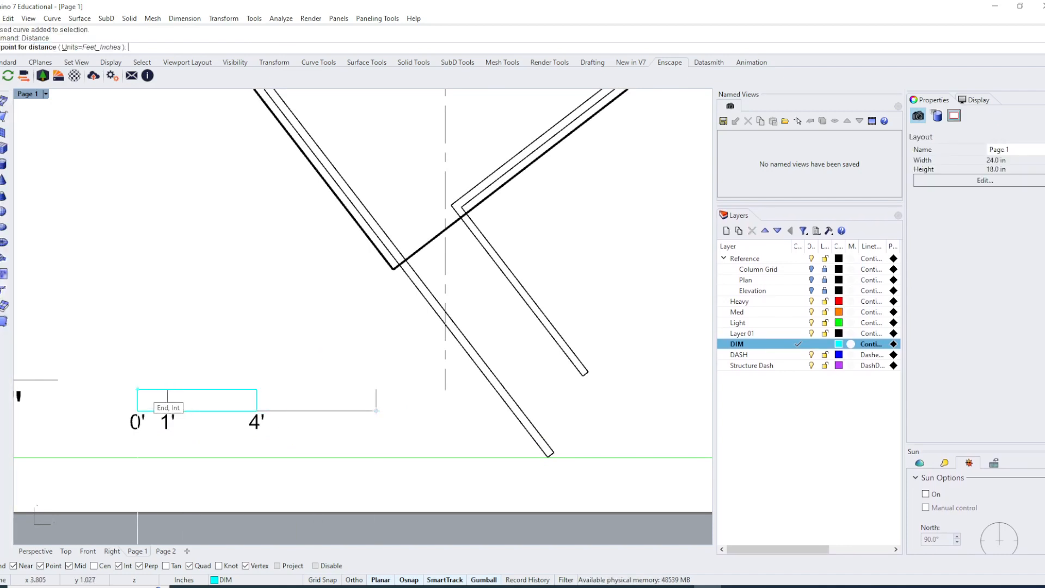
left_click(137, 388)
left_click(376, 388)
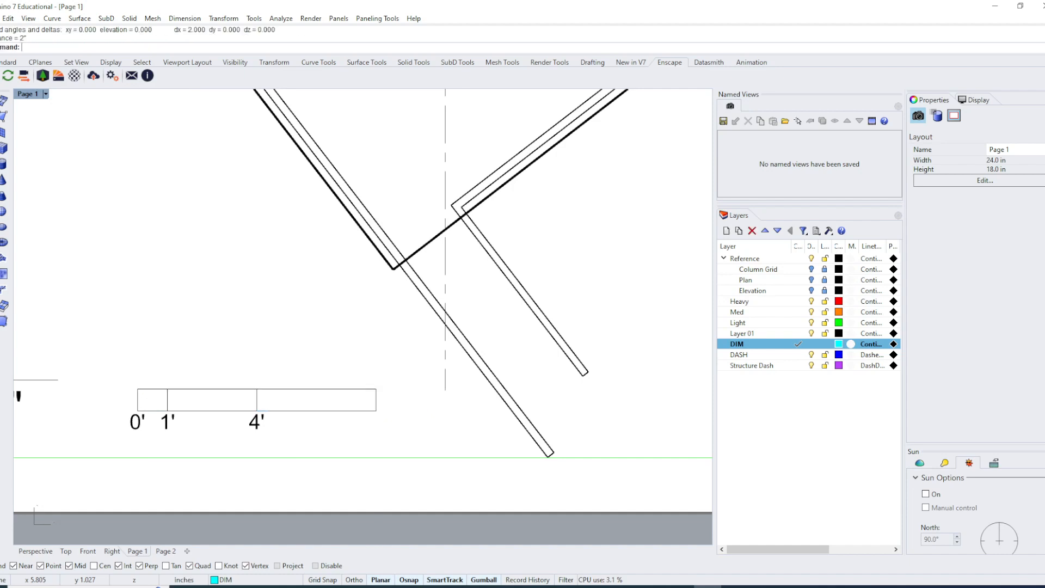
Delete the rectangle between 1' and 4' and the overlapping rectangle spanning 0' to 4'.
right_click_drag(167, 272, 203, 277)
scroll(370, 436, "up", 1)
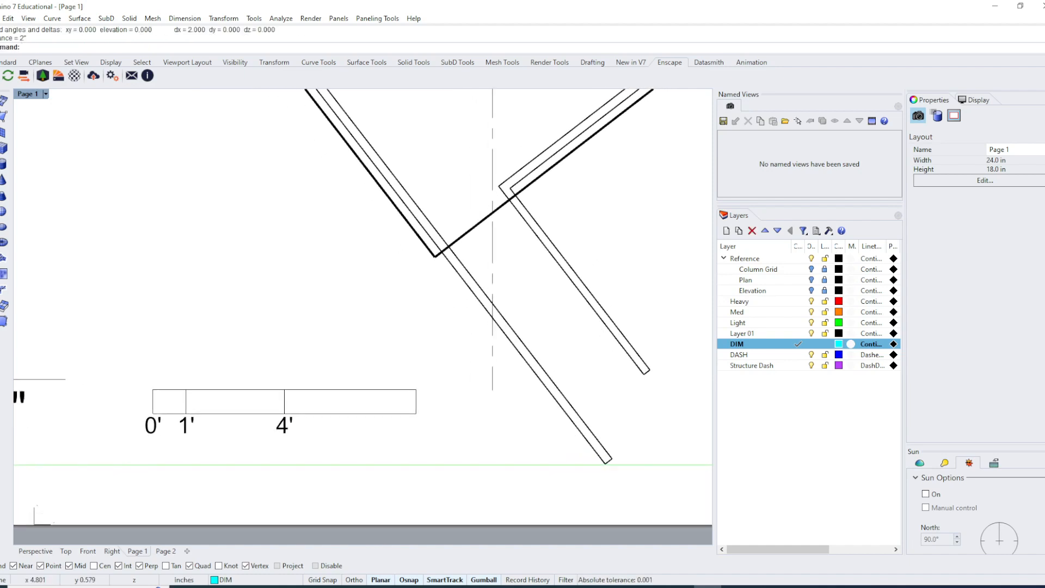
scroll(387, 450, "up", 3)
right_click_drag(338, 449, 375, 450)
scroll(387, 451, "down", 4)
scroll(271, 410, "up", 2)
left_click(272, 414)
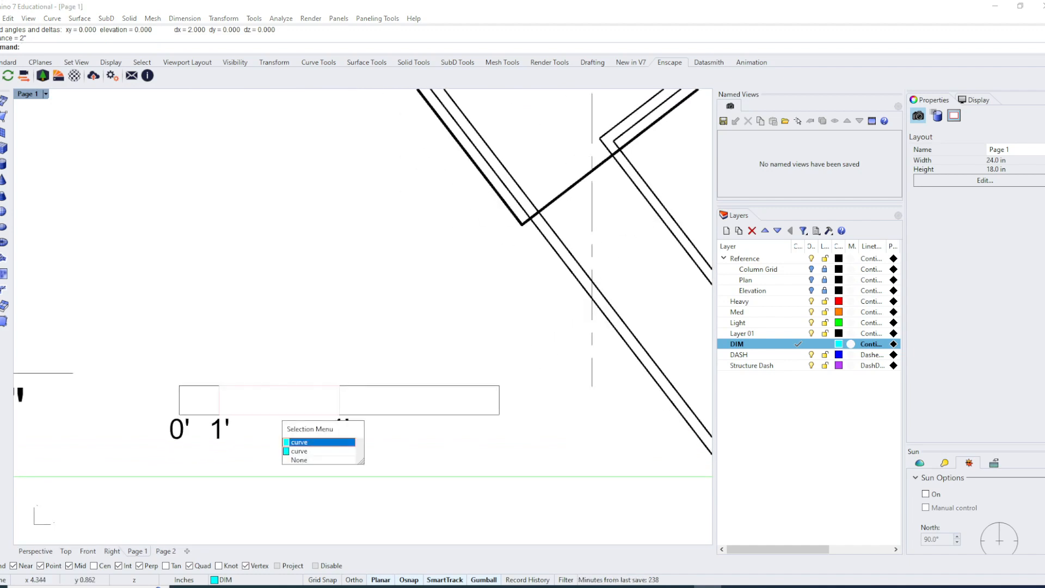
left_click(296, 441)
type("d")
key("space")
left_click(245, 414)
type("d")
key("space")
Copy the 0'-1' rectangle so the copy starts at the 1' mark.
left_click(204, 386)
key("space")
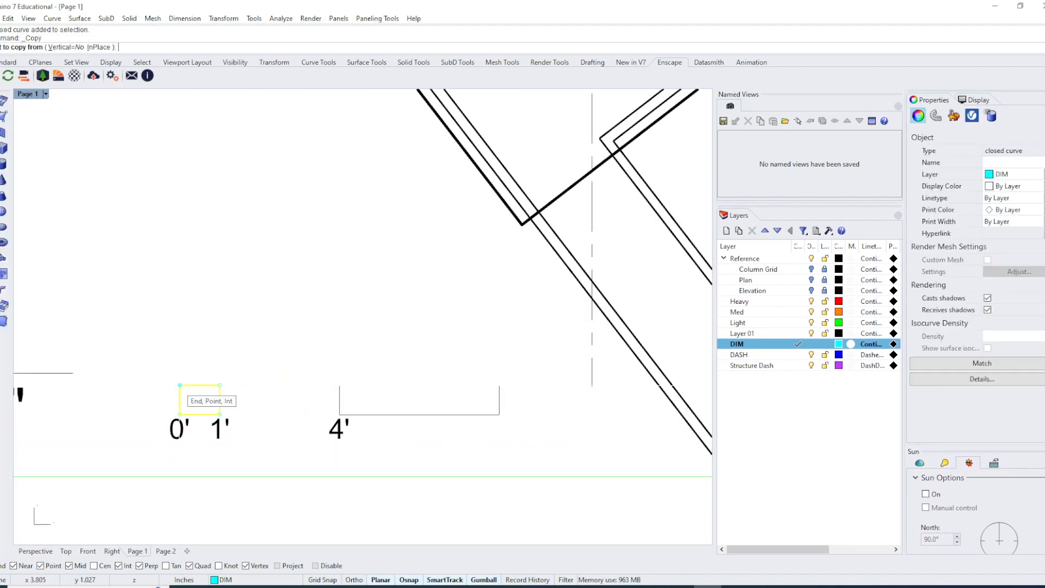
left_click(179, 386)
left_click(220, 386)
key("space")
scroll(322, 450, "up", 4)
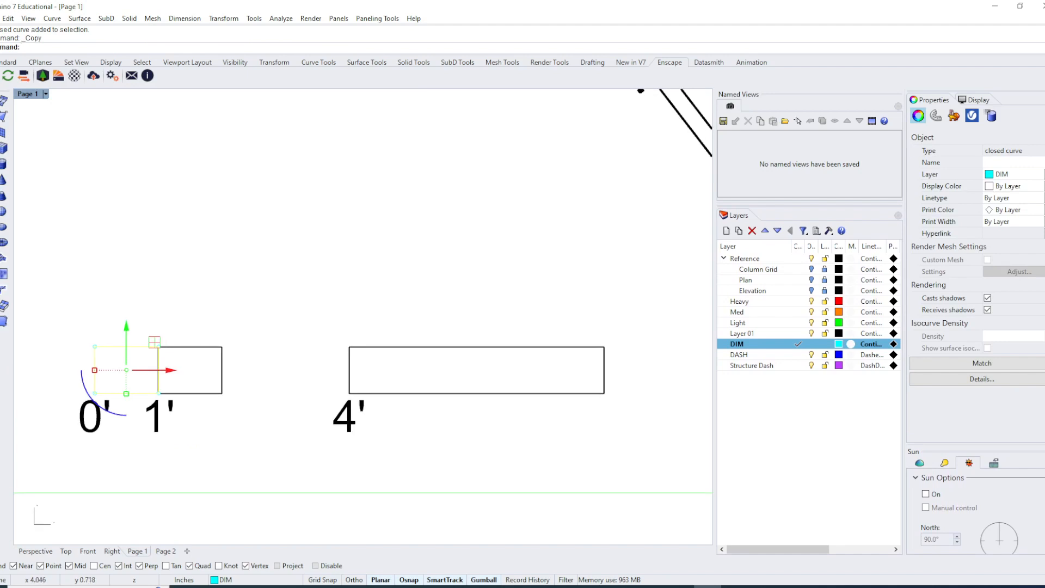
Copy the 1' label to the second rectangle's lower-right corner and change the copy's text to 2'.
left_click(161, 416)
key("space")
left_click(158, 393)
left_click(222, 393)
key("space")
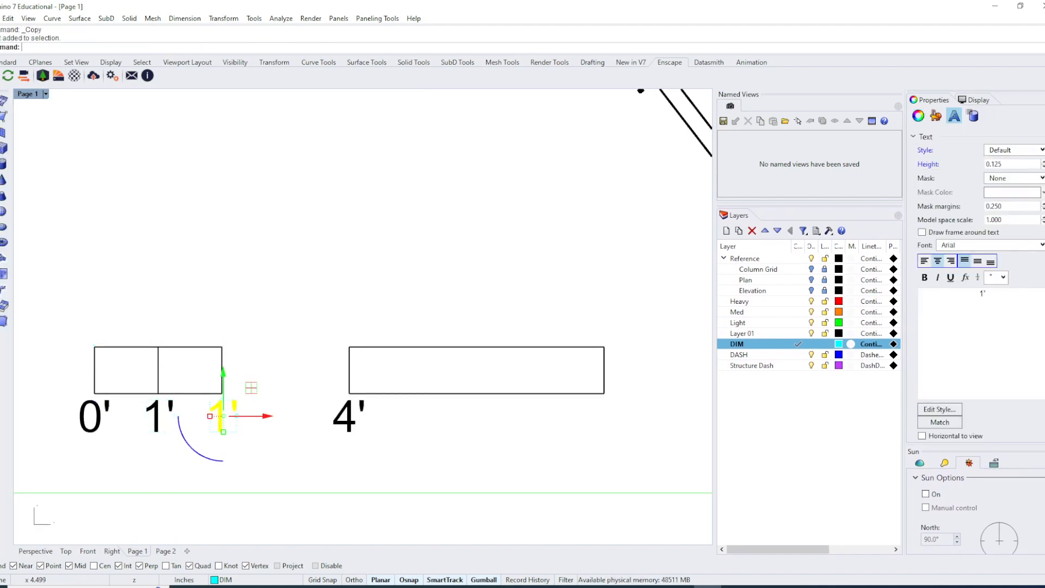
double_click(981, 294)
type("2")
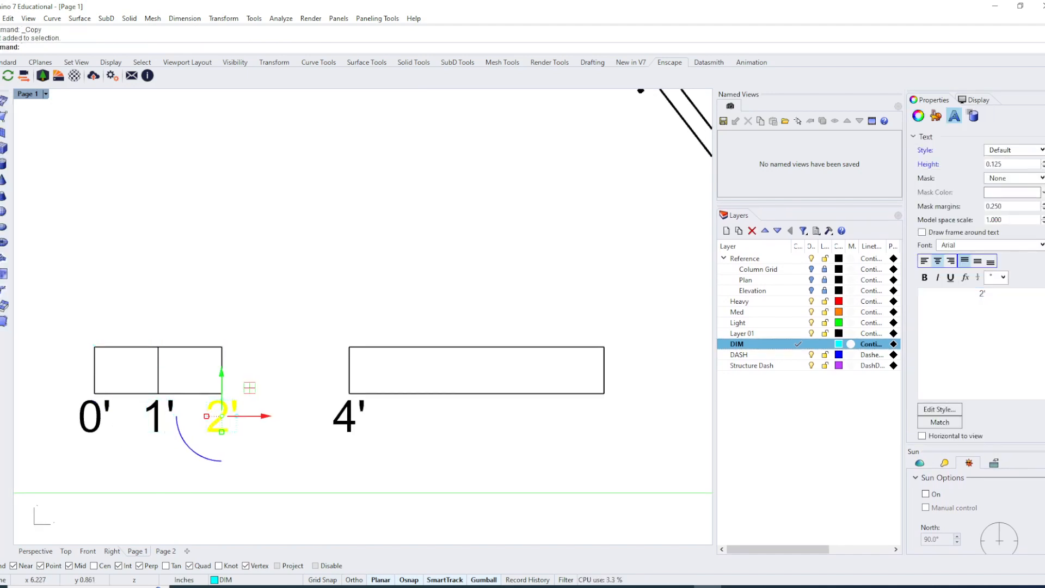
left_click(305, 349)
Draw a rectangle filling the gap in the scale bar from the 2' mark to the 4' mark.
scroll(303, 405, "down", 2)
type("rec")
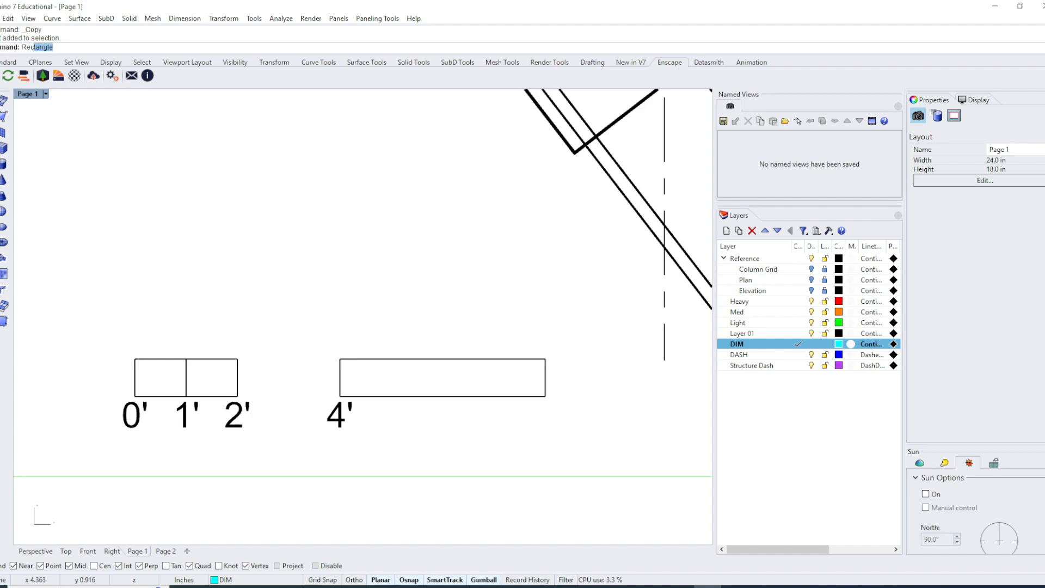
key("space")
left_click(237, 359)
left_click(340, 396)
key("space")
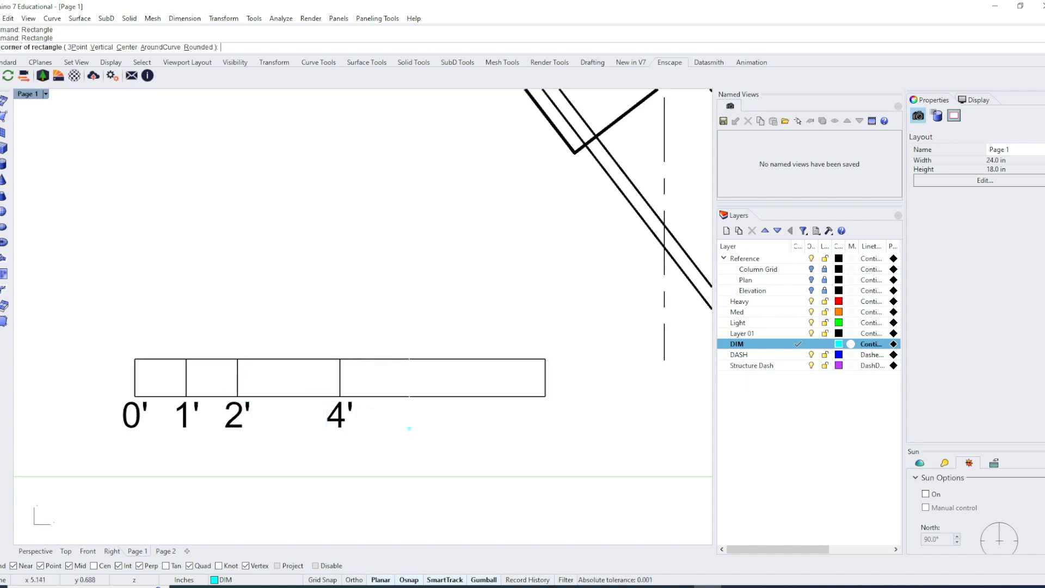
scroll(408, 427, "down", 3)
right_click_drag(408, 427, 336, 420)
key("Escape")
Copy the 4' label to the bar's far lower-right corner and change the copy's text to 8'.
left_click(284, 412)
type("co")
key("space")
left_click(287, 398)
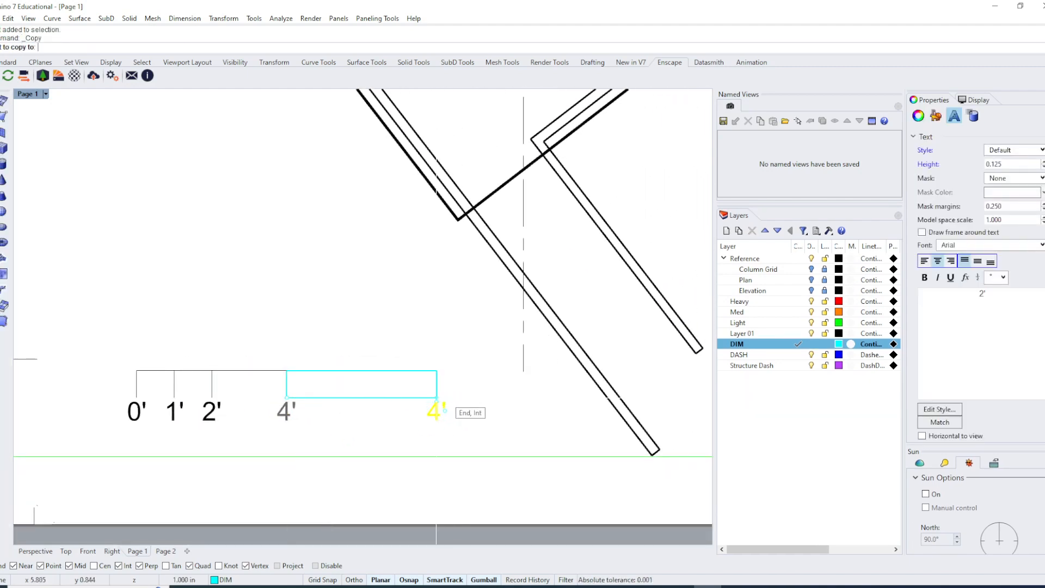
left_click(434, 409)
key("Return")
left_click(435, 409)
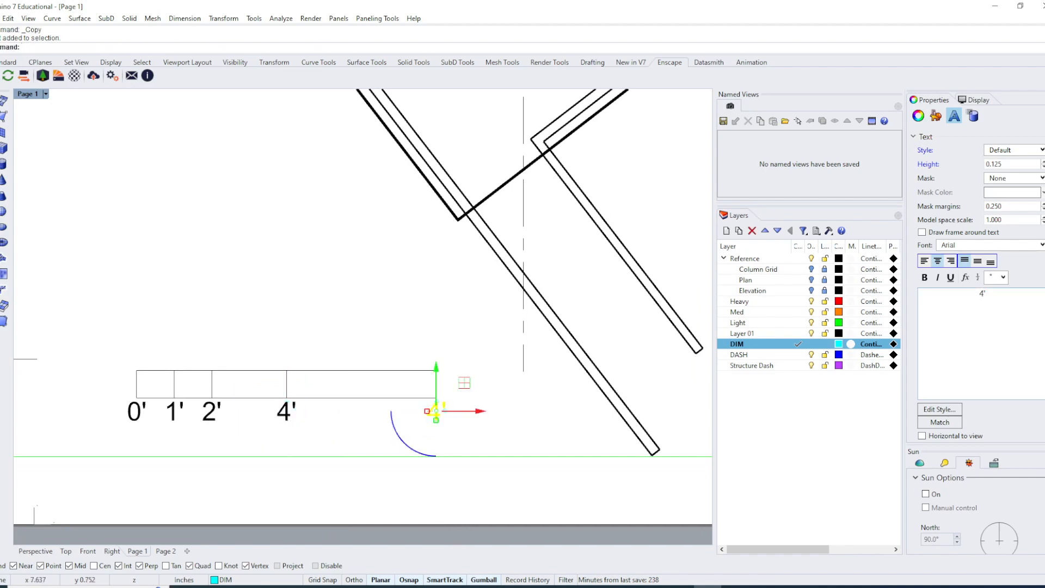
left_click_drag(984, 294, 976, 293)
type("8")
left_click(402, 435)
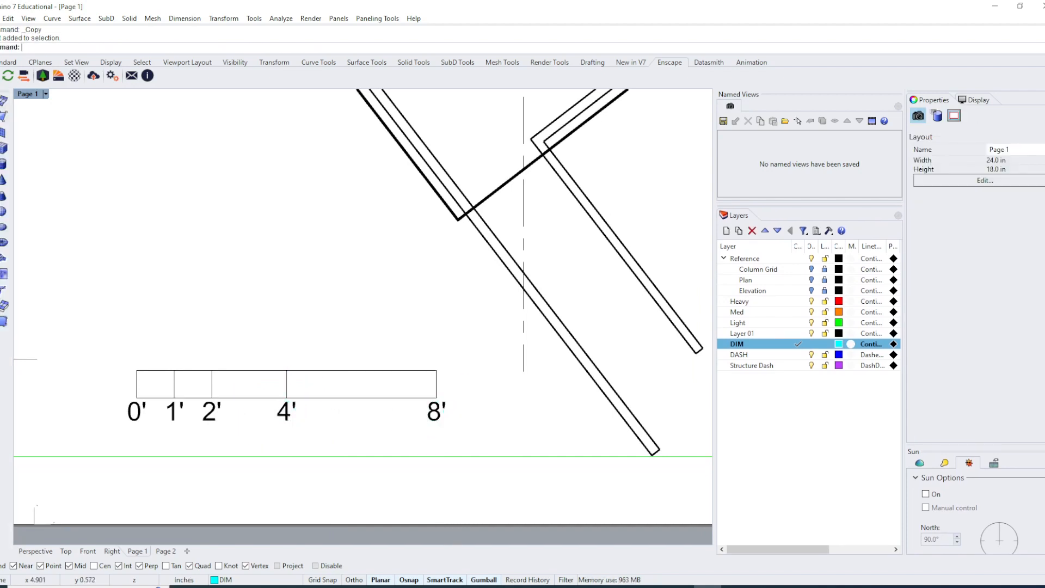
Draw a horizontal polyline through the middle of the scale bar, between the midpoints of its two end edges.
scroll(398, 435, "down", 10)
scroll(335, 436, "up", 10)
type("pl")
key("space")
left_click(579, 378)
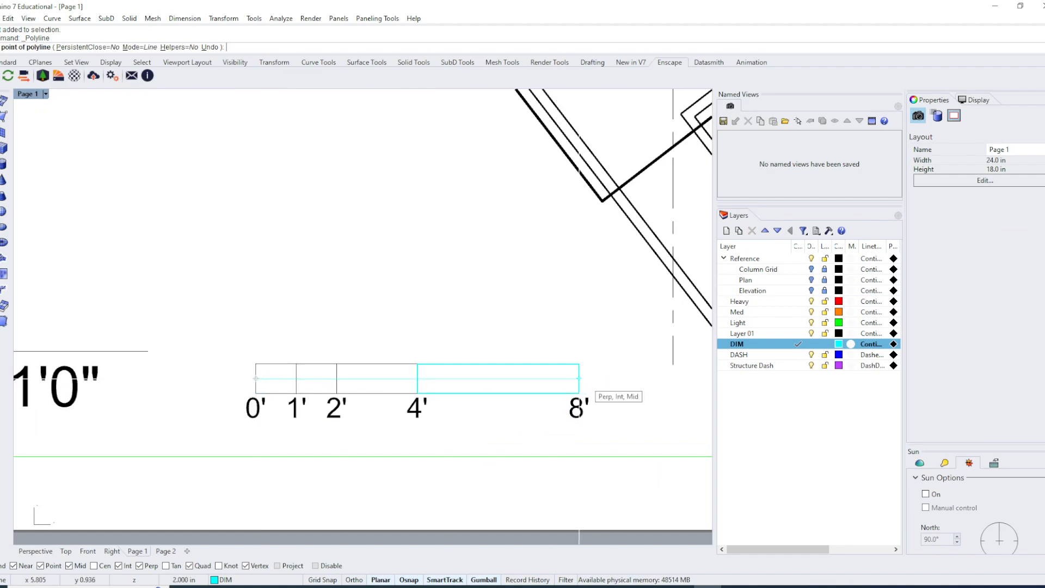
key("Return")
Try to fill the whole scale bar with a Solid hatch with the Boundary option turned off.
scroll(318, 435, "down", 2)
right_click_drag(488, 465, 409, 449)
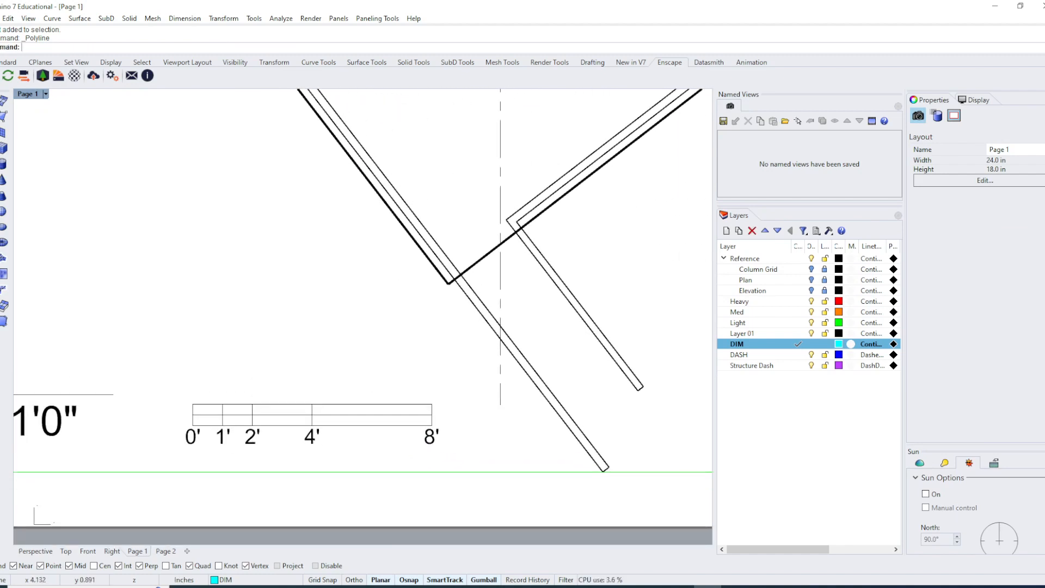
right_click_drag(371, 434, 341, 444)
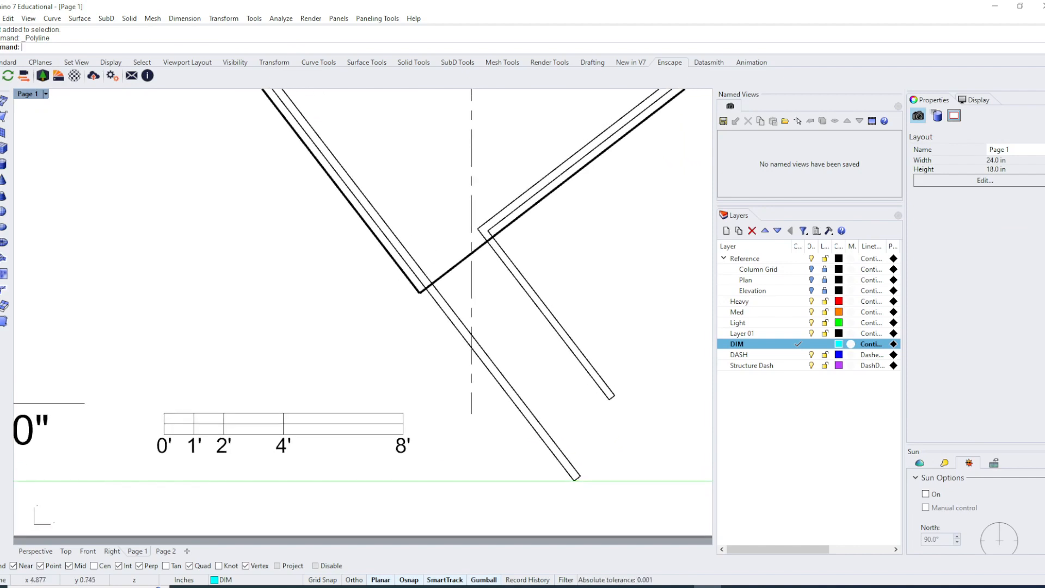
left_click_drag(128, 387, 450, 445)
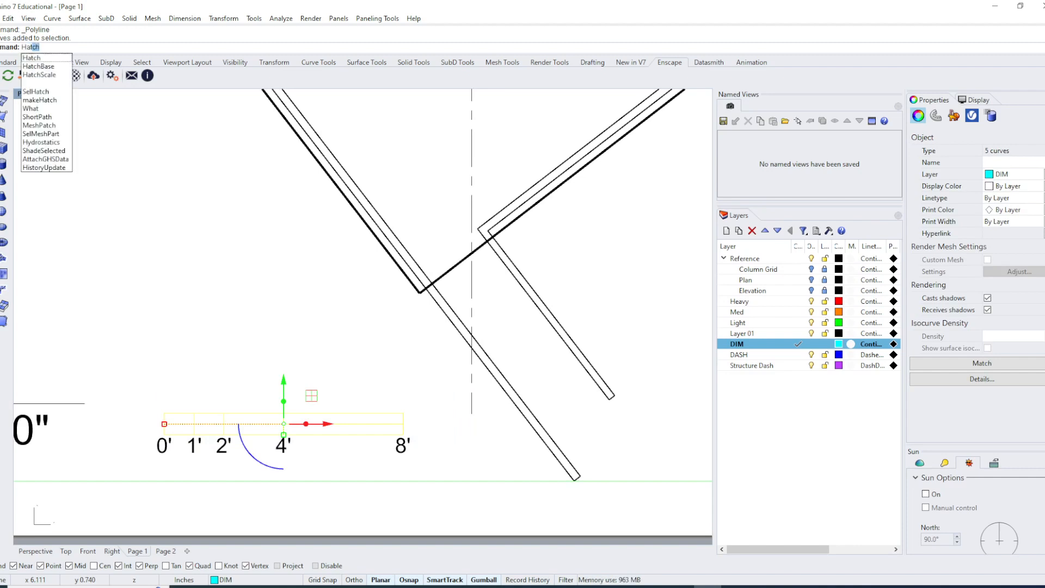
key("Return")
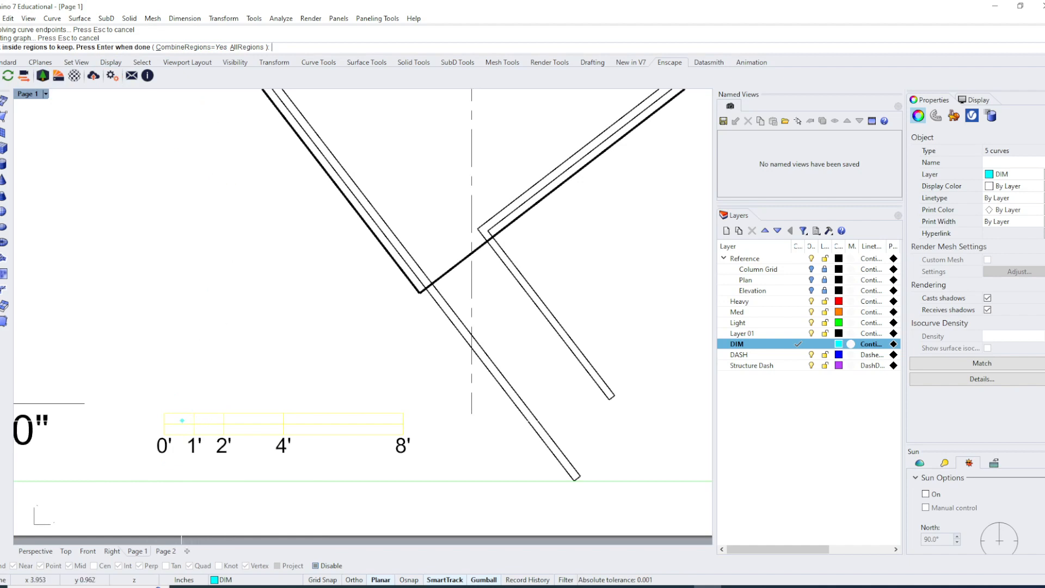
key("Return")
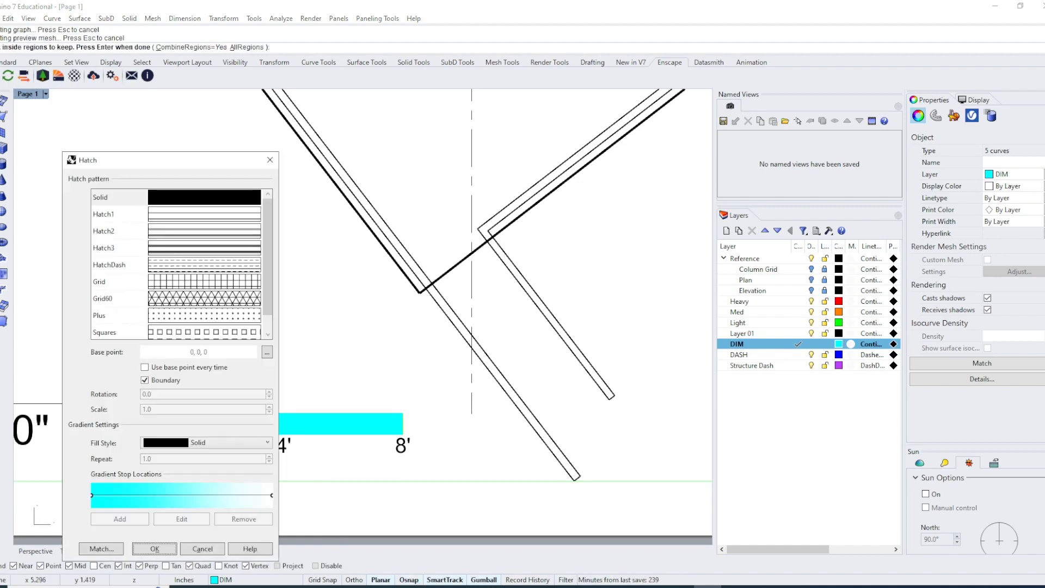
left_click_drag(188, 163, 604, 124)
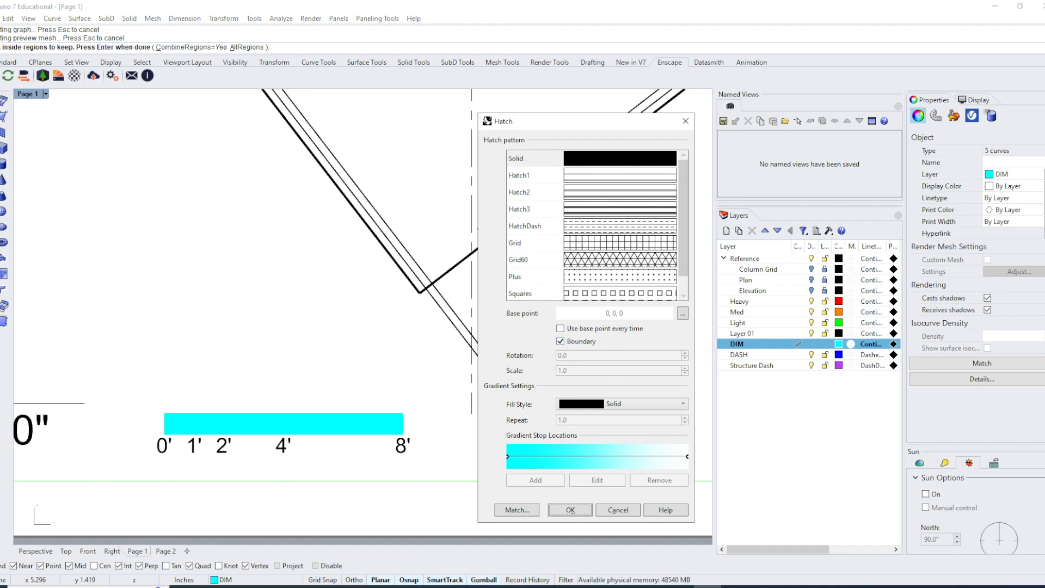
left_click(561, 341)
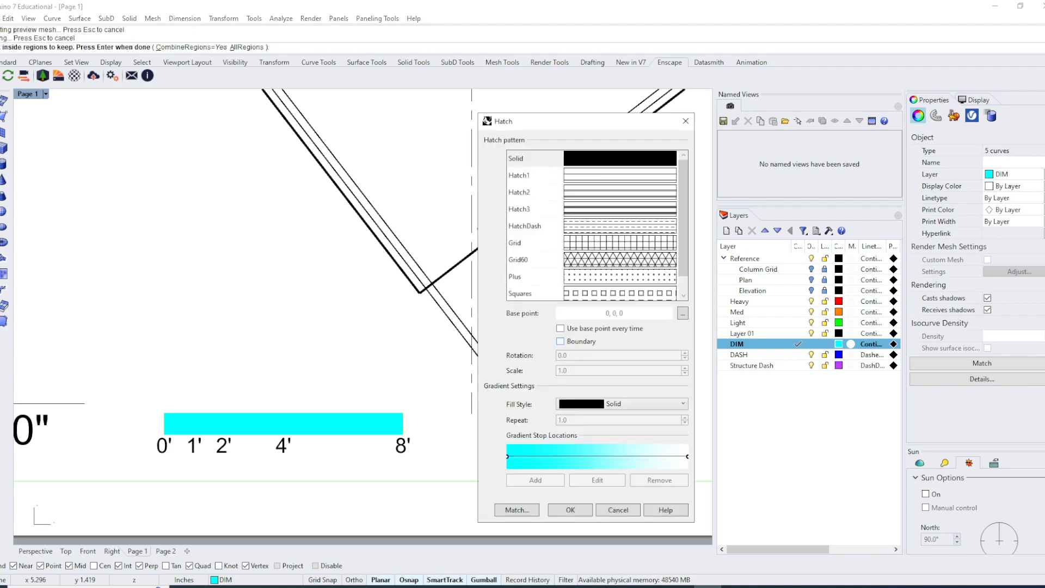
left_click(570, 510)
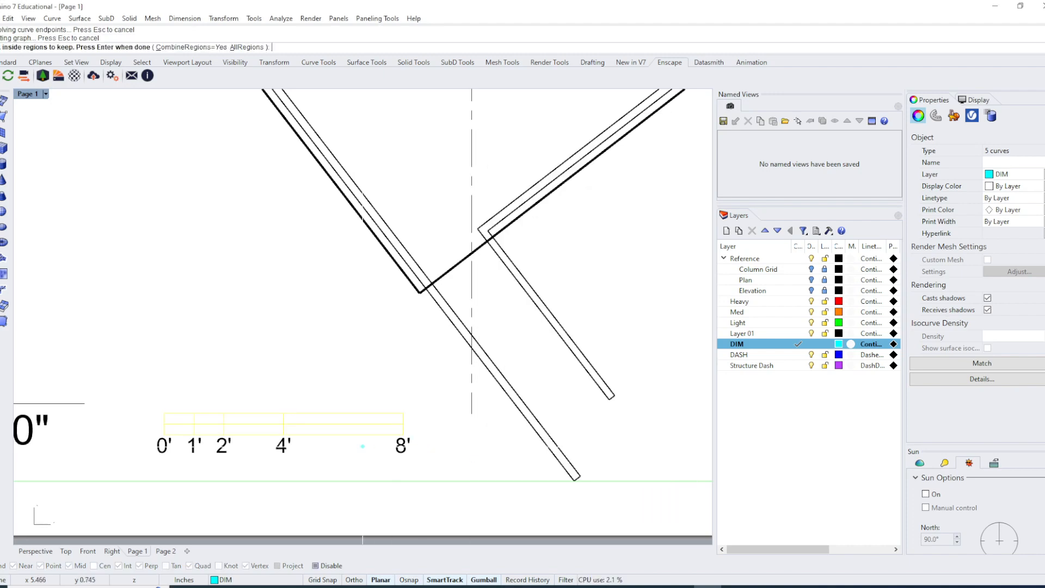
Apply a Solid hatch to the upper halves of 0'-1' and 2'-4' and the lower halves of 1'-2' and 4'-8'.
scroll(363, 446, "up", 3)
left_click(337, 420)
left_click(202, 402)
left_click(131, 420)
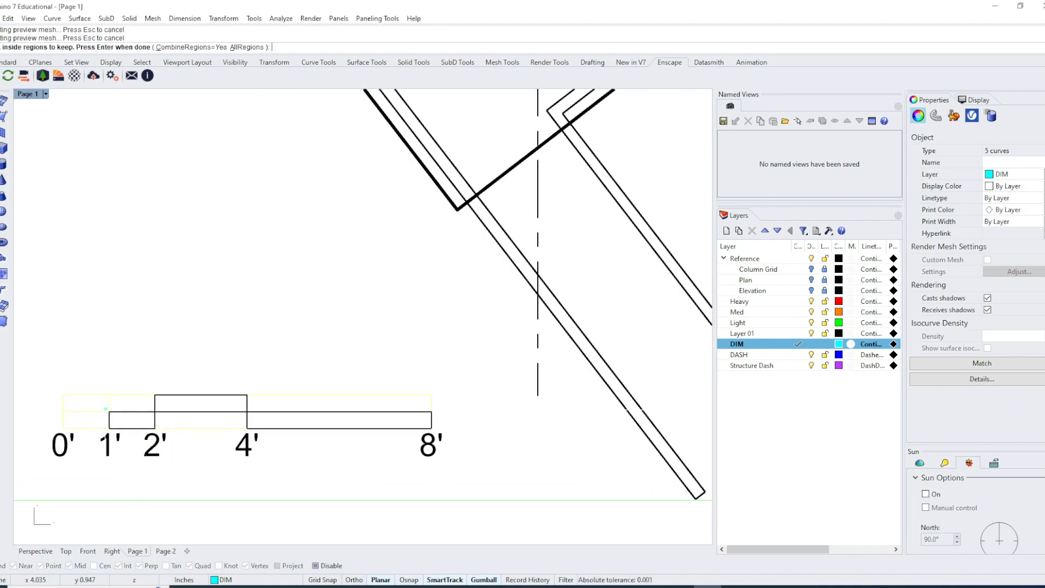
scroll(245, 420, "down", 2)
key("Return")
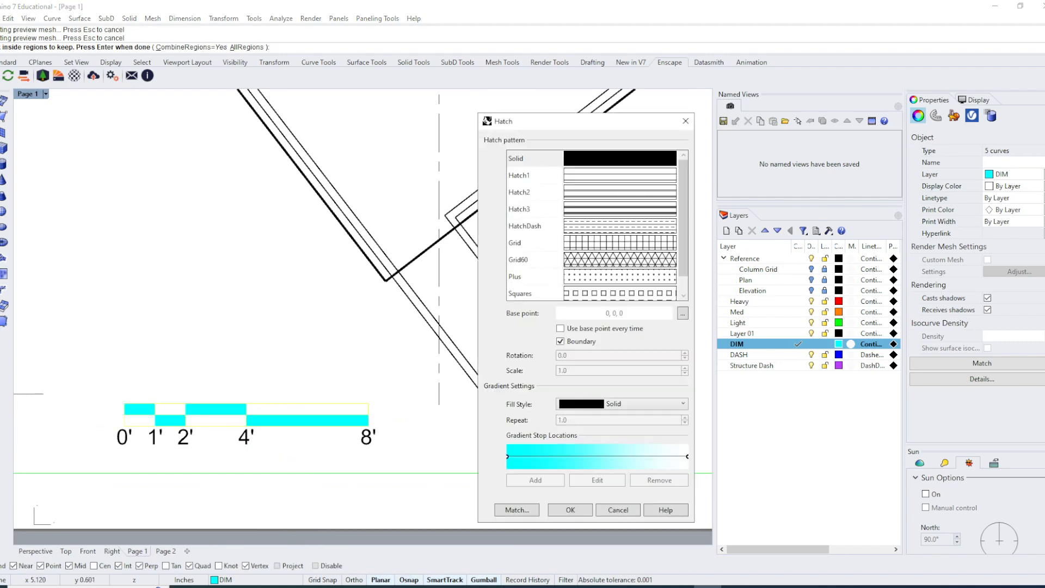
key("Return")
key("Escape")
Move the complete scale bar with its labels left, closer to the Plan title and scale note.
scroll(289, 455, "down", 9)
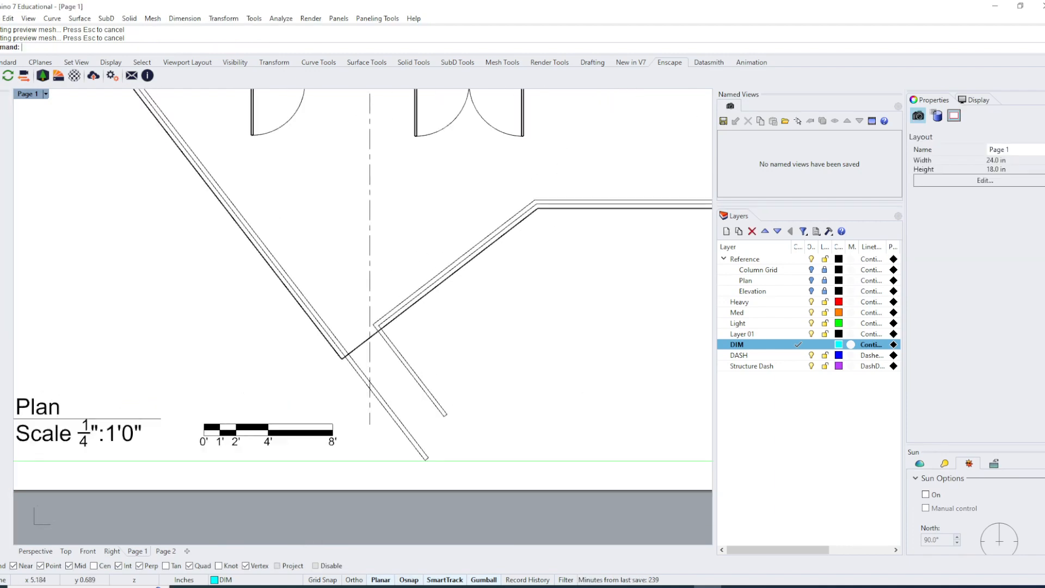
mouse_move(328, 485)
right_mouse_down()
mouse_move(275, 488)
mouse_move(418, 481)
right_mouse_up()
scroll(418, 477, "down", 4)
scroll(386, 461, "up", 7)
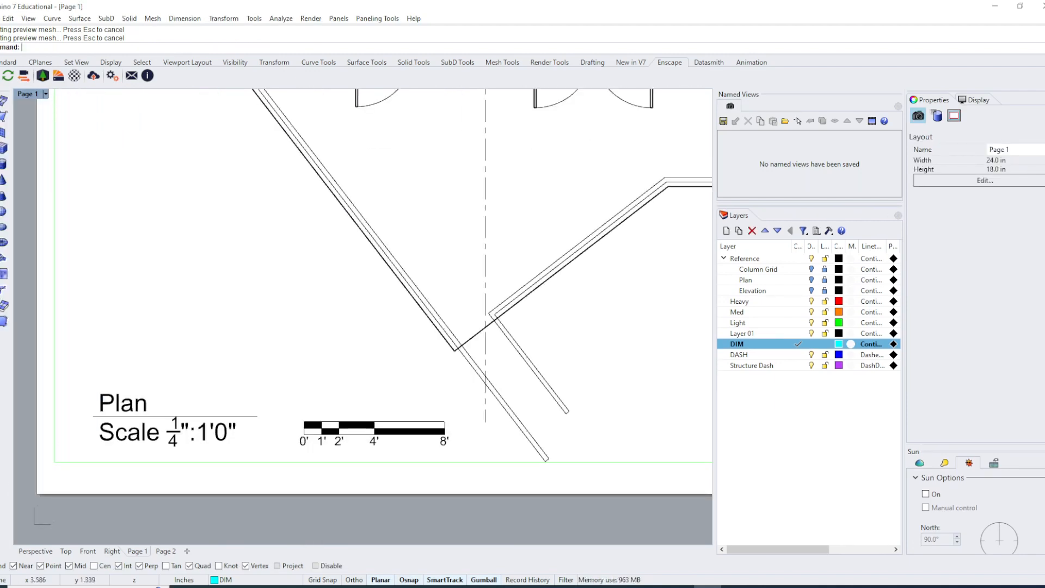
left_click_drag(282, 399, 463, 462)
scroll(422, 454, "up", 4)
left_click_drag(388, 422, 361, 421)
scroll(363, 422, "down", 5)
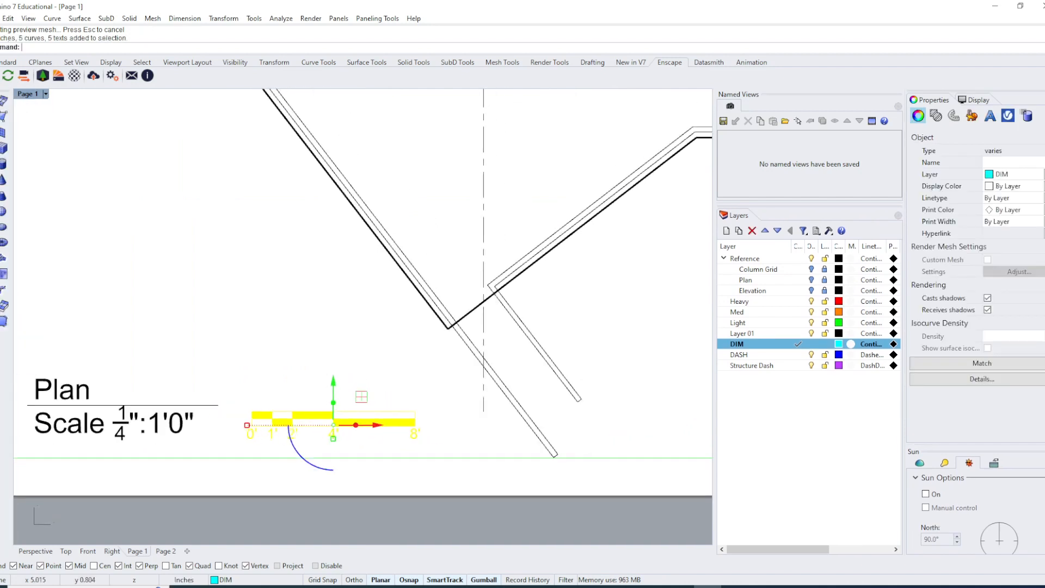
right_click_drag(361, 422, 300, 422)
left_click(327, 457)
Copy the complete scale bar with its labels to the clipboard and paste it onto the Page 2 layout.
scroll(152, 492, "down", 4)
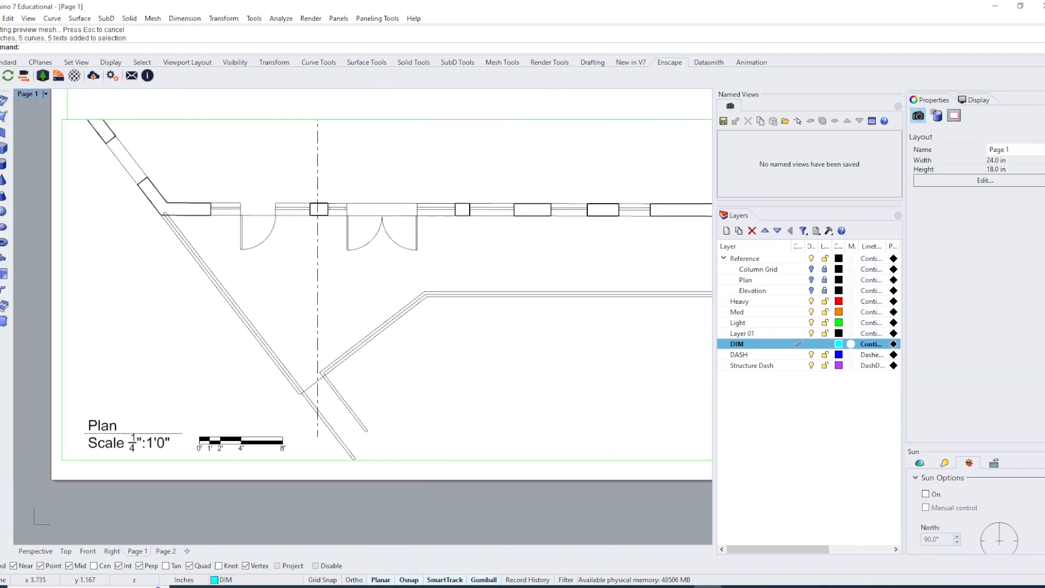
left_click_drag(192, 417, 305, 458)
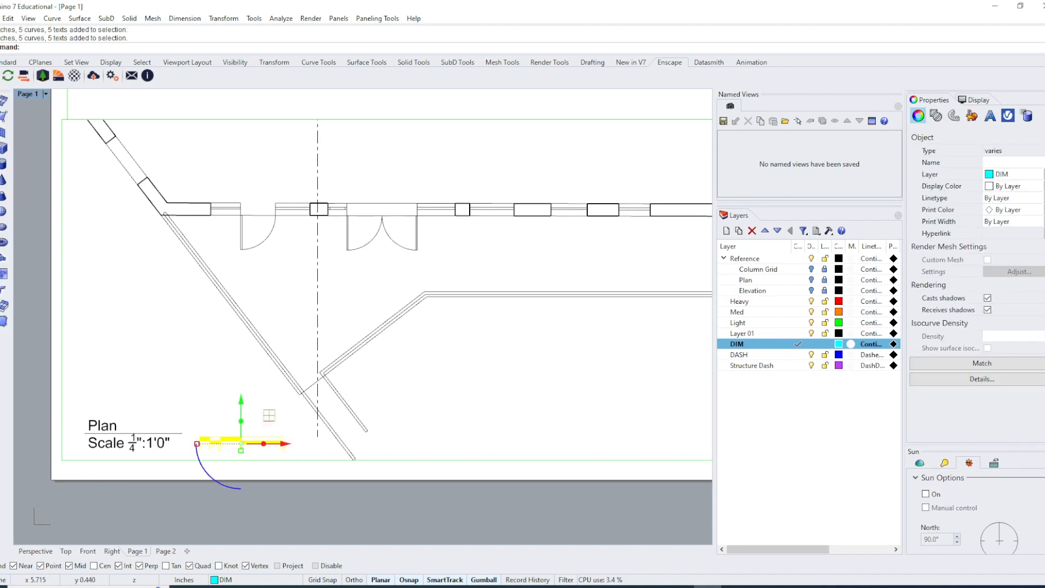
type("CopyToClipboard")
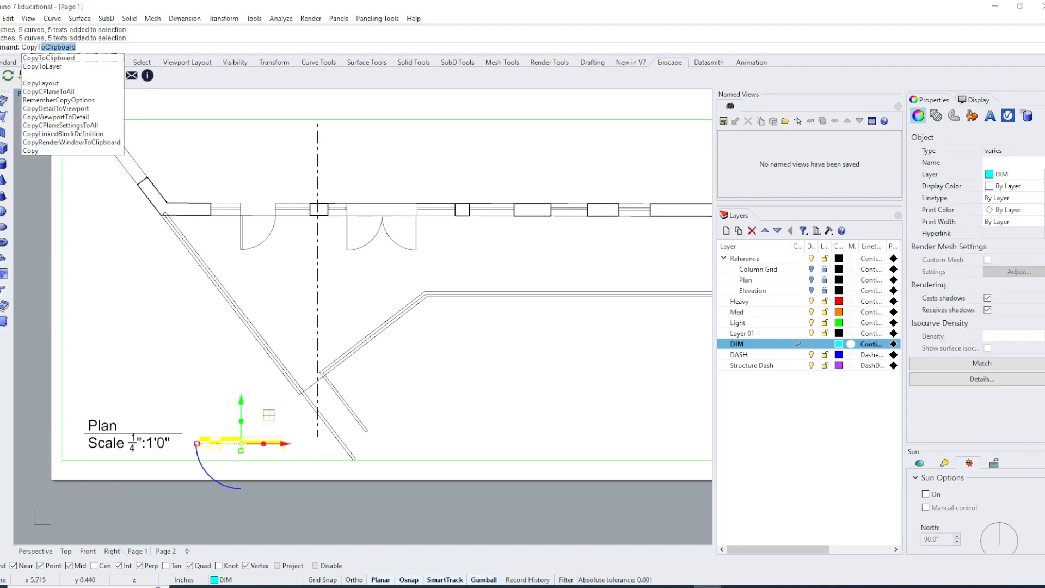
key("Return")
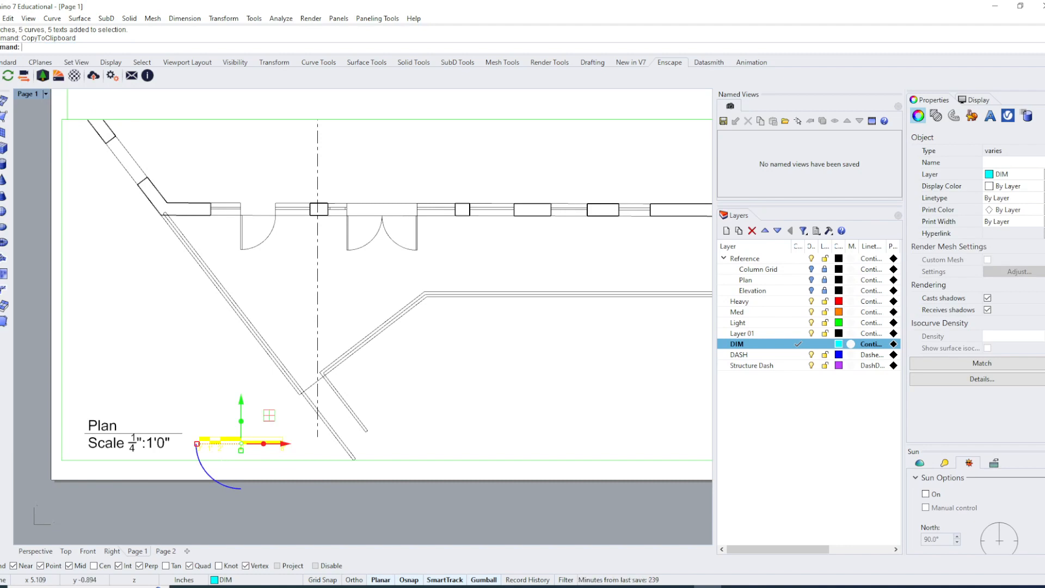
left_click(166, 550)
scroll(267, 479, "down", 3)
right_click_drag(259, 522, 246, 506)
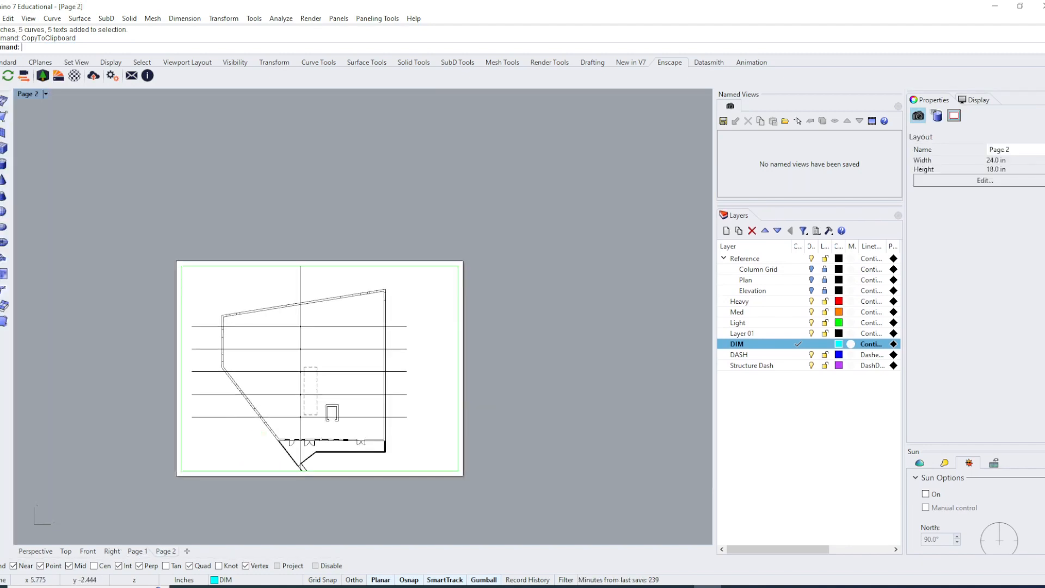
scroll(226, 480, "up", 3)
key("ctrl+v")
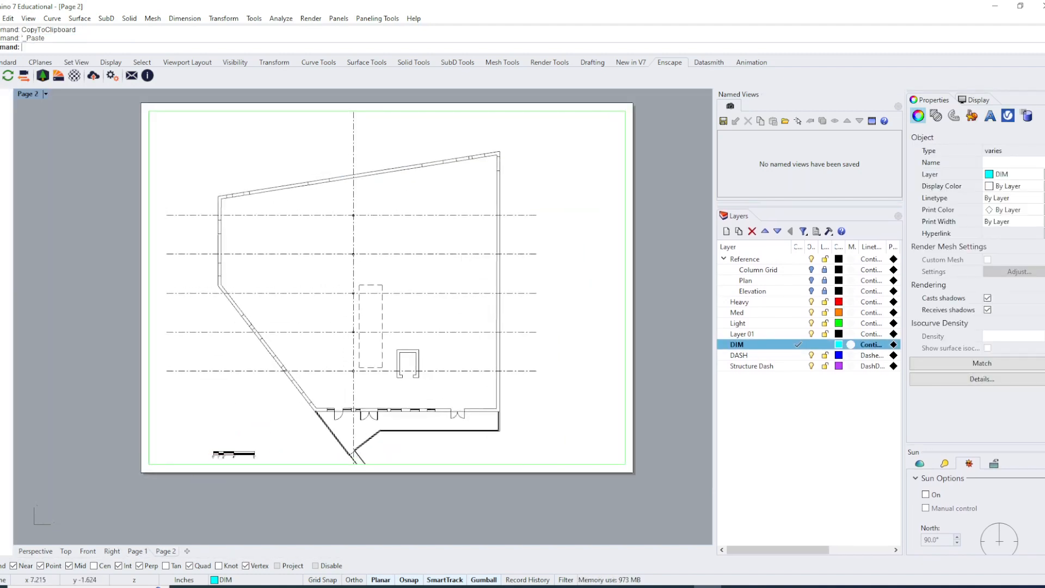
key("Escape")
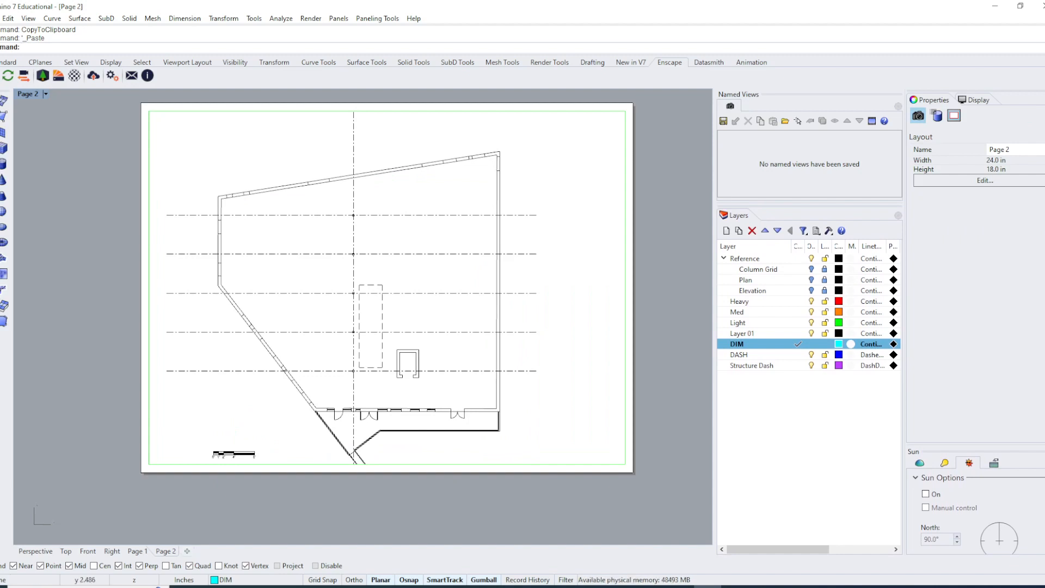
Return to the Page 1 layout and bring the area around the Plan title and scale bar into focus.
left_click(137, 550)
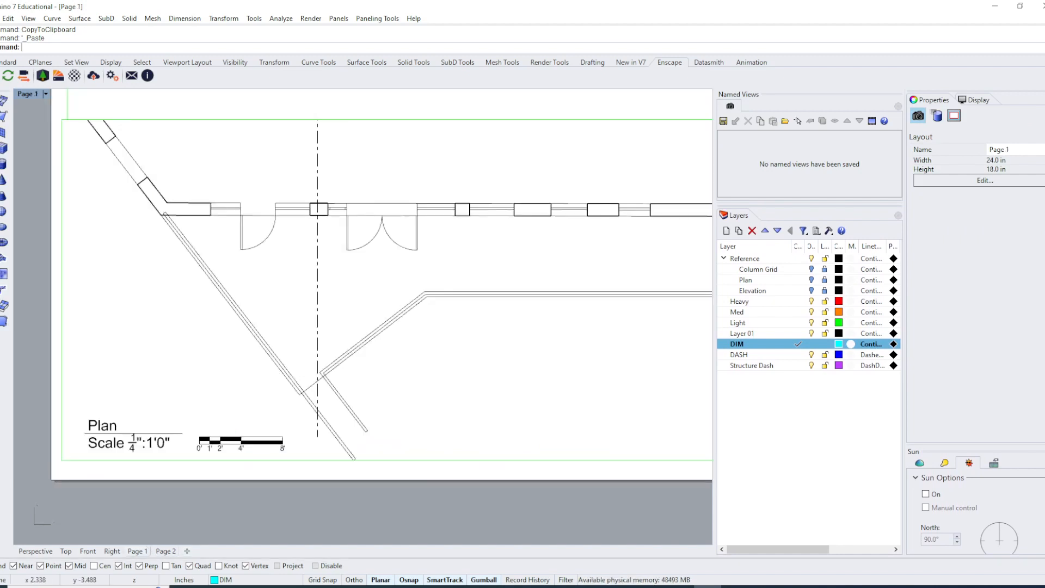
scroll(199, 462, "up", 3)
scroll(130, 447, "down", 3)
right_click_drag(131, 447, 174, 477)
scroll(164, 472, "up", 3)
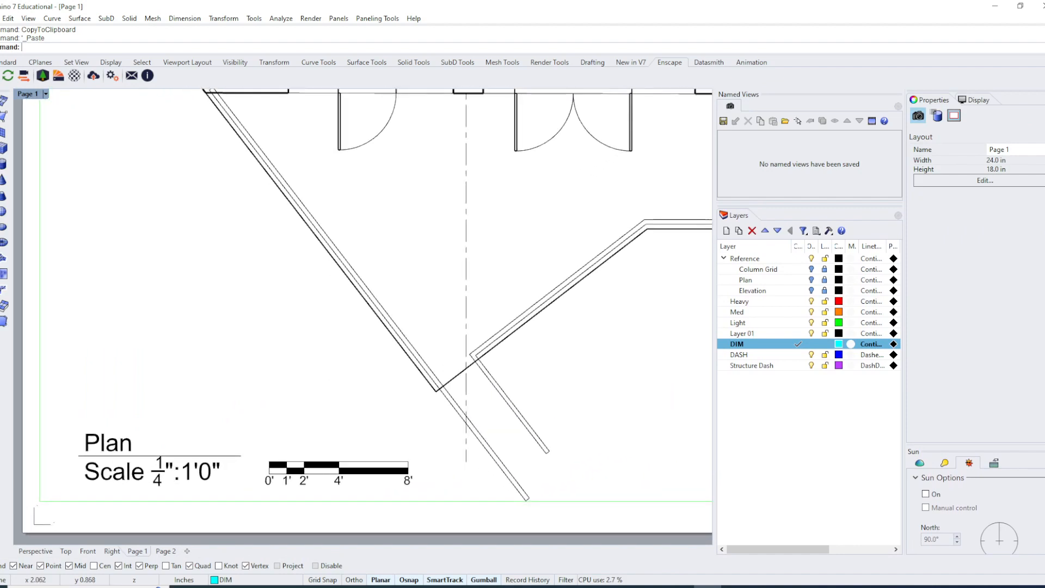
left_click_drag(237, 487, 72, 427)
key("Escape")
scroll(258, 391, "down", 3)
right_click_drag(258, 390, 196, 401)
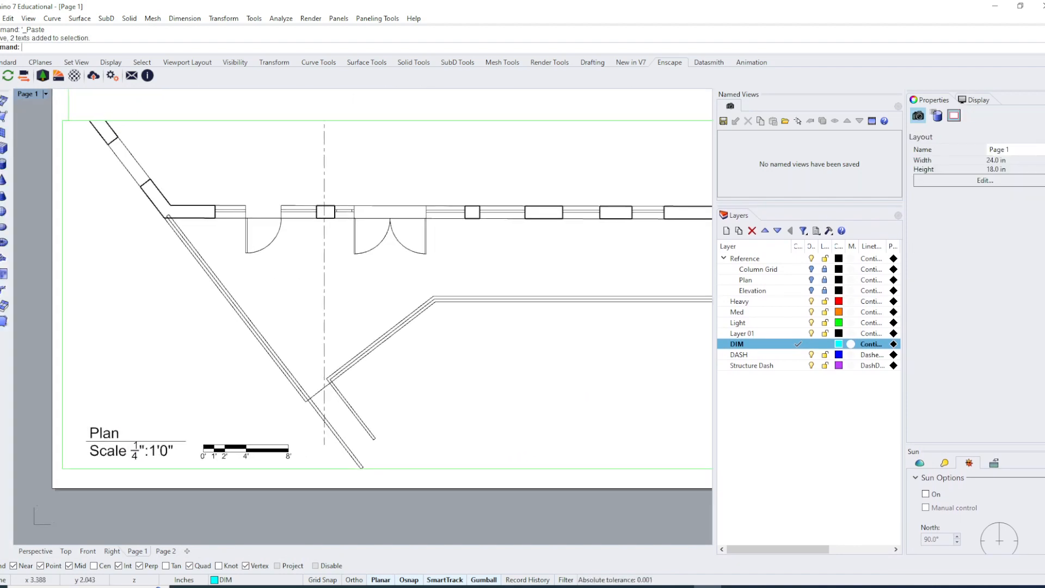
Draw a small circle for a north arrow just above the Plan title on the layout.
type("circle")
key("Return")
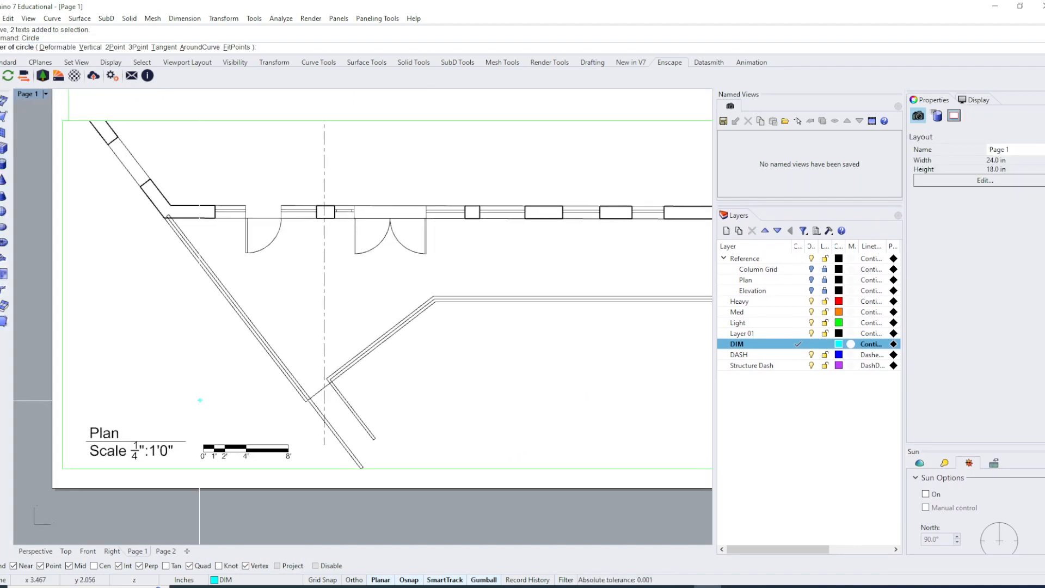
scroll(160, 338, "up", 4)
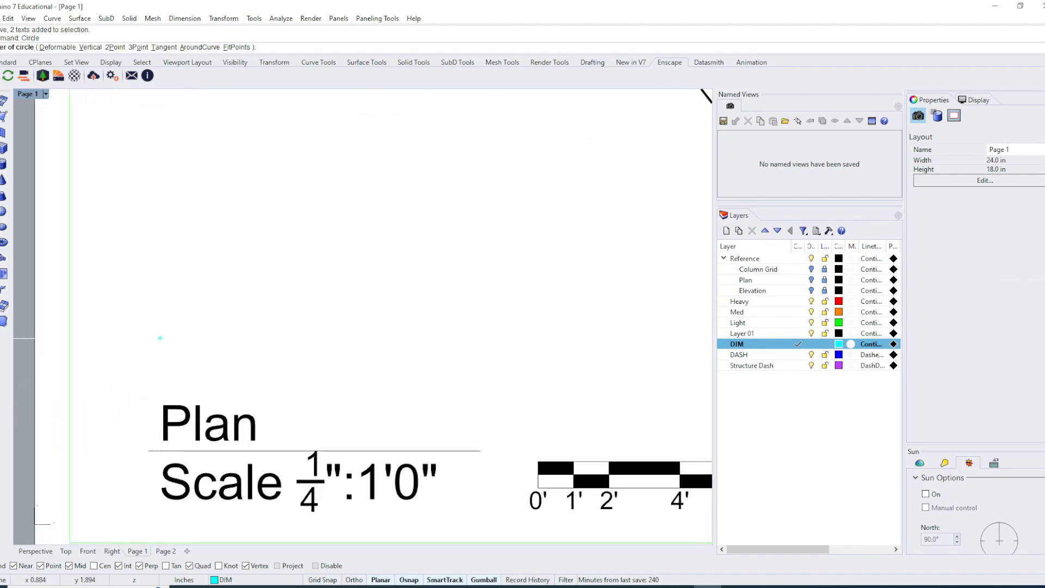
scroll(160, 338, "down", 4)
left_click(171, 394)
left_click(184, 393)
scroll(185, 394, "up", 2)
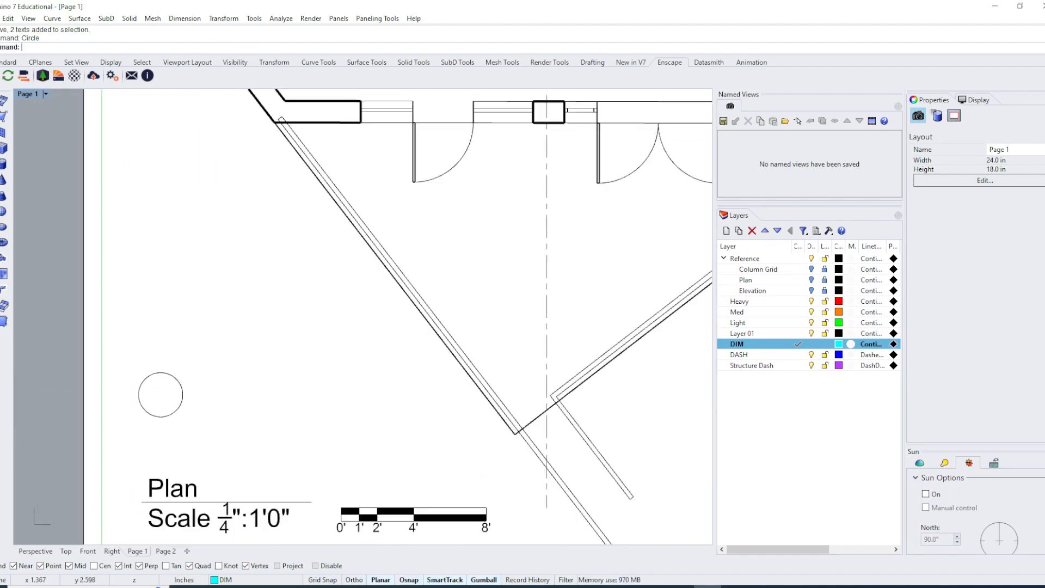
Draw a vertical polyline from the circle's top quadrant down to its center as the north pointer.
scroll(182, 394, "up", 2)
type("pl")
key("Return")
left_click(156, 366)
scroll(156, 399, "up", 6)
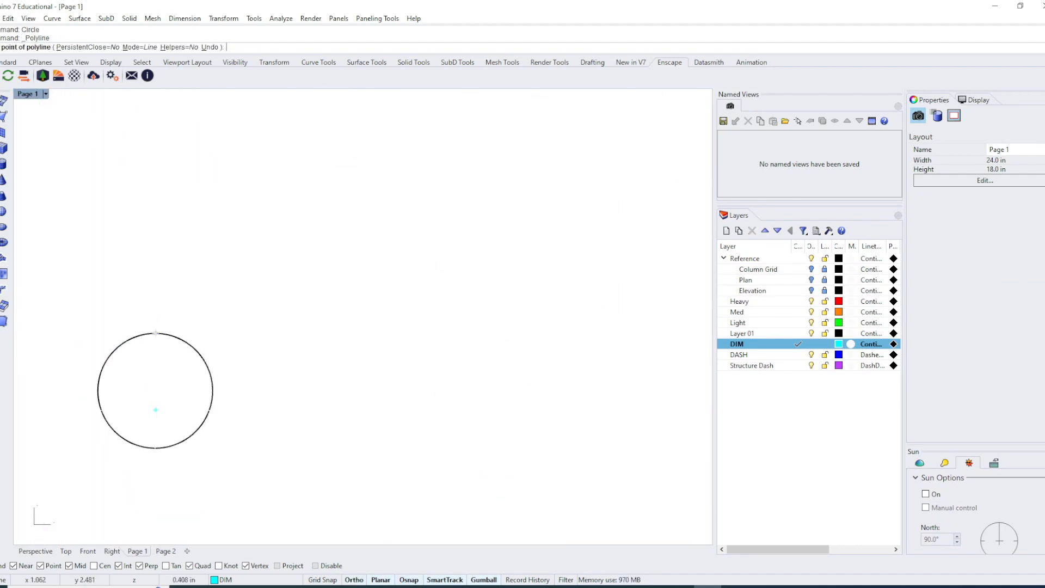
left_click(213, 396, "shift")
key("Return")
scroll(186, 402, "down", 10)
scroll(180, 414, "up", 3)
scroll(174, 449, "down", 2)
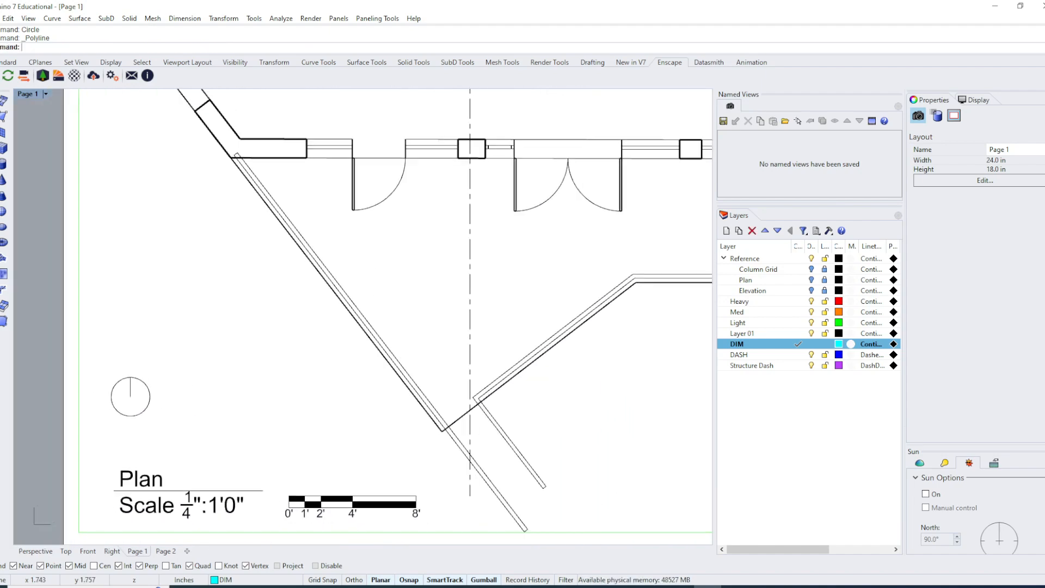
Create the text "N" with a height of .125 in and place it inside the circle beside the pointer line.
key("Return")
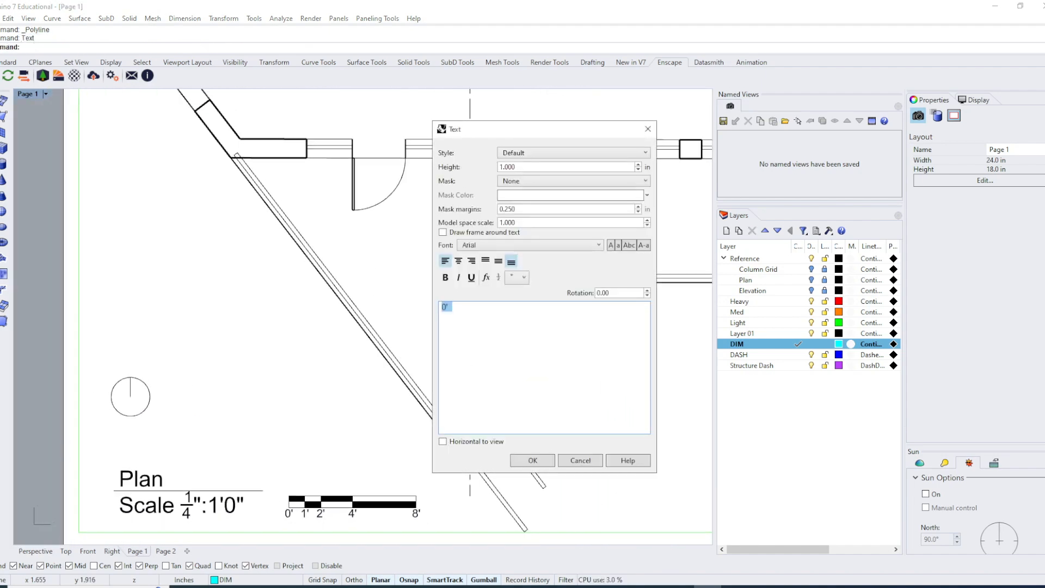
double_click(507, 167)
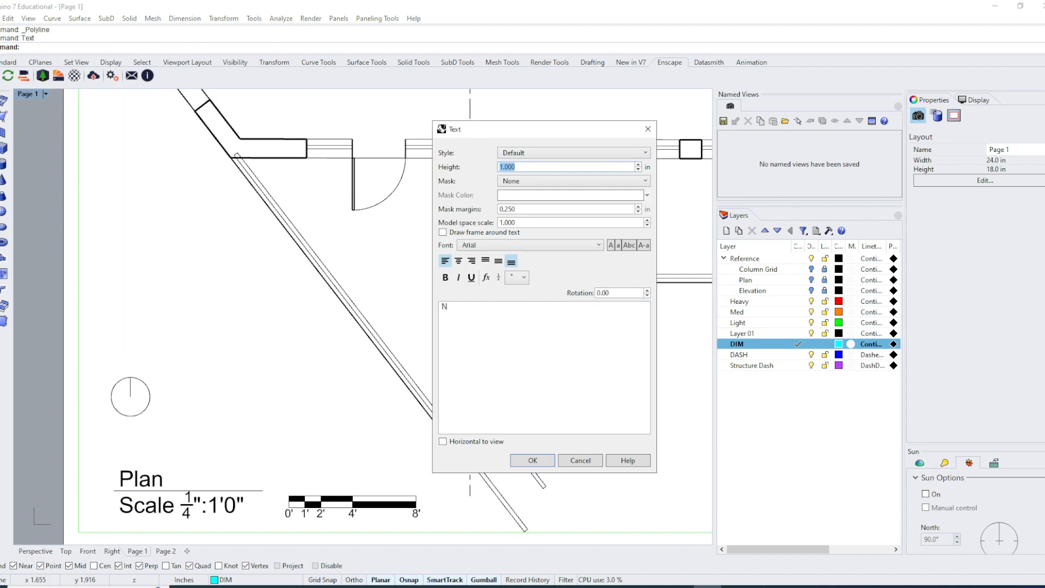
type(".125")
key("Return")
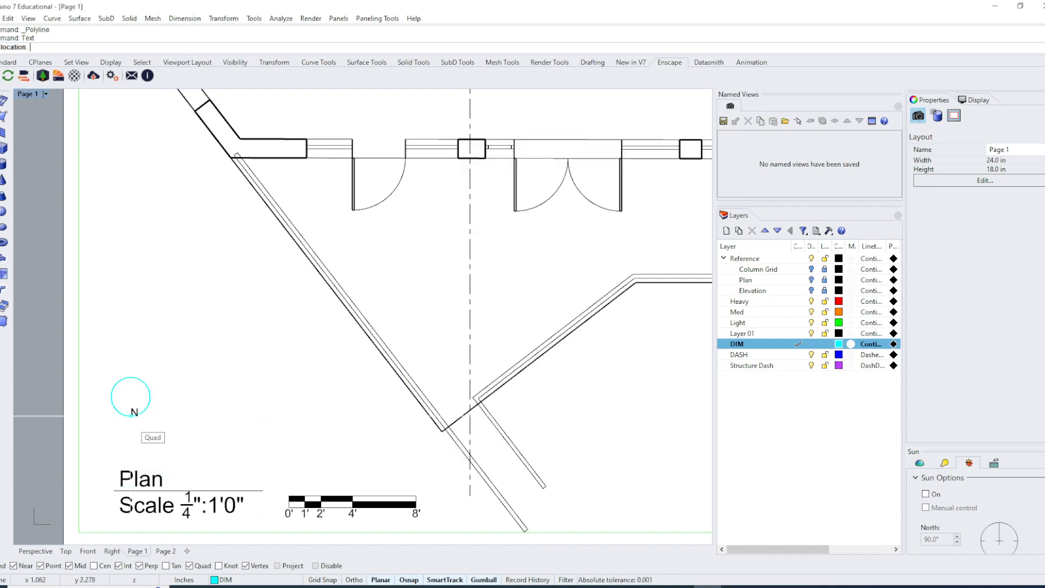
scroll(121, 411, "up", 10)
left_click(161, 352)
scroll(264, 390, "down", 16)
scroll(239, 391, "up", 11)
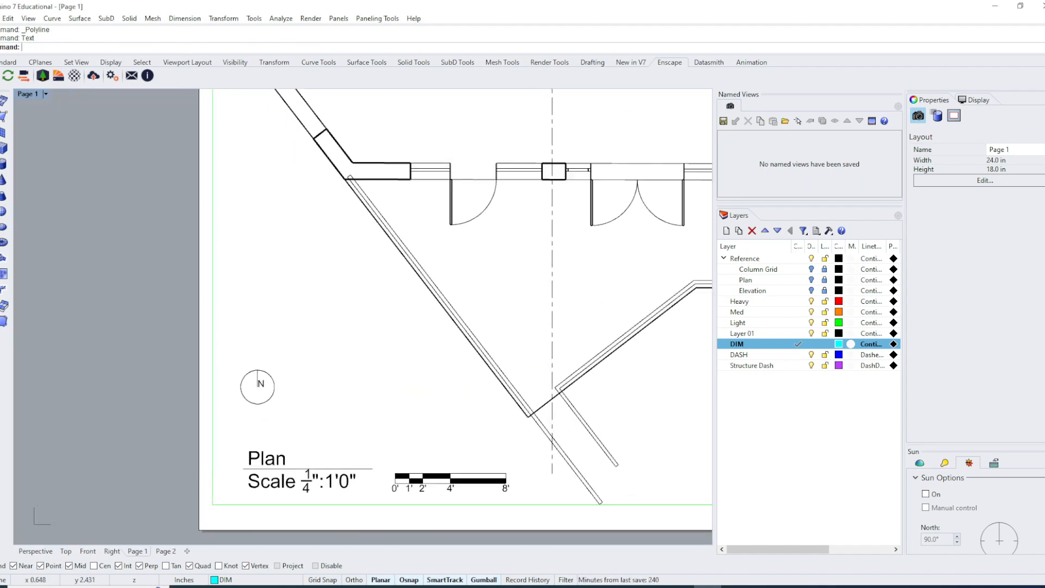
Try the north pointer line on the Heavy layer.
left_click(302, 342)
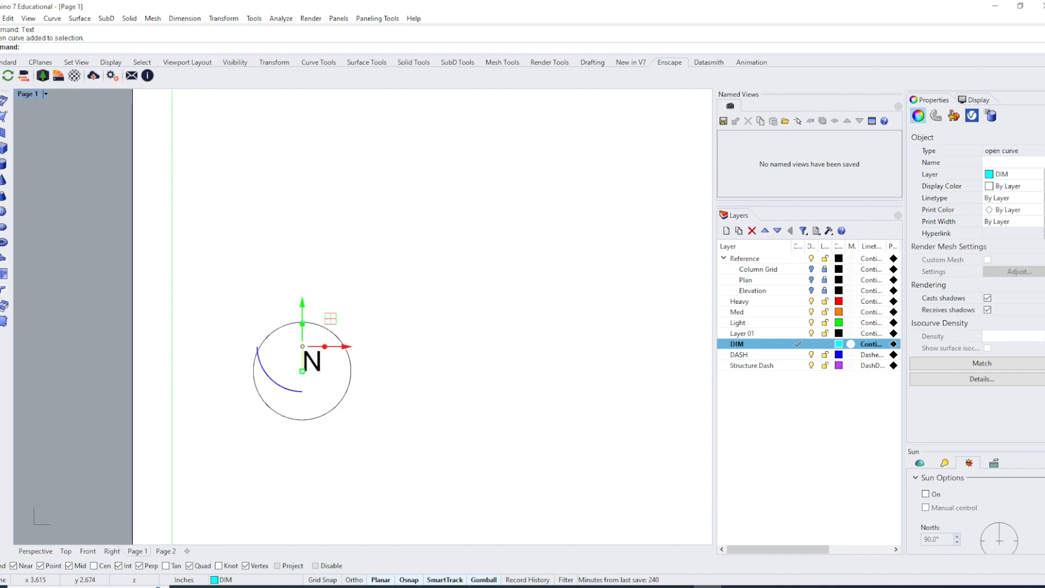
right_click(783, 301)
left_click(806, 496)
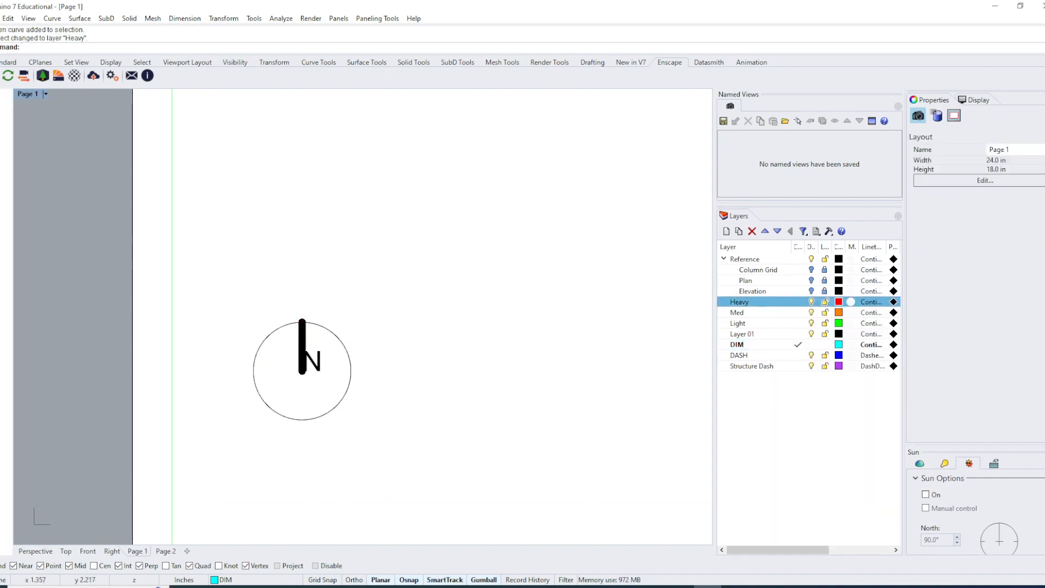
scroll(218, 381, "down", 5)
scroll(218, 381, "up", 5)
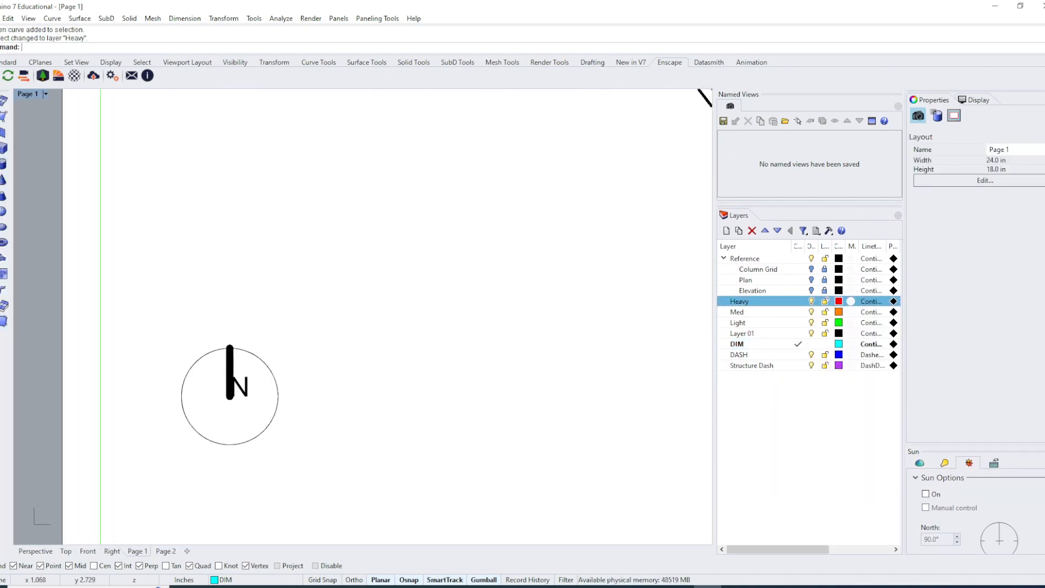
Change the north pointer line to the Med layer.
left_click(230, 364)
right_click(782, 311)
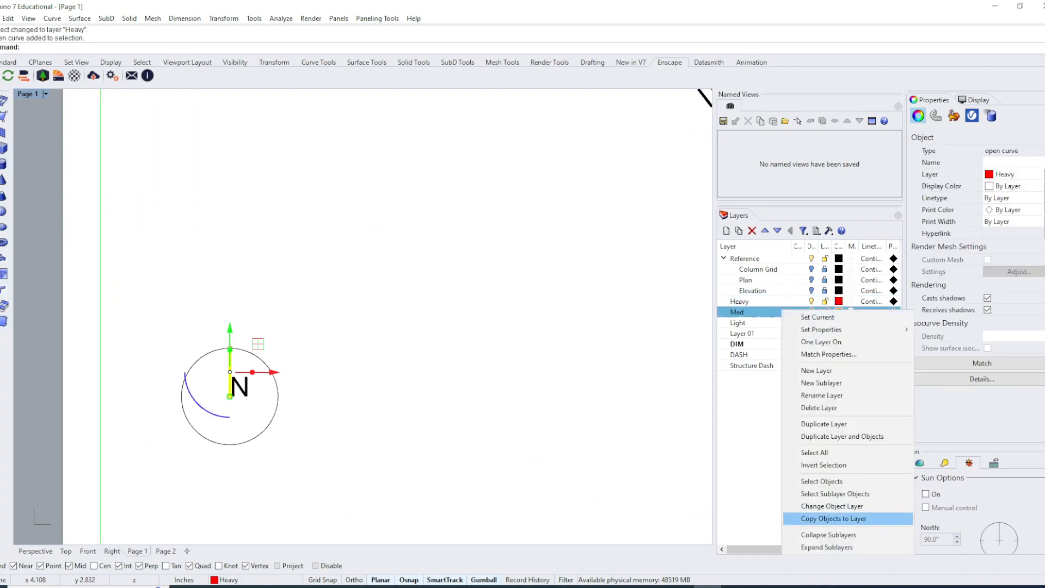
left_click(817, 507)
left_click(321, 369)
scroll(319, 369, "down", 7)
right_click_drag(351, 396, 517, 325)
Examine the orientation of the drawn plan against the same building on the aerial map in the Top view.
left_click(66, 551)
scroll(312, 348, "down", 14)
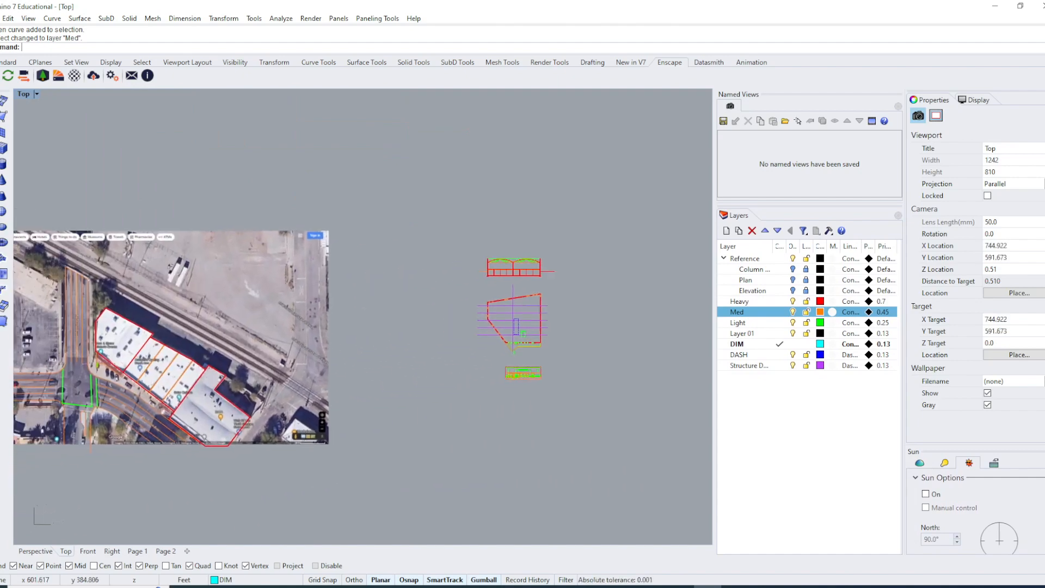
scroll(93, 338, "up", 5)
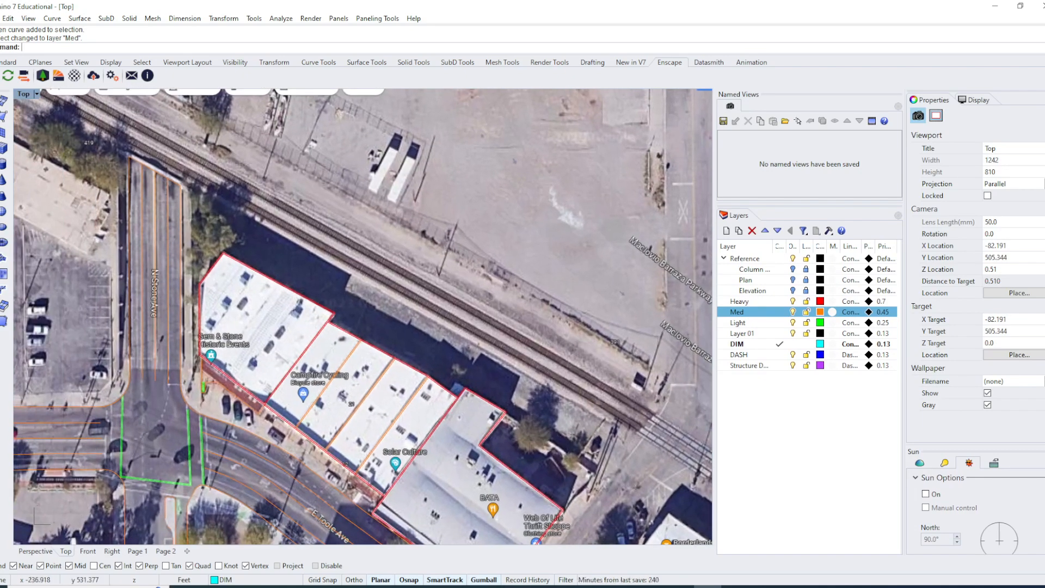
scroll(231, 348, "down", 6)
right_click_drag(490, 348, 171, 356)
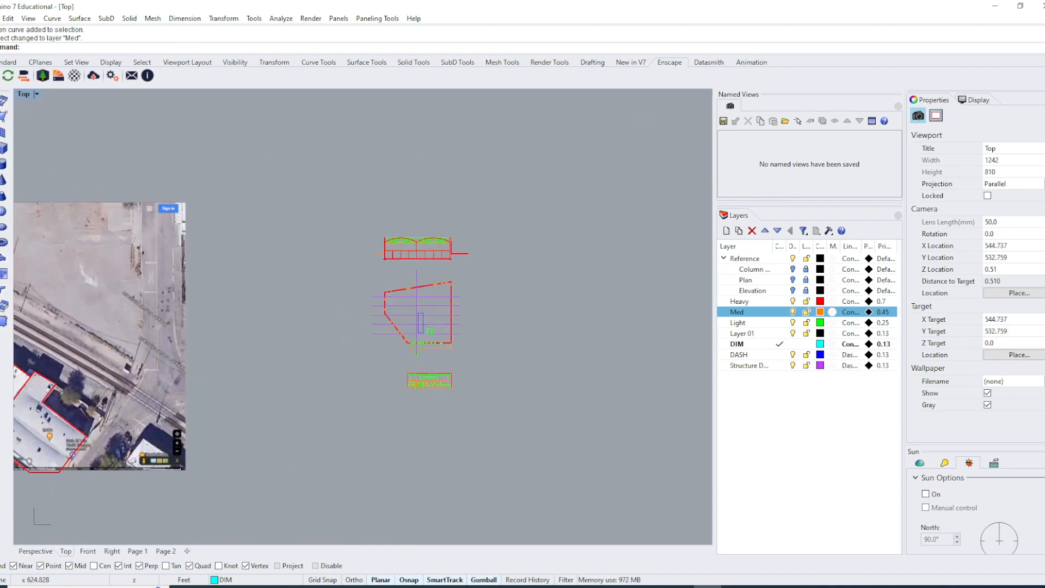
scroll(482, 367, "up", 13)
right_click_drag(291, 319, 365, 414)
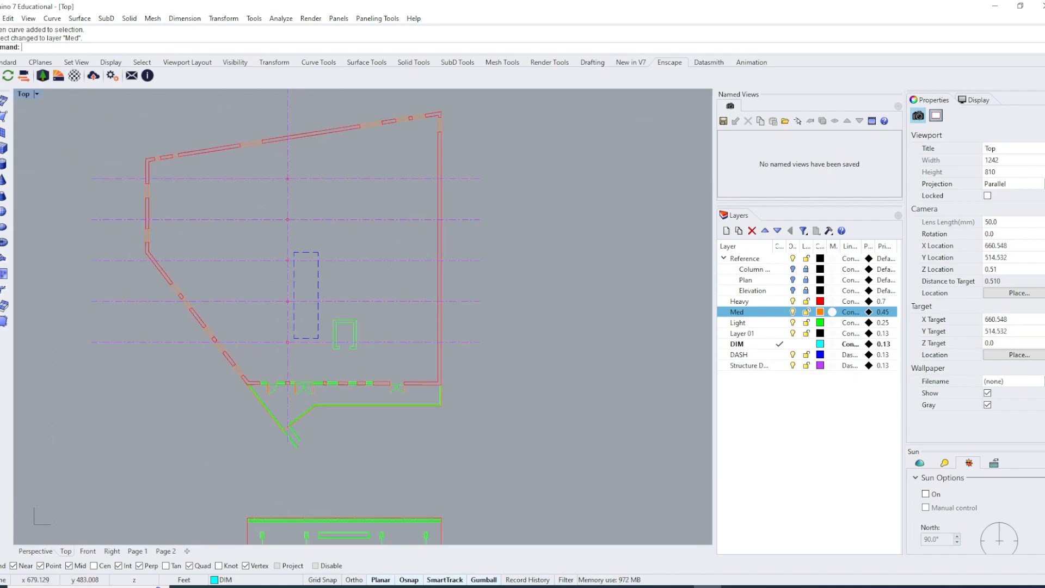
scroll(437, 380, "down", 13)
right_click_drag(305, 395, 424, 366)
right_click_drag(250, 412, 460, 404)
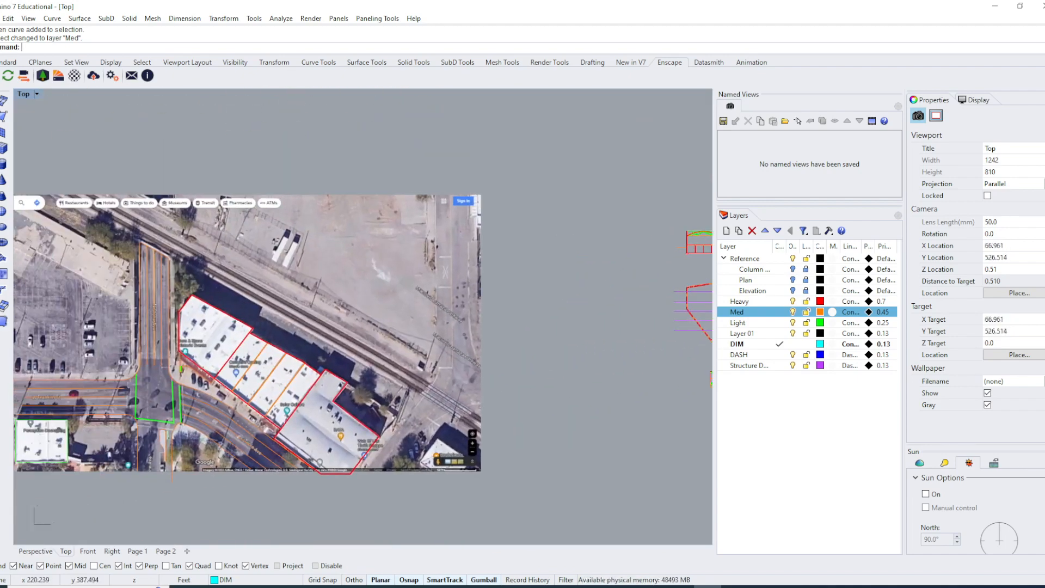
scroll(191, 376, "up", 4)
scroll(161, 387, "down", 4)
right_click_drag(162, 370, 214, 372)
scroll(214, 372, "up", 11)
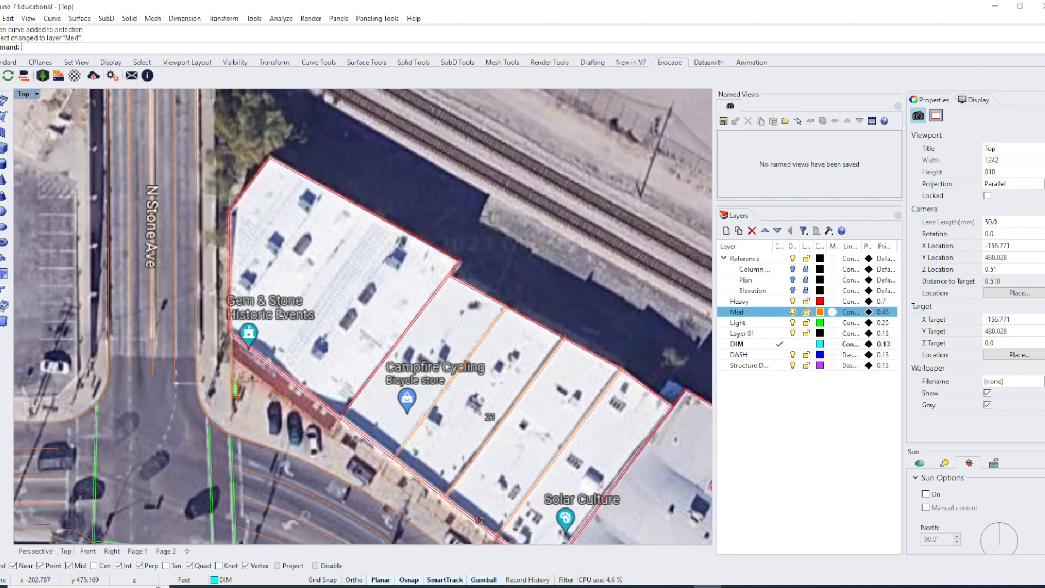
scroll(224, 366, "down", 7)
right_click_drag(288, 366, 233, 367)
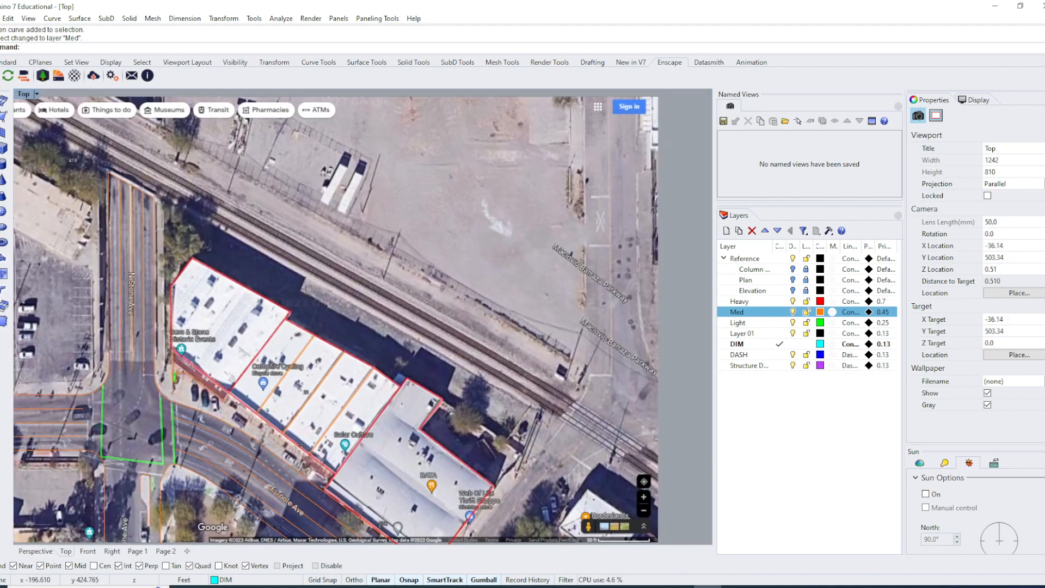
scroll(153, 389, "up", 9)
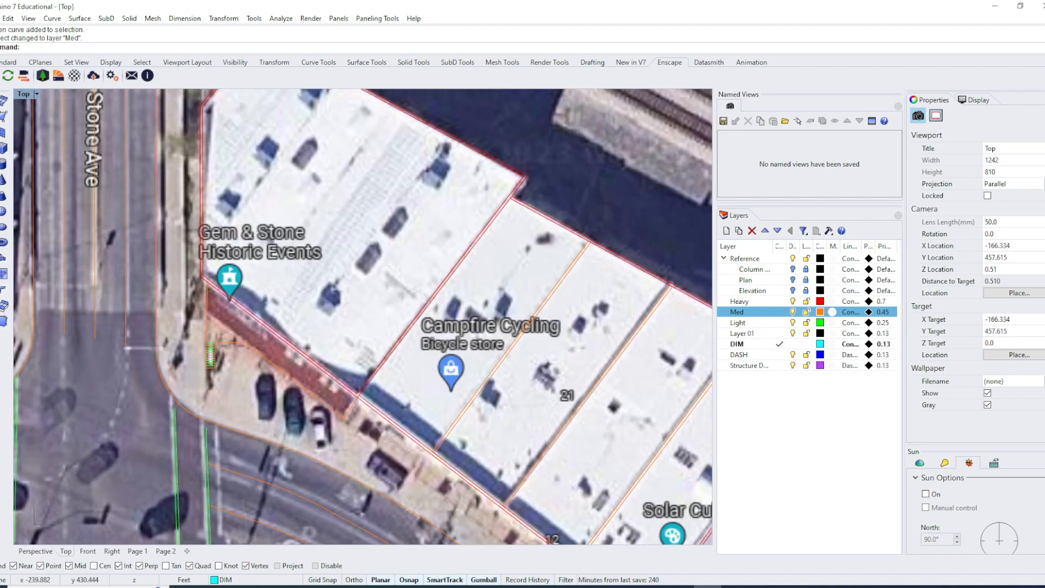
scroll(260, 312, "up", 4)
right_click(262, 308)
left_click(322, 308)
key("Escape")
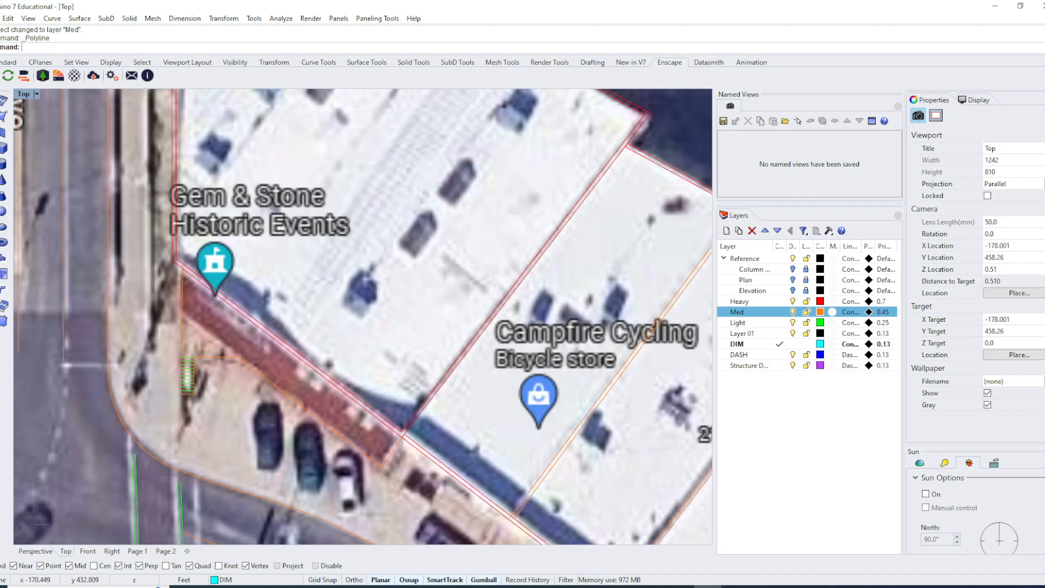
Measure the angle between the plan's vertical east wall and the matching wall between Gem & Stone and Campfire Cycling on the aerial map.
scroll(197, 427, "down", 4)
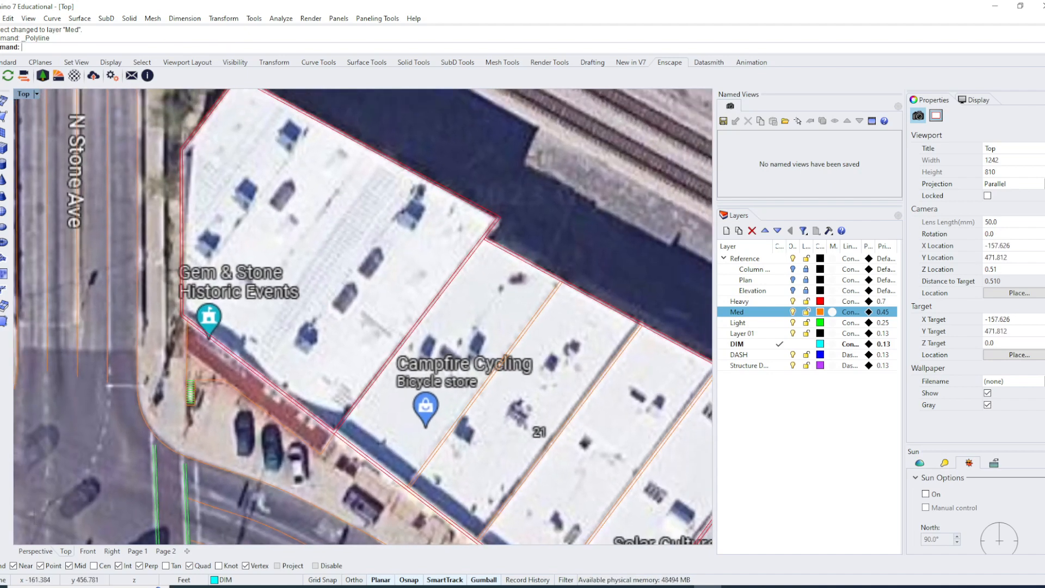
scroll(44, 428, "down", 20)
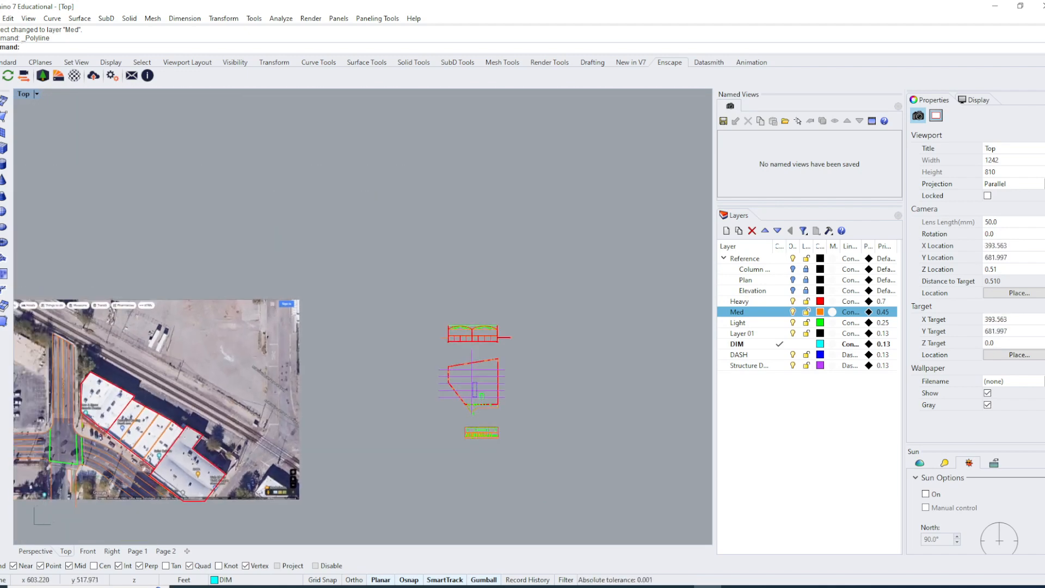
right_click_drag(204, 415, 351, 402)
scroll(352, 400, "up", 3)
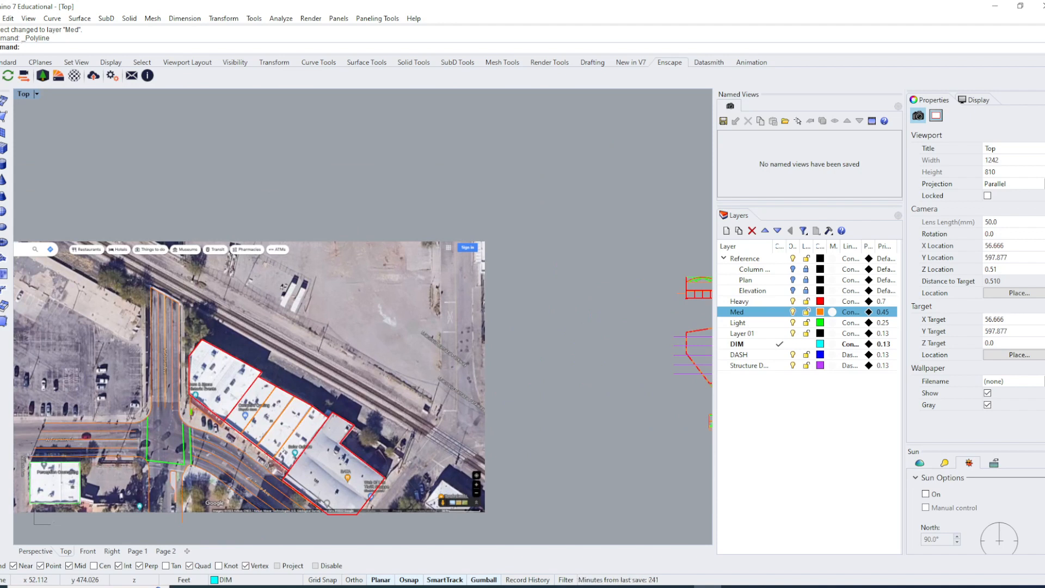
type("angle")
key("Return")
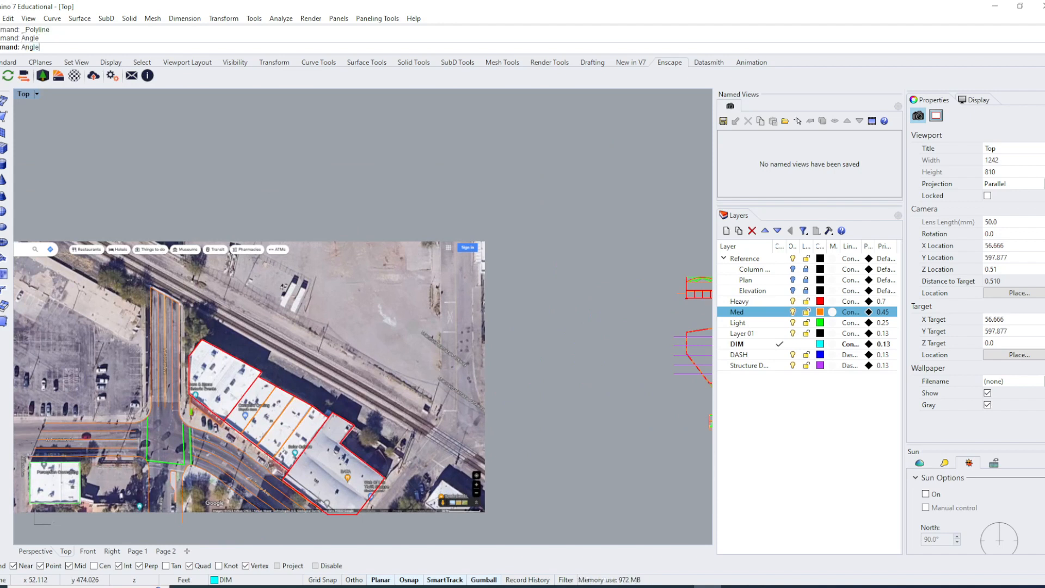
right_click_drag(539, 364, 277, 357)
scroll(514, 403, "up", 20)
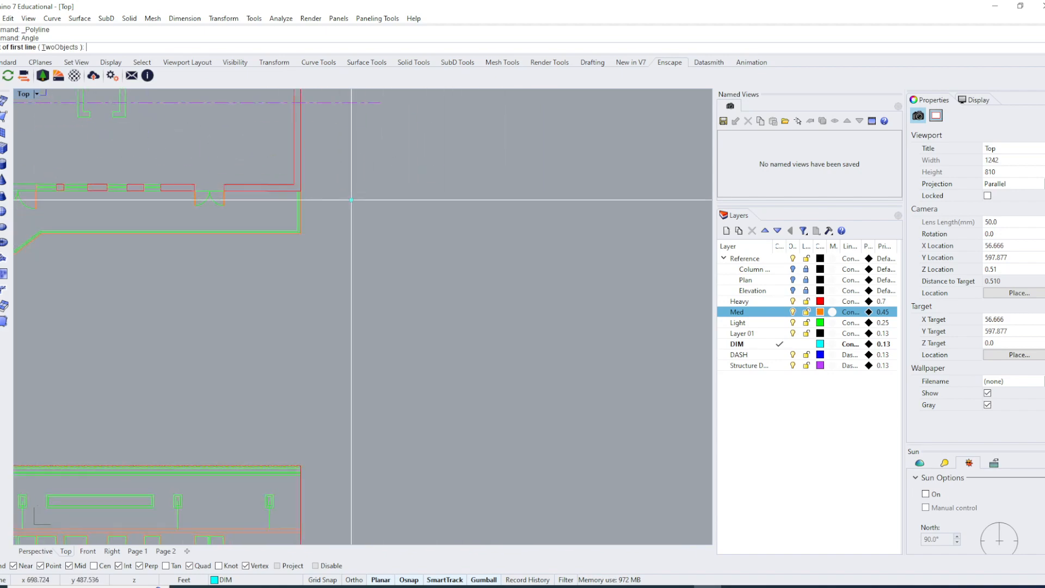
right_click_drag(350, 198, 378, 305)
left_click(329, 292)
left_click(329, 255)
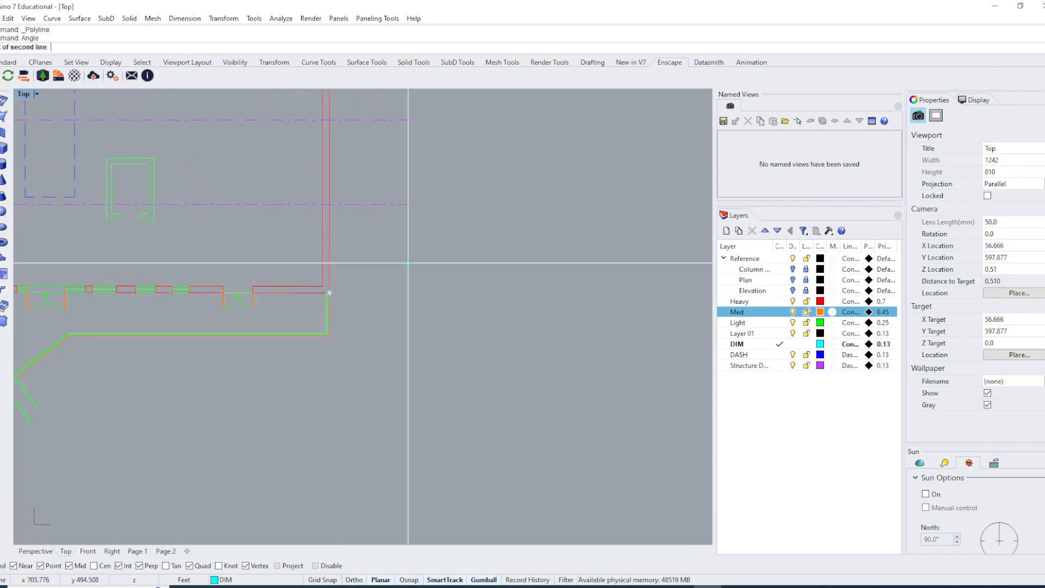
scroll(495, 264, "down", 20)
right_click_drag(325, 357, 571, 395)
scroll(177, 333, "up", 18)
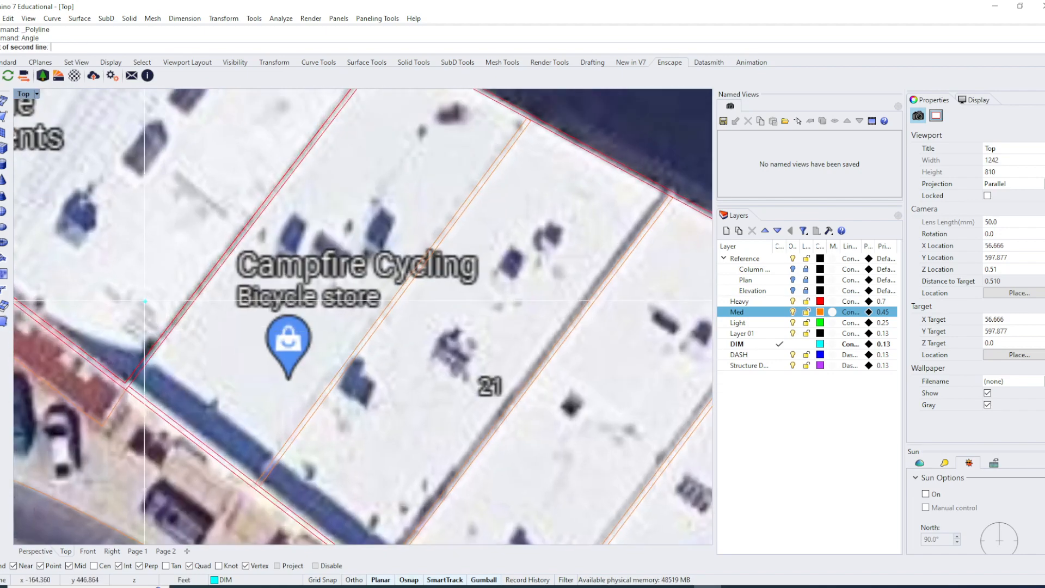
left_click(126, 390)
left_click(176, 324)
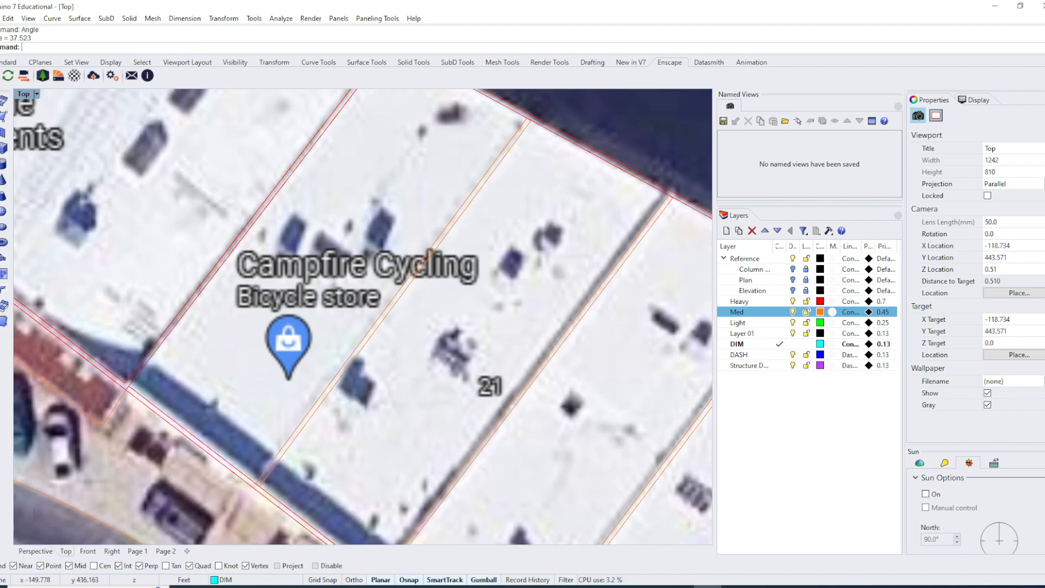
Switch back from the Top view to the Page 1 layout with the north arrow.
scroll(262, 341, "down", 11)
right_click_drag(292, 385, 239, 401)
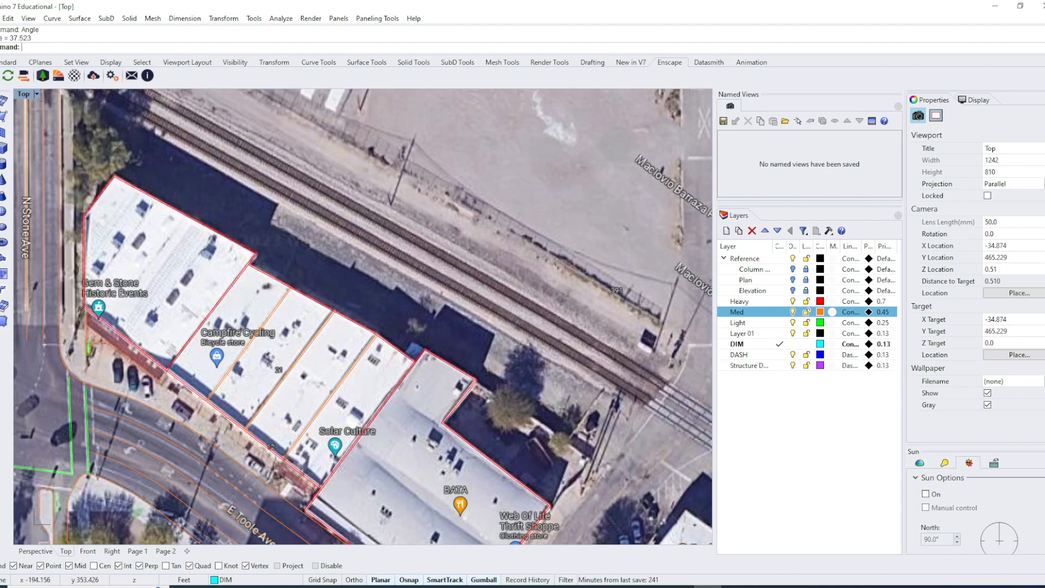
left_click(165, 551)
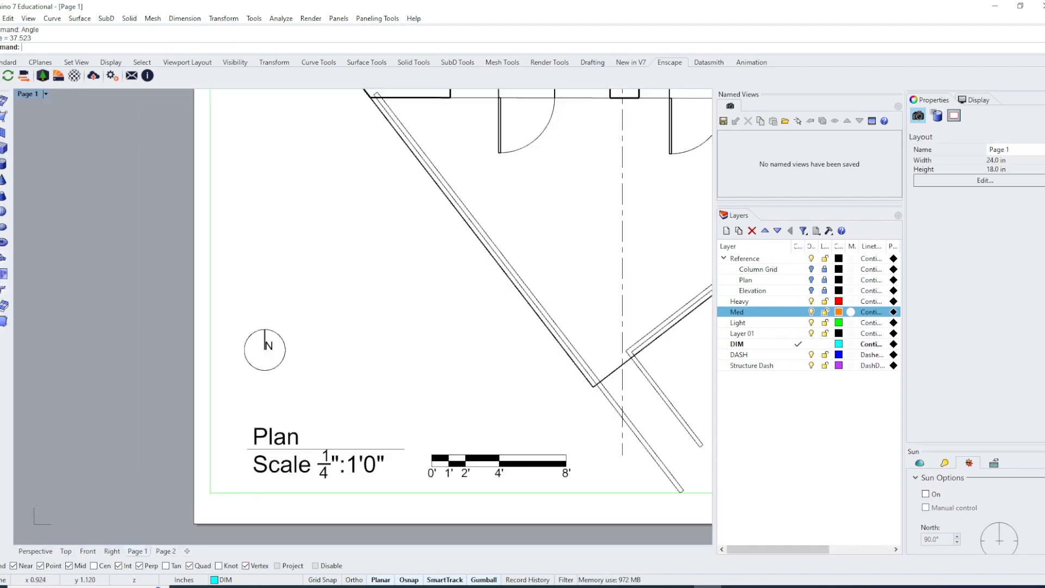
Rotate the north pointer line 37.52 degrees counterclockwise about the circle's center, without keeping a copy.
scroll(264, 327, "up", 10)
left_click(215, 335)
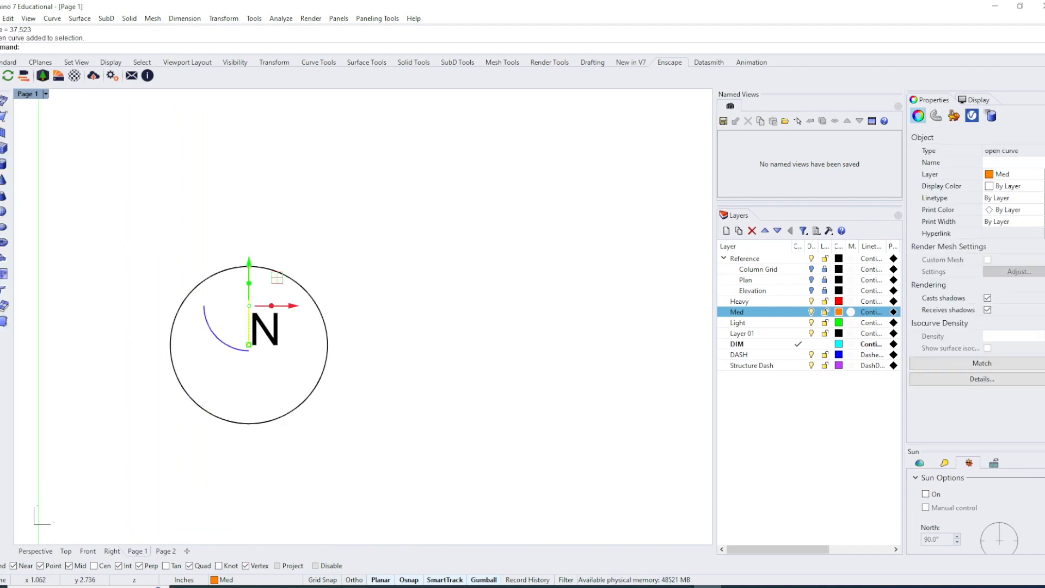
type("Rotate")
key("Return")
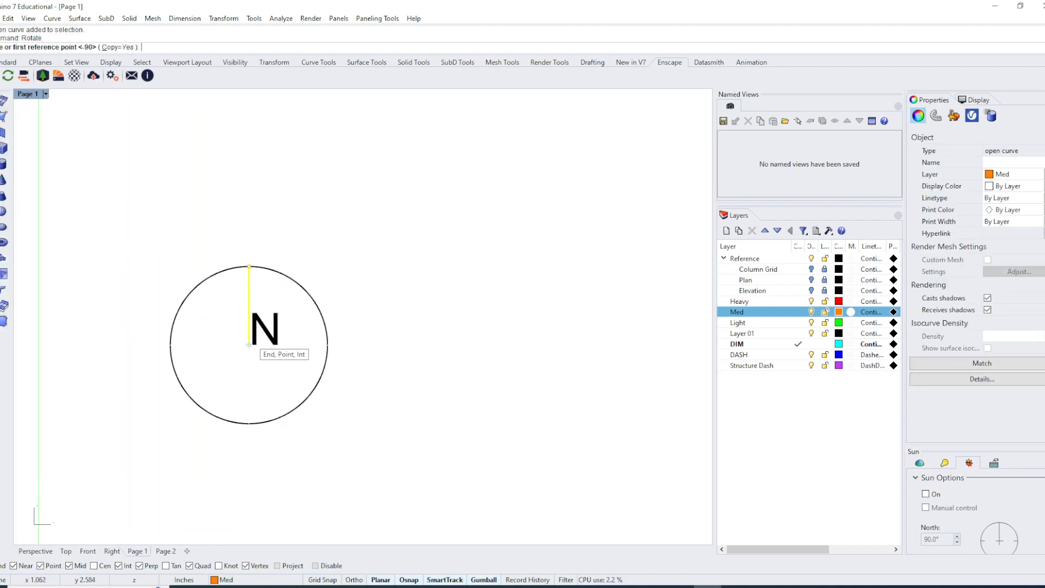
left_click(118, 48)
left_click(249, 172, "shift")
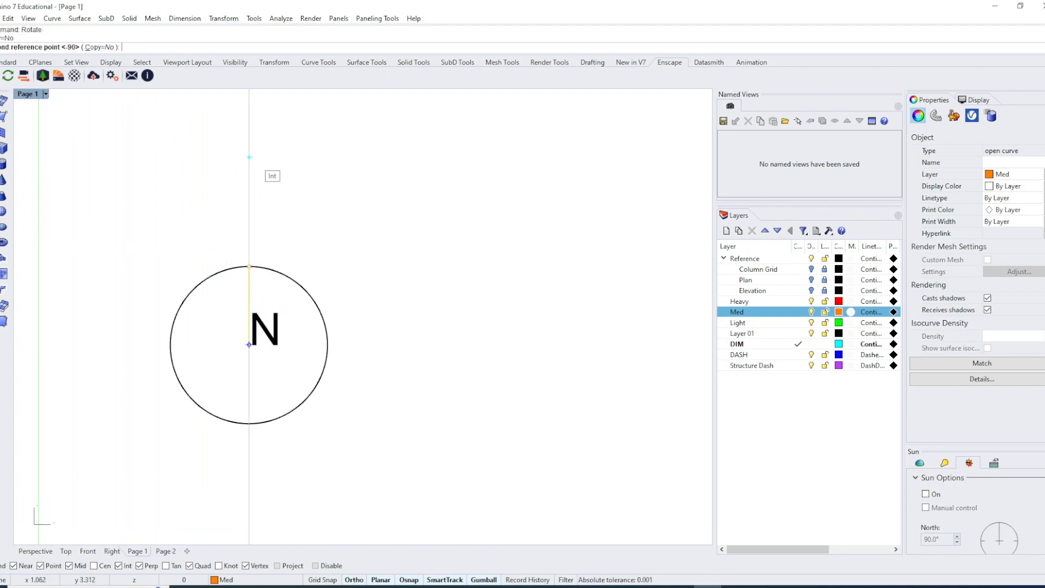
type("37.52")
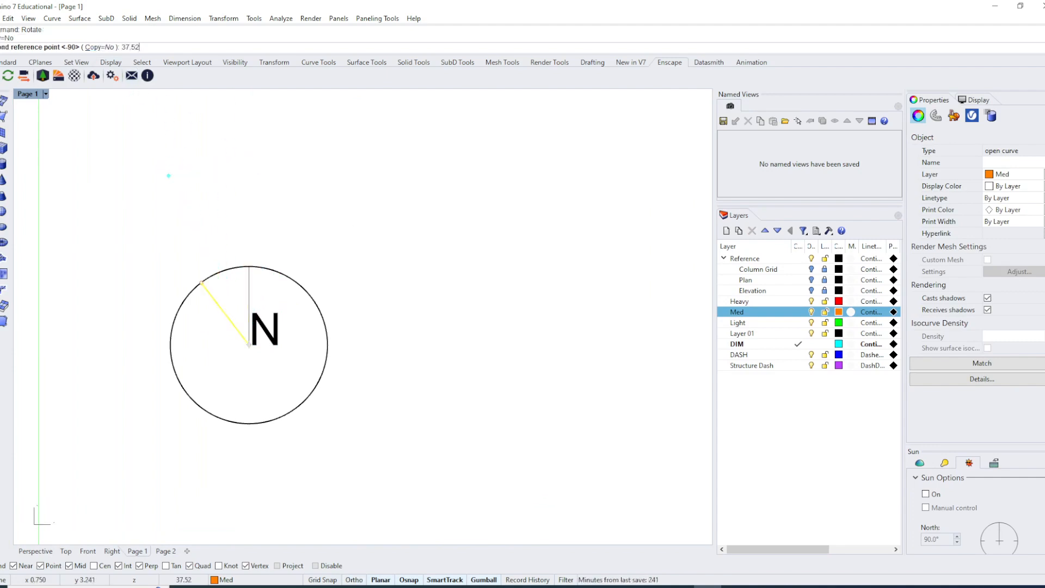
key("Return")
key("Escape")
scroll(191, 377, "down", 15)
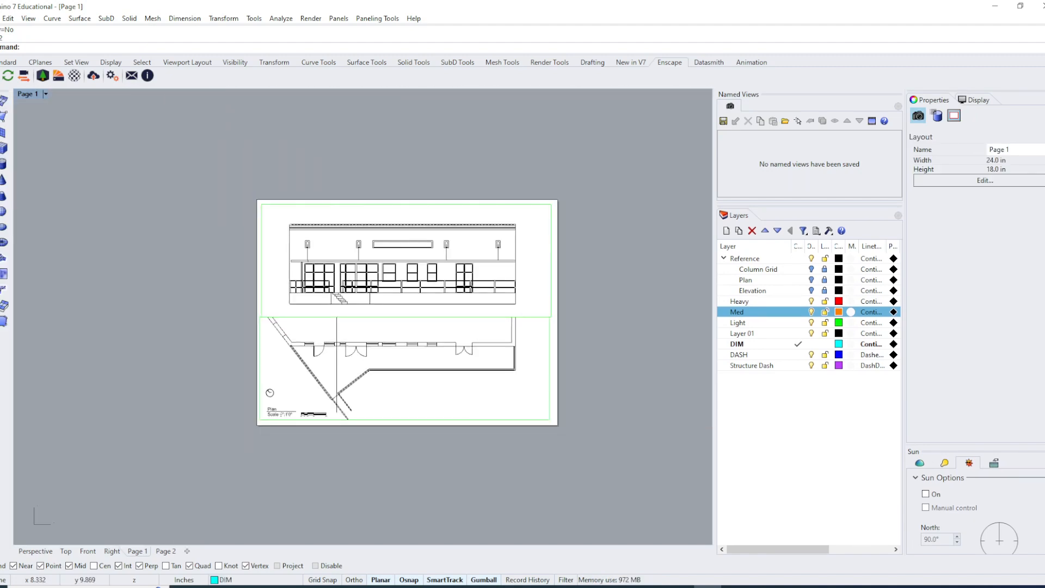
Move the whole north arrow straight down so it sits just above the Plan title.
scroll(286, 376, "up", 15)
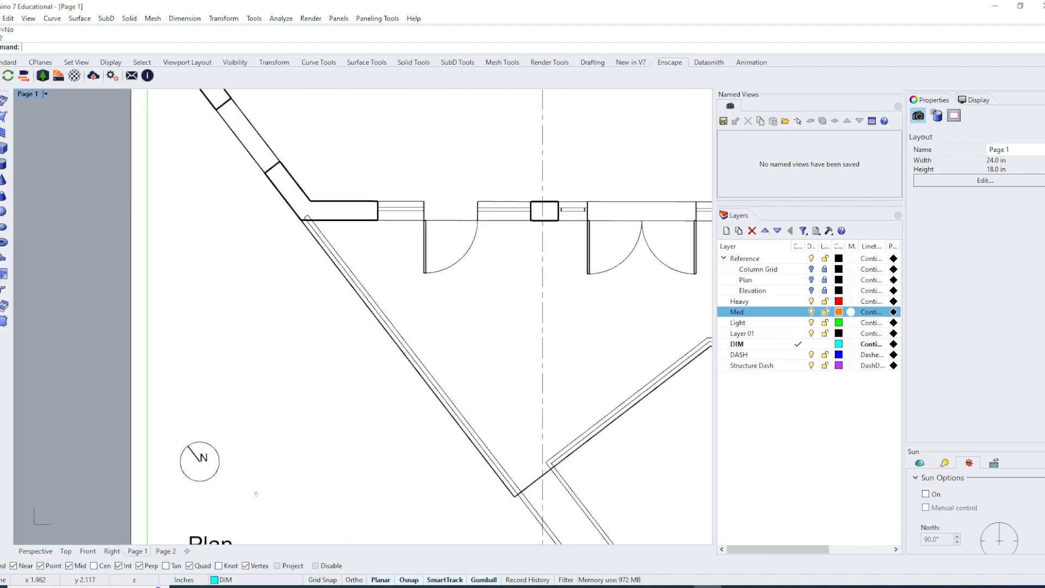
left_click(199, 442)
right_click_drag(200, 421, 179, 288)
left_click_drag(178, 286, 177, 317)
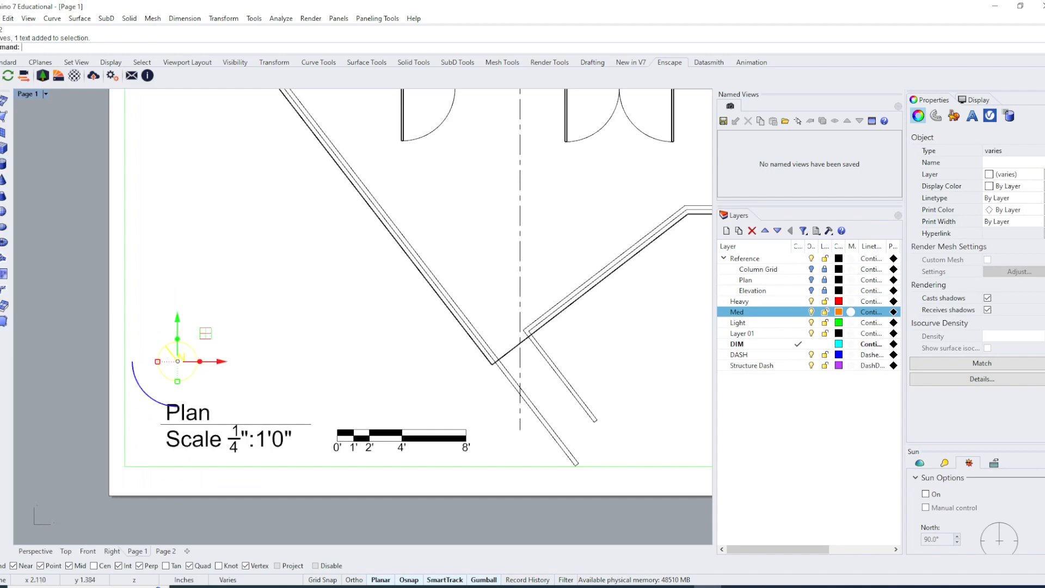
Copy the north arrow, Plan title and scale note from Page 1 and paste them onto the Page 2 layout.
left_click_drag(66, 283, 328, 493)
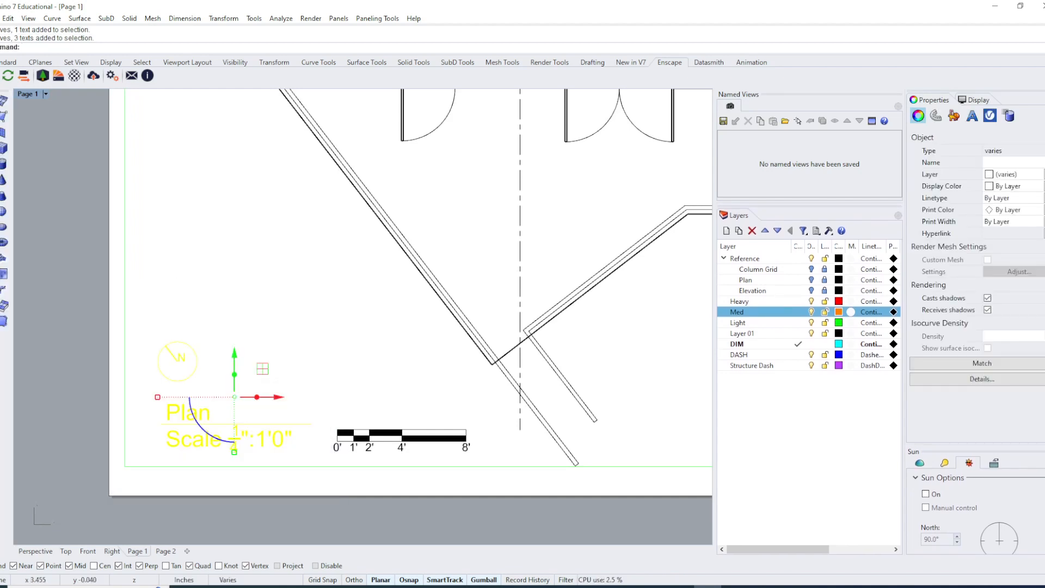
type("CopyToClipboard")
key("Return")
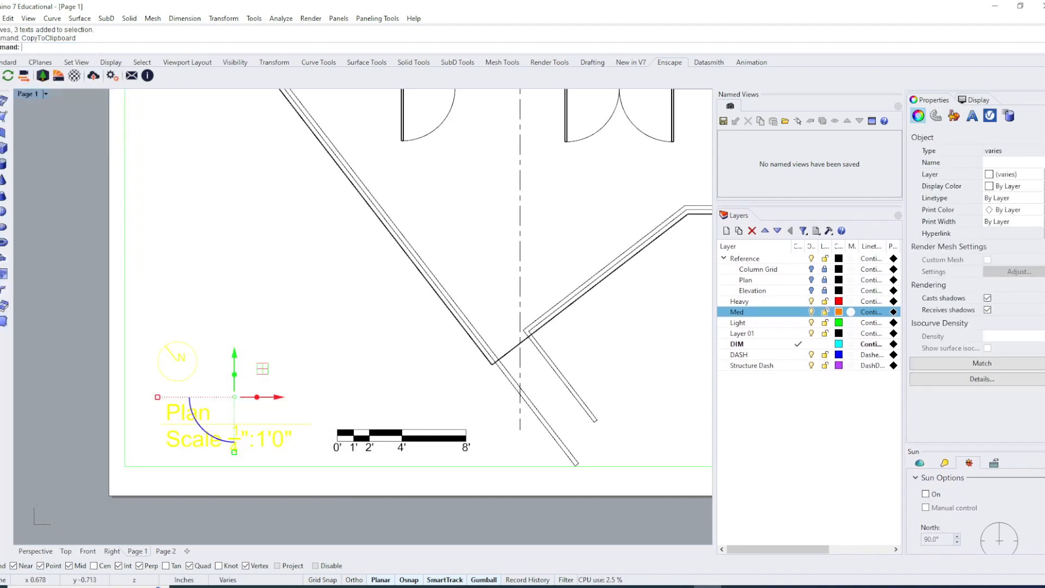
left_click(166, 551)
key("ctrl+v")
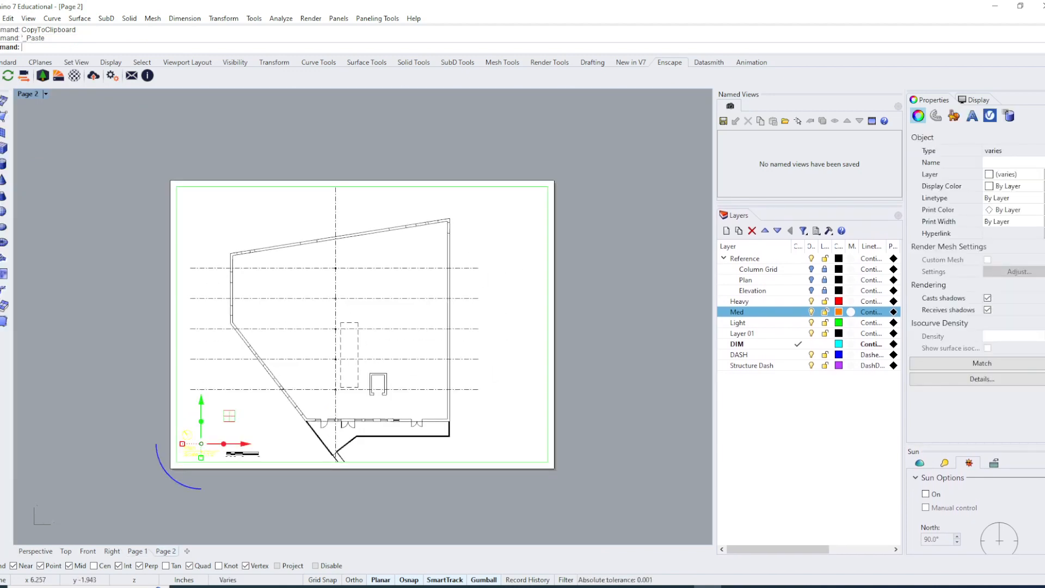
scroll(397, 283, "up", 1)
key("Escape")
scroll(271, 485, "up", 1)
right_click_drag(344, 223, 334, 279)
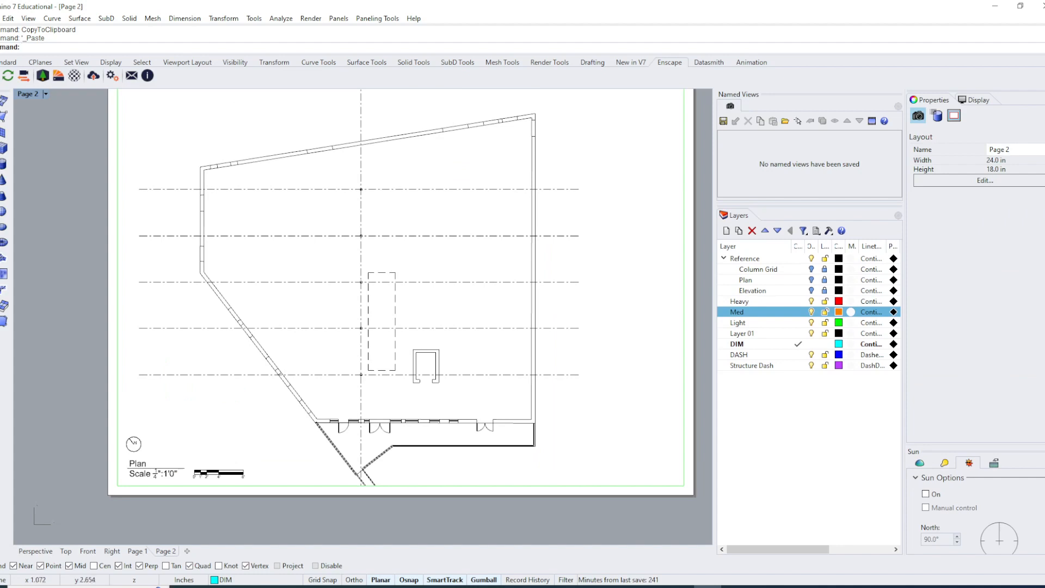
Examine the annotated Page 2 plan against the aerial map in the Top view, then the Page 1 plan and elevation.
scroll(321, 369, "down", 3)
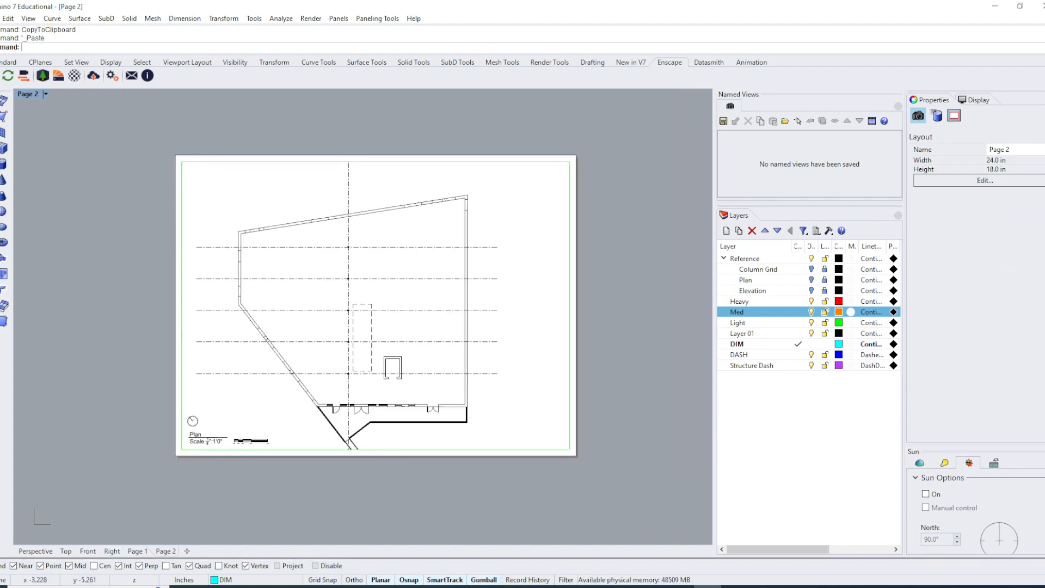
left_click(66, 552)
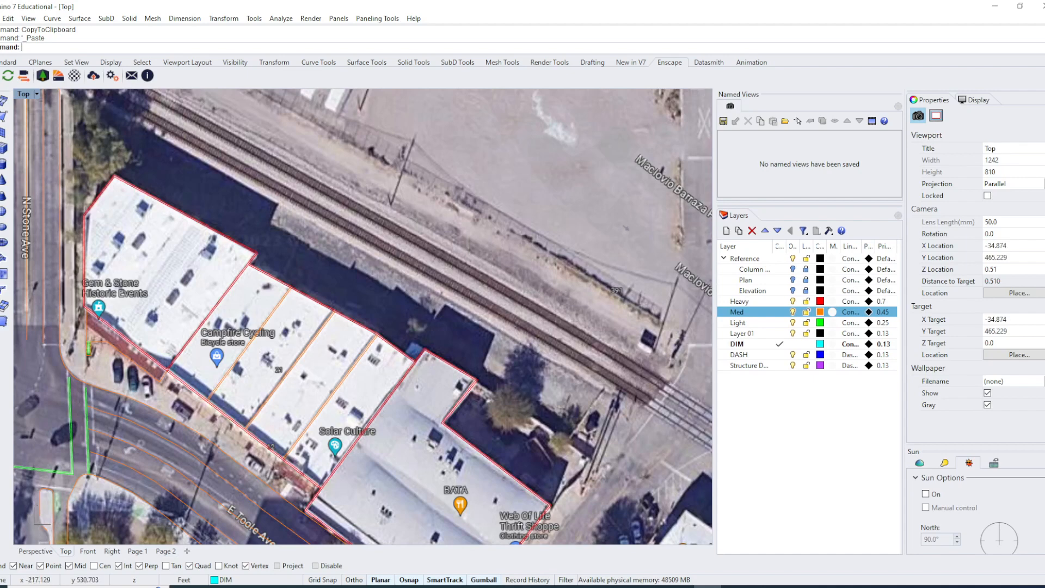
scroll(414, 366, "down", 3)
left_click(165, 551)
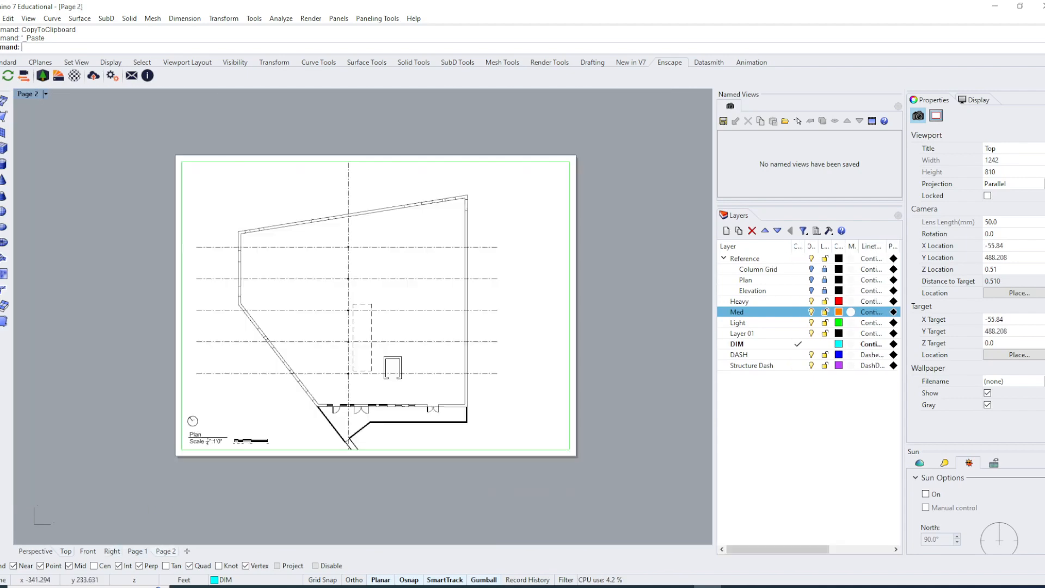
right_click_drag(434, 443, 401, 480)
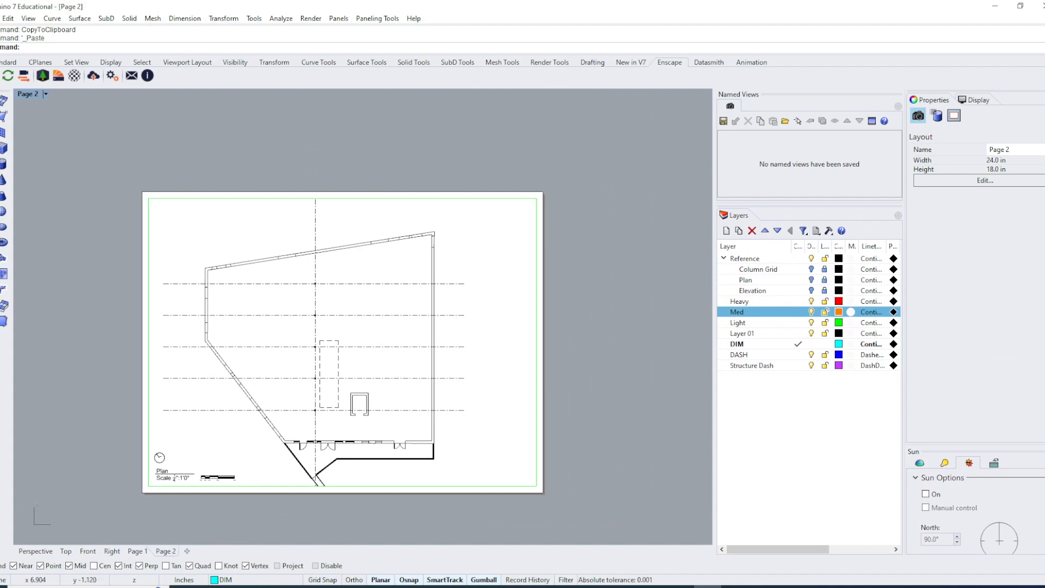
scroll(244, 467, "up", 2)
right_click_drag(252, 438, 282, 470)
left_click(138, 551)
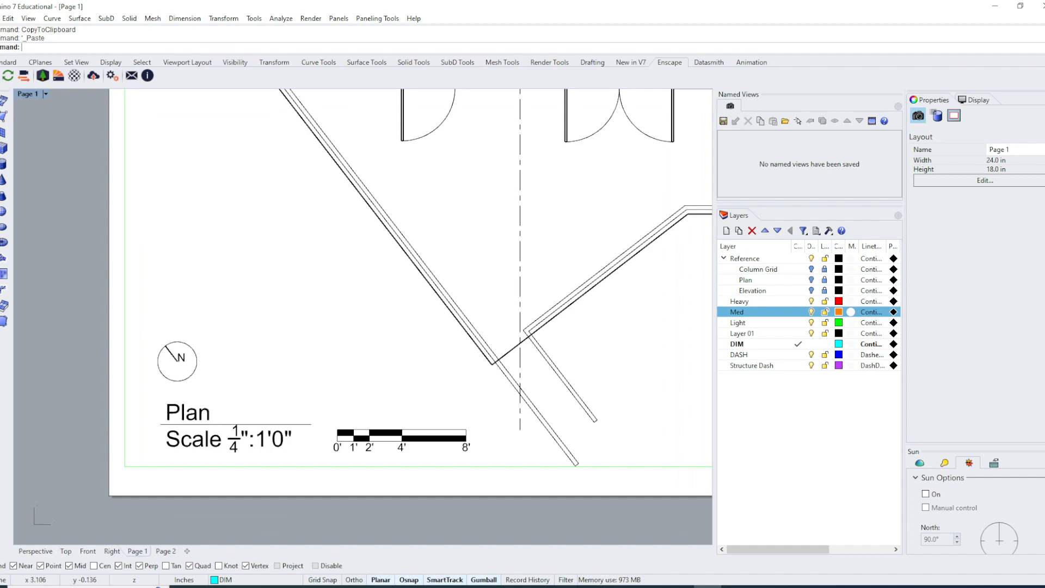
scroll(414, 376, "down", 5)
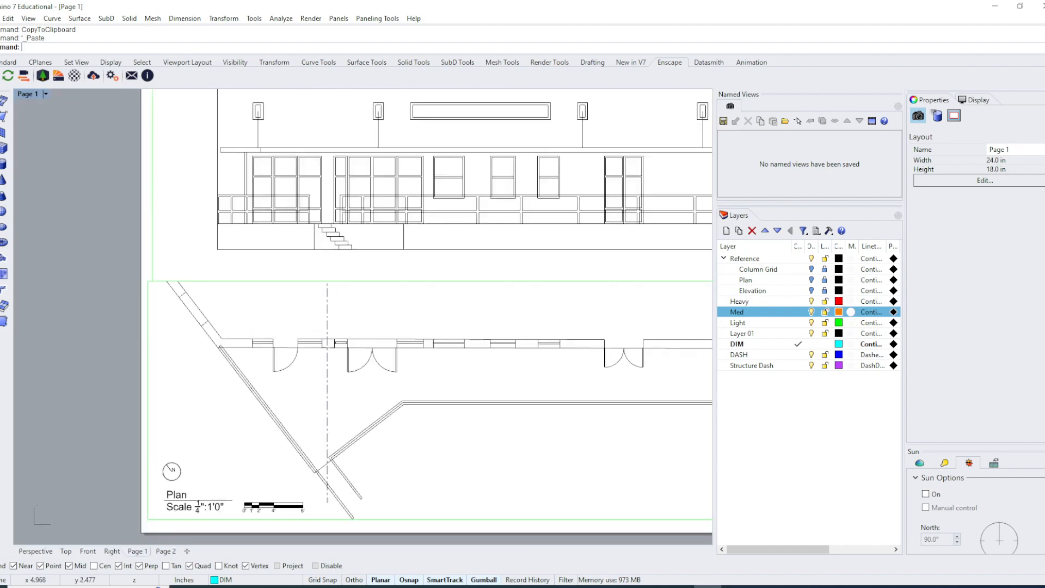
mouse_move(386, 386)
right_mouse_down()
mouse_move(333, 419)
mouse_move(369, 391)
right_mouse_up()
right_click_drag(181, 512, 167, 463)
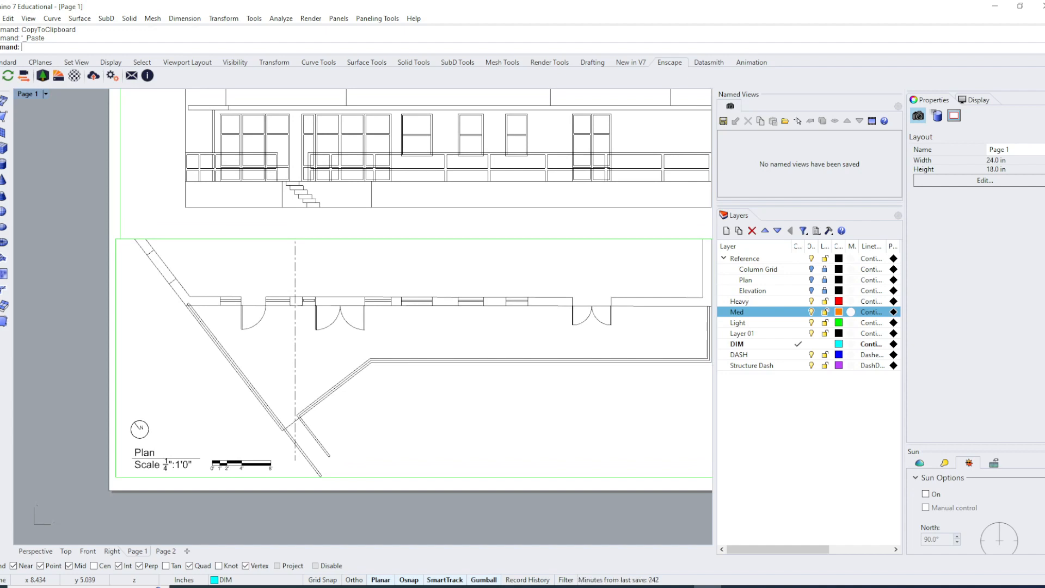
right_click_drag(351, 320, 306, 346)
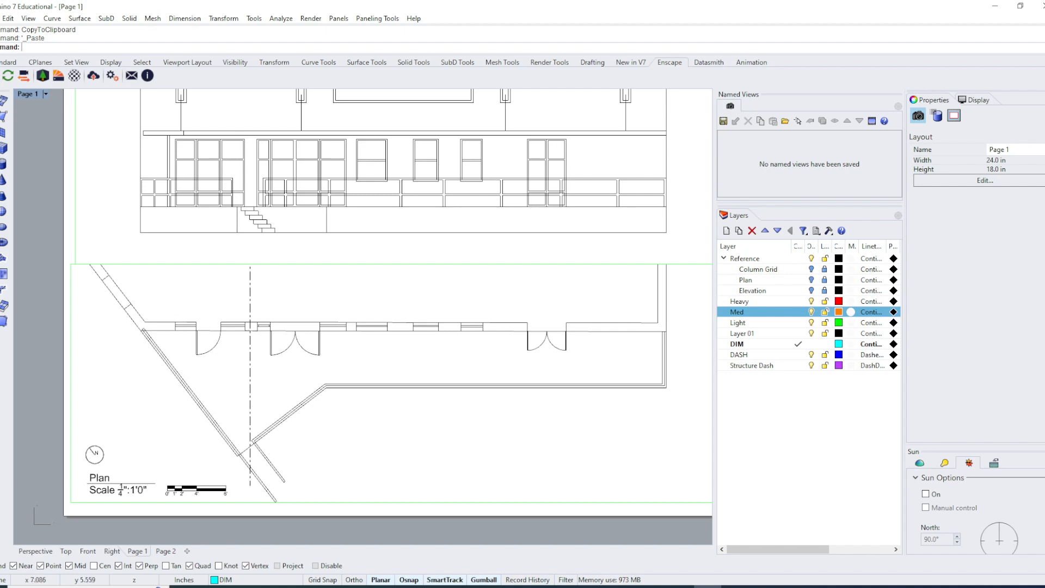
right_click_drag(289, 136, 225, 238)
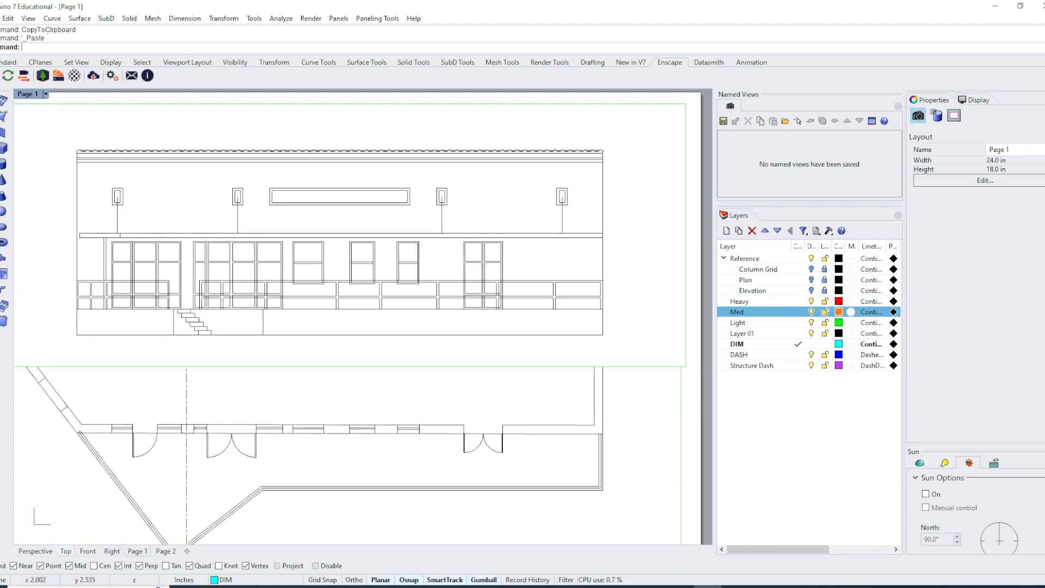
Look over the section, plan and elevation drawings in the Top view and return to the Page 2 layout.
left_click(66, 551)
scroll(52, 391, "down", 12)
scroll(329, 368, "up", 10)
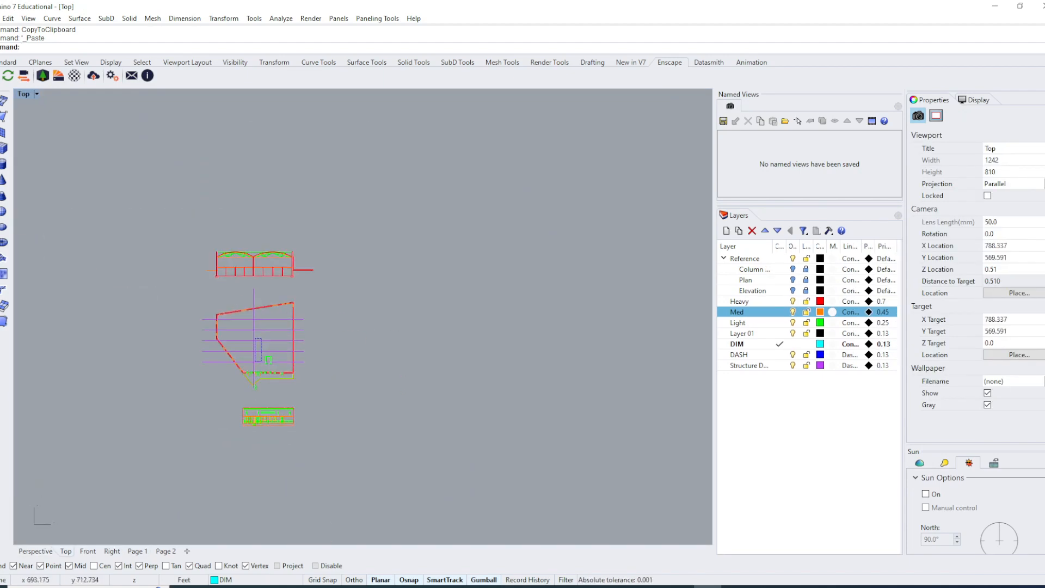
scroll(245, 271, "up", 3)
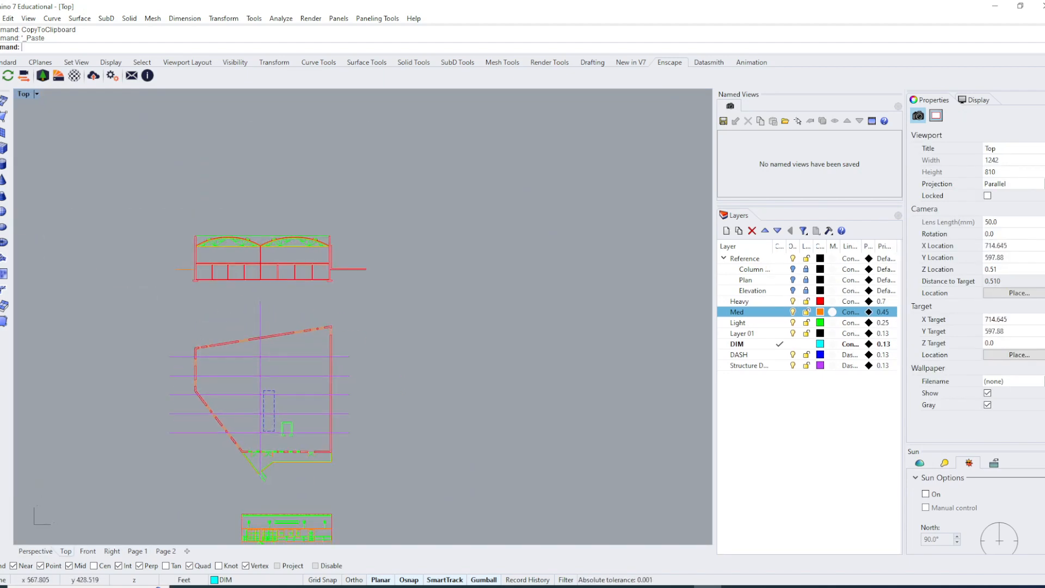
left_click(165, 551)
scroll(307, 351, "down", 5)
right_click_drag(305, 382, 274, 410)
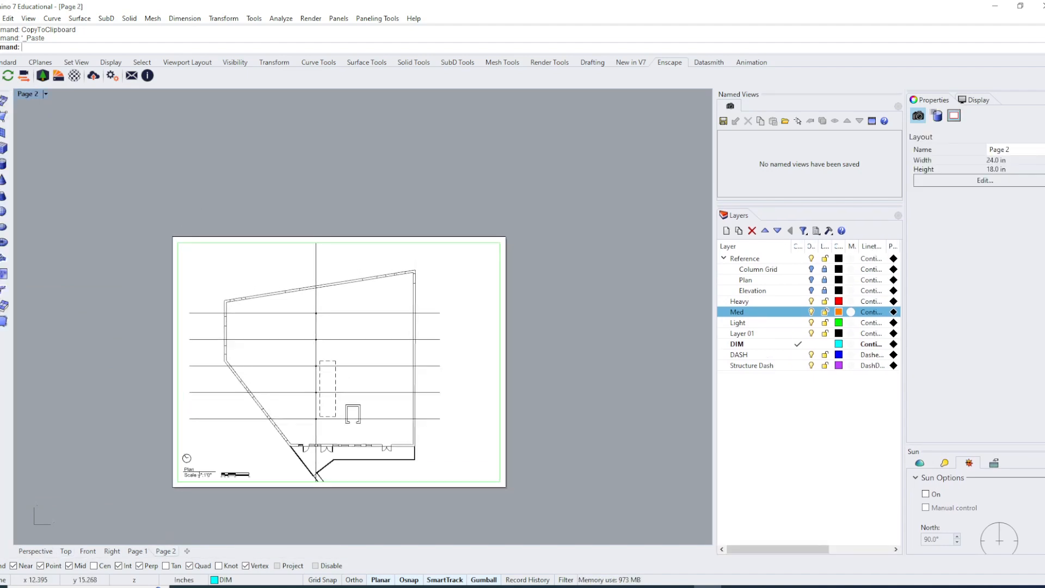
left_click(345, 243)
left_click_drag(340, 243, 339, 366)
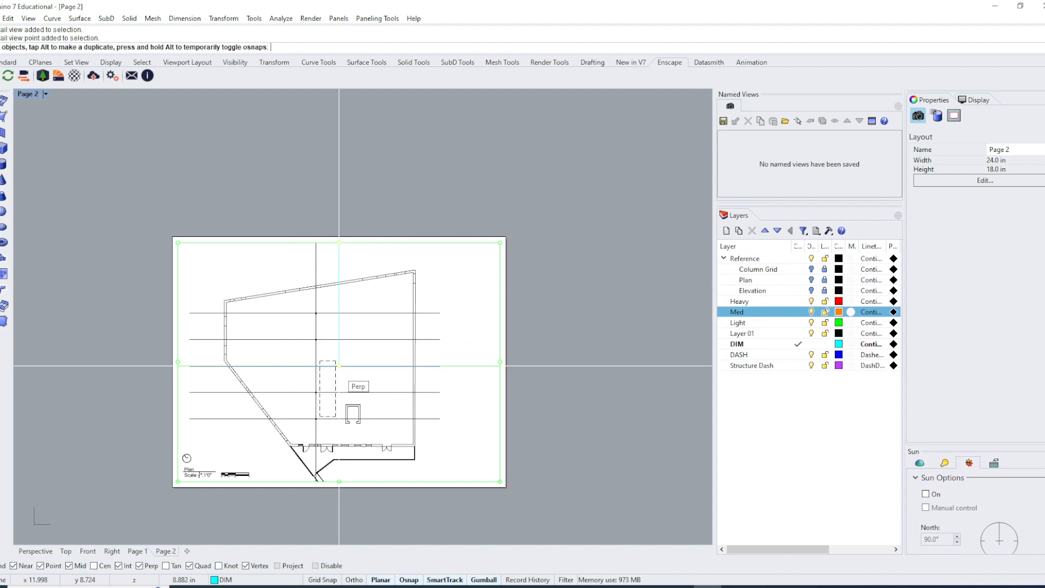
key("ctrl+z")
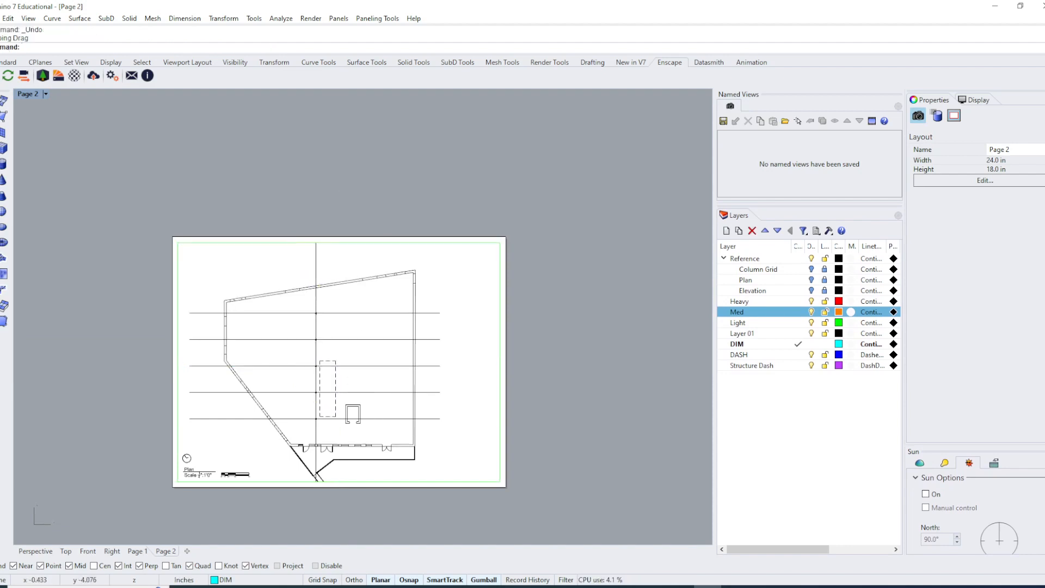
Create a copy of the Page 2 layout and place it at the end of the layouts.
right_click(163, 553)
left_click(162, 553)
right_click(161, 552)
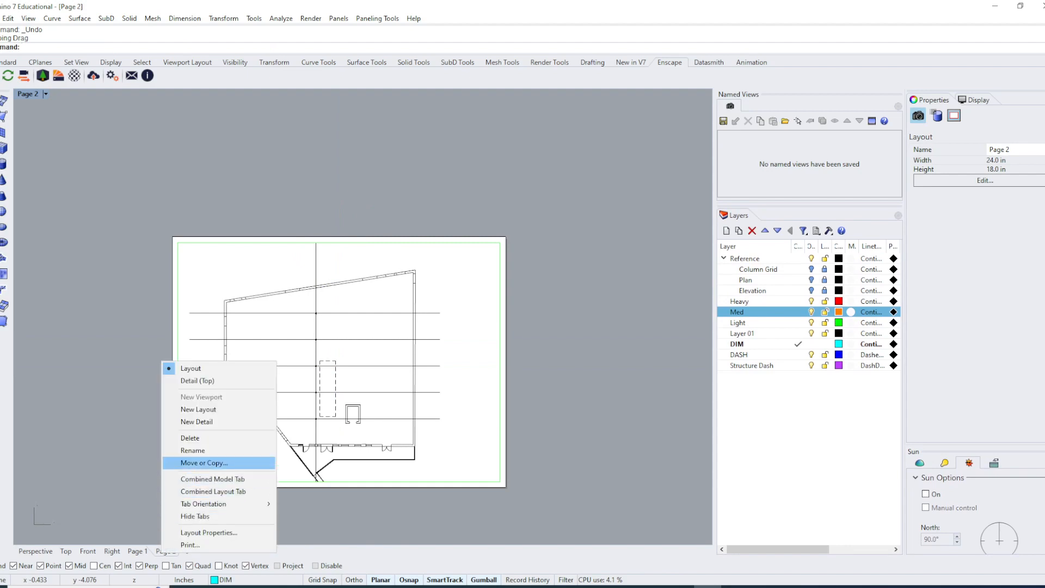
left_click(204, 462)
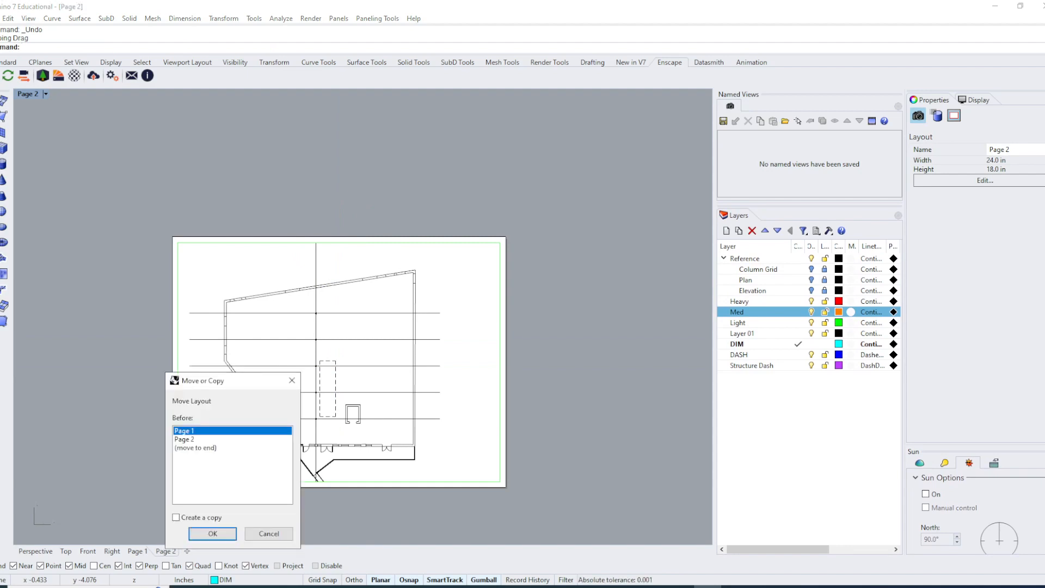
left_click_drag(225, 381, 88, 250)
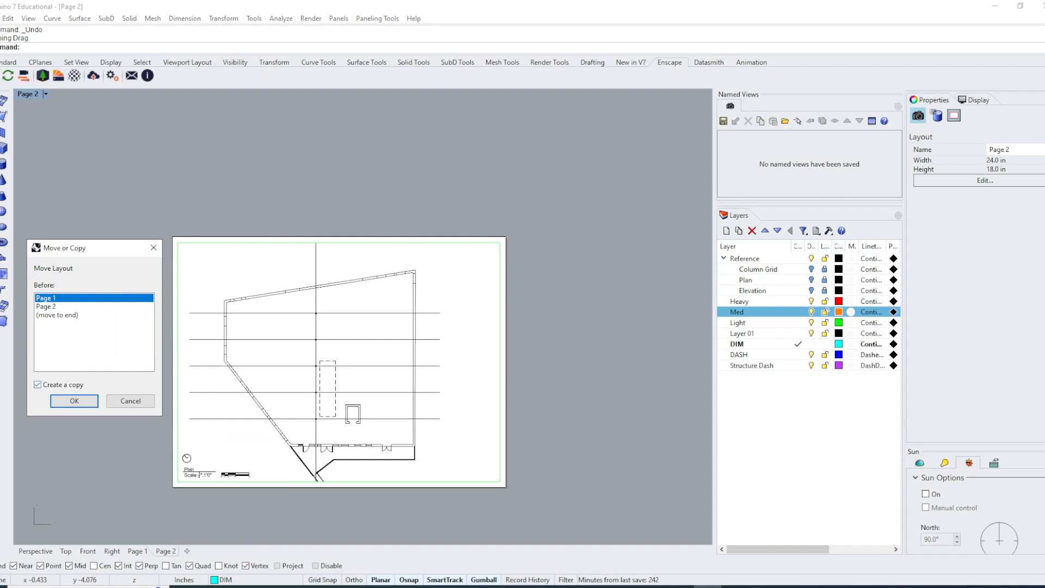
left_click(57, 315)
left_click(74, 401)
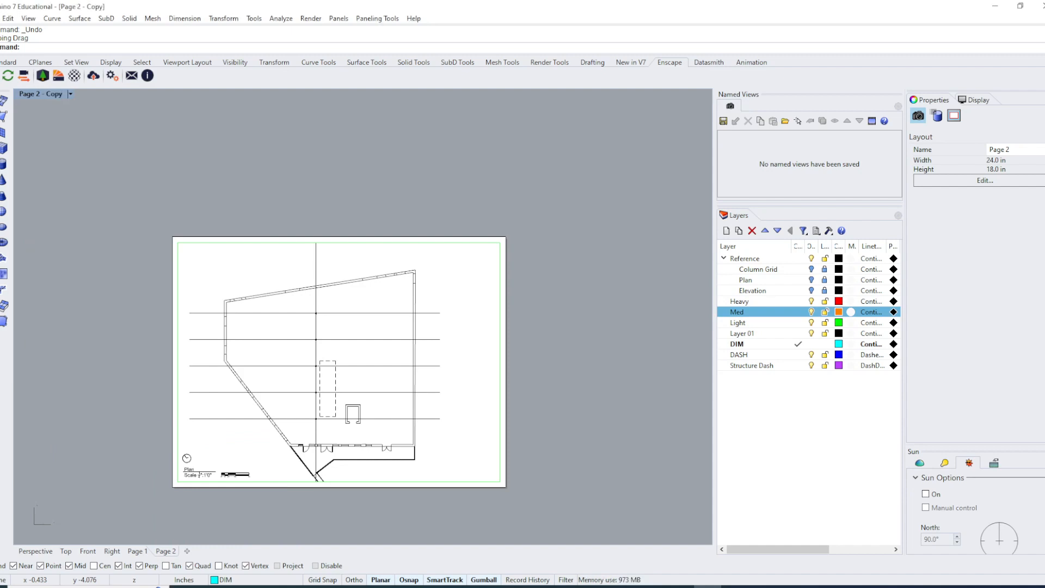
Rename the copied layout as Page3.
double_click(205, 551)
left_click(226, 551)
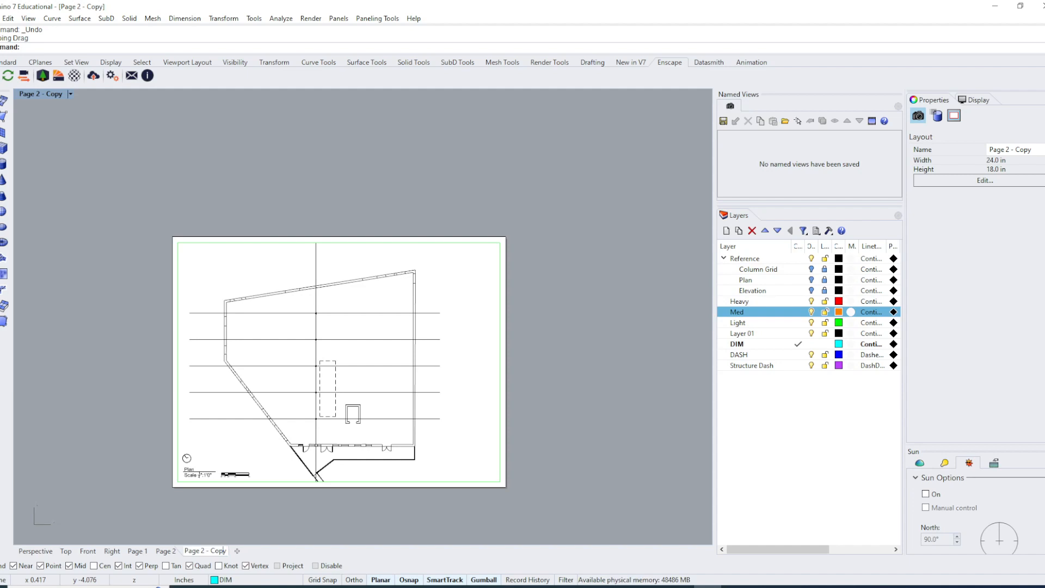
left_click_drag(227, 551, 199, 550)
type("3")
key("Return")
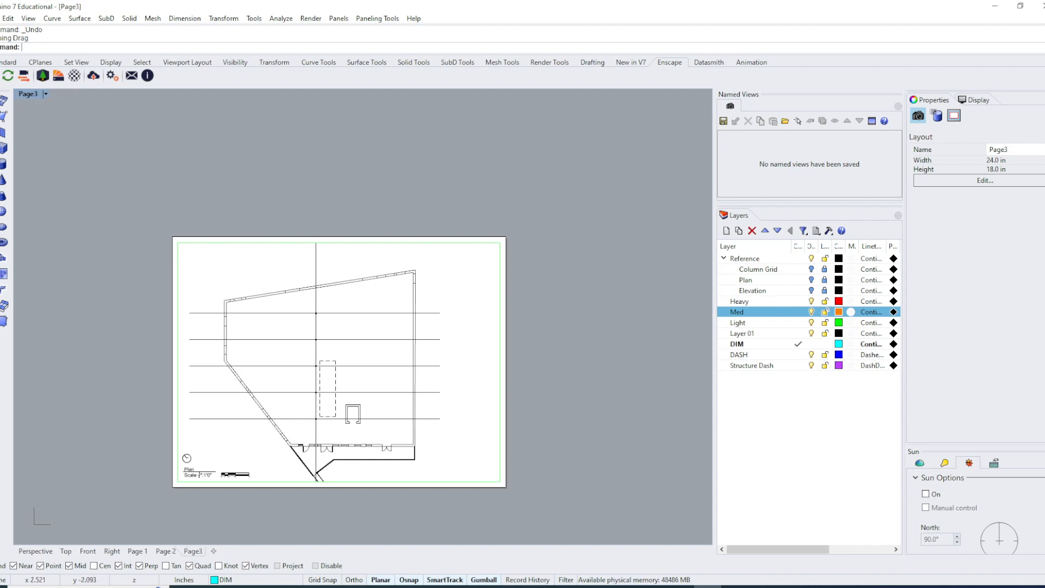
Reposition the model inside Page3's detail so the truss section drawing is framed in place of the plan.
double_click(256, 453)
mouse_move(389, 346)
right_mouse_down()
mouse_move(360, 329)
mouse_move(217, 328)
mouse_move(467, 540)
mouse_move(410, 538)
right_mouse_up()
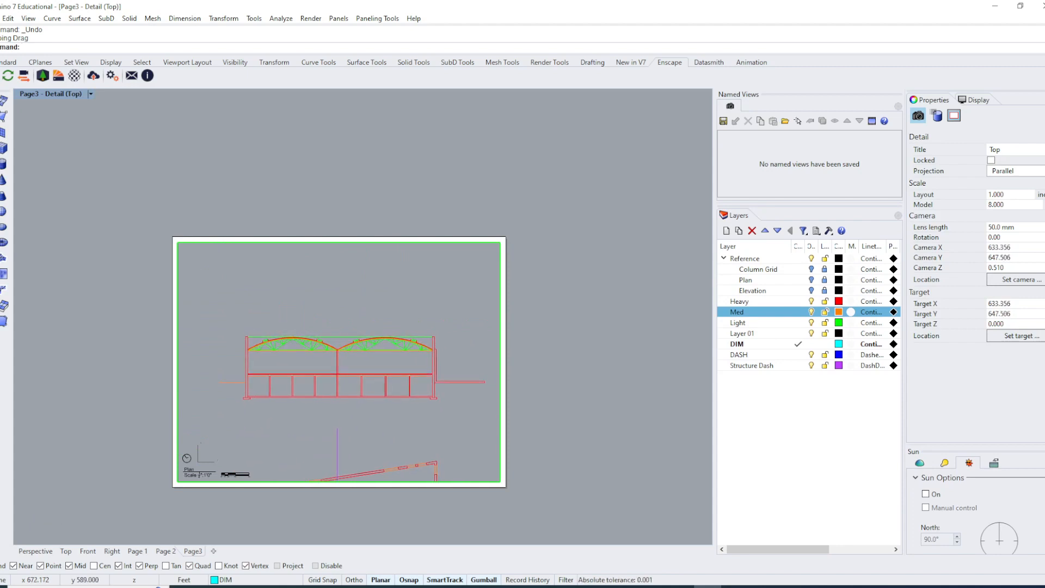
double_click(410, 537)
scroll(337, 327, "up", 2)
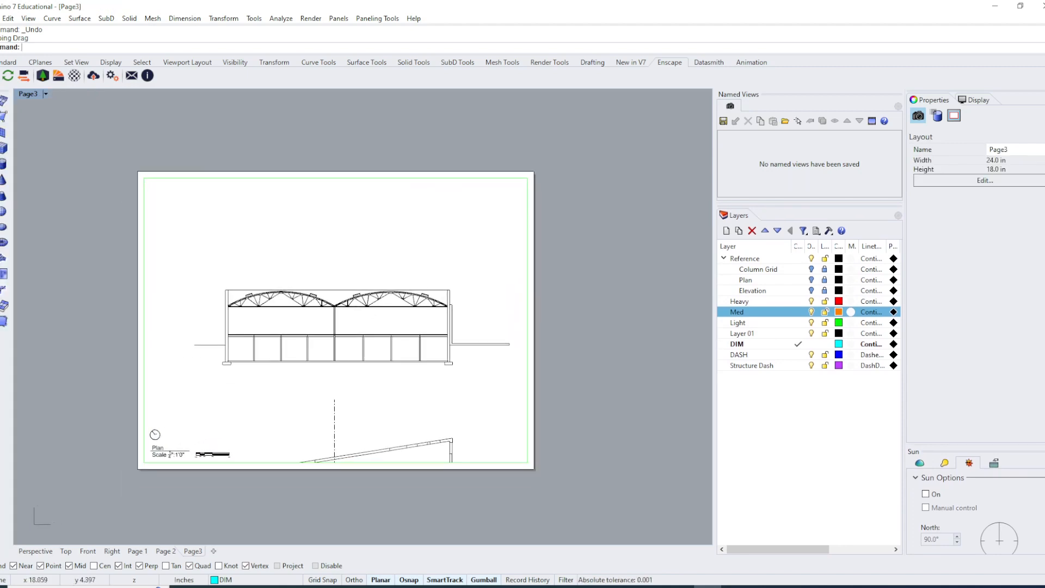
Delete the north arrow above the Plan title on Page3.
scroll(154, 434, "up", 4)
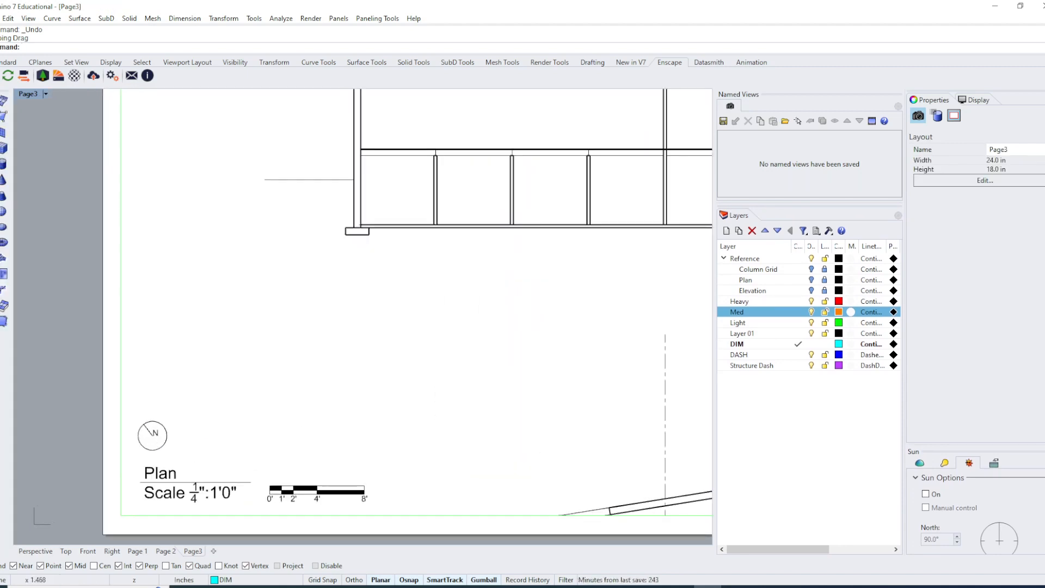
scroll(154, 435, "up", 1)
left_click_drag(214, 457, 127, 395)
key("Delete")
scroll(162, 430, "down", 14)
right_click_drag(164, 429, 107, 439)
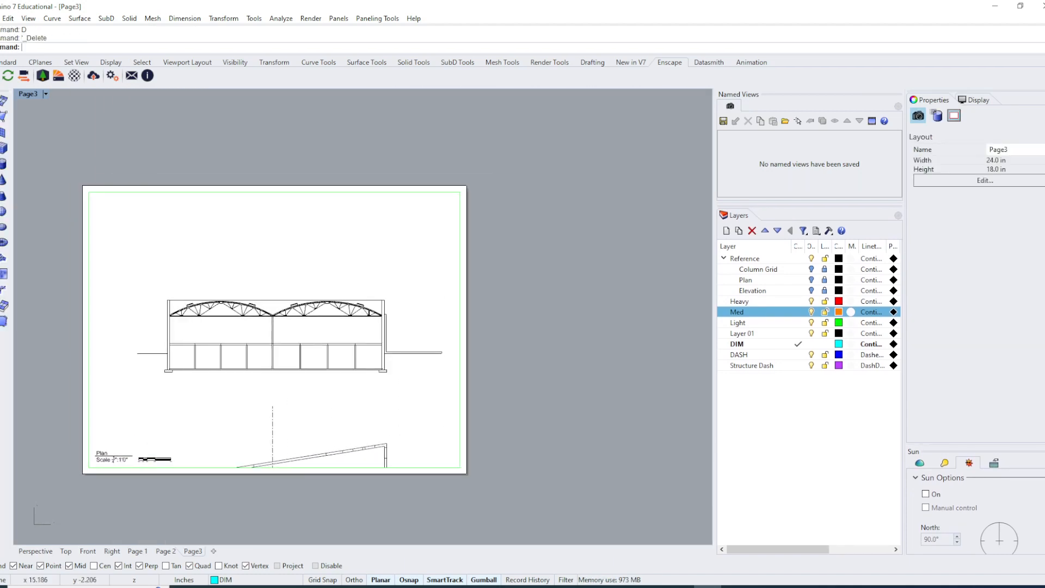
Compare Page3 with the Page 2 plan layout, and examine the truss section and its detail's scale settings.
scroll(291, 462, "up", 3)
right_click_drag(234, 405, 351, 359)
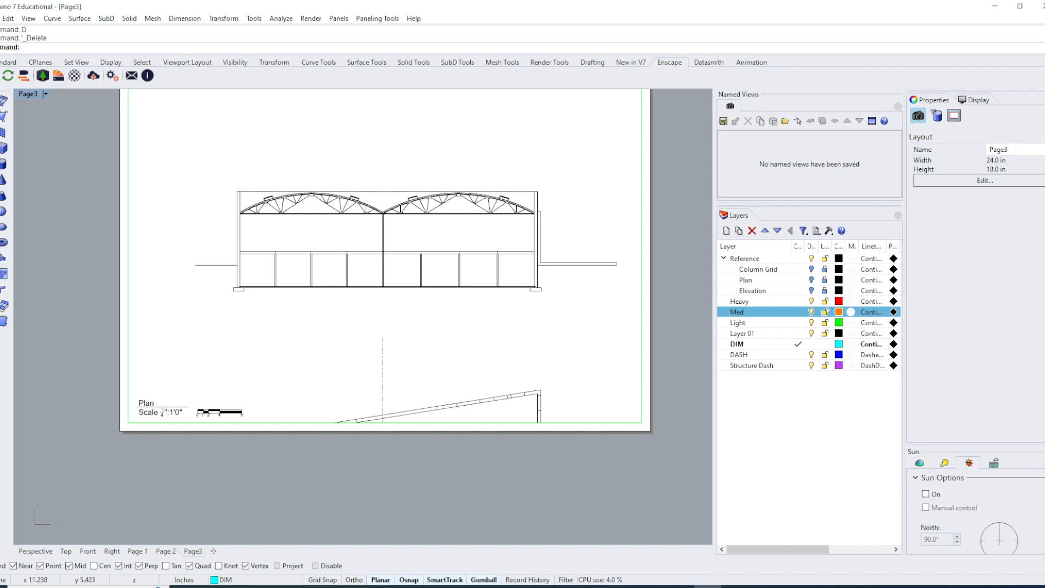
left_click(166, 551)
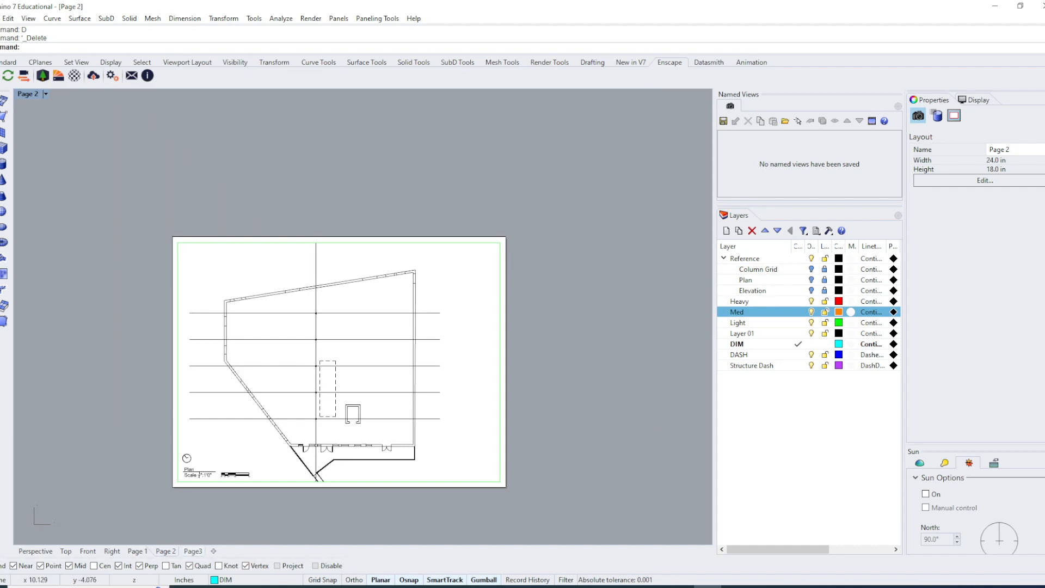
left_click(193, 551)
right_click_drag(460, 351, 409, 453)
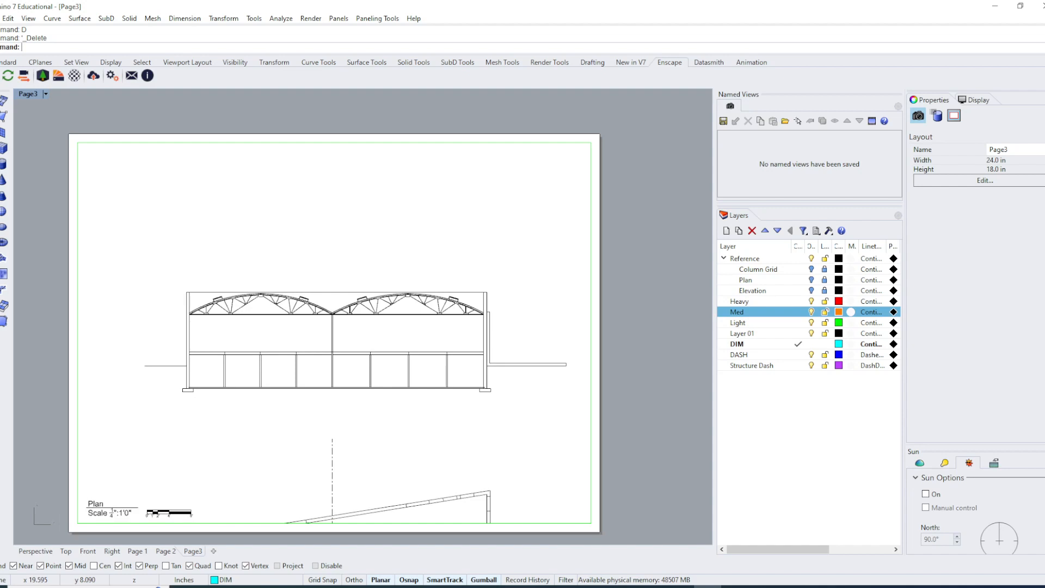
scroll(274, 332, "up", 5)
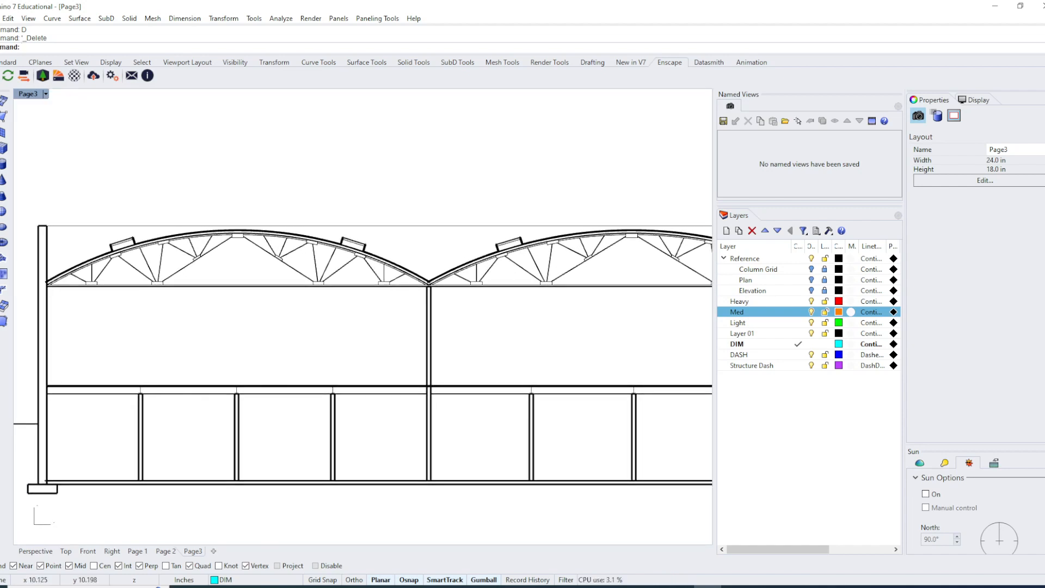
scroll(273, 362, "down", 3)
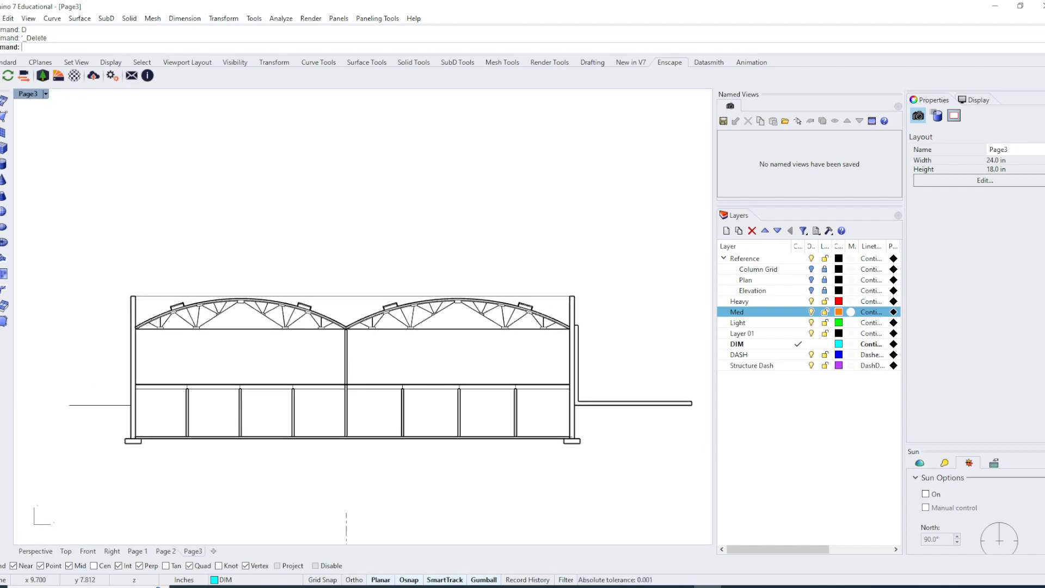
right_click_drag(272, 362, 283, 351)
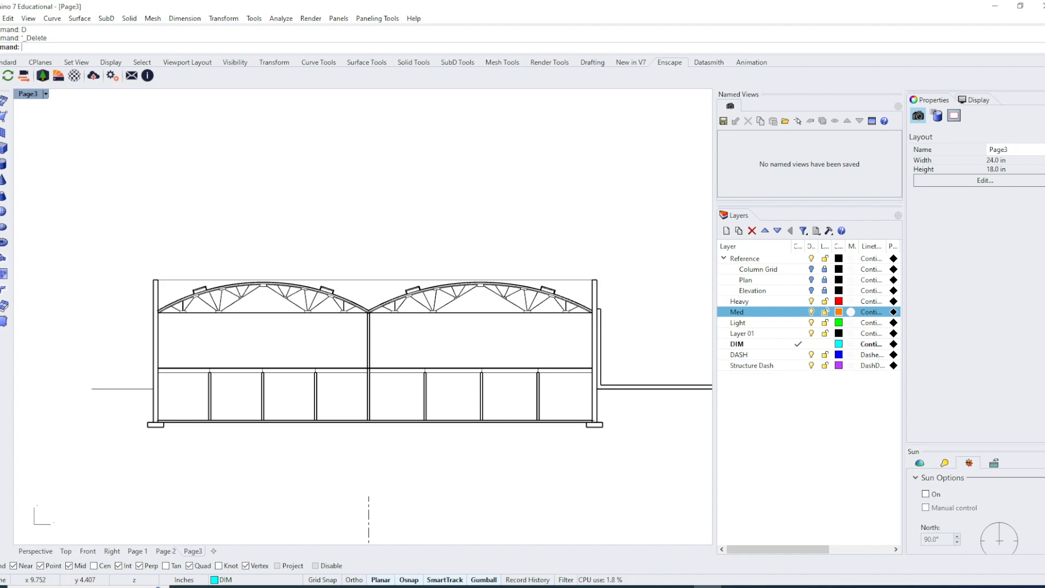
scroll(338, 456, "down", 4)
left_click(599, 365)
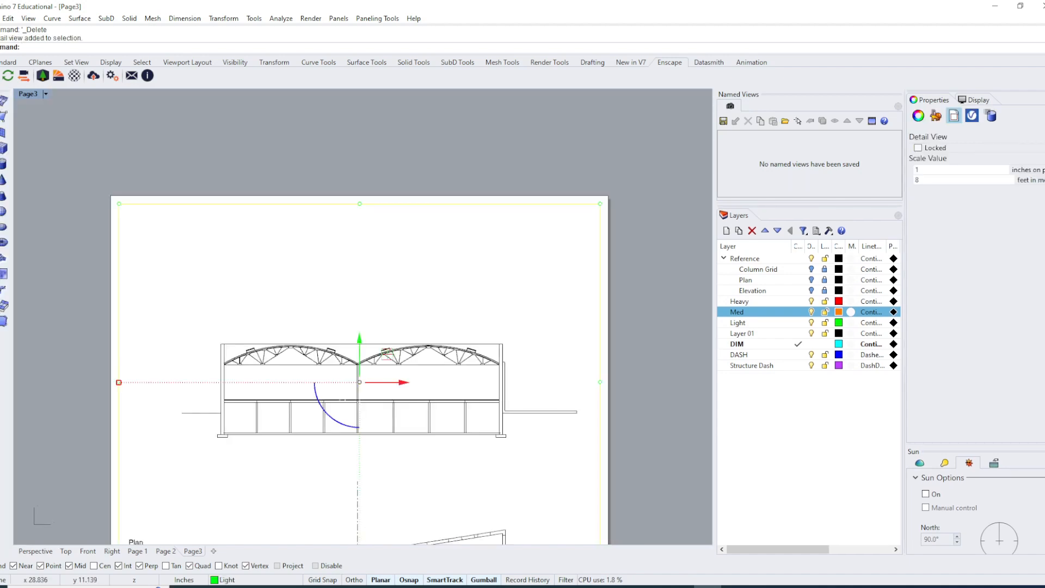
right_click_drag(352, 471, 358, 437)
scroll(368, 372, "up", 3)
key("Escape")
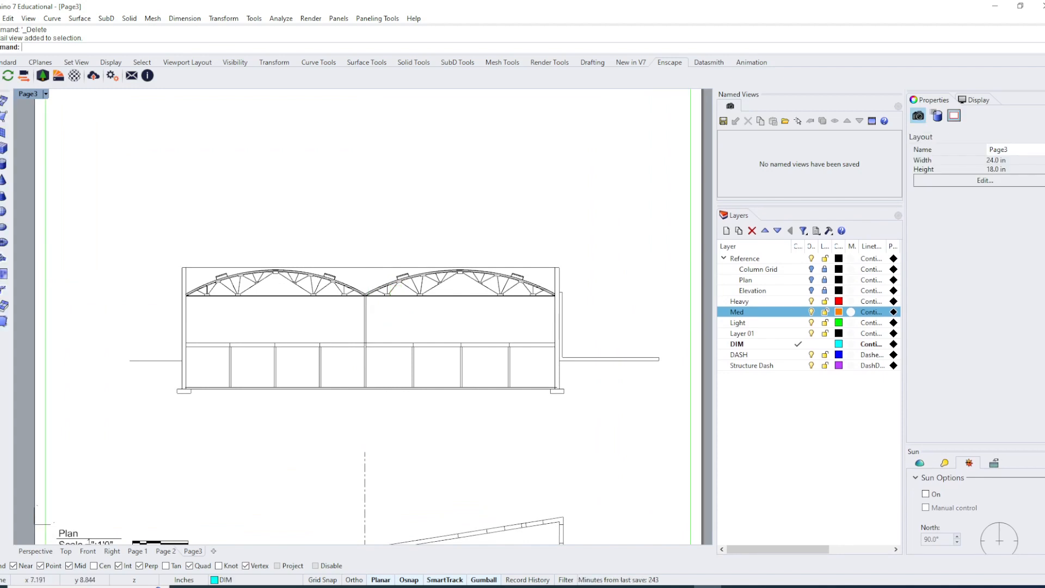
Dimension the truss section's overall width between the outer top corners of its end walls, using the Default annotation style.
type("Dim")
key("Return")
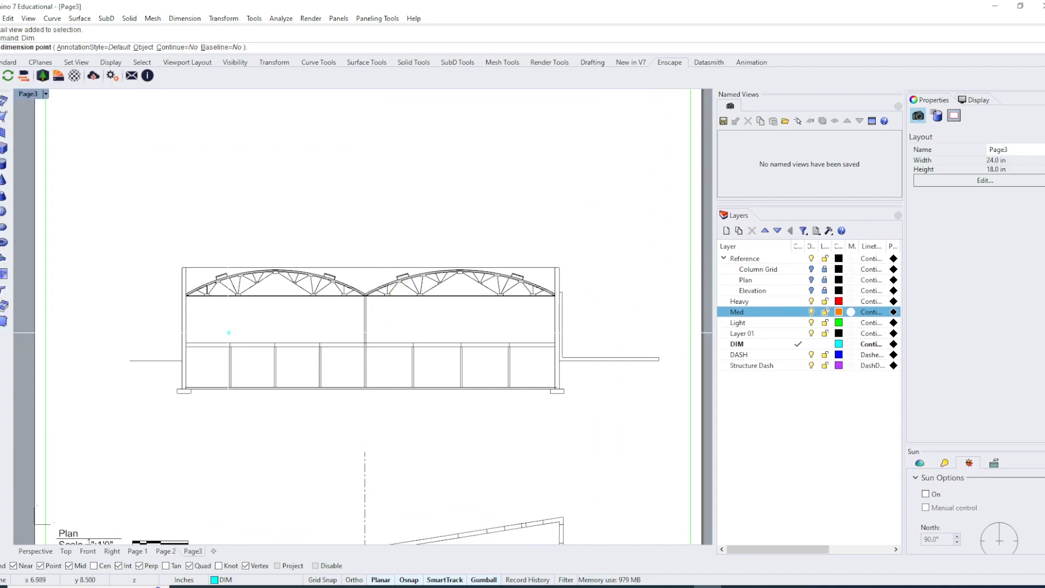
right_click_drag(164, 176, 137, 185)
scroll(194, 303, "up", 3)
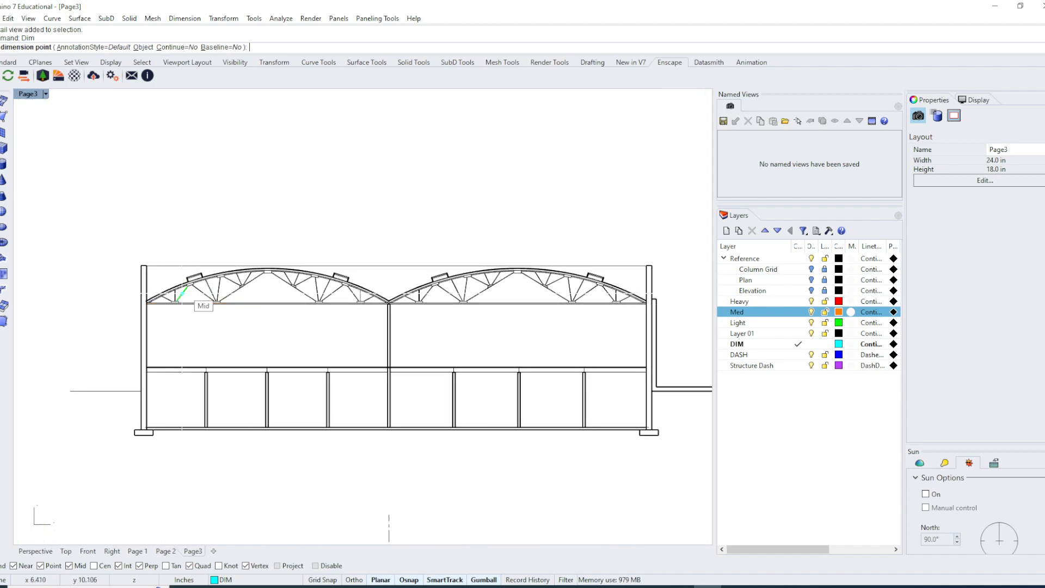
left_click(142, 267)
right_click_drag(389, 244, 307, 244)
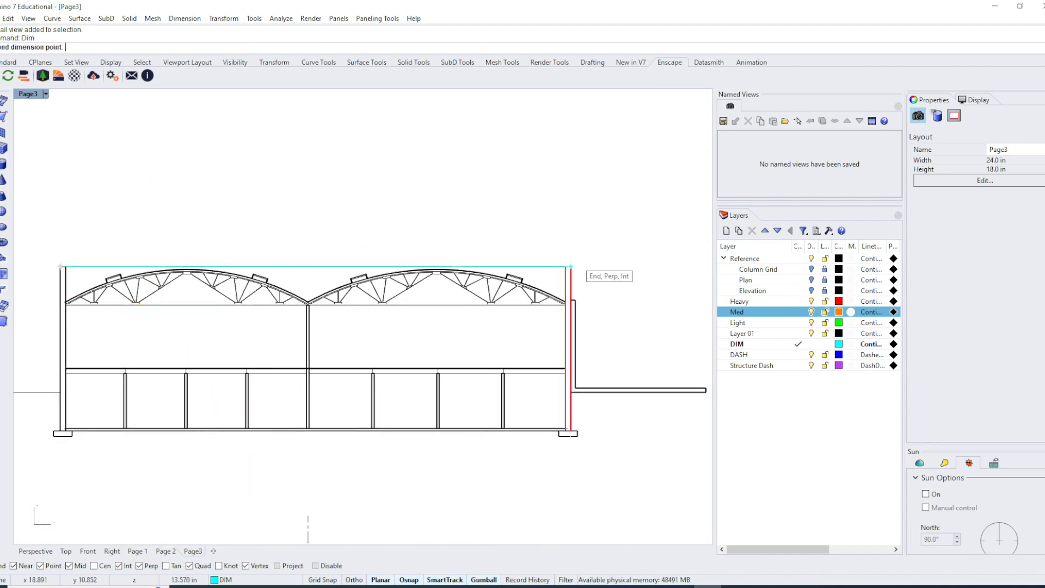
left_click(570, 267)
left_click(563, 218)
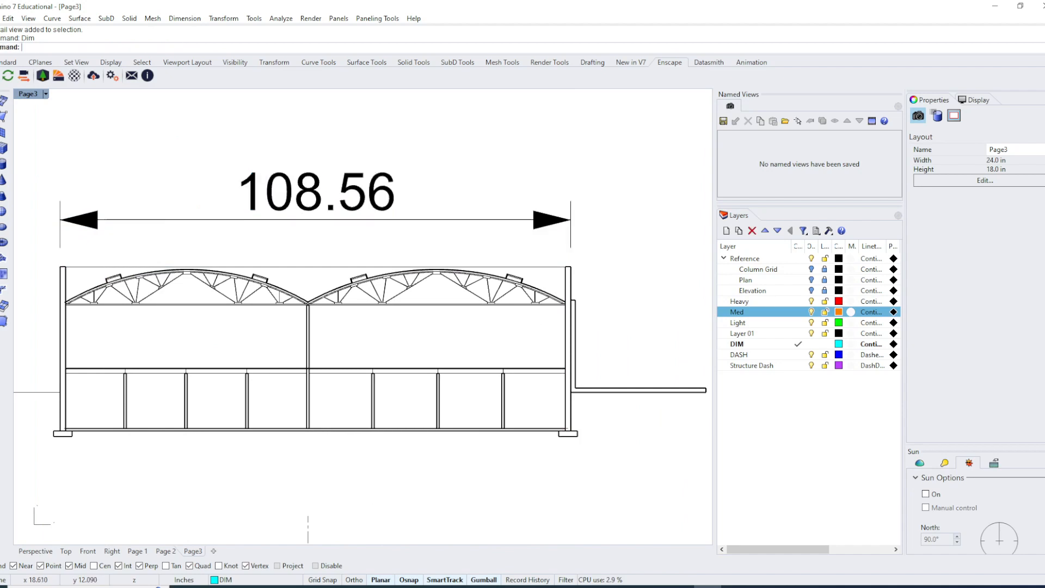
right_click_drag(380, 237, 411, 282)
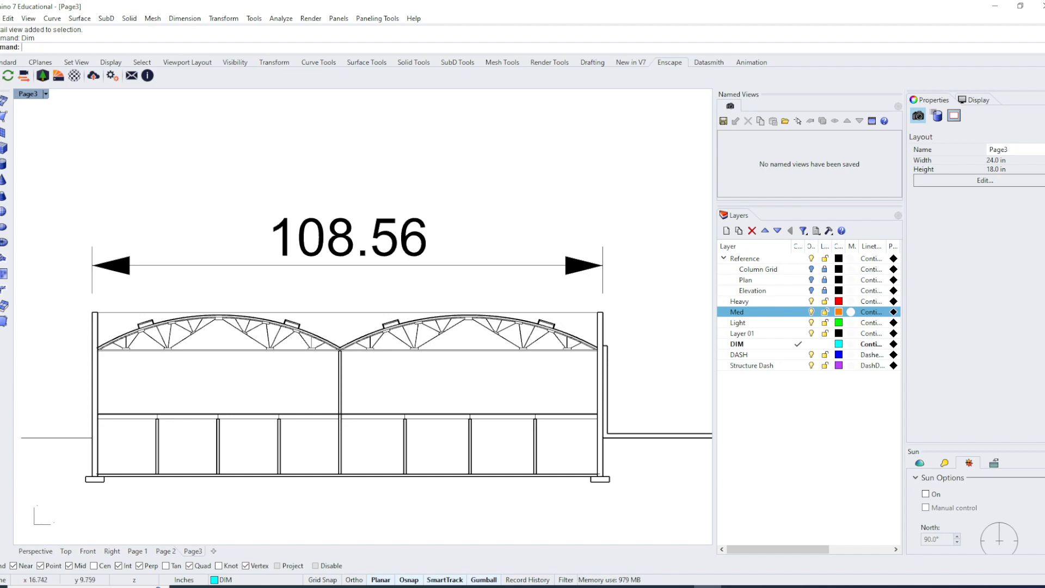
Draw a vertical line upward from each outer wall of the section, extending past the overall width dimension.
left_click(303, 266)
scroll(302, 263, "down", 4)
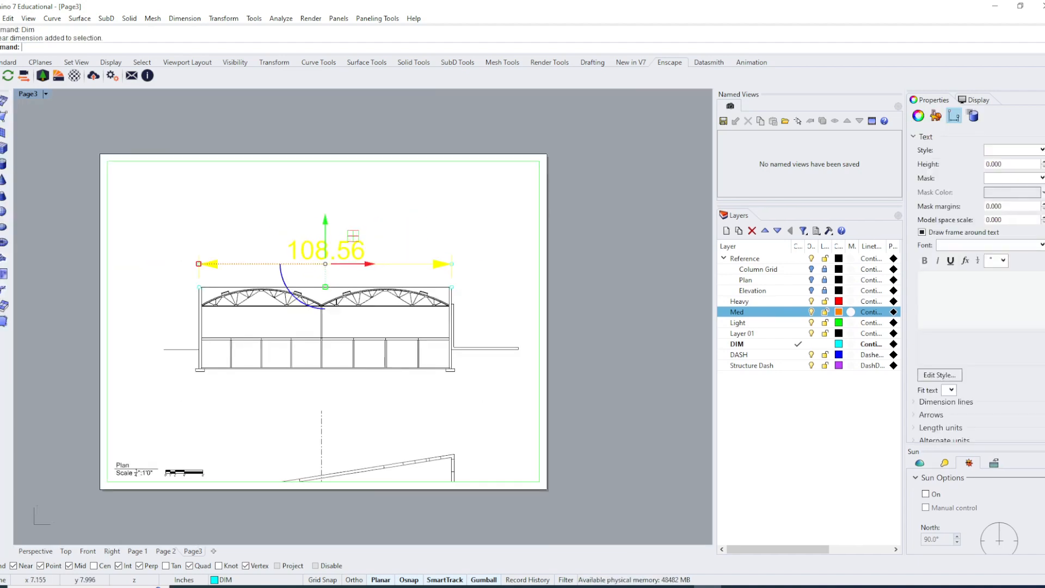
type("line")
key("Return")
scroll(256, 337, "up", 2)
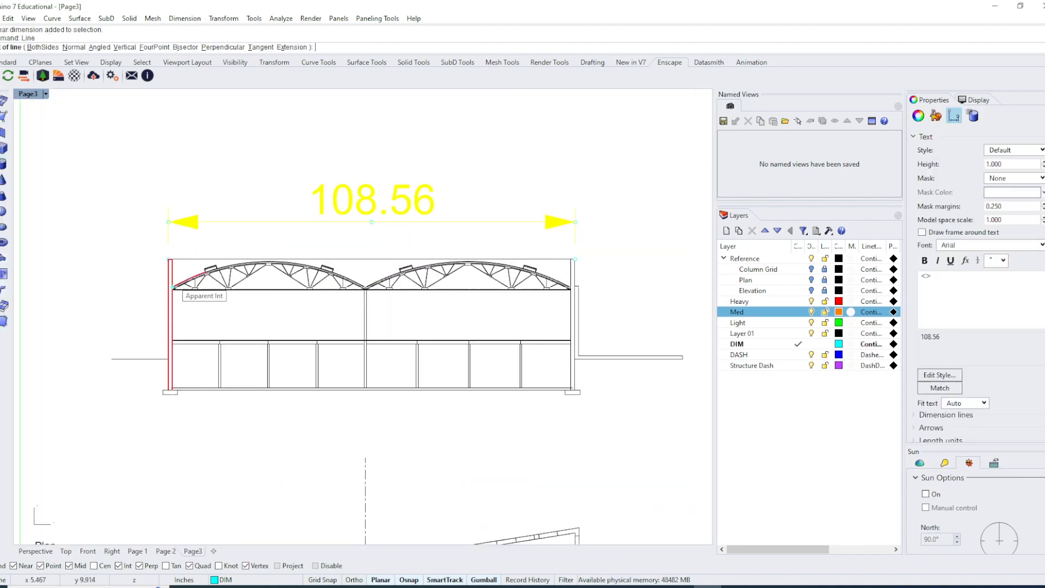
left_click(168, 259)
left_click(168, 140)
right_click_drag(593, 290, 553, 325)
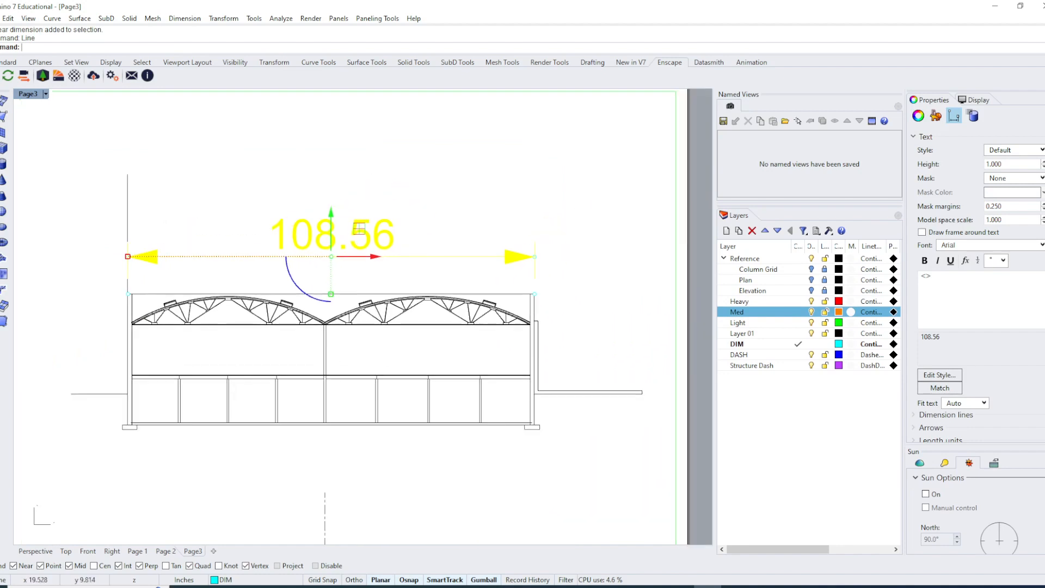
key("Return")
left_click(535, 306)
left_click(534, 186)
Dimension the distance between the upper ends of the two vertical layout lines, placing it above the first dimension.
type("D")
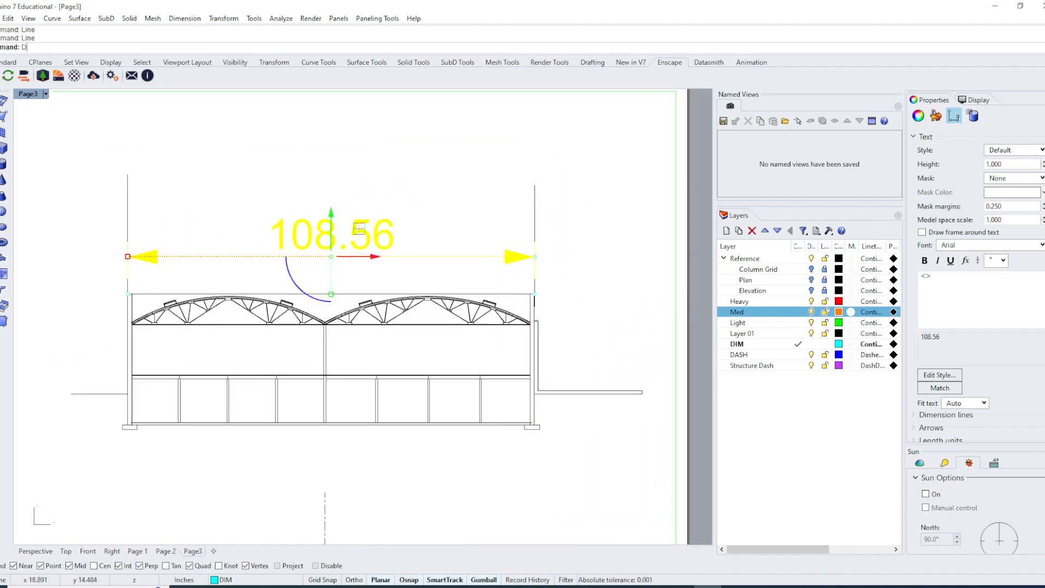
type("im")
key("Return")
left_click(127, 175)
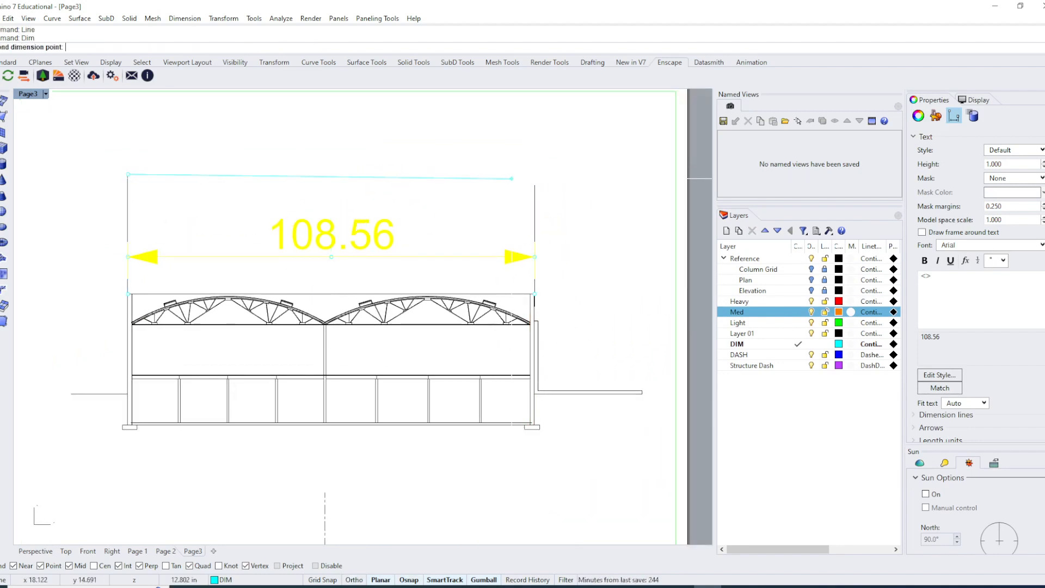
left_click(534, 185)
left_click(490, 153)
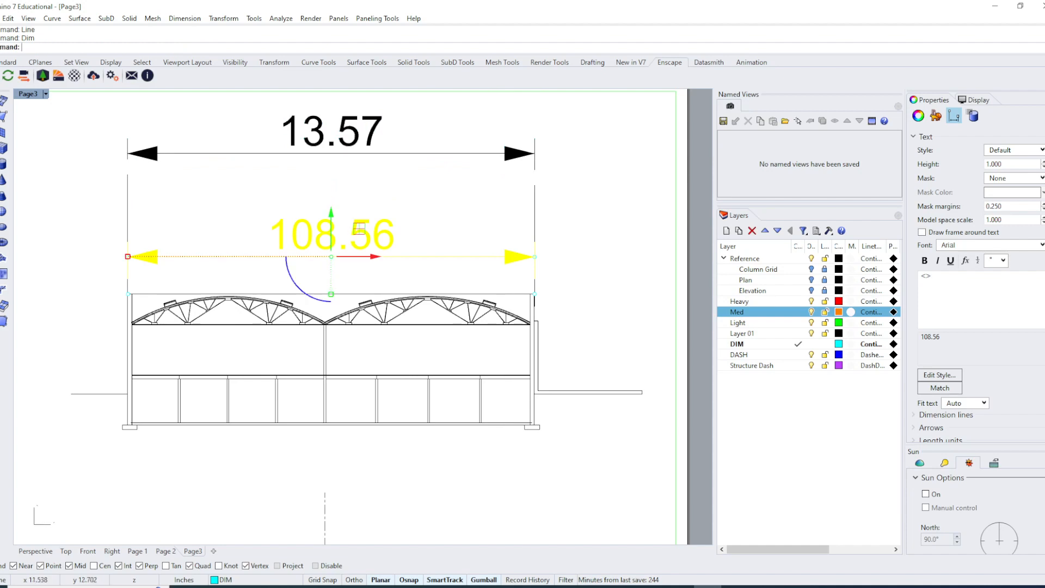
right_click_drag(339, 235, 355, 303)
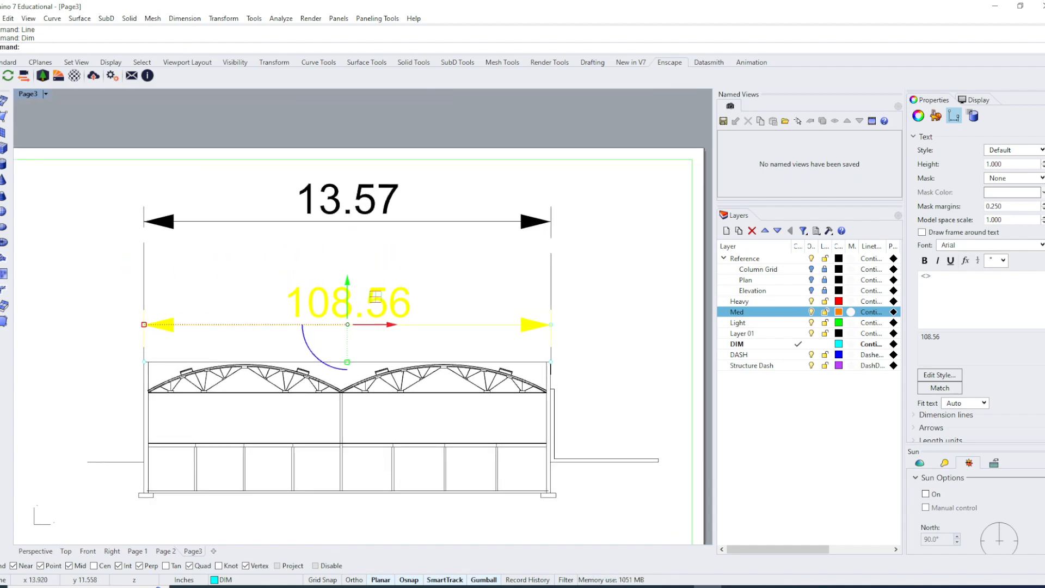
Delete both width dimensions and the two vertical lines above the section.
left_click(479, 334)
left_click_drag(480, 333, 393, 216)
key("Delete")
left_click_drag(587, 270, 132, 250)
type("d")
key("Return")
right_click_drag(228, 305, 200, 248)
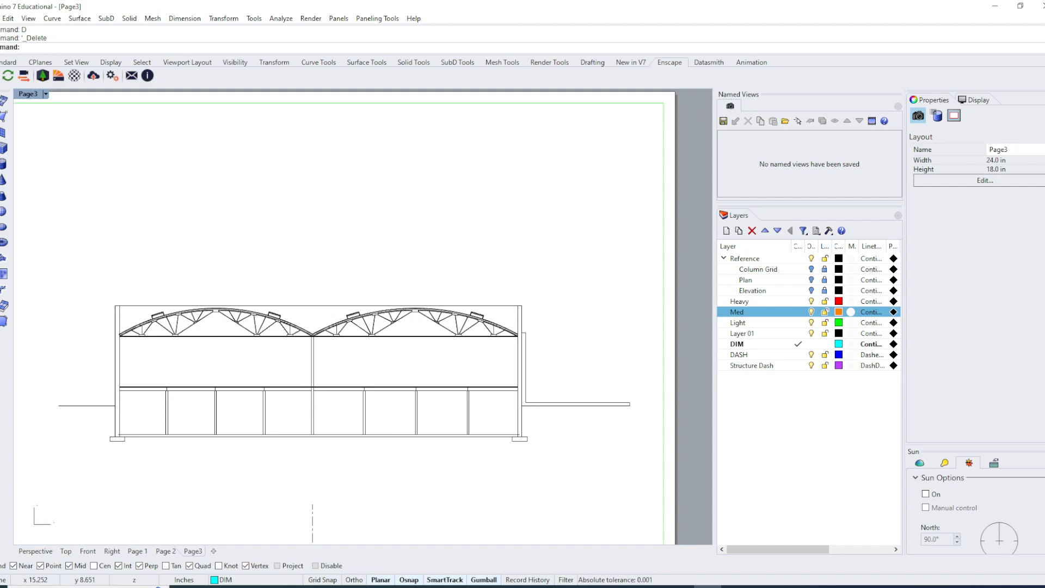
Dimension the section's overall width just above its outer wall tops, using the Foot-Inch Architectural annotation style.
type("Dim")
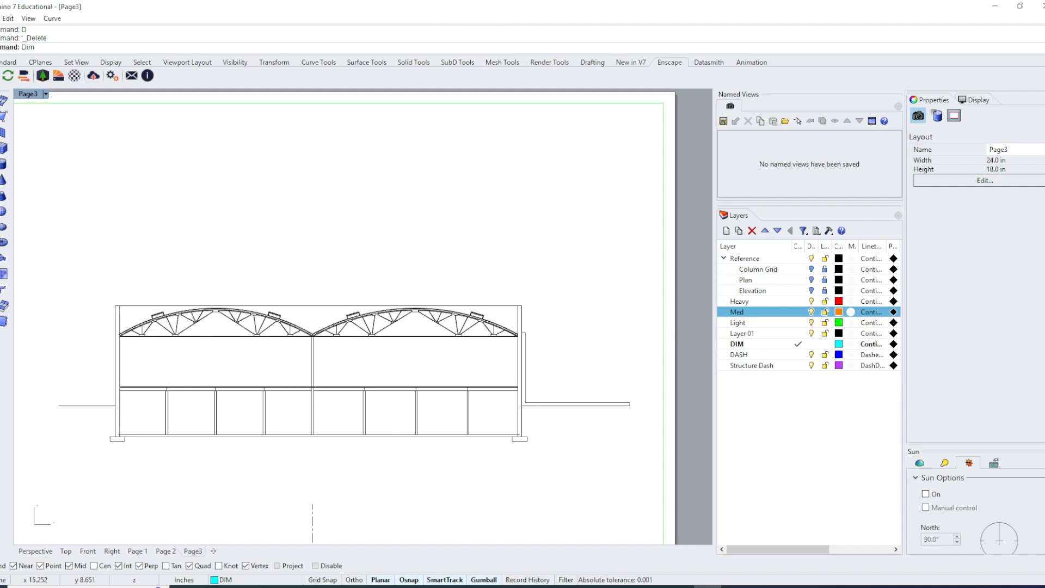
key("Return")
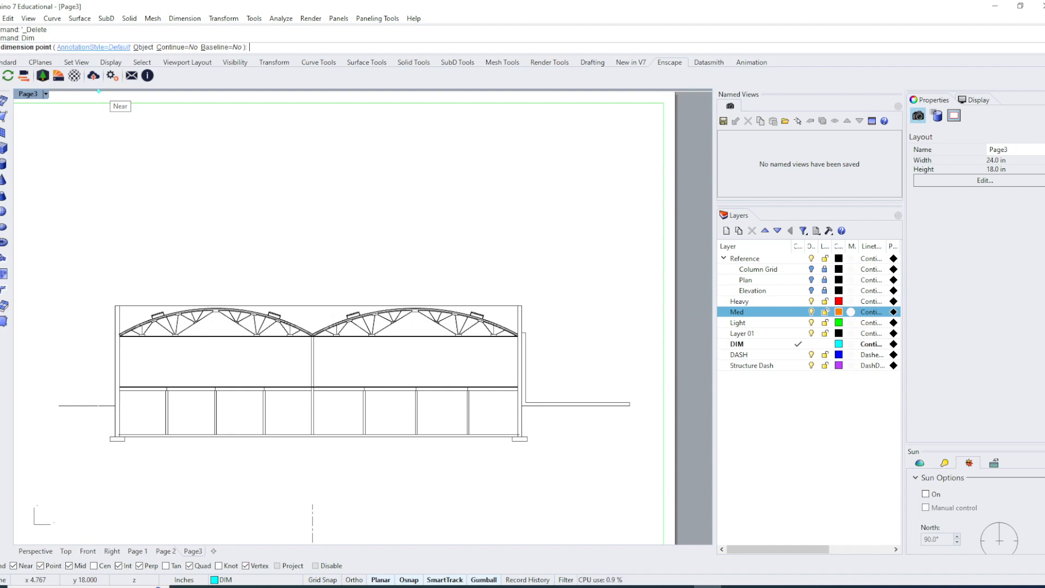
left_click(82, 47)
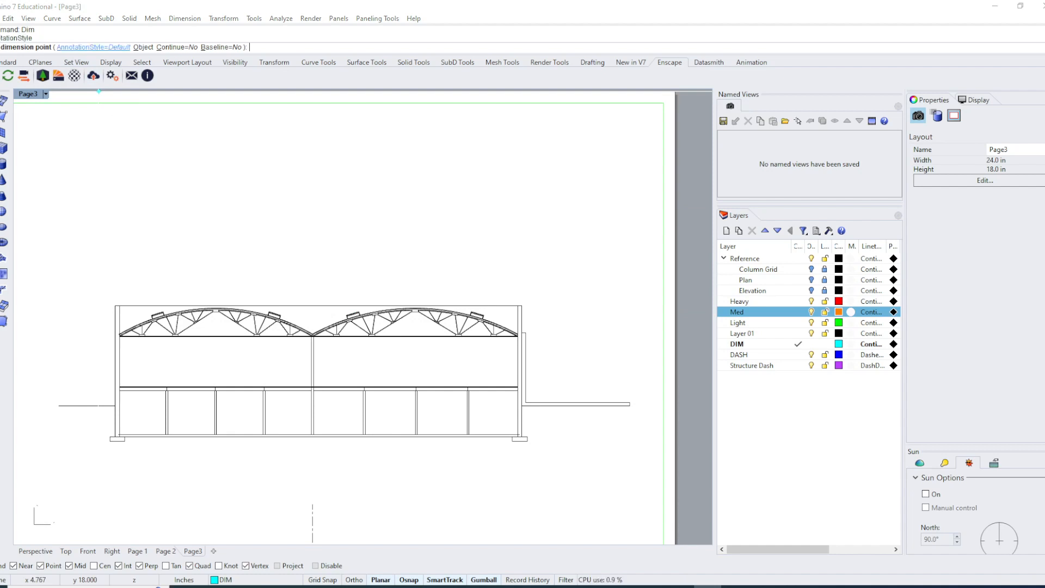
left_click(570, 290)
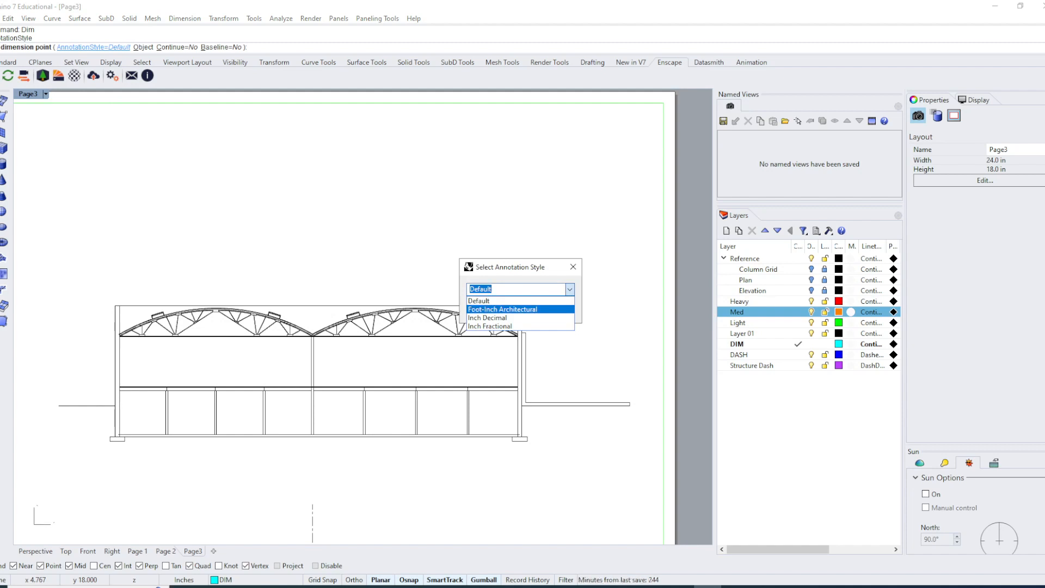
left_click(502, 309)
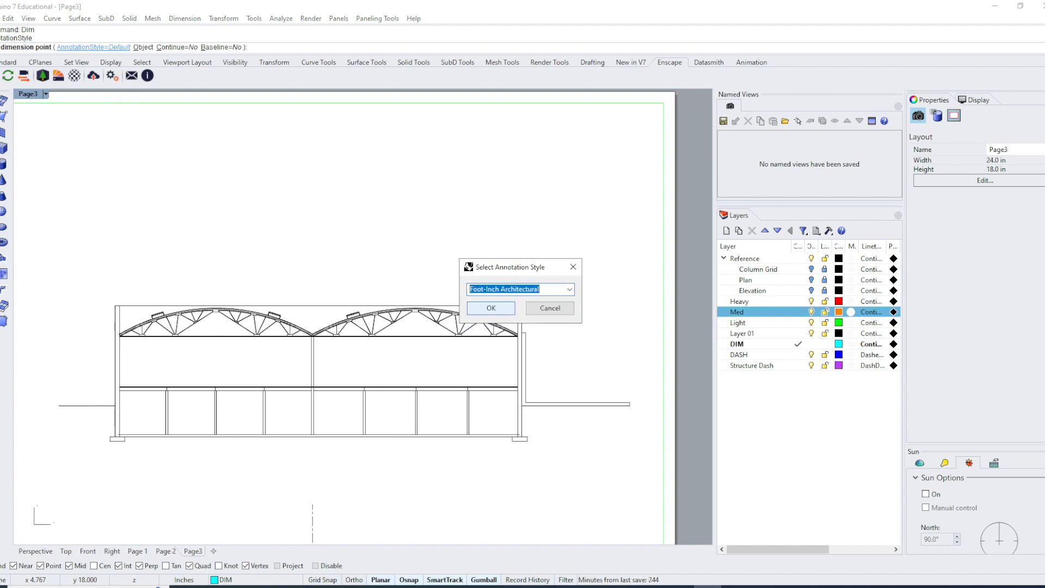
left_click(502, 308)
left_click(115, 306)
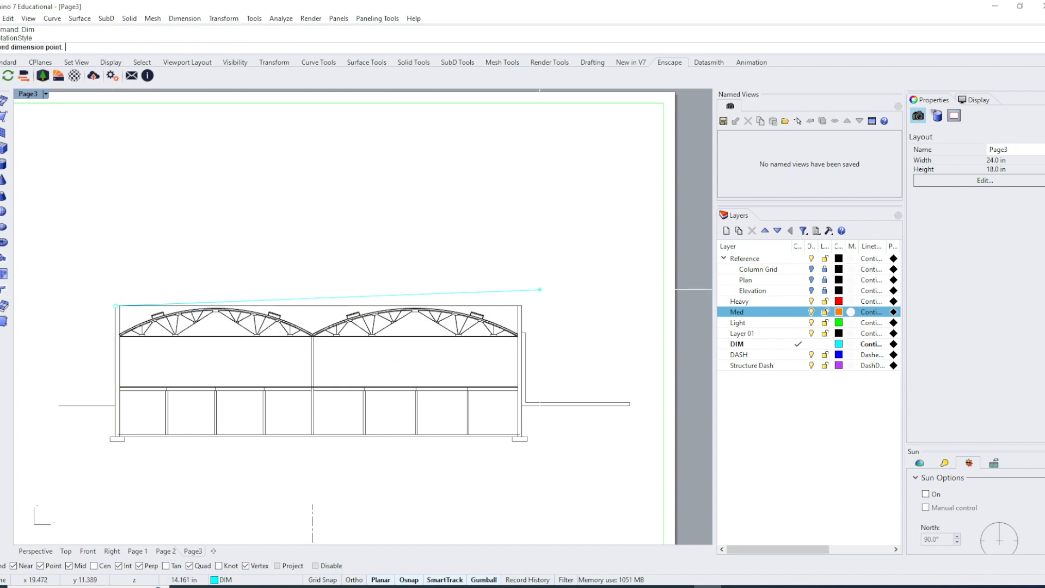
left_click(522, 306)
left_click(340, 280)
scroll(342, 286, "up", 2)
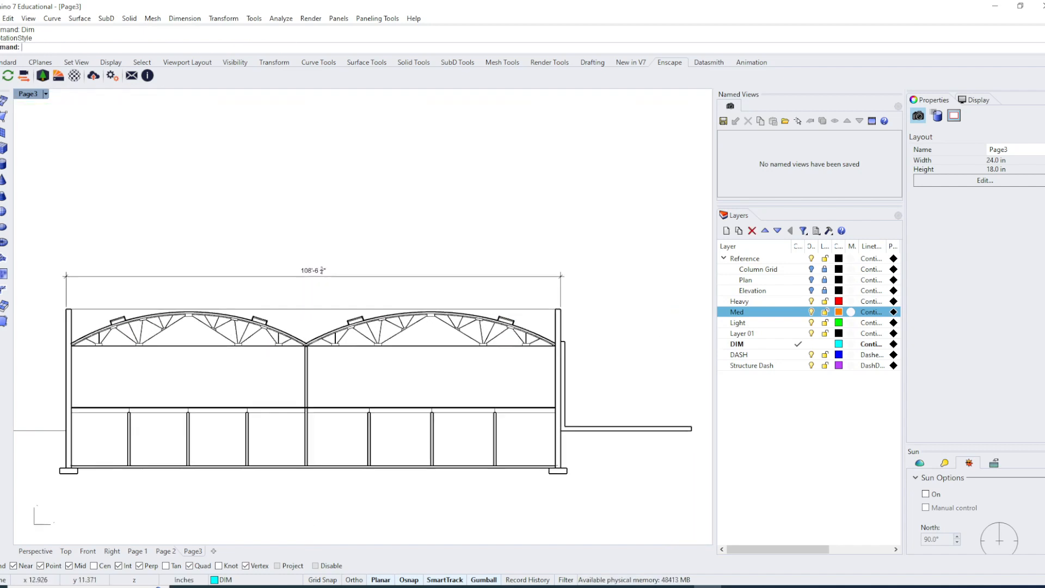
right_click_drag(409, 287, 425, 295)
Review the document's annotation styles and the choices for importing a style or creating one from a template.
type("Options")
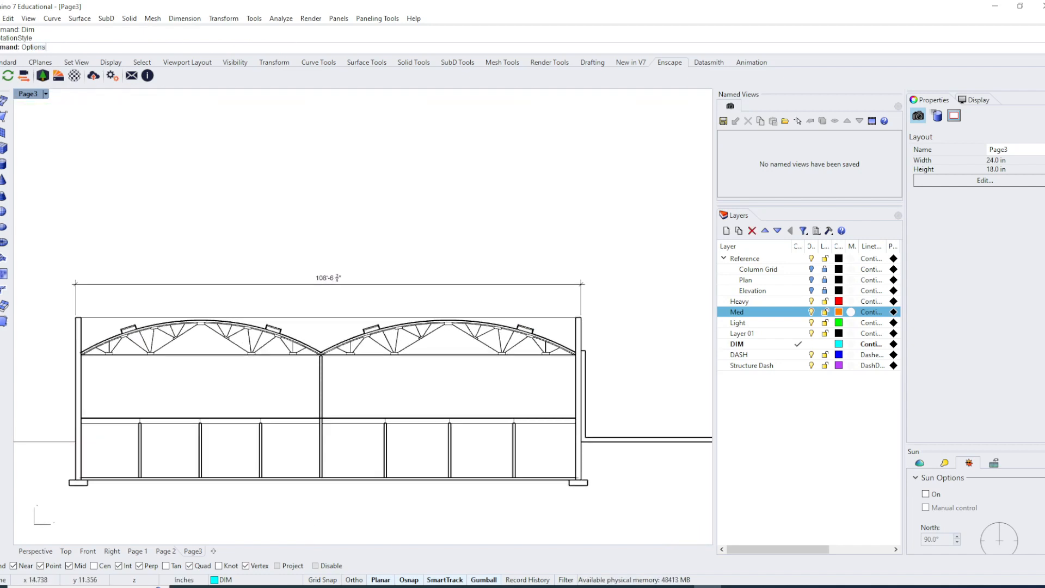
key("Return")
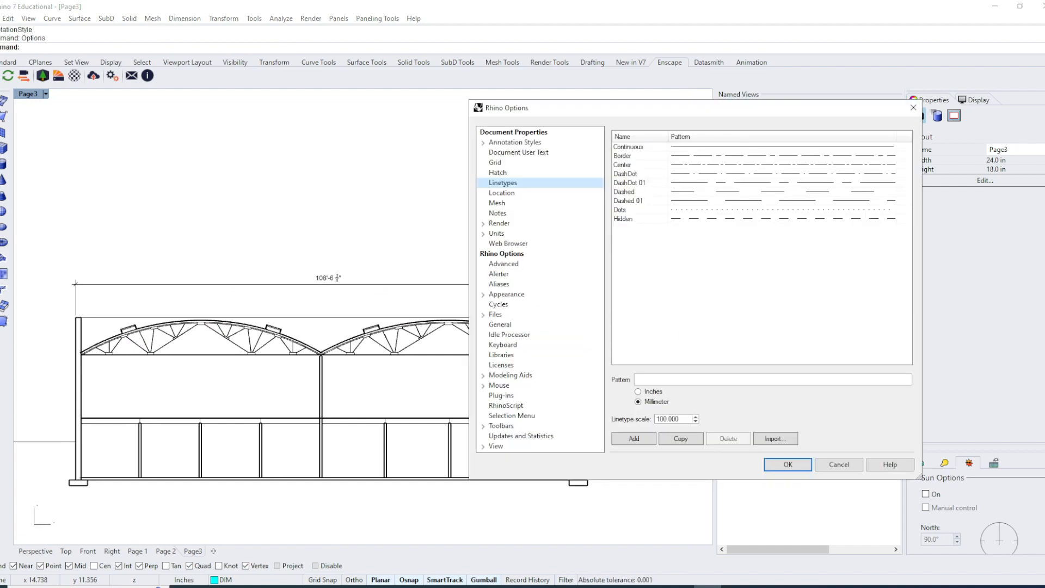
left_click(515, 142)
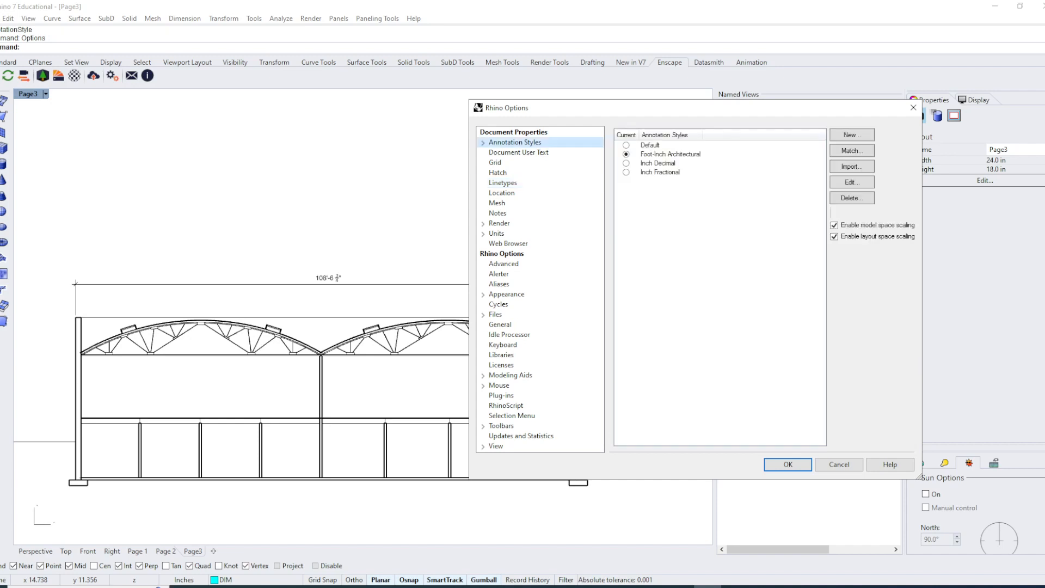
left_click_drag(665, 107, 483, 113)
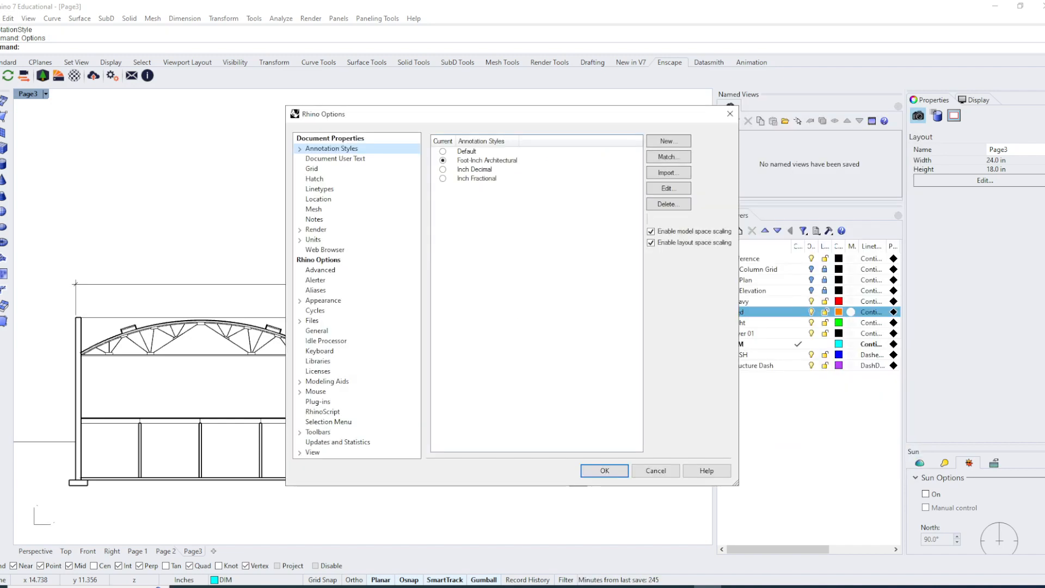
left_click(669, 172)
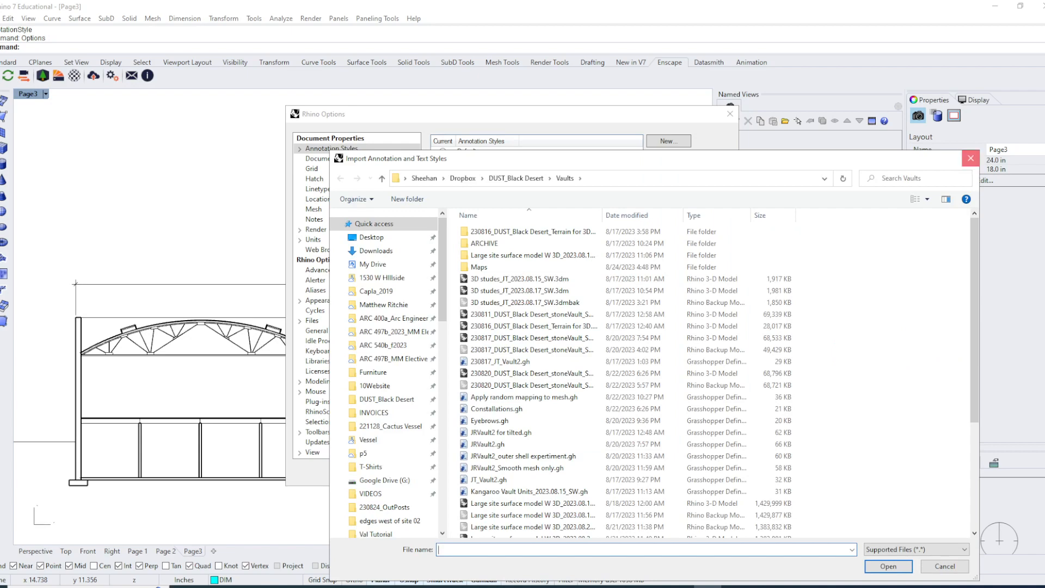
left_click(971, 158)
left_click(668, 141)
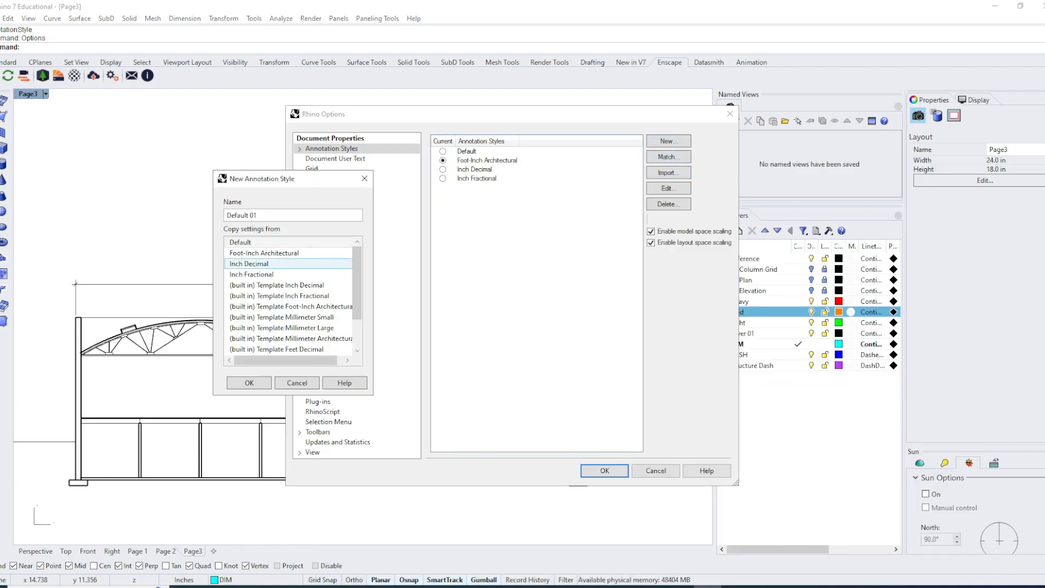
left_click_drag(287, 185, 153, 135)
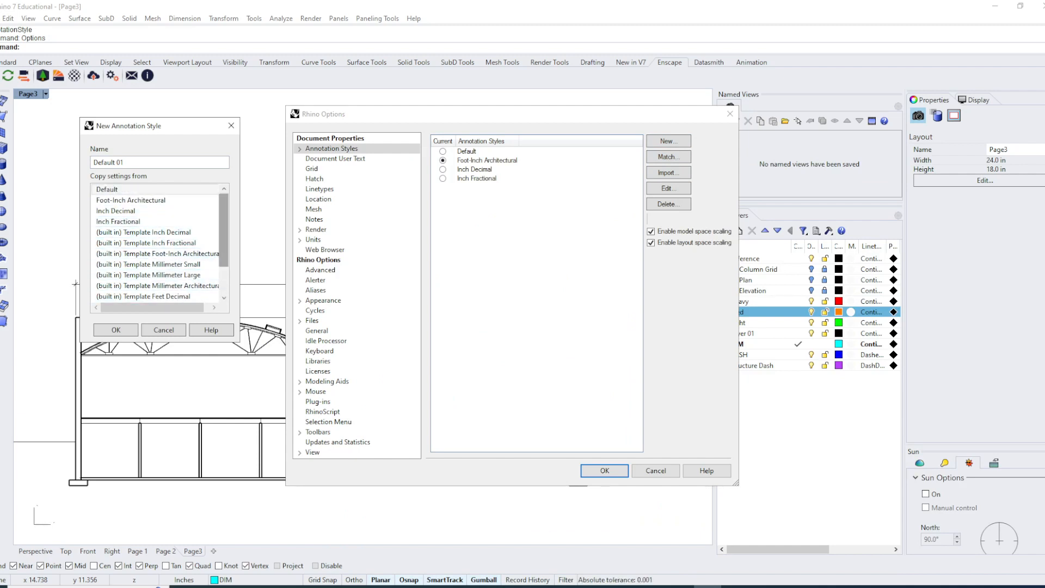
left_click(164, 329)
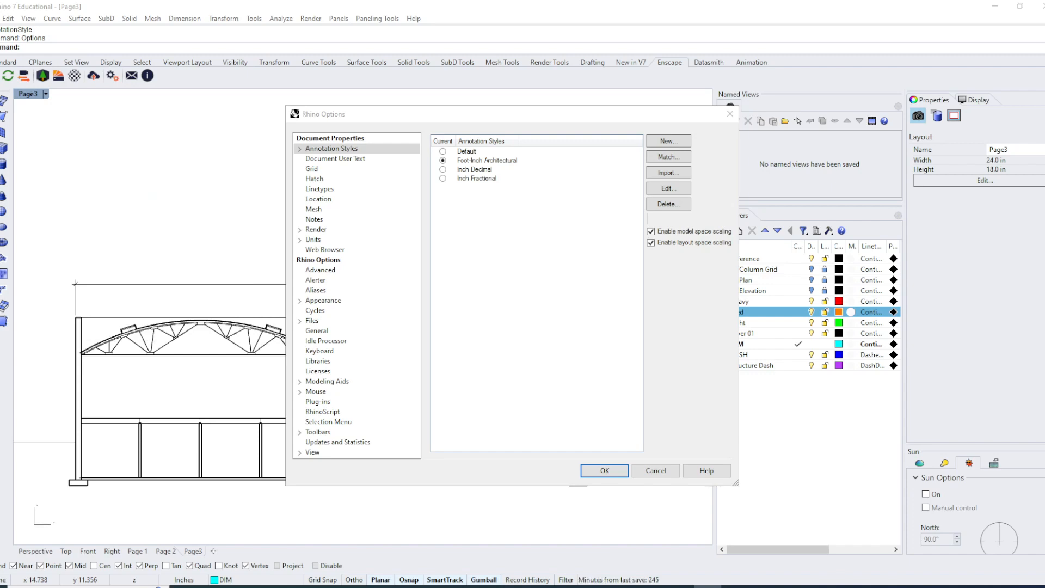
left_click(605, 471)
Examine the overall width dimension above the section on Page3 and its text properties.
right_click_drag(345, 298, 330, 306)
scroll(330, 307, "down", 4)
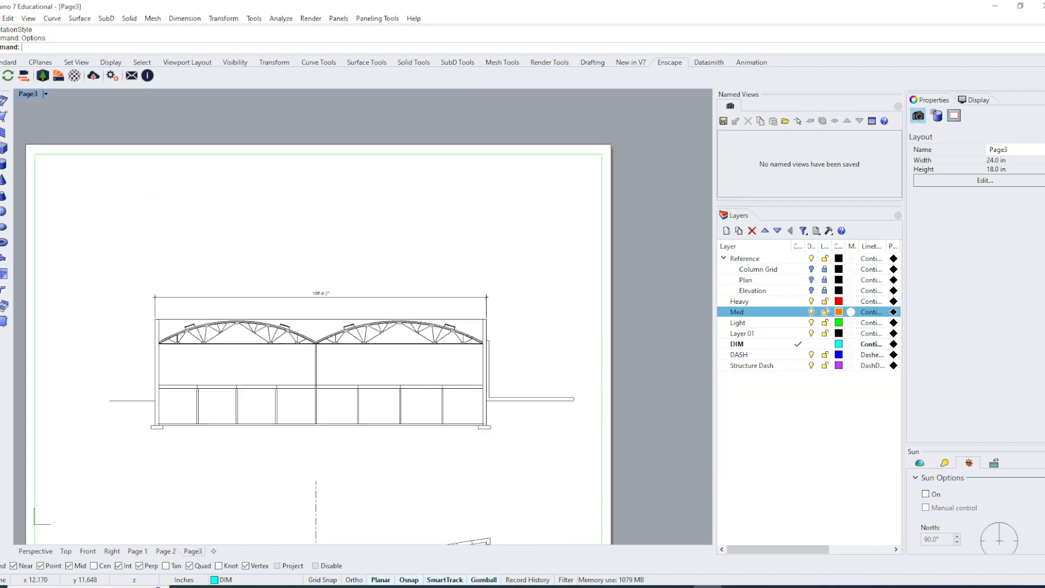
scroll(313, 294, "up", 10)
scroll(348, 309, "down", 5)
left_click(358, 307)
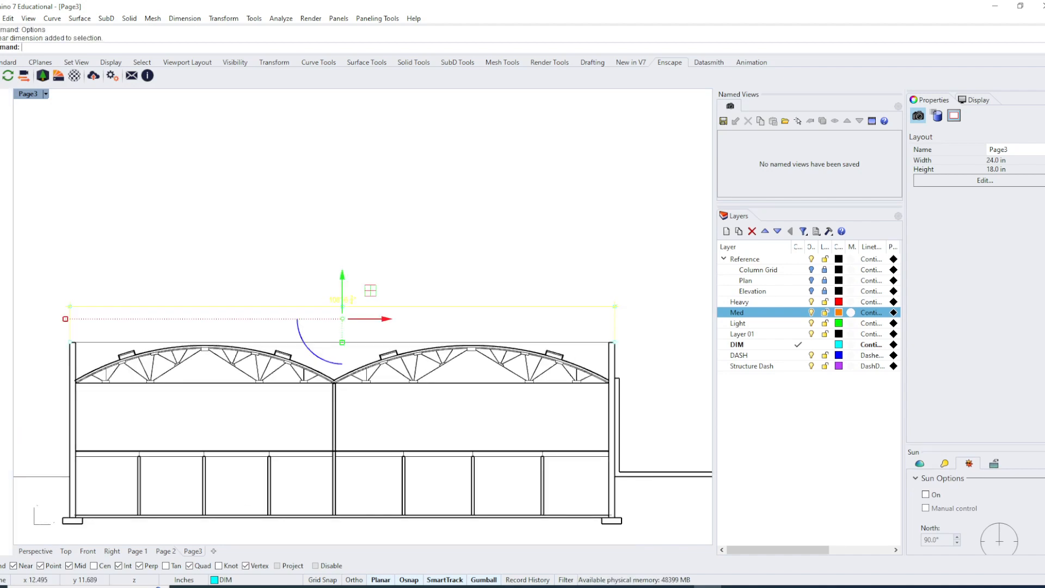
scroll(308, 312, "down", 3)
key("Escape")
left_click(332, 309)
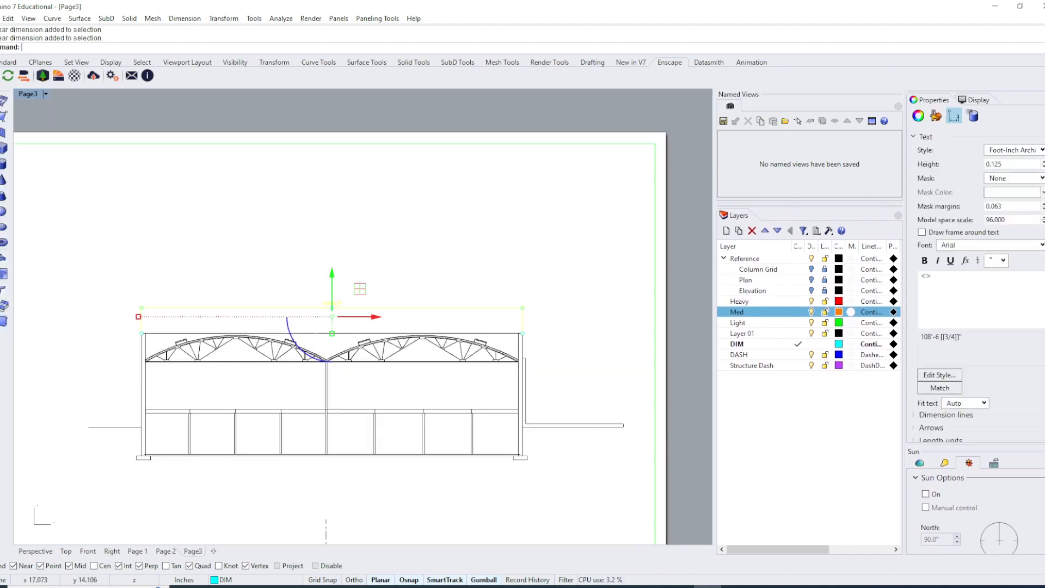
key("Escape")
scroll(519, 336, "down", 3)
In the Top view, dimension the height from the elevation's right floor-line end to the long wall panel's top, placing it beside the elevation.
left_click(66, 552)
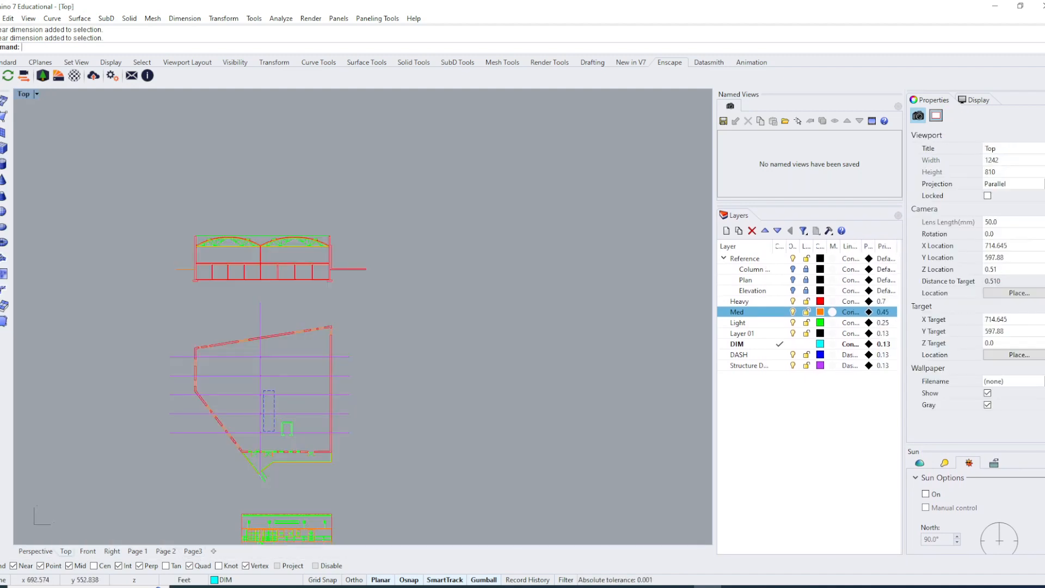
scroll(335, 373, "down", 3)
right_click_drag(365, 442, 383, 382)
scroll(385, 380, "up", 3)
type("Dim")
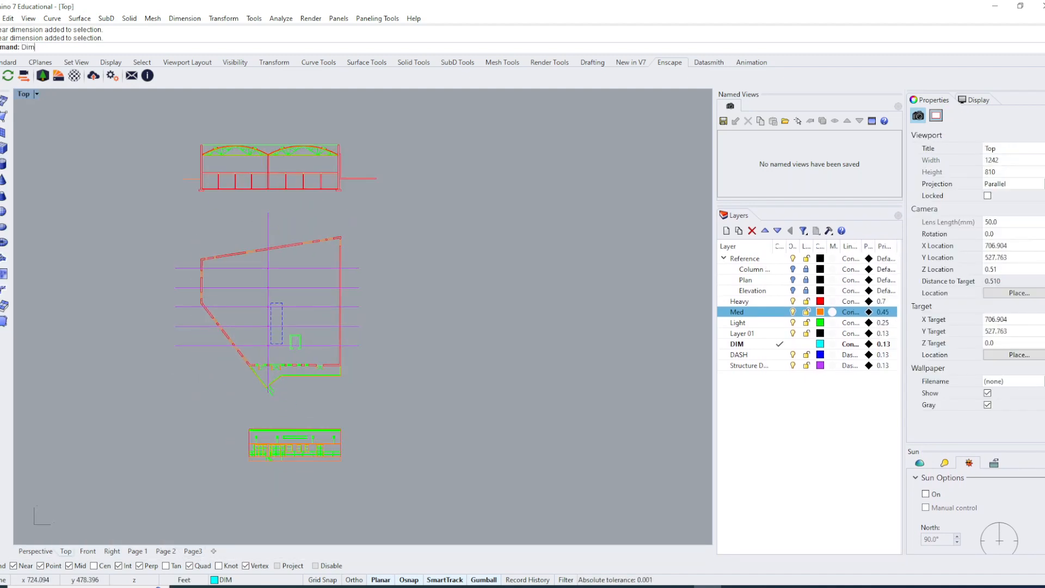
key("Return")
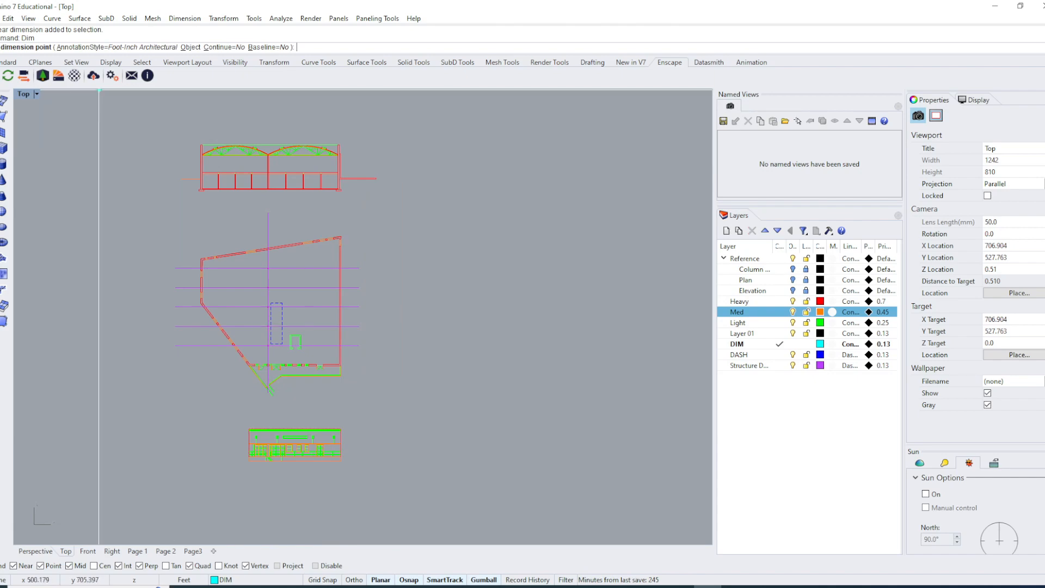
scroll(341, 402, "up", 5)
left_click(273, 357)
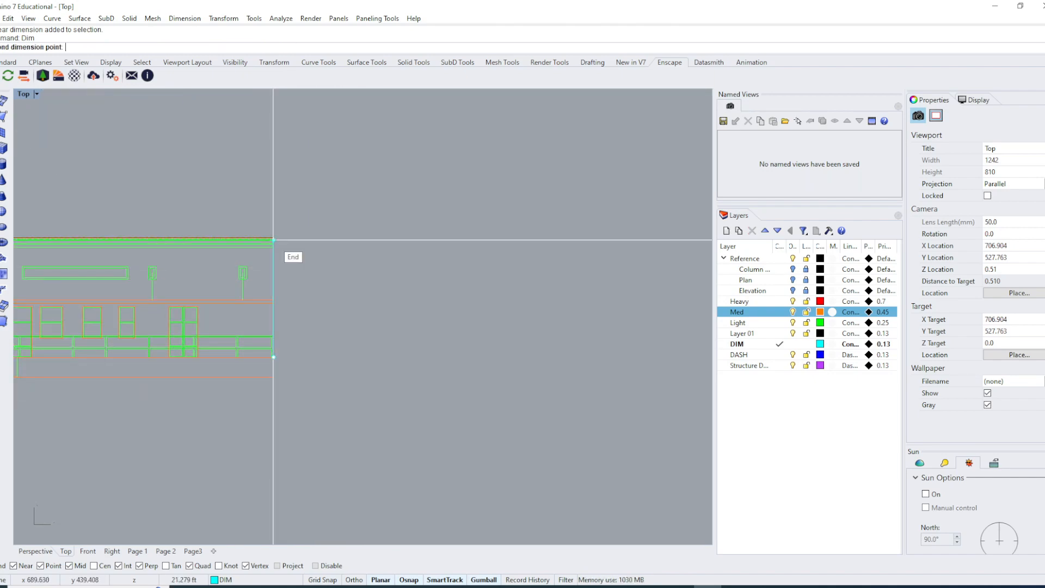
right_click_drag(273, 240, 461, 325)
scroll(461, 325, "up", 3)
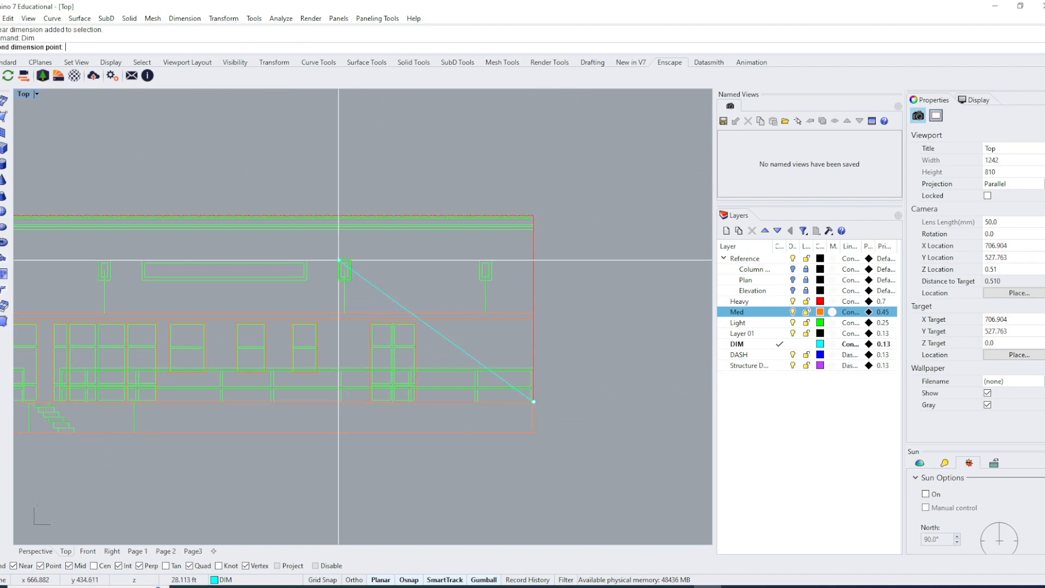
left_click(307, 261)
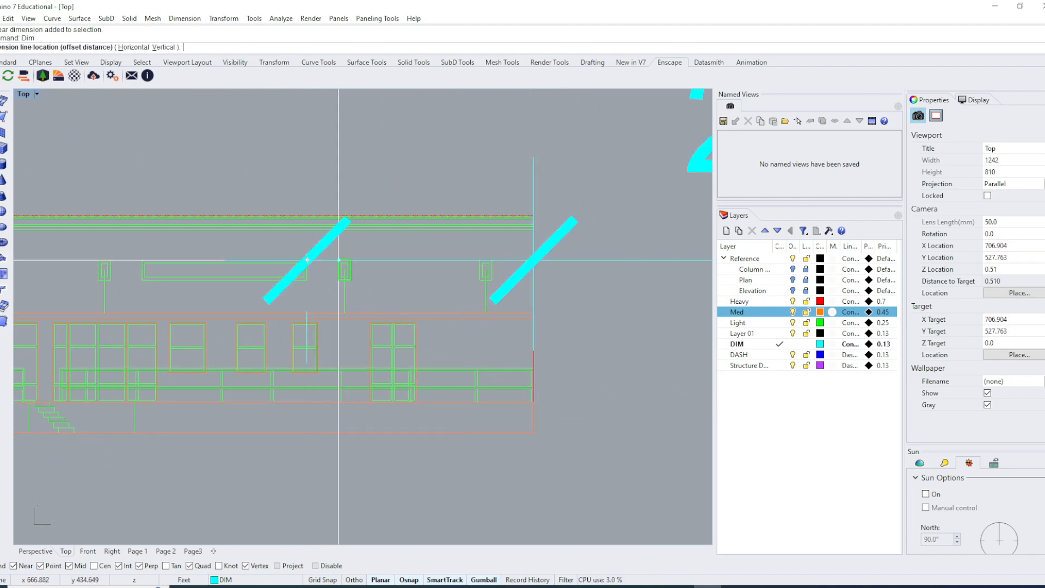
scroll(456, 350, "down", 4)
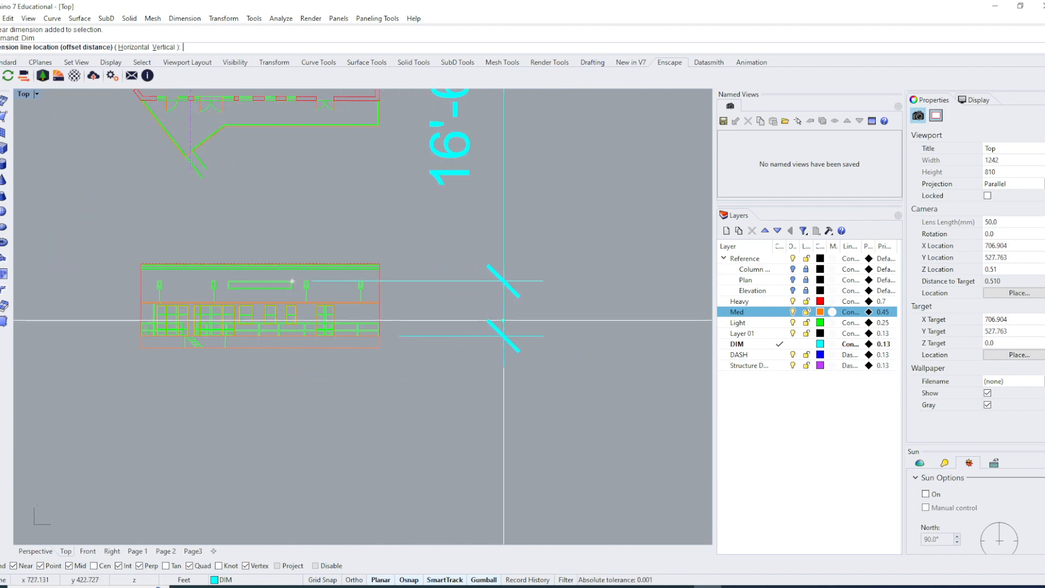
left_click(480, 320)
right_click_drag(480, 320, 498, 489)
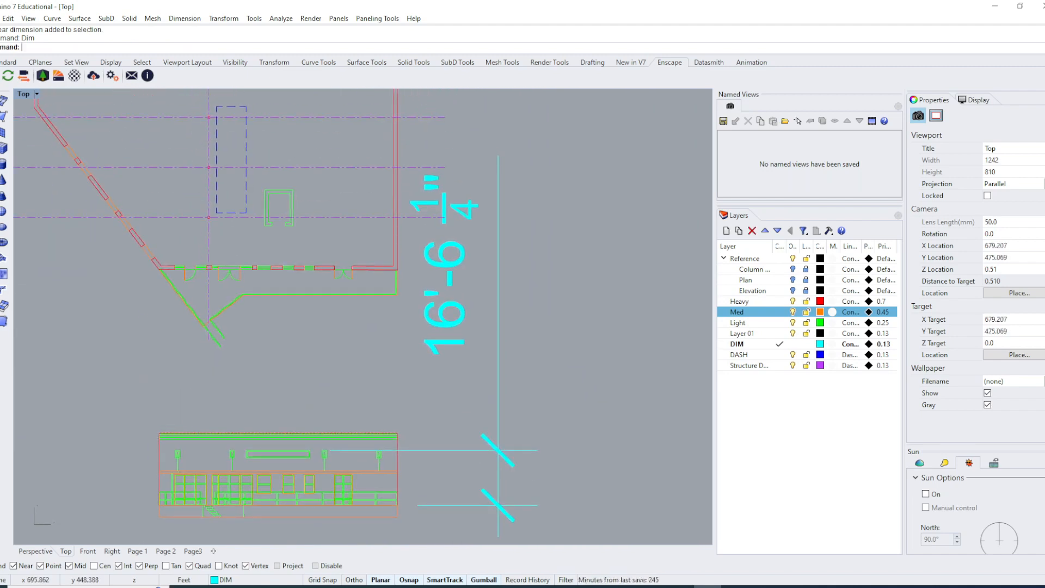
right_click_drag(418, 405, 400, 376)
Move the height dimension line close to the elevation's right edge so it fits inside the Page 1 detail.
left_click(165, 551)
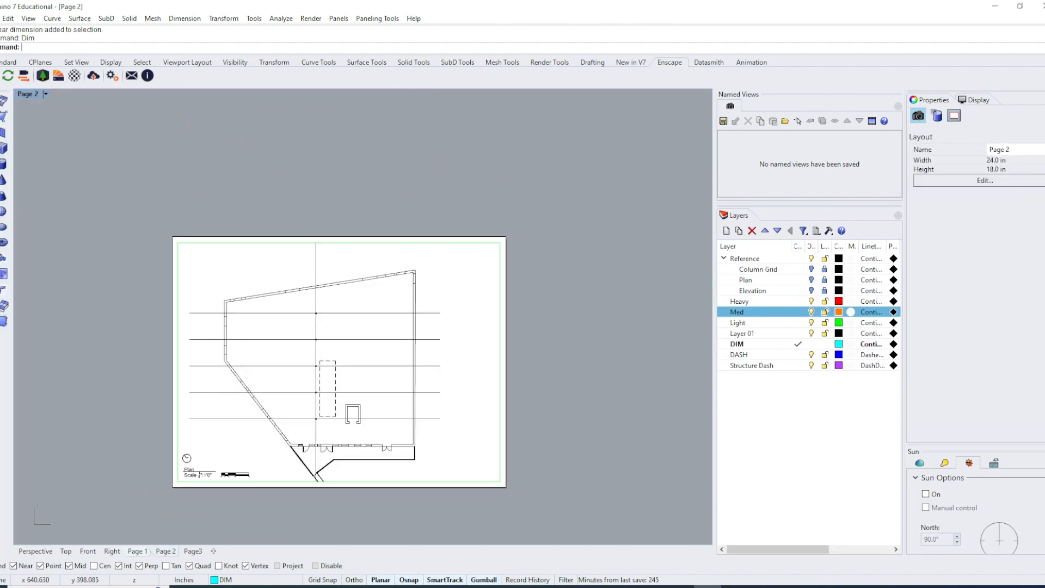
left_click(138, 550)
right_click_drag(478, 381, 333, 440)
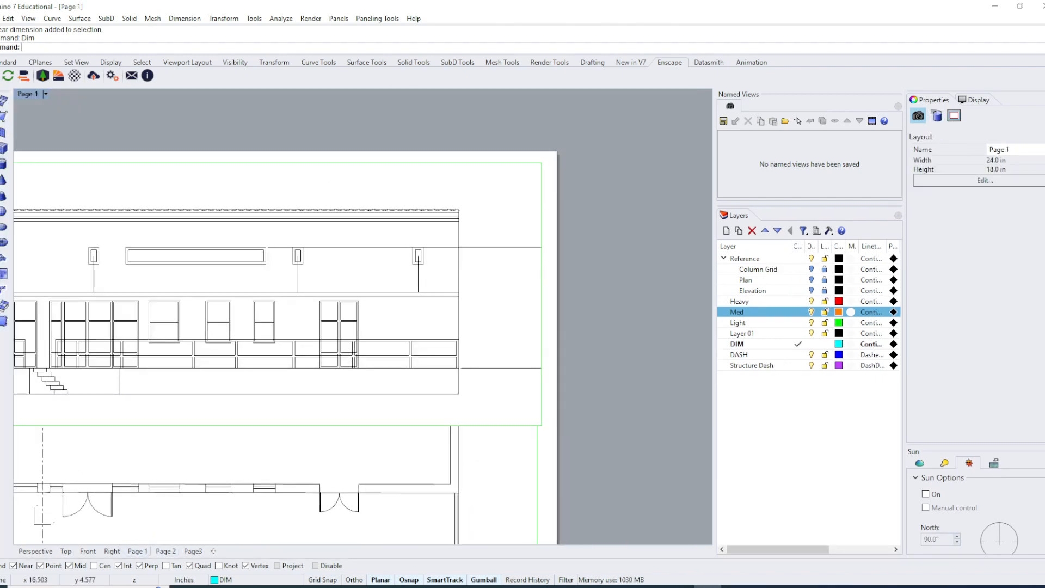
left_click(66, 551)
left_click(458, 437)
left_click_drag(438, 502, 472, 374)
left_click_drag(497, 429, 437, 429)
key("Escape")
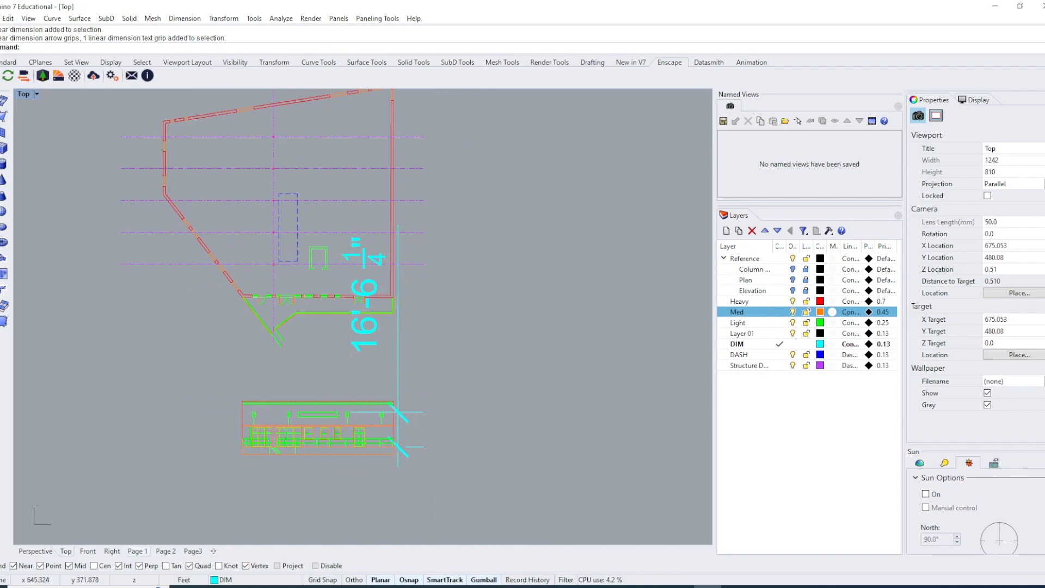
left_click(137, 550)
right_click_drag(483, 332, 570, 390)
scroll(494, 340, "up", 3)
scroll(494, 340, "up", 1)
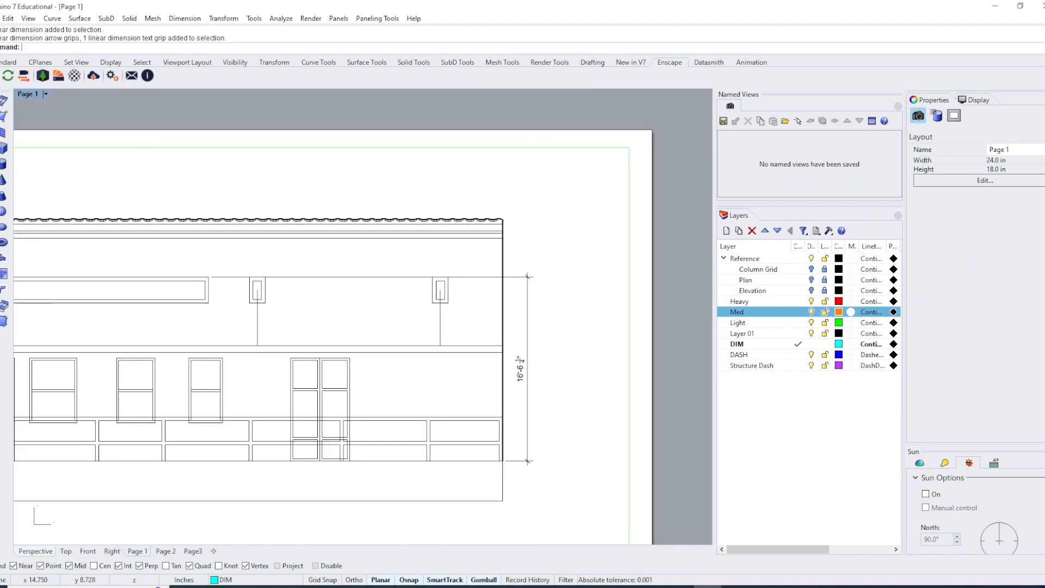
Set the model space scale of the elevation's height dimension to 12 in the Top view.
left_click(66, 551)
scroll(398, 384, "down", 3)
scroll(403, 395, "up", 6)
right_click_drag(403, 395, 326, 426)
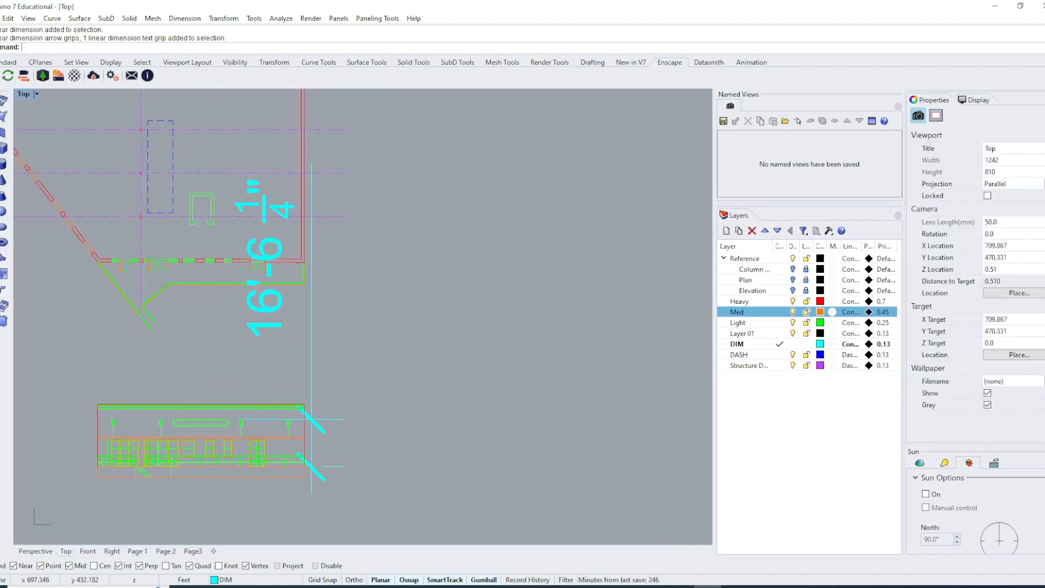
left_click(324, 420)
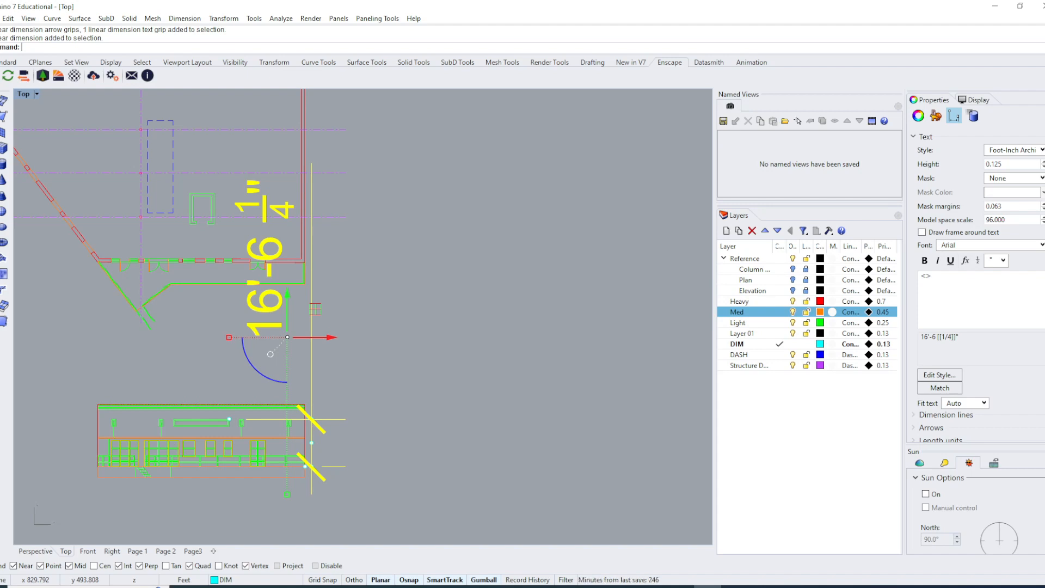
double_click(996, 220)
type("152")
double_click(992, 220)
type("12")
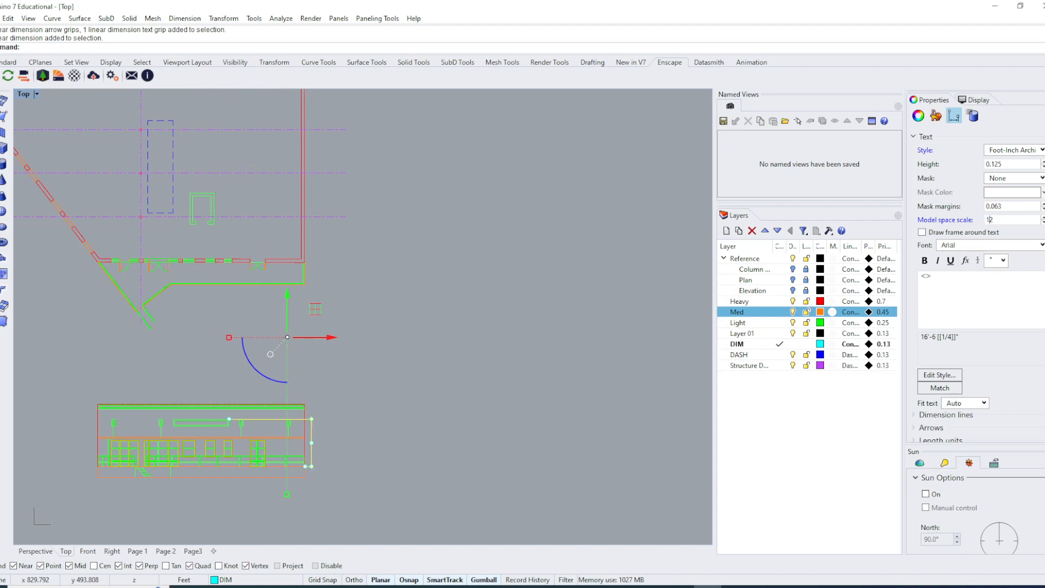
left_click(560, 333)
scroll(316, 468, "up", 8)
right_click_drag(304, 467, 329, 430)
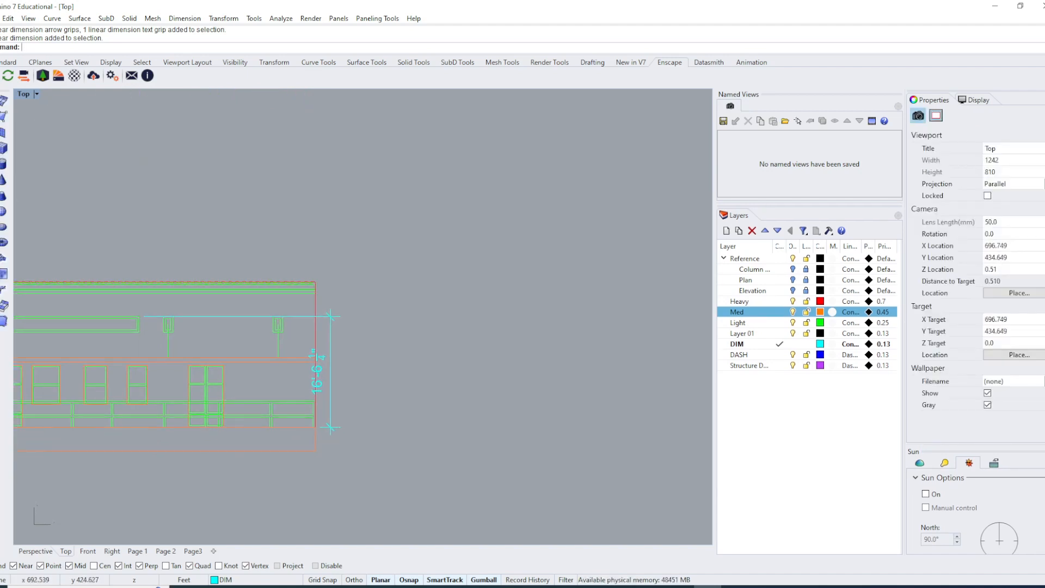
Check the height dimension on Page 1, and set its model space scale to 4 in the Top view.
left_click(330, 417)
left_click(138, 552)
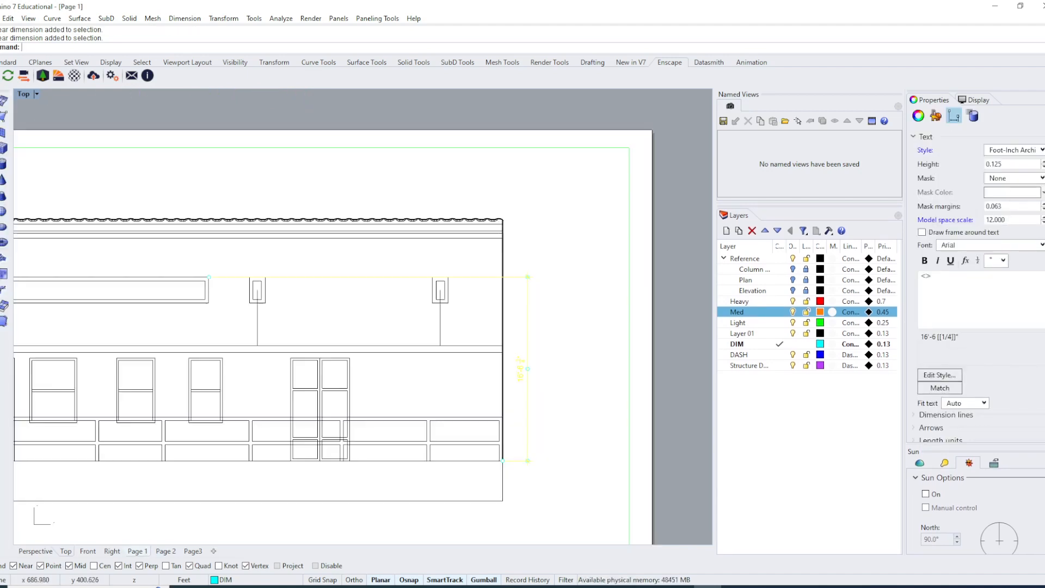
left_click(66, 552)
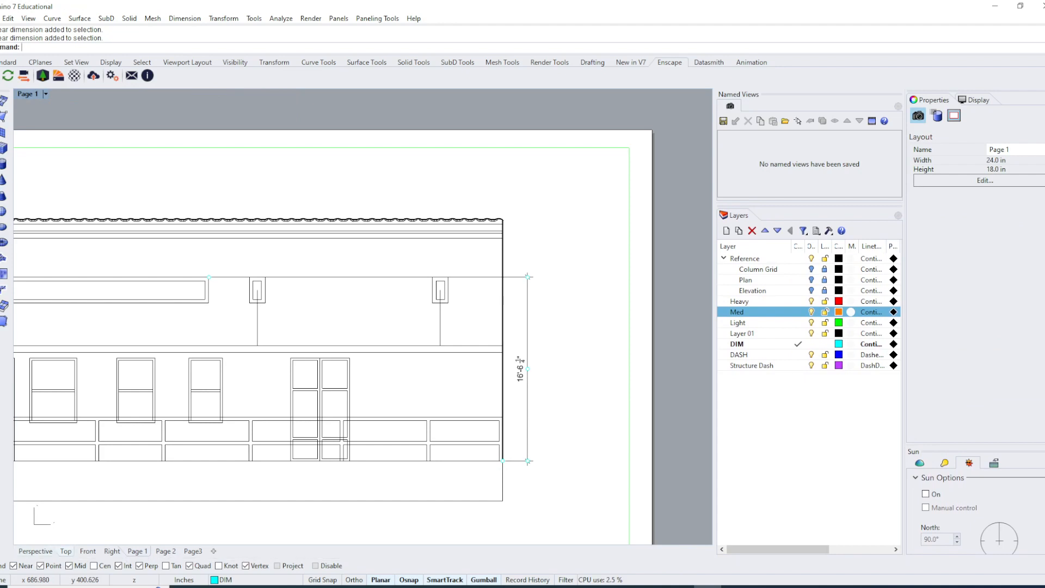
left_click(331, 407)
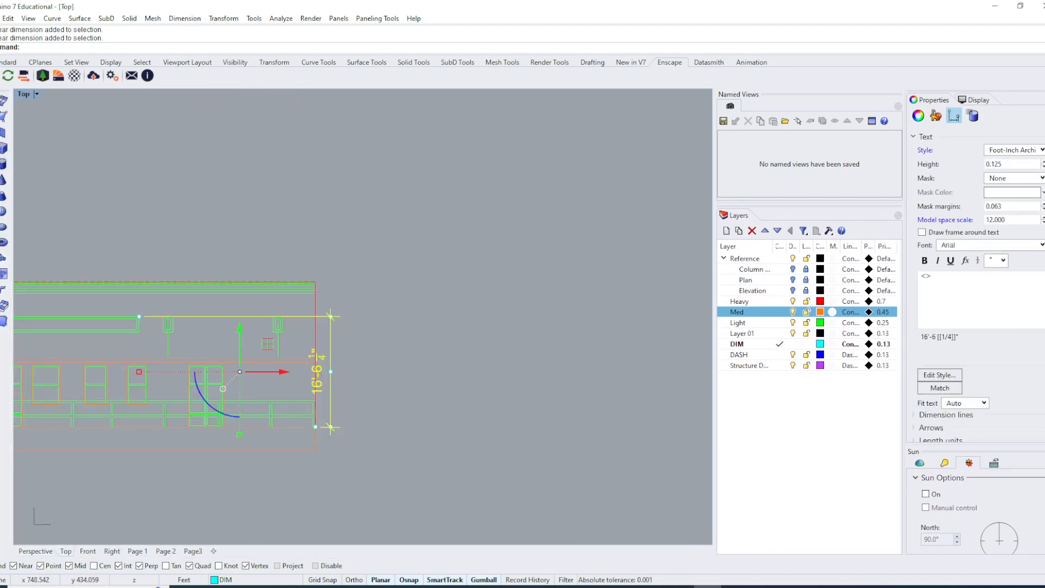
double_click(996, 220)
type("4")
left_click(490, 330)
right_click_drag(321, 347, 363, 335)
scroll(364, 334, "up", 2)
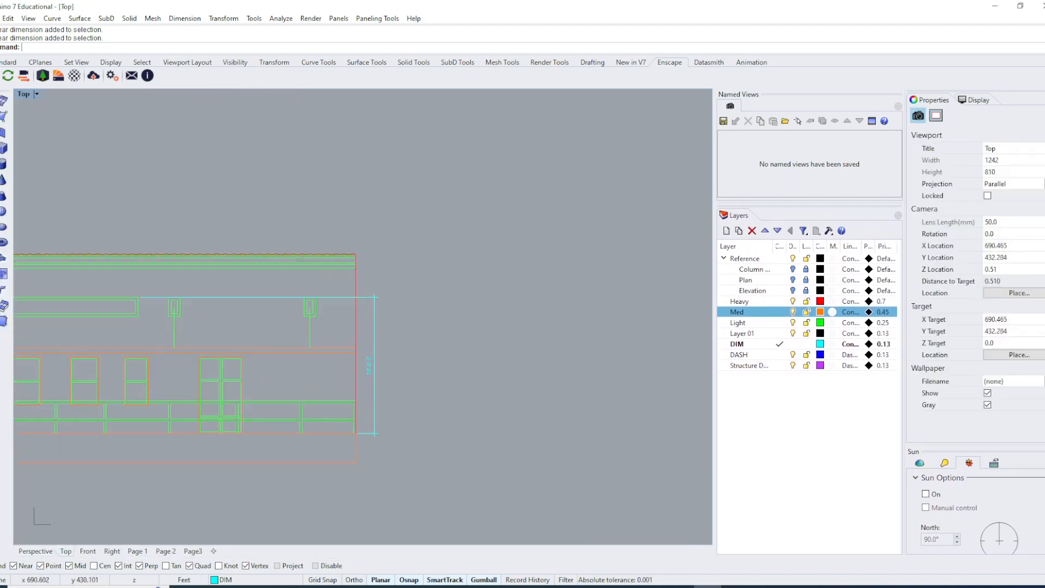
scroll(252, 438, "up", 2)
Compare how the dimensions appear on Page 1, on Page3 and in the model views.
left_click(137, 552)
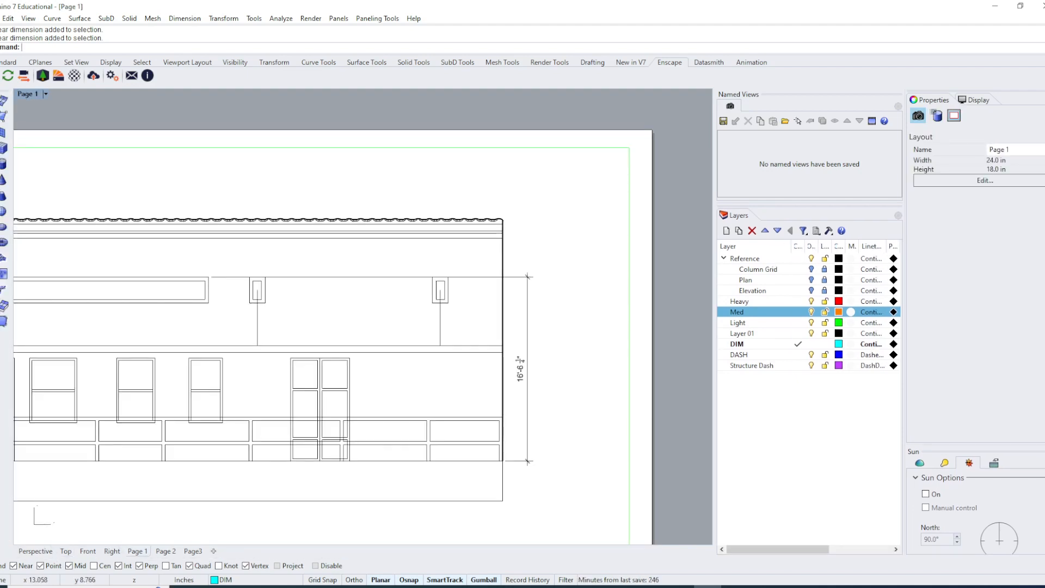
left_click(193, 552)
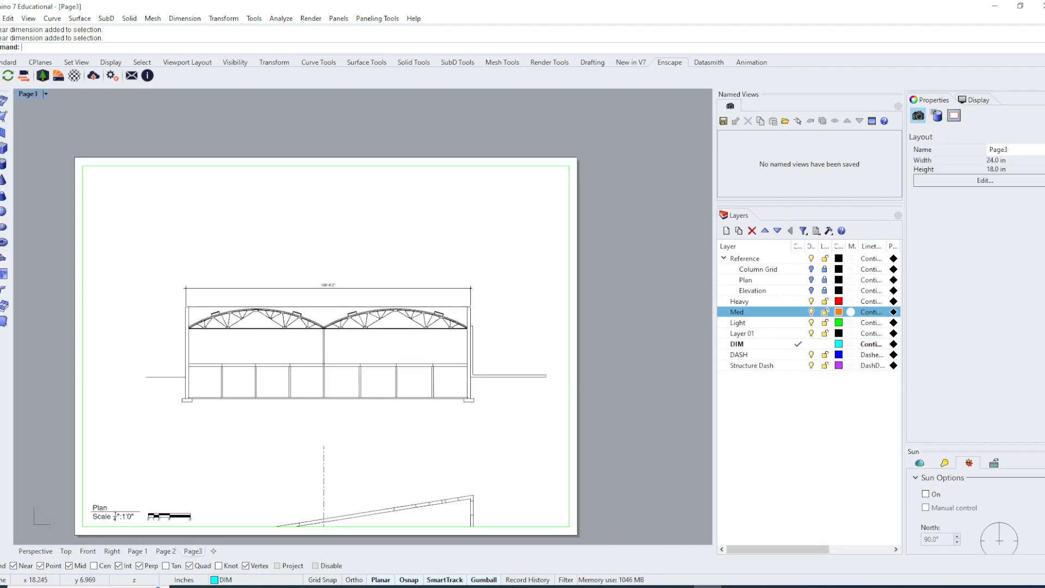
right_click_drag(457, 389, 412, 384)
left_click(66, 552)
left_click(35, 552)
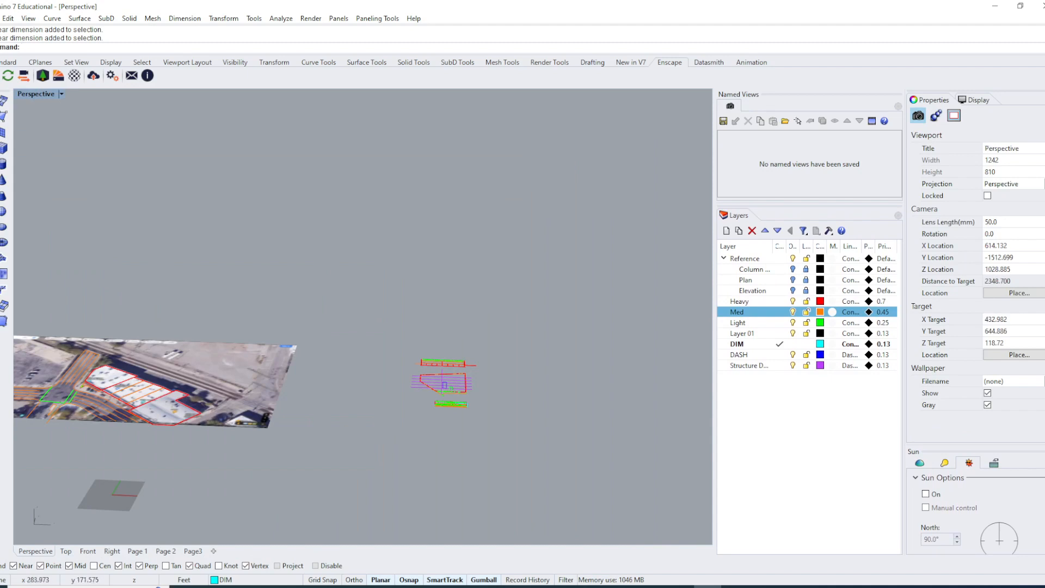
right_click_drag(272, 454, 296, 506)
left_click(66, 551)
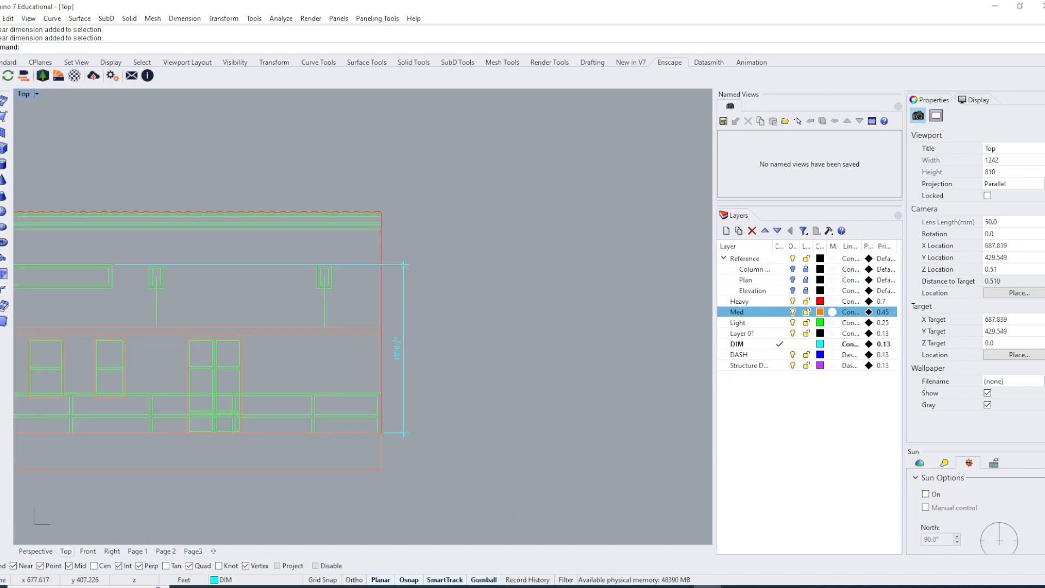
Place the text "Plan" just below the elevation in the Top view, using the Foot-Inch Architectural style.
scroll(413, 403, "down", 4)
right_click_drag(458, 371, 527, 382)
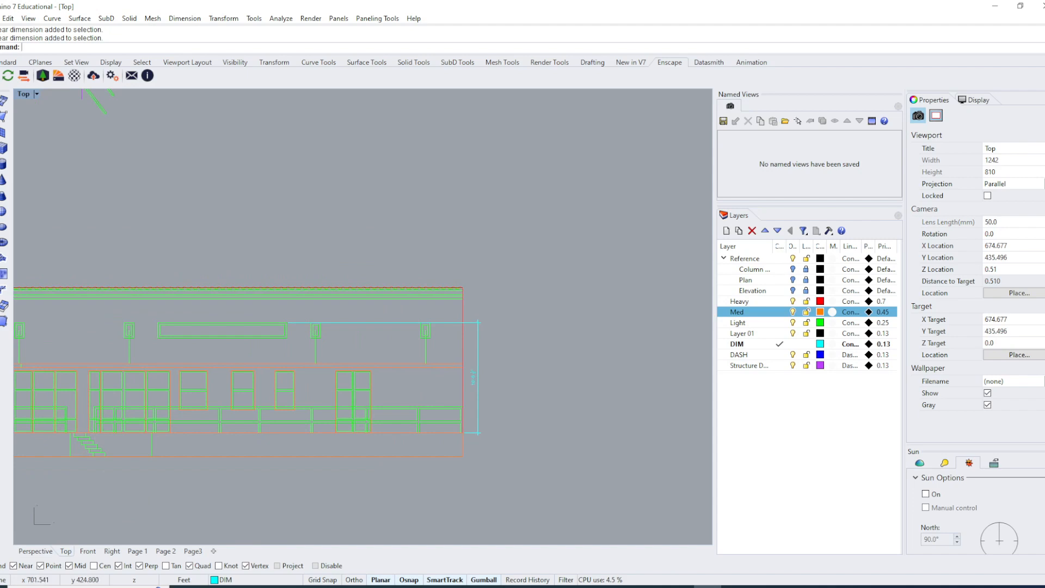
scroll(292, 442, "down", 3)
type("Text")
key("Return")
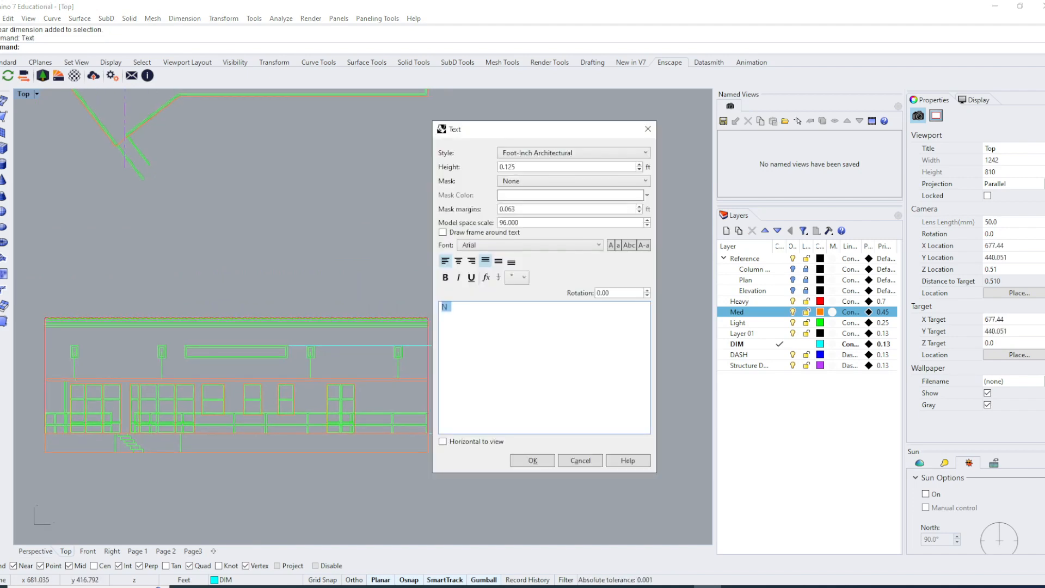
type("Plan")
left_click(532, 460)
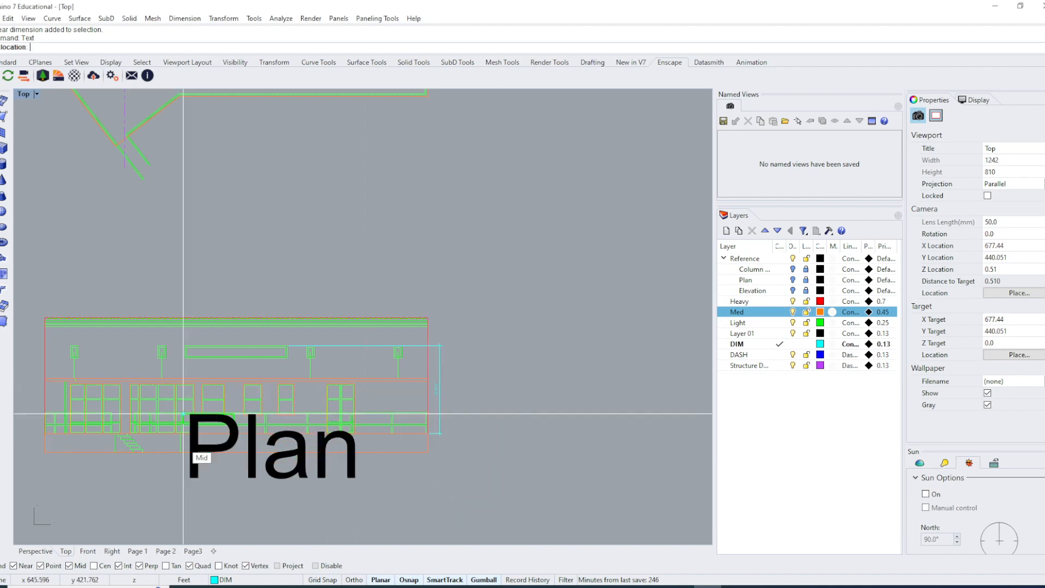
right_click_drag(171, 430, 231, 377)
left_click(100, 419)
left_click(115, 448)
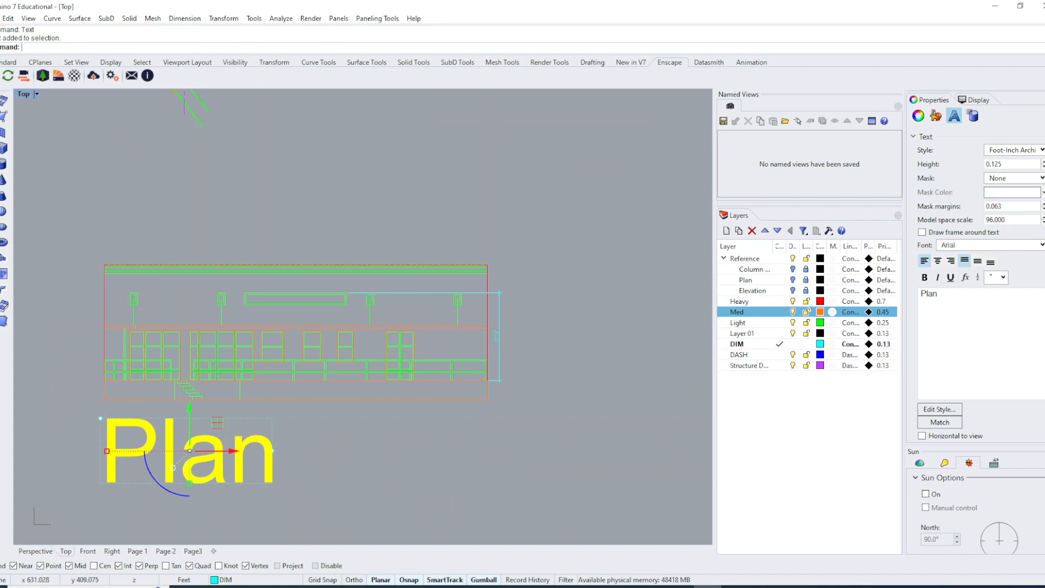
Move the Plan text up onto the elevation in the Top view and check its size on Page 1.
left_click(138, 551)
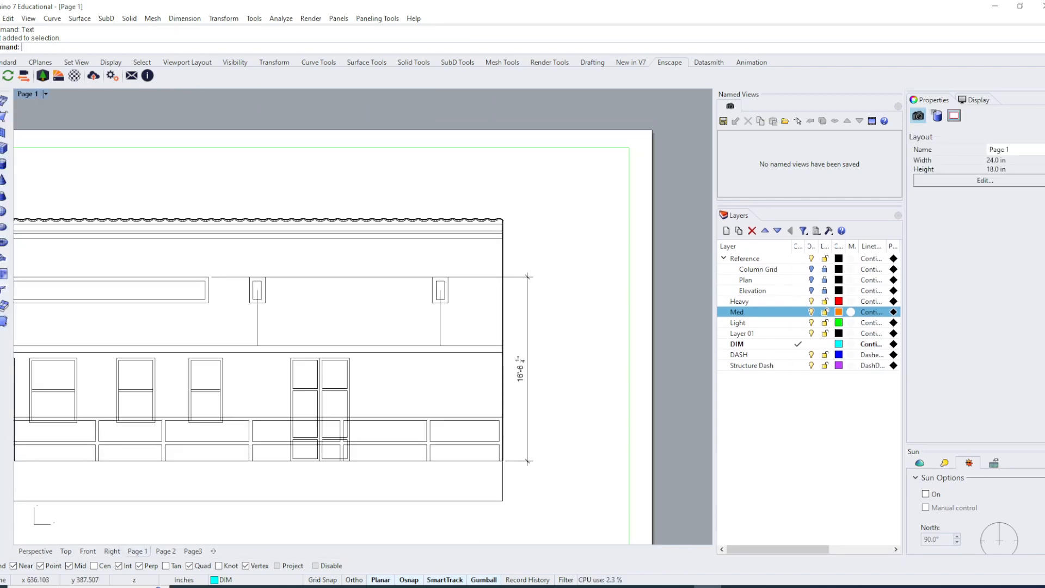
scroll(438, 279, "down", 6)
right_click_drag(310, 345, 516, 167)
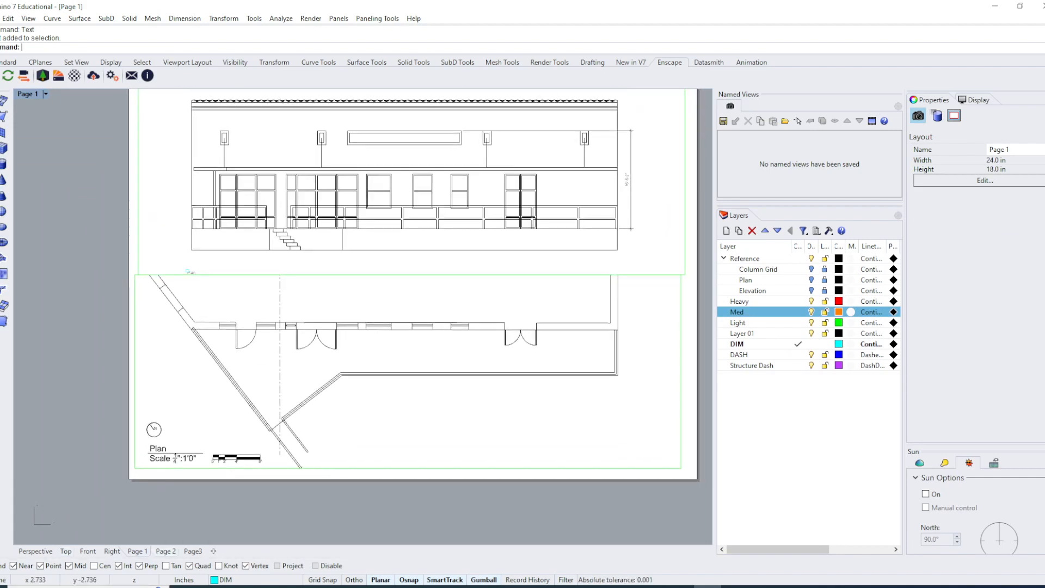
left_click(66, 551)
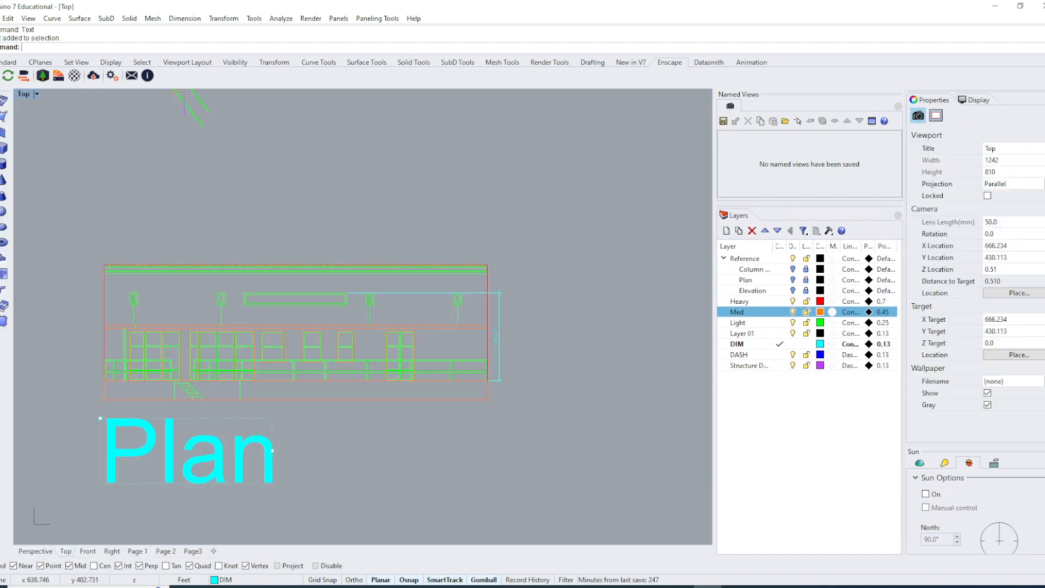
left_click_drag(217, 462, 224, 375)
left_click(137, 551)
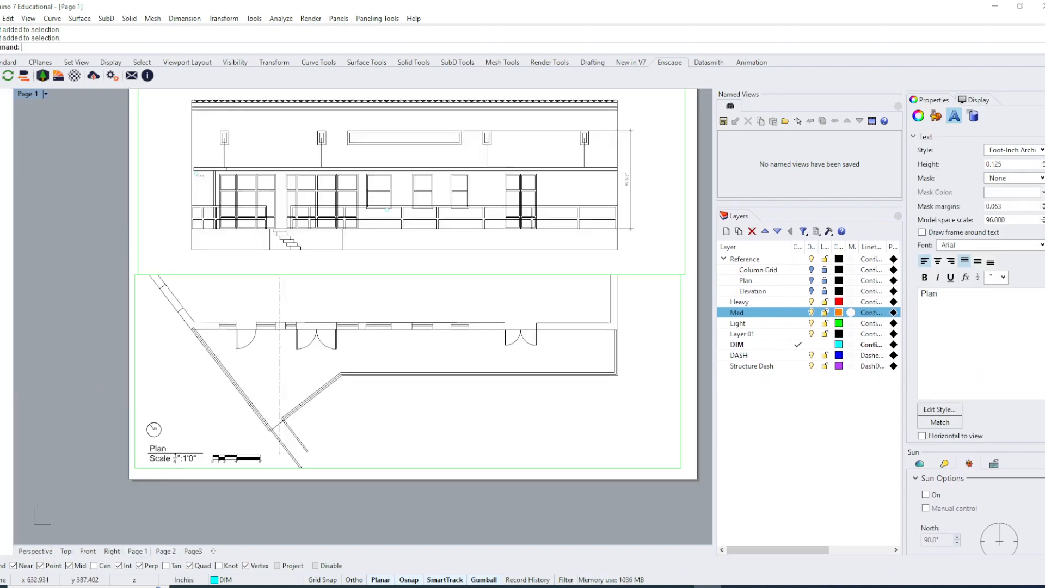
right_click_drag(201, 187, 176, 384)
scroll(175, 248, "up", 10)
Set the Plan text's model space scale to 4 and move it just below the elevation's lower-left corner.
left_click(66, 552)
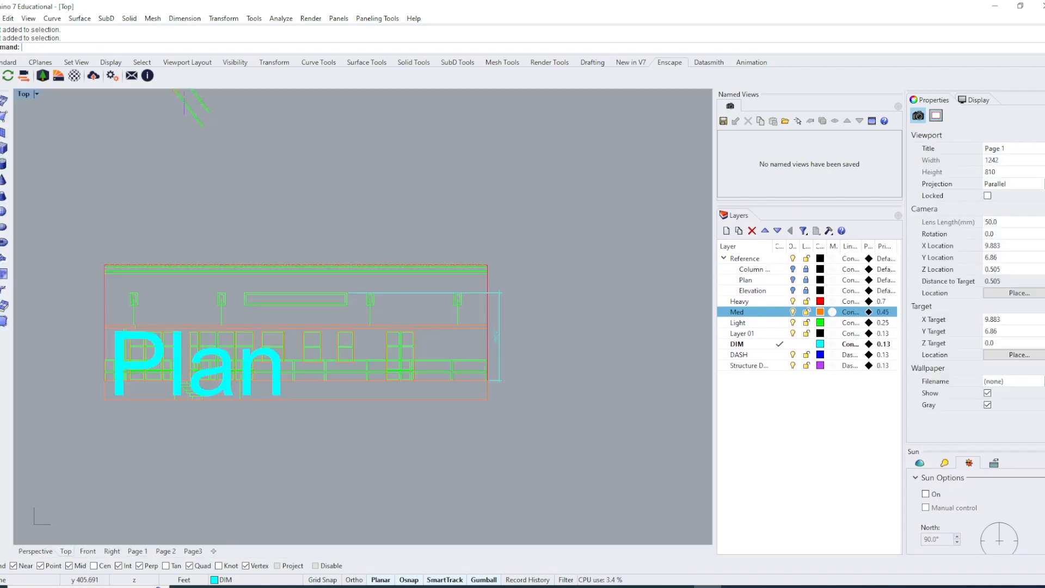
left_click(179, 372)
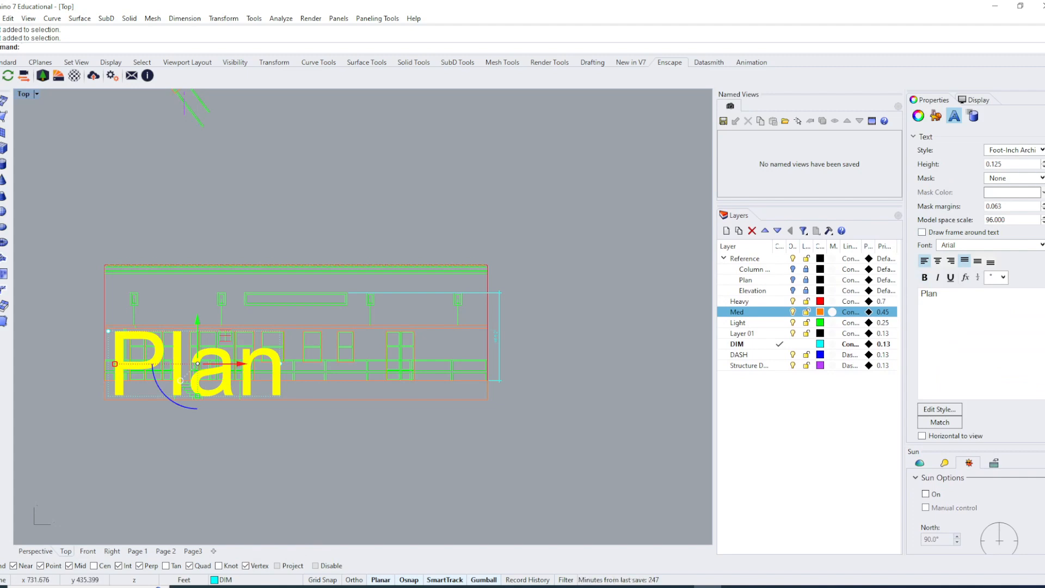
left_click(1027, 151)
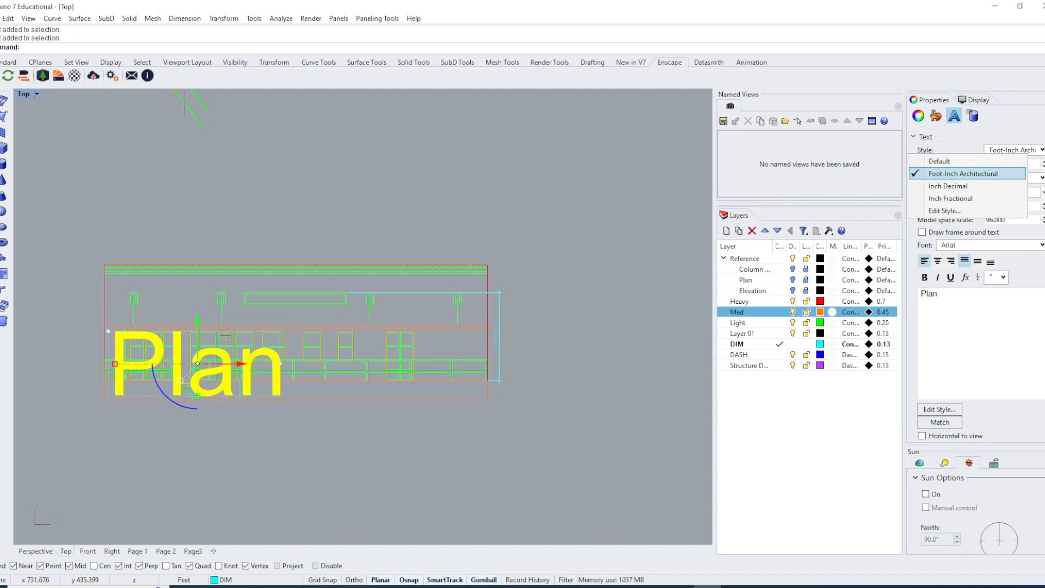
left_click(997, 221)
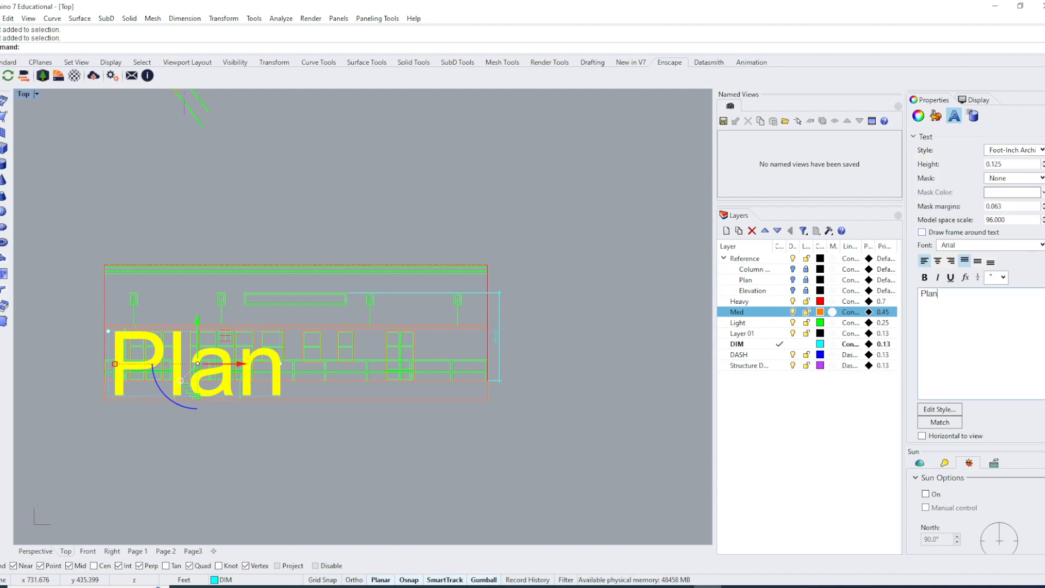
double_click(997, 221)
type("4")
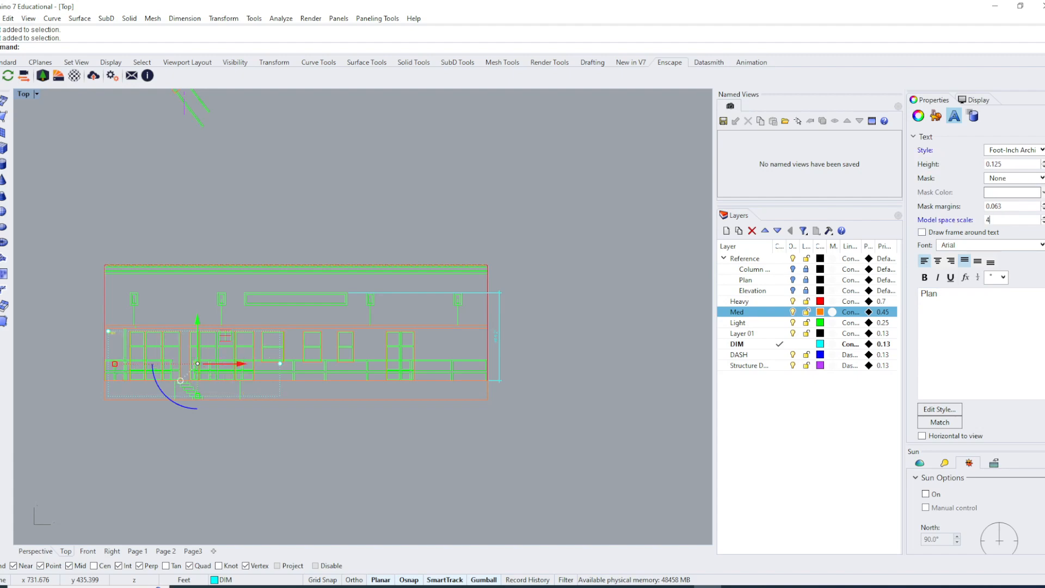
key("Return")
key("Escape")
scroll(123, 342, "up", 6)
left_click_drag(103, 324, 103, 470)
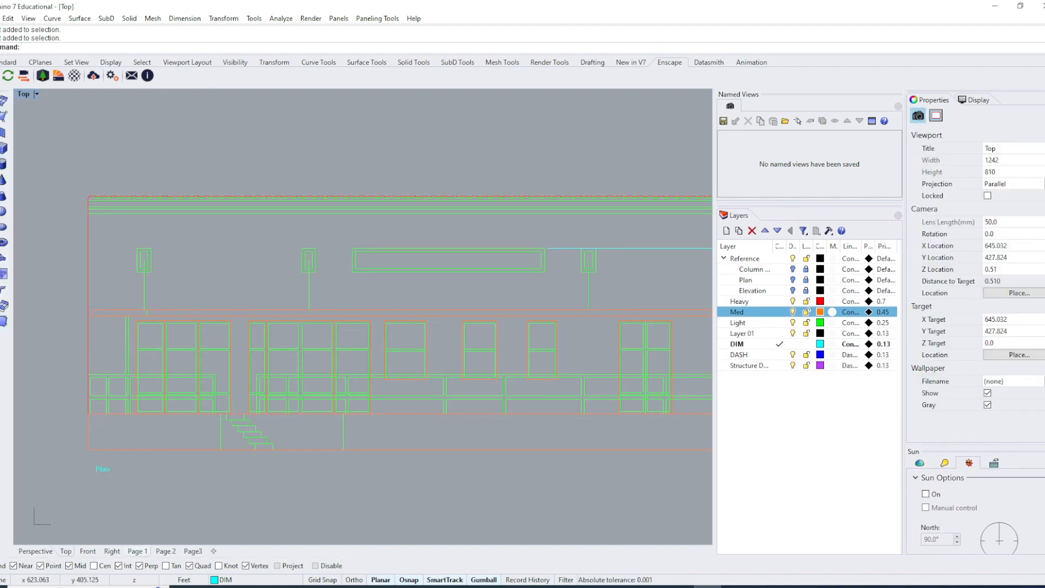
Delete the Plan text from within the elevation detail on Page 1.
left_click(137, 552)
right_click_drag(177, 496, 116, 404)
scroll(116, 404, "down", 4)
double_click(118, 430)
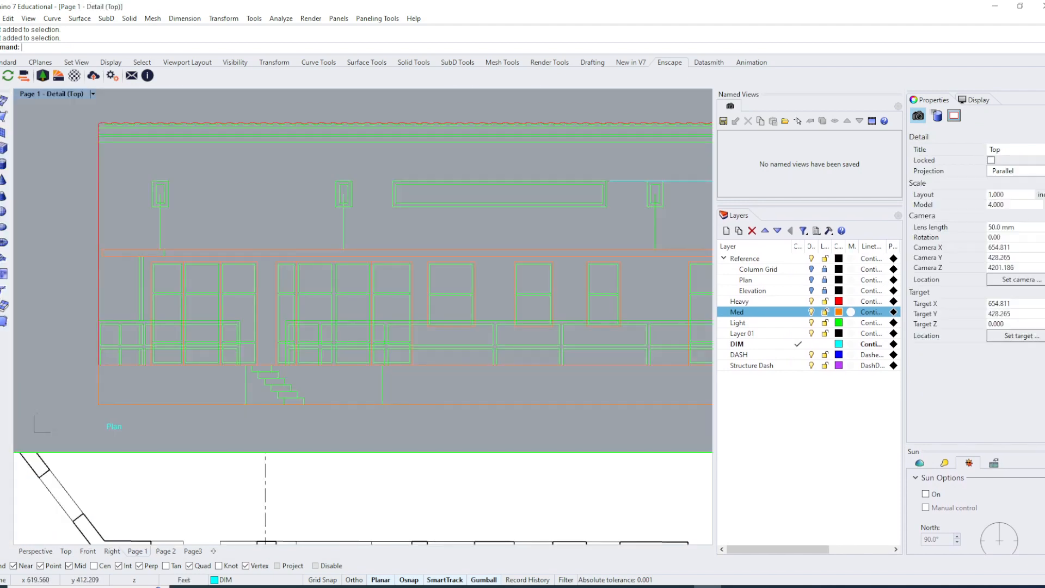
left_click(114, 427)
key("Delete")
double_click(110, 430)
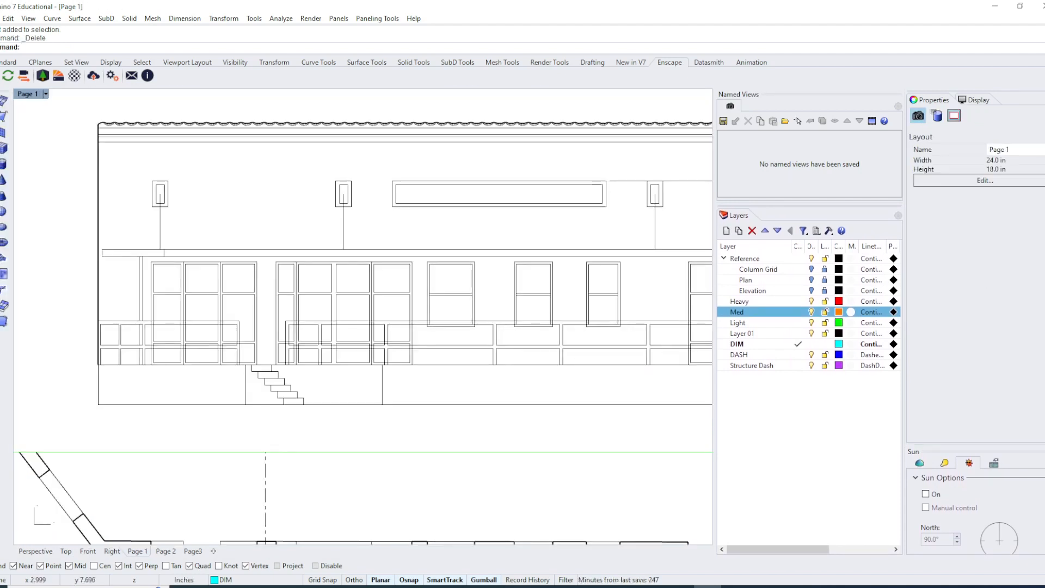
Inspect the text properties of the elevation's height dimension in the Top view.
left_click(66, 551)
right_click_drag(257, 452, 168, 439)
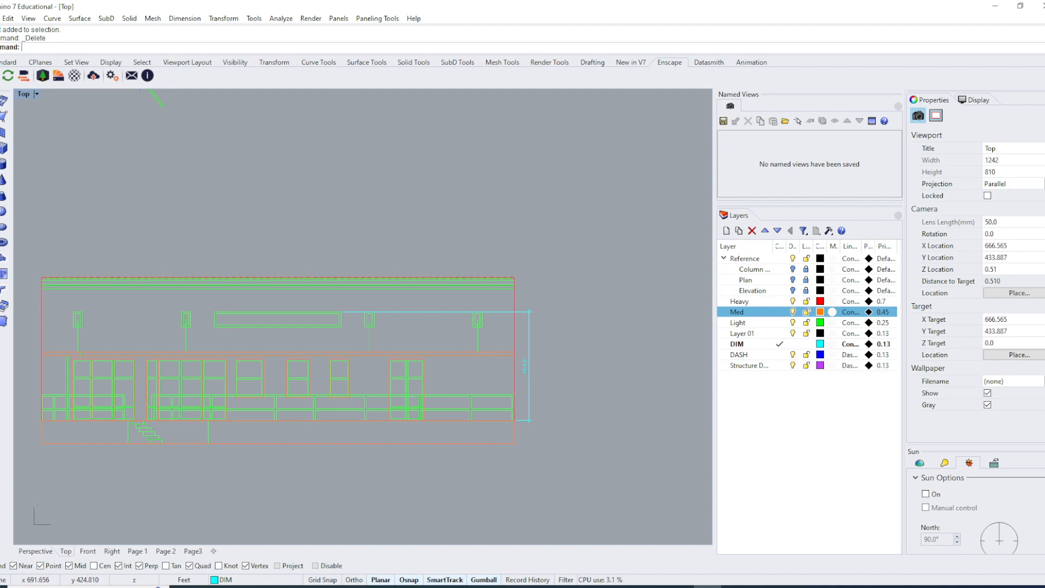
left_click(527, 375)
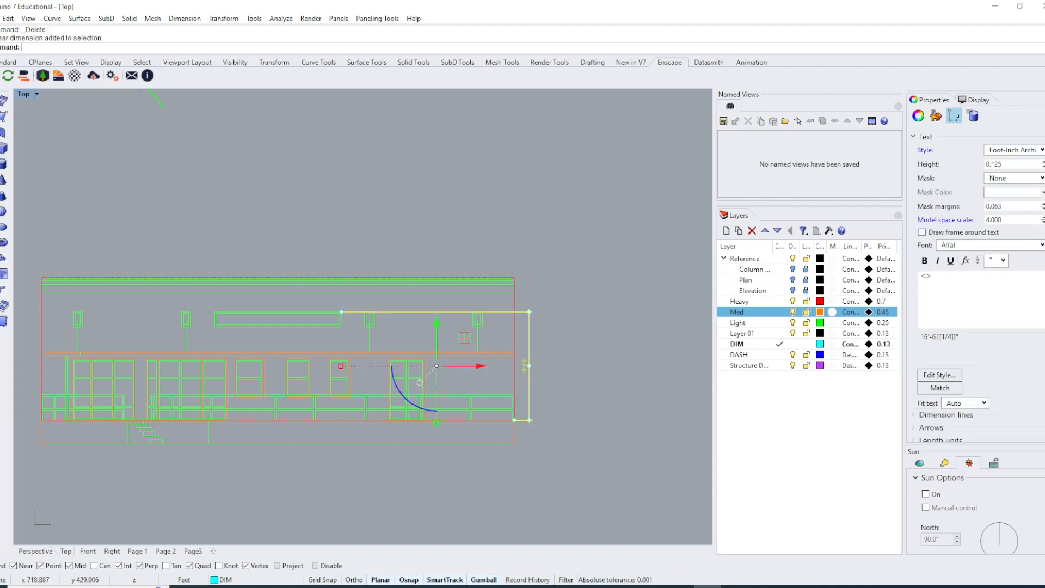
key("Escape")
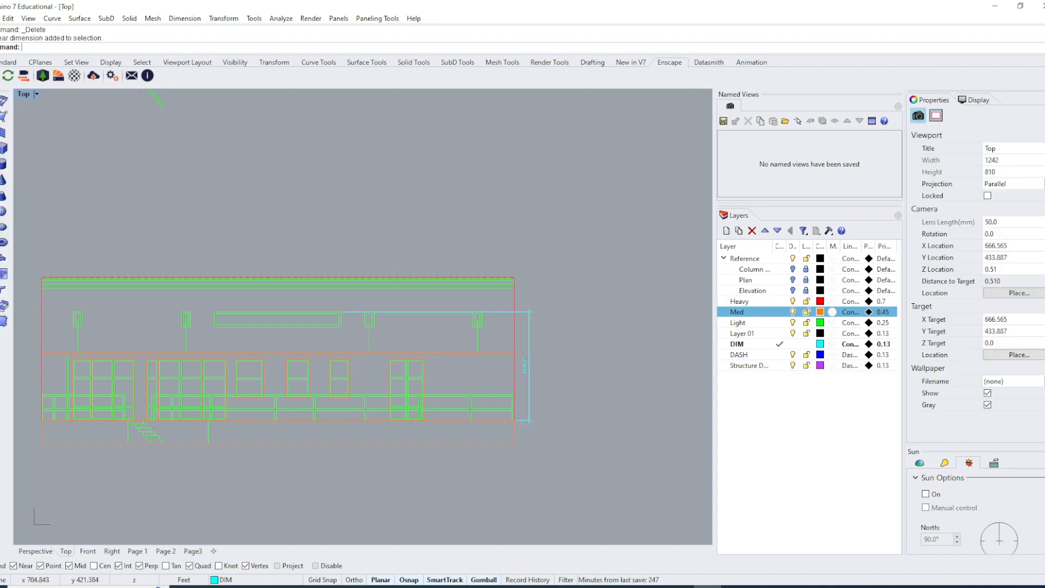
Dimension the length of the elevation's long upper window, placing the dimension line just above the roof.
type("dim")
key("Return")
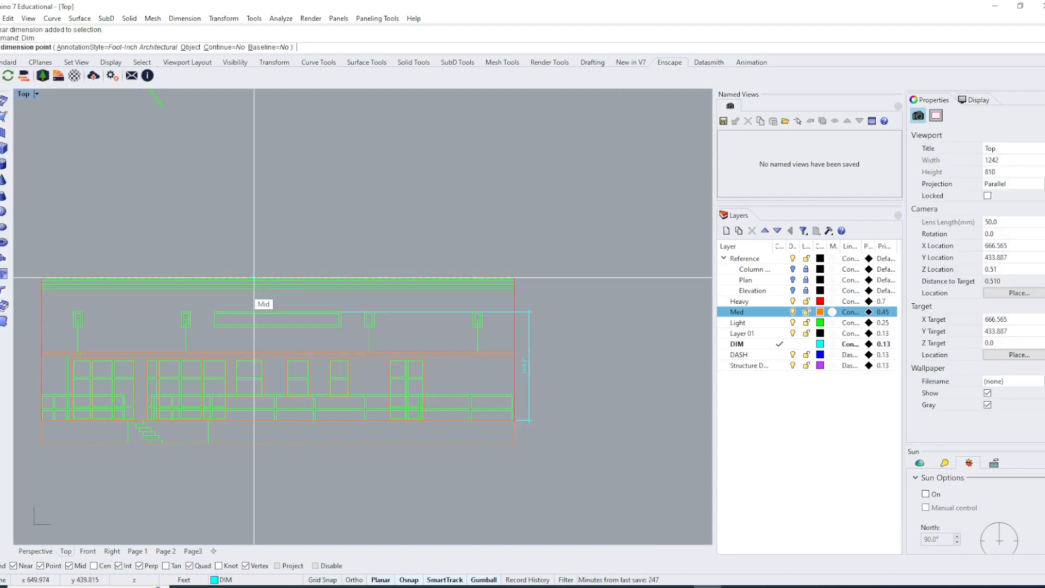
left_click(215, 312)
left_click(341, 312)
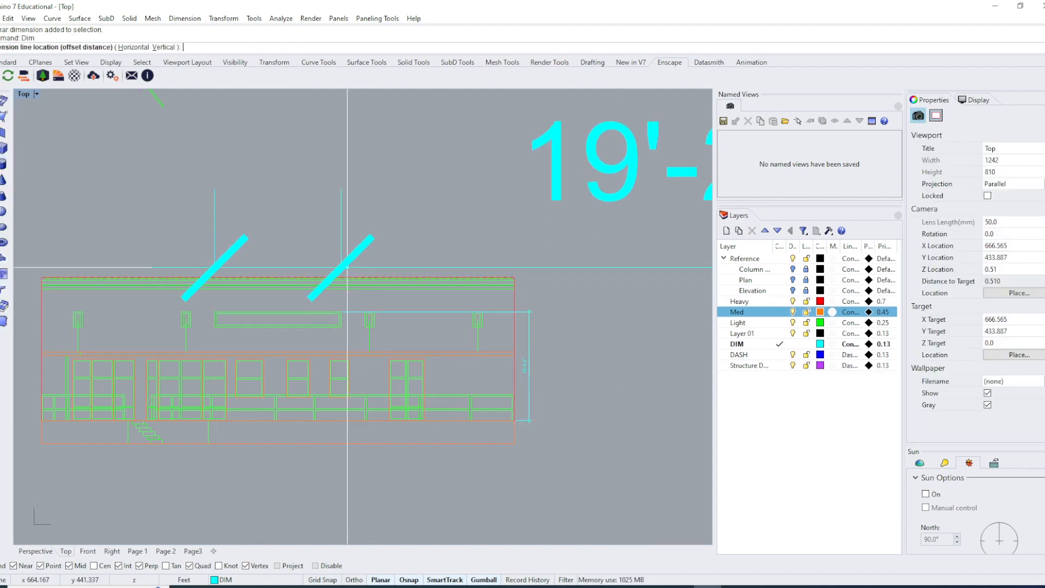
left_click(341, 253)
right_click_drag(402, 268, 342, 327)
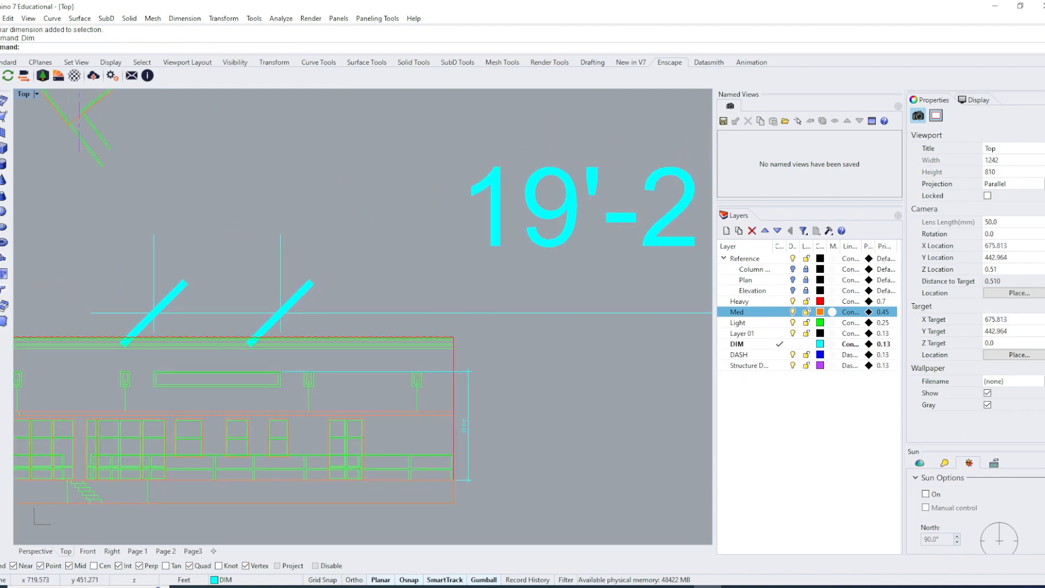
Set the model space scale of the Foot-Inch Architectural annotation style to 4 in the document's annotation styles.
left_click(628, 313)
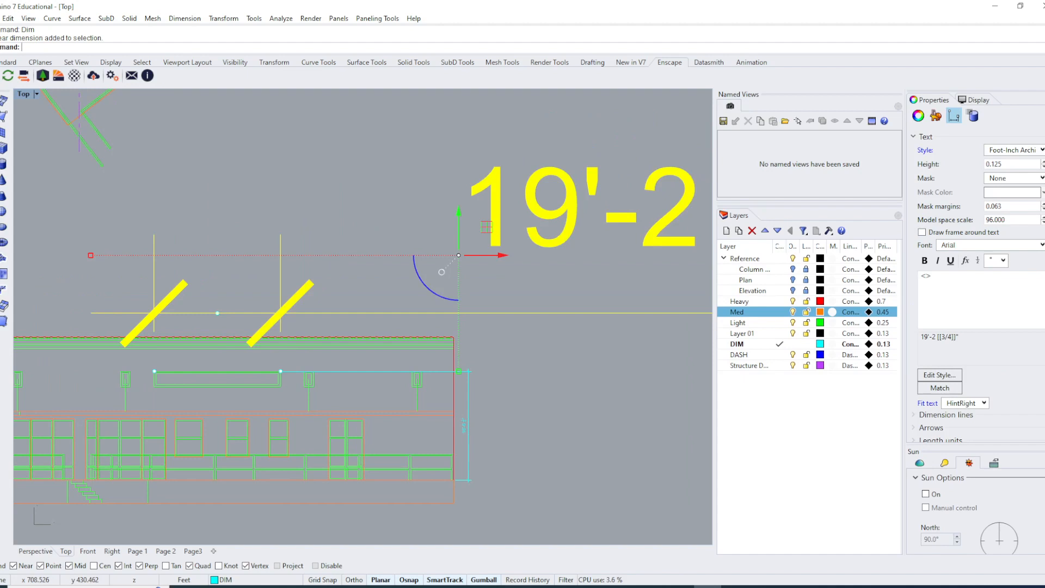
type("Options")
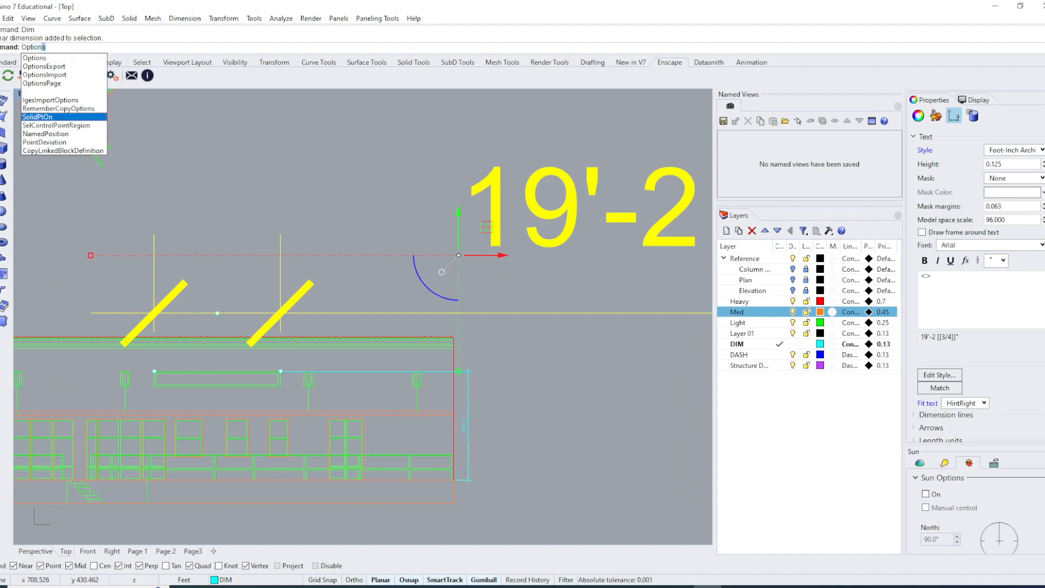
key("Return")
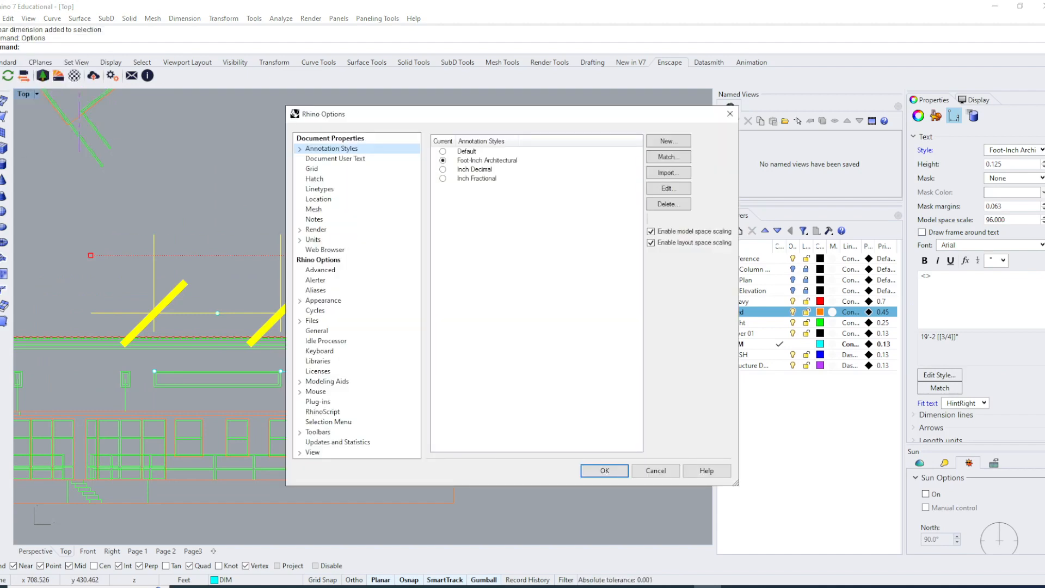
left_click(487, 160)
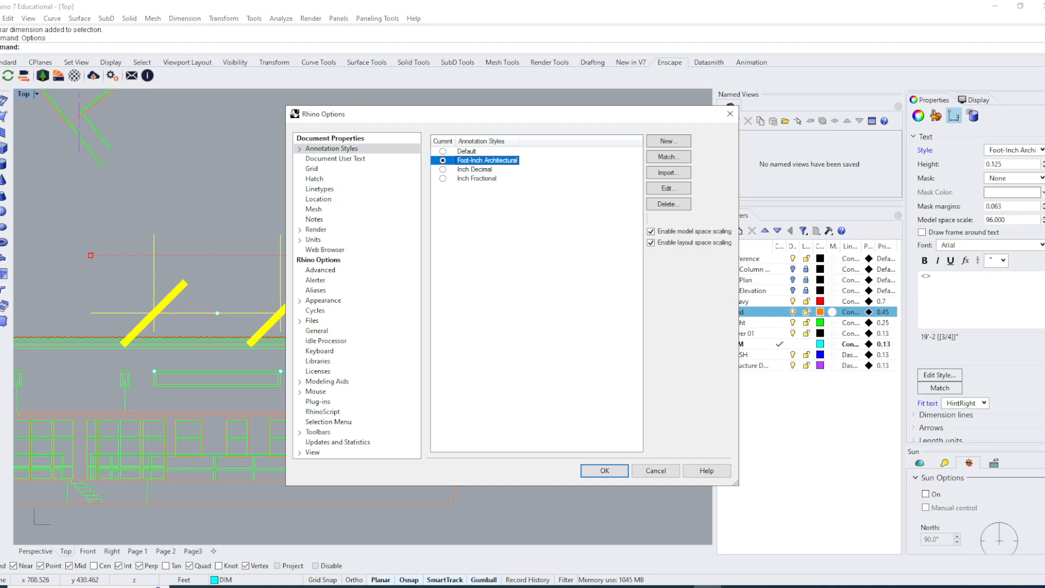
left_click(299, 148)
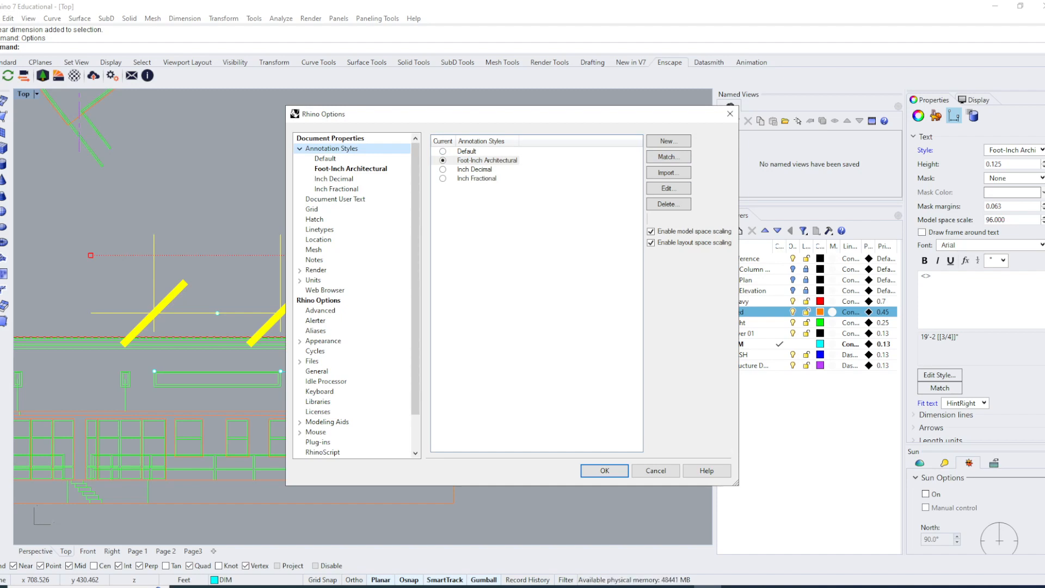
double_click(487, 161)
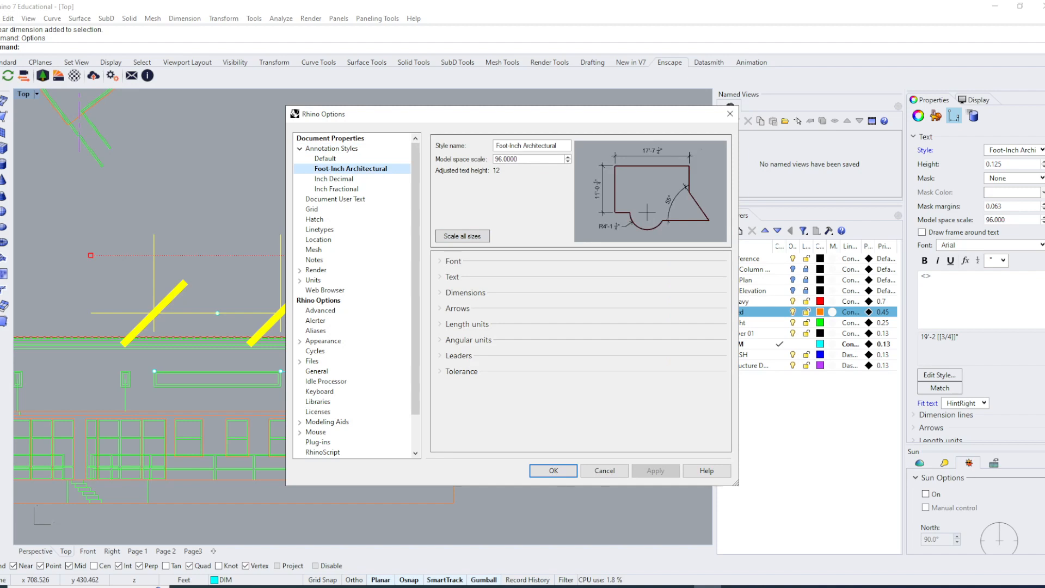
double_click(506, 159)
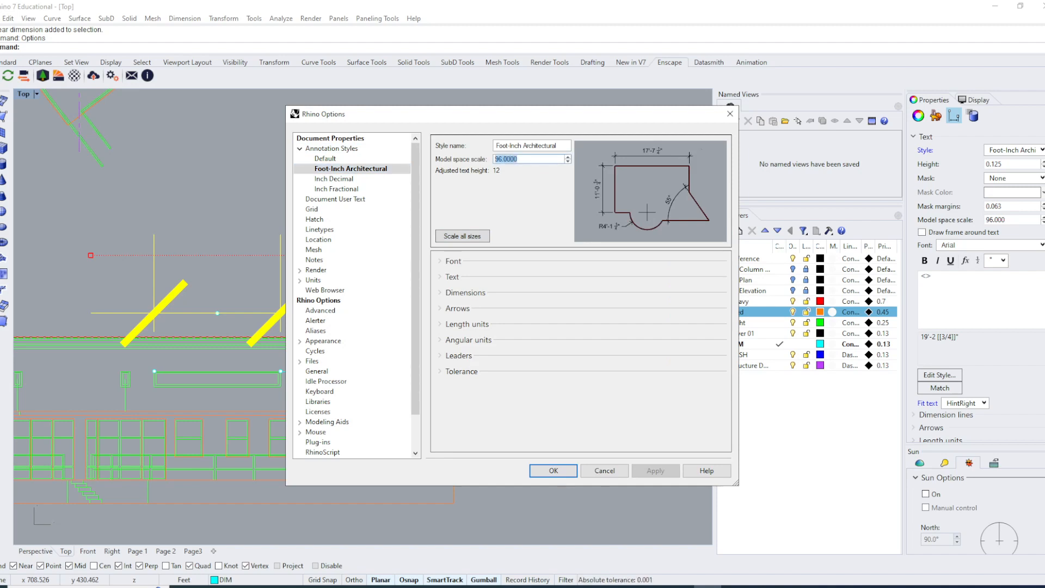
type("48")
left_click(554, 471)
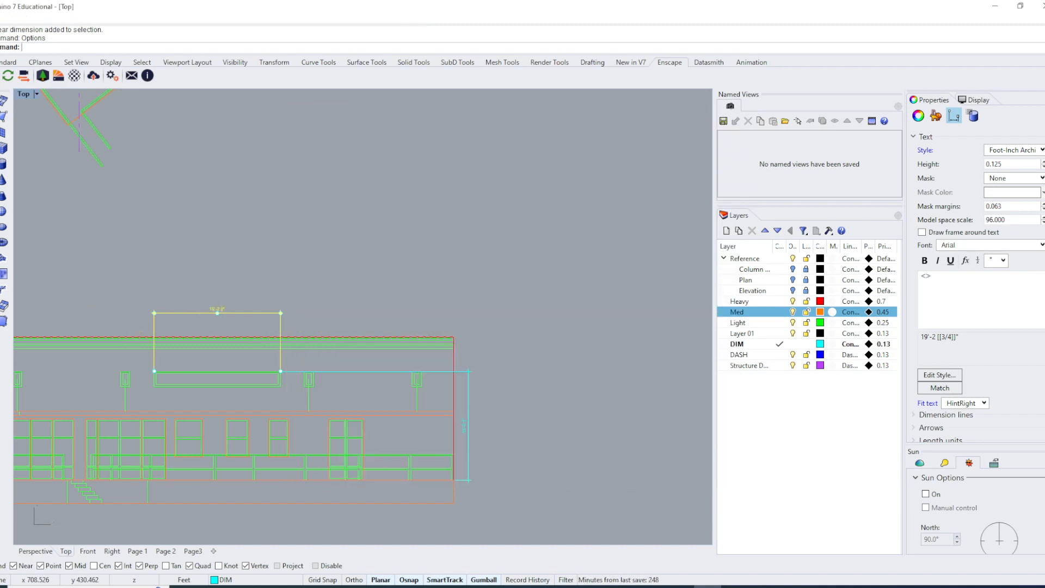
right_click_drag(554, 443, 589, 412)
key("Escape")
Dimension the width of the second glazed door group from the elevation's left end, with the dimension line just above it.
type("Di")
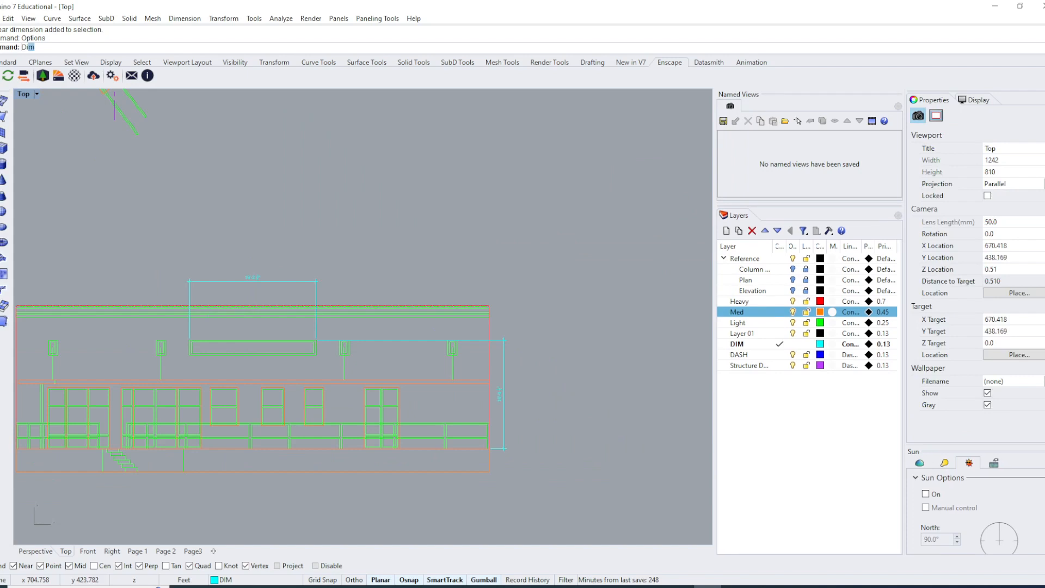
type("m")
key("Return")
right_click_drag(90, 356, 190, 360)
scroll(277, 337, "up", 4)
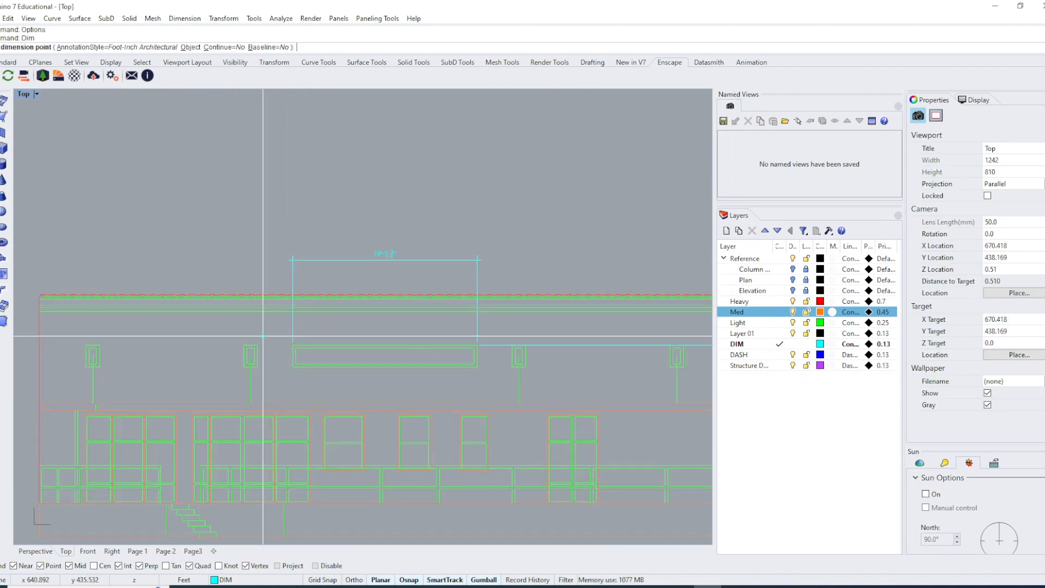
left_click(193, 413)
left_click(310, 414)
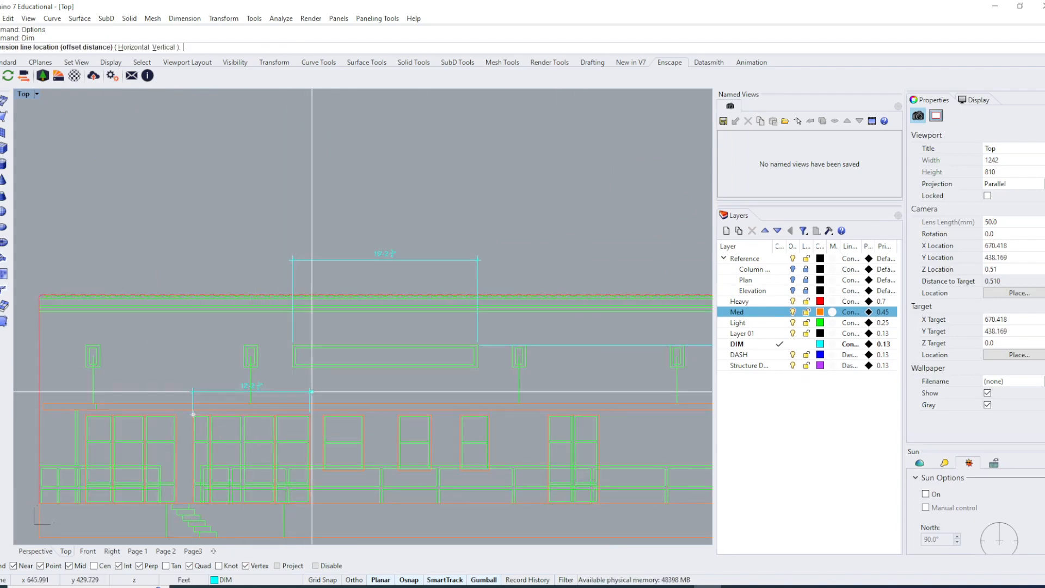
left_click(311, 392)
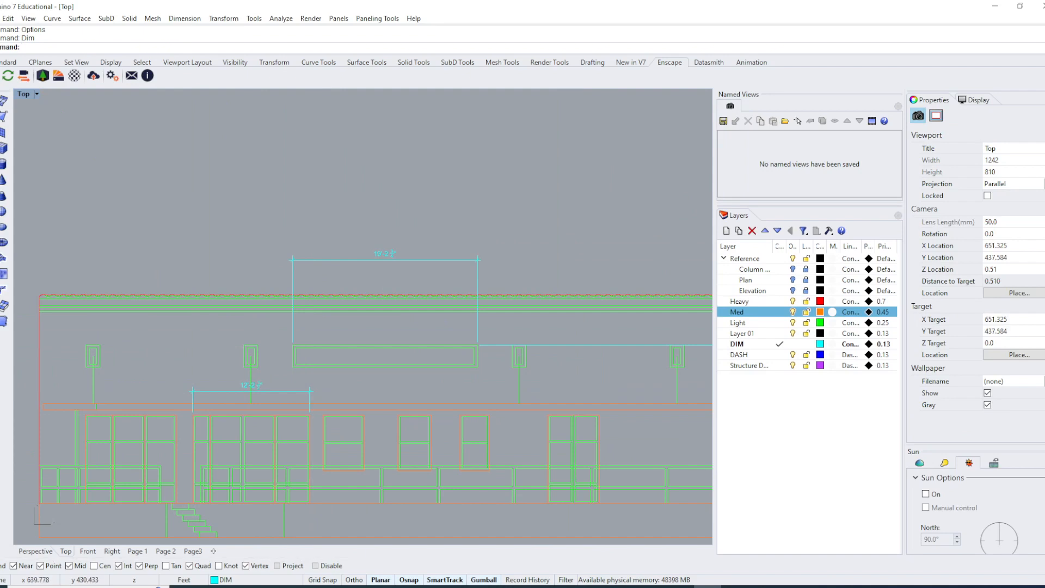
Delete the door group, long window and height dimensions inside the elevation detail on Page 1.
left_click(192, 552)
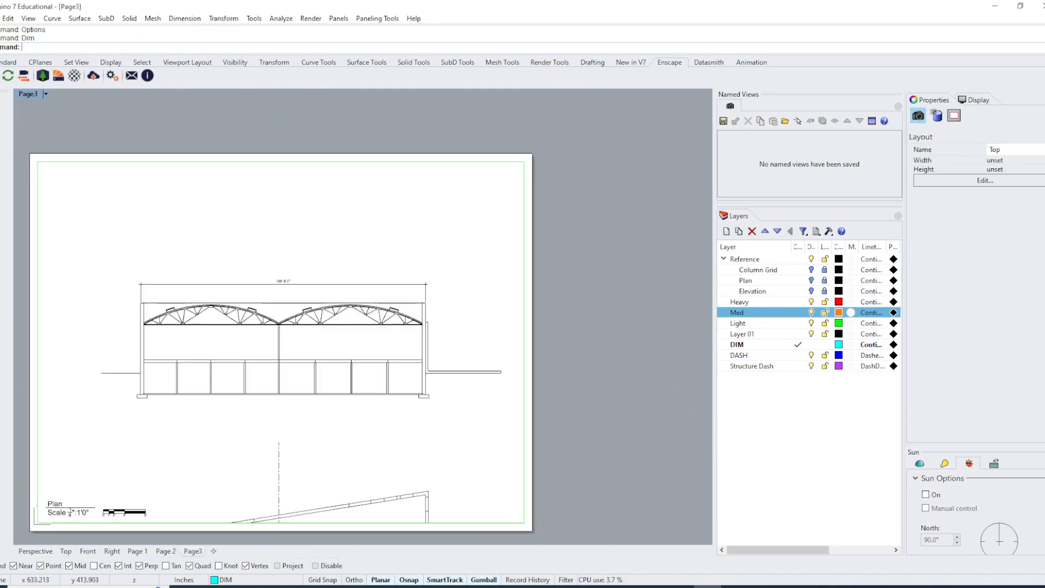
left_click(137, 552)
scroll(327, 240, "down", 2)
right_click_drag(370, 248, 269, 328)
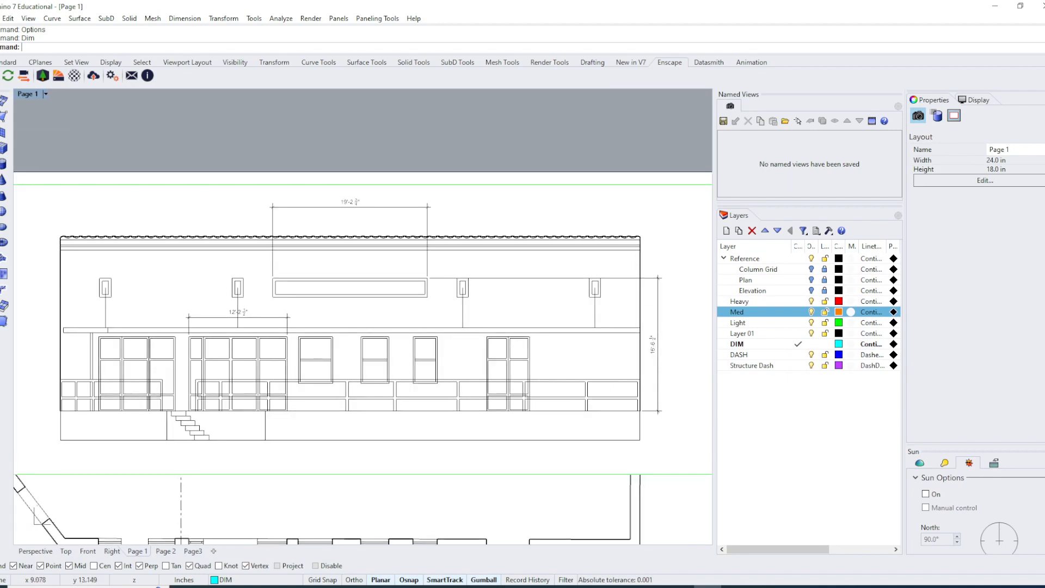
double_click(243, 313)
left_click(239, 313)
type("d")
key("space")
left_click(350, 203)
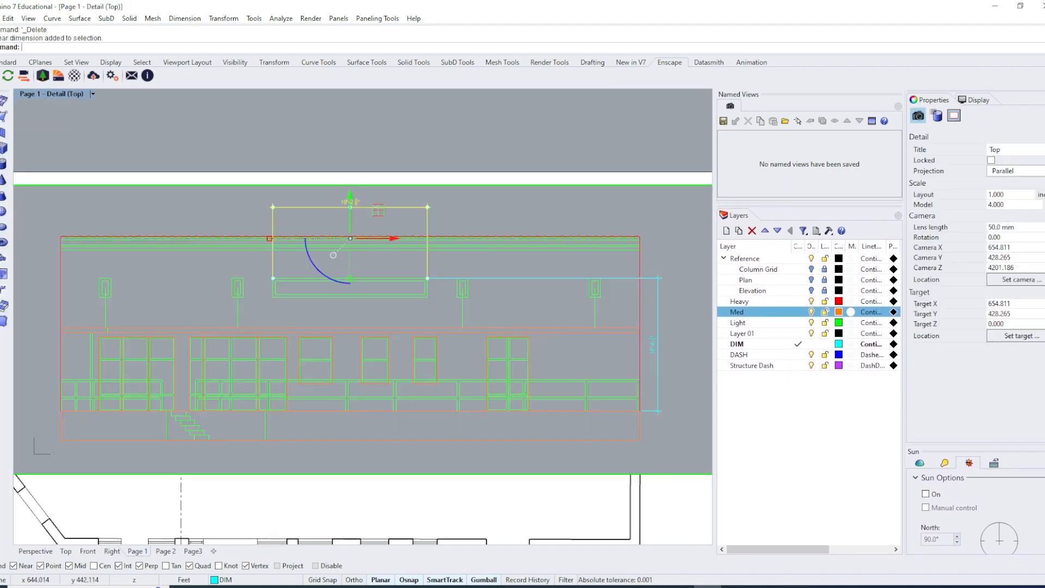
type("d")
key("space")
left_click(493, 278)
type("d")
key("space")
double_click(427, 321)
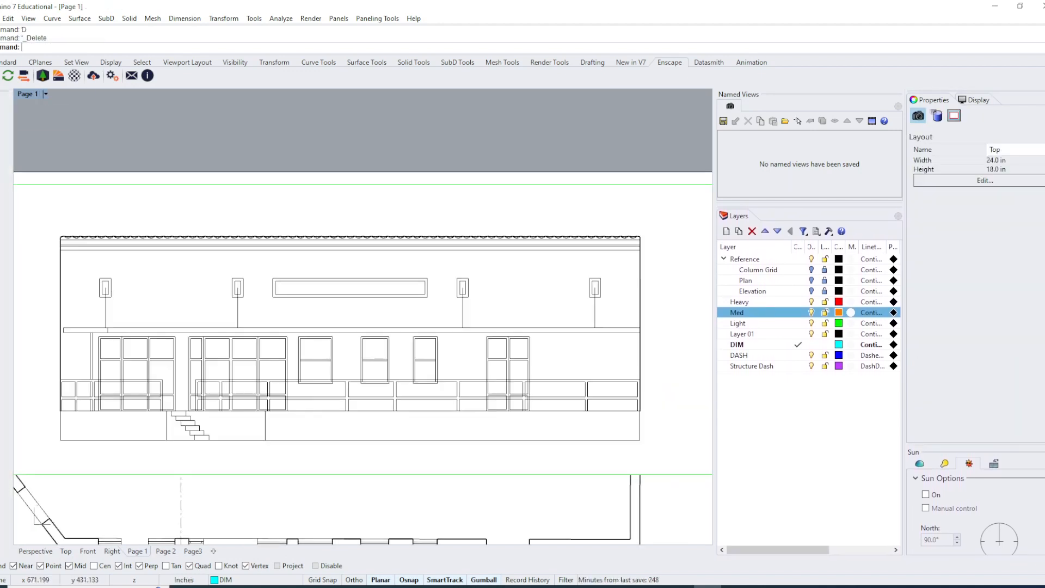
Try to dimension the elevation's overall width directly on the Page 1 layout and delete that attempt.
scroll(421, 326, "down", 2)
right_click_drag(422, 326, 394, 305)
type("Layout")
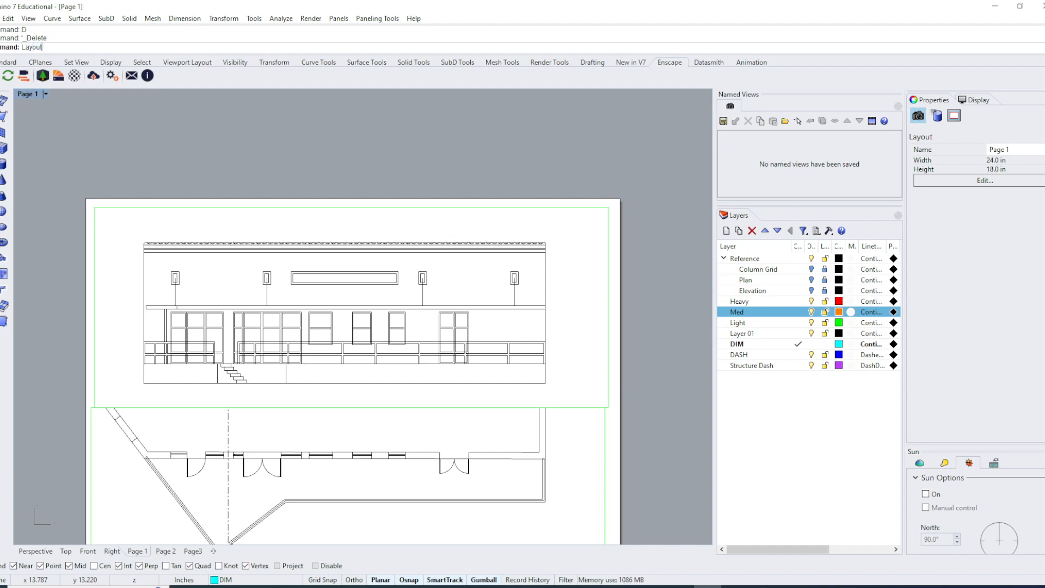
key("Return")
left_click(583, 377)
key("Return")
left_click(144, 303)
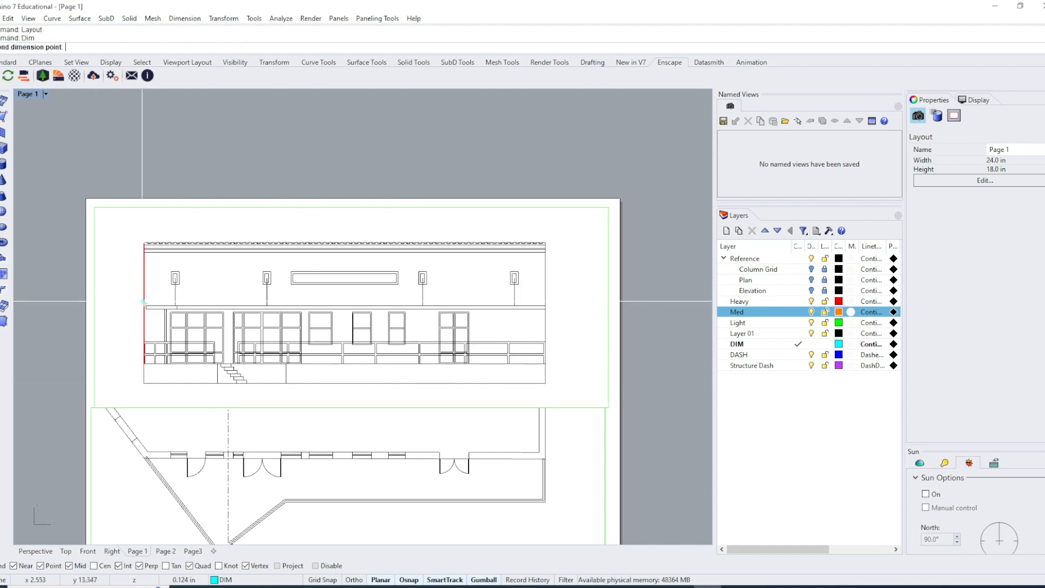
left_click(545, 307)
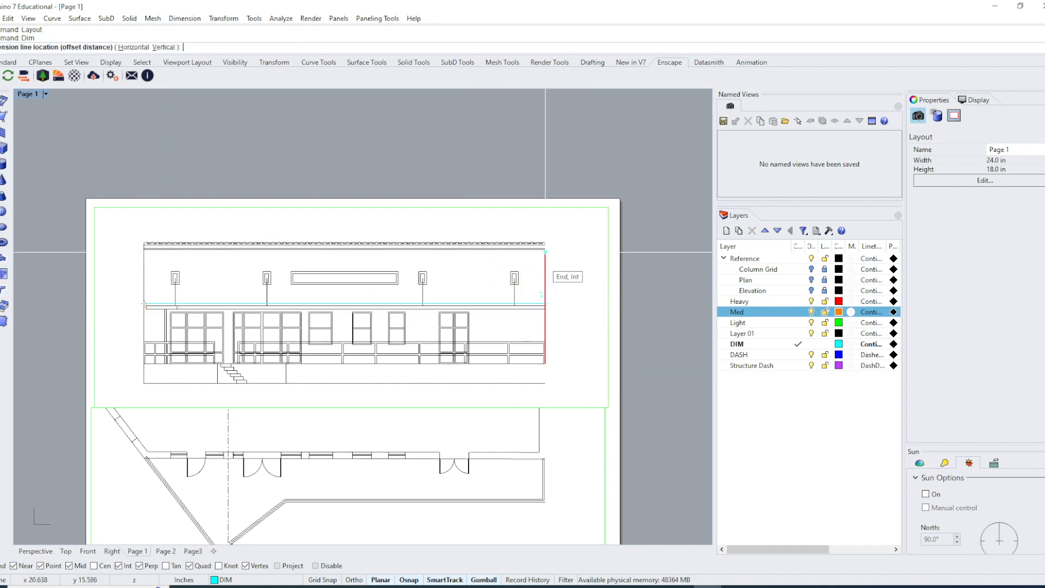
left_click(554, 226)
left_click(552, 305)
key("Delete")
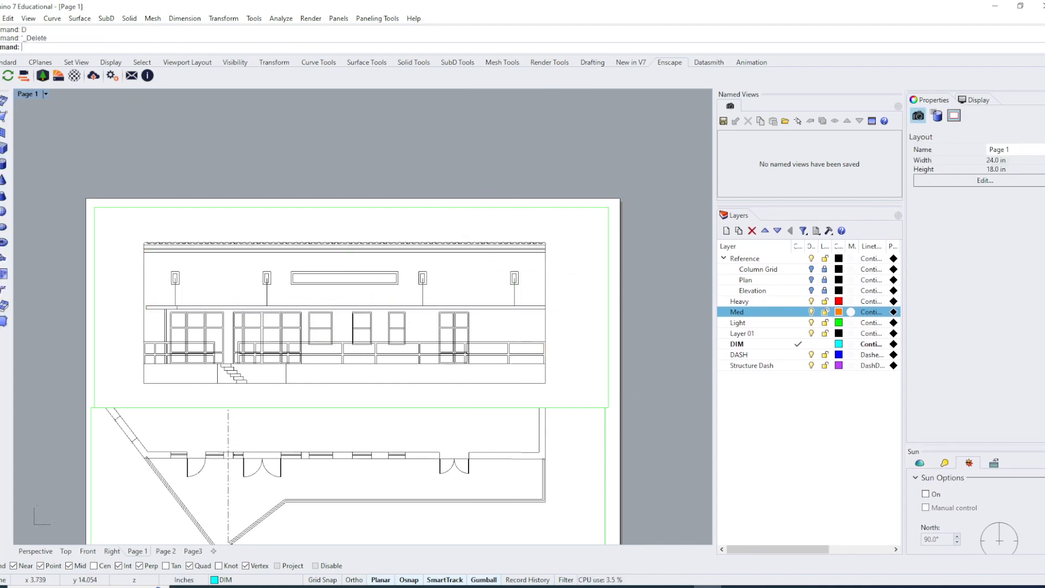
Dimension the elevation's overall width on the Page 1 layout, placing the dimension line just above the roof.
type("im")
key("Return")
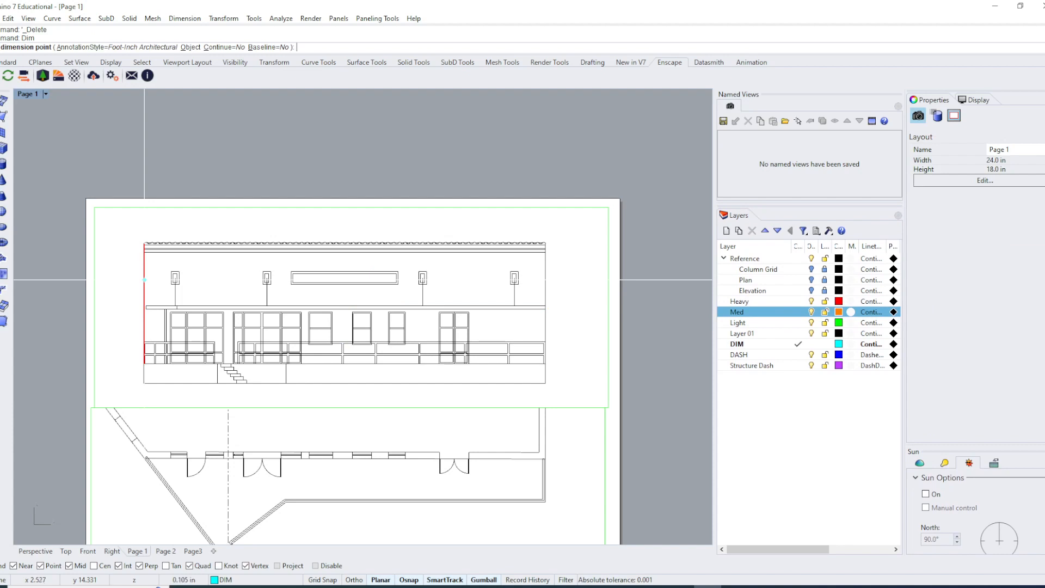
left_click(144, 279)
left_click(545, 280)
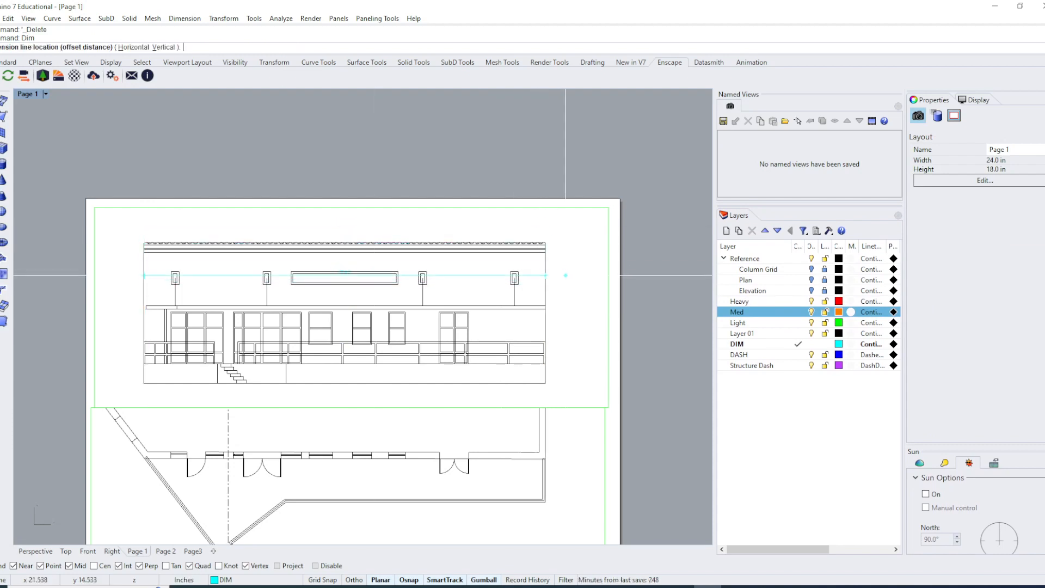
left_click(548, 224)
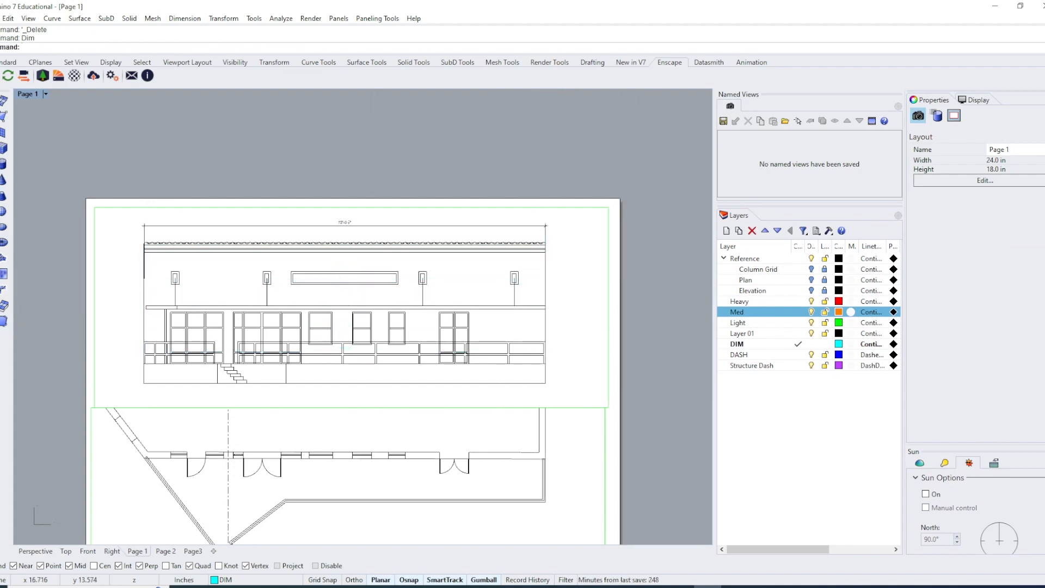
Dimension the height from the rightmost wall fixture down to the canopy line, with the dimension line outside the elevation's right end.
key("Return")
left_click(514, 283)
left_click(515, 306)
left_click(579, 294)
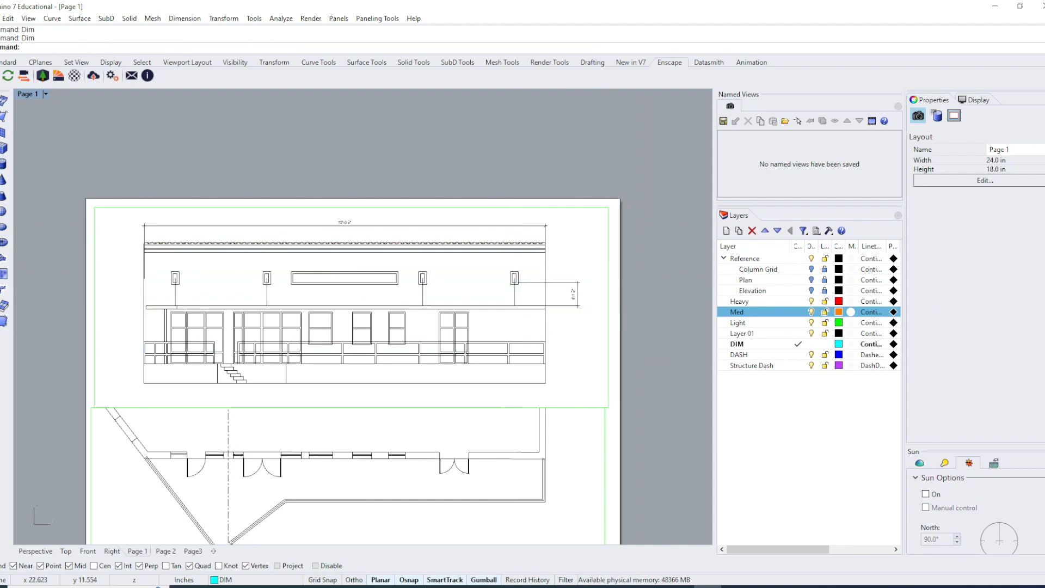
Add an aligned dimension along the slope of the entrance stairs, placing its line below and left of the steps.
type("DimAligned")
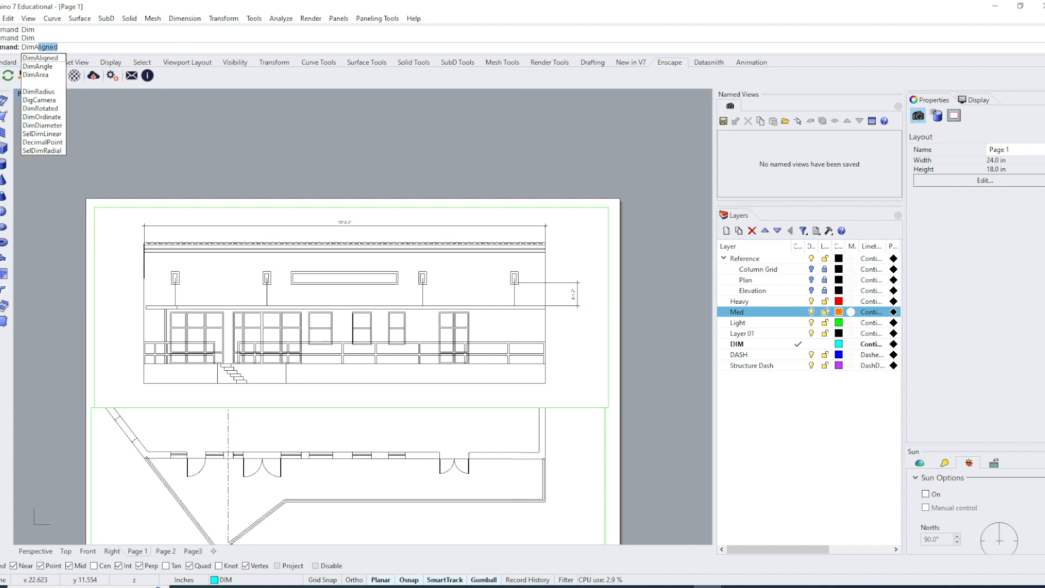
key("Return")
scroll(249, 366, "up", 5)
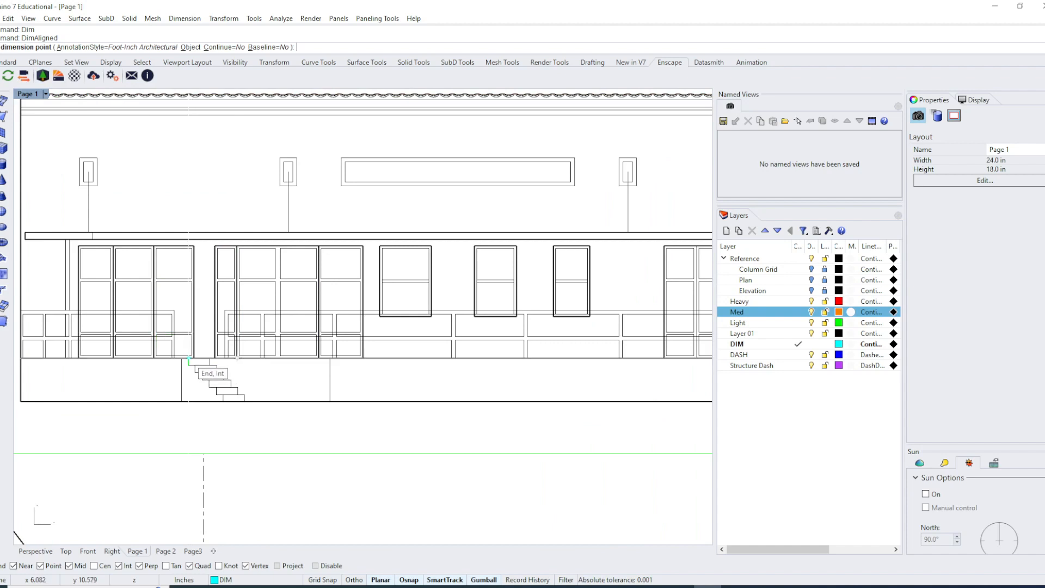
left_click(189, 358)
left_click(228, 393)
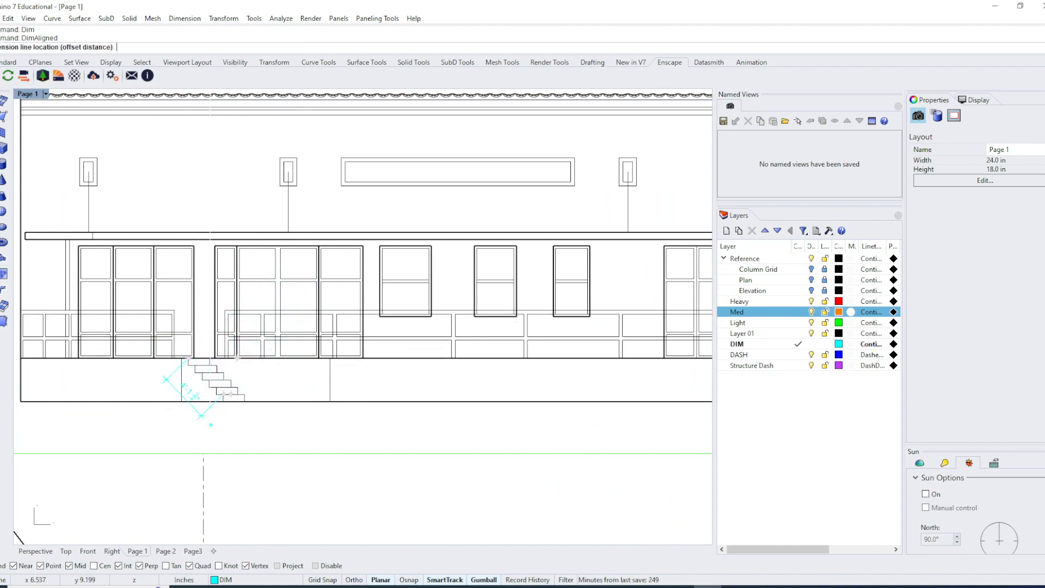
left_click(160, 430)
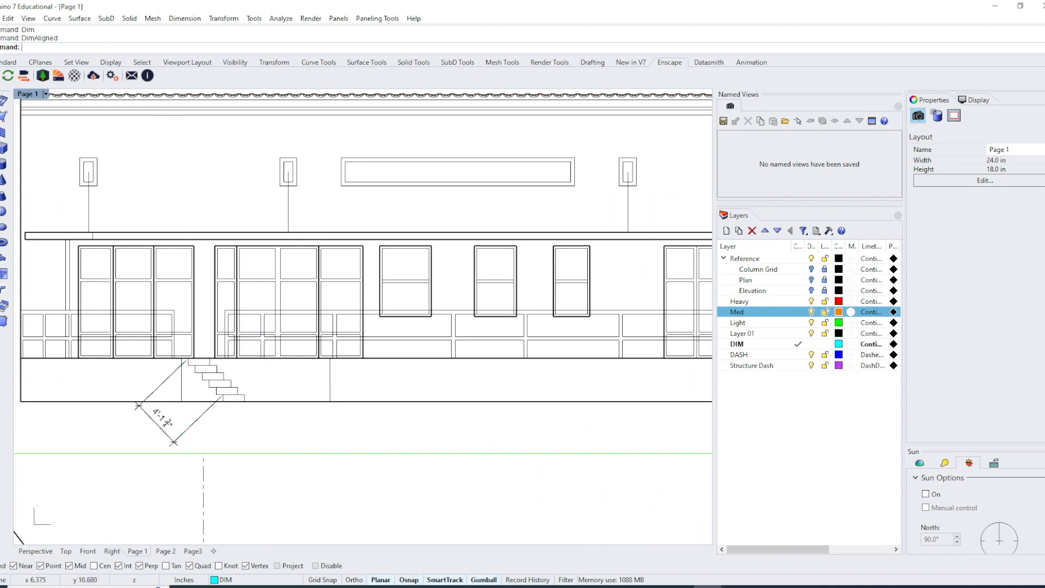
scroll(249, 408, "down", 2)
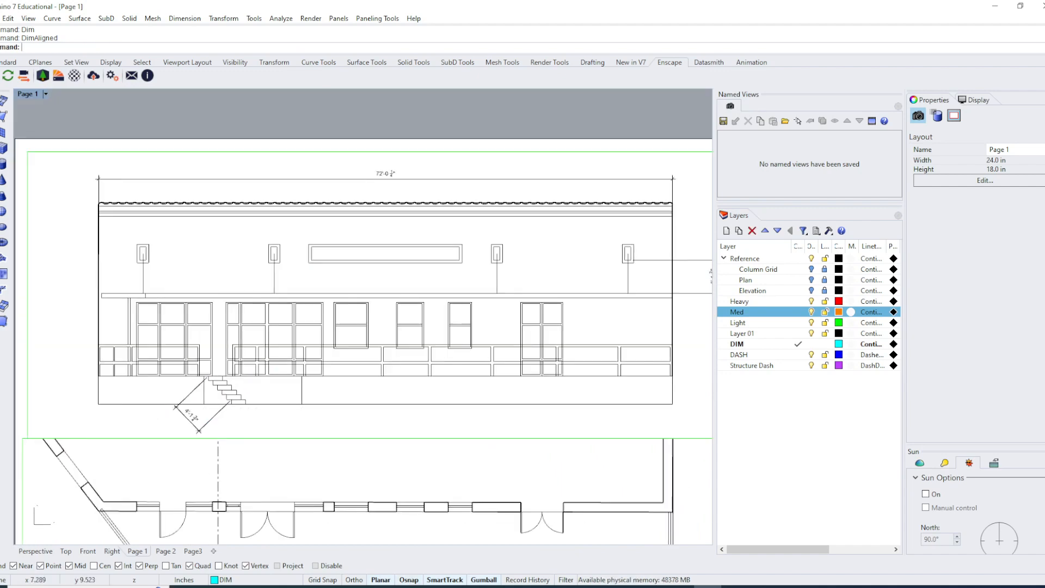
scroll(250, 408, "down", 2)
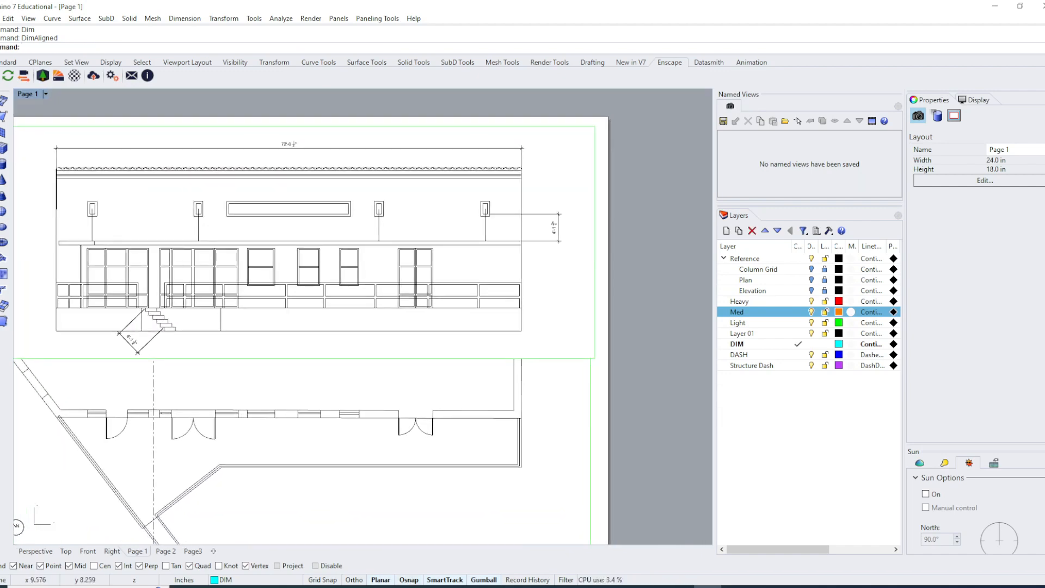
right_click_drag(236, 368, 241, 379)
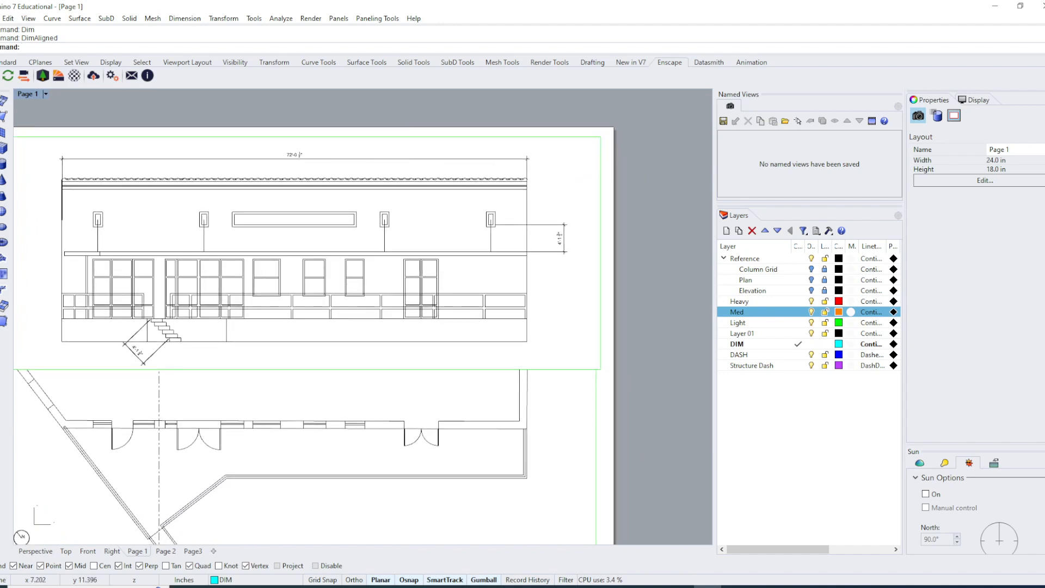
type("Dim")
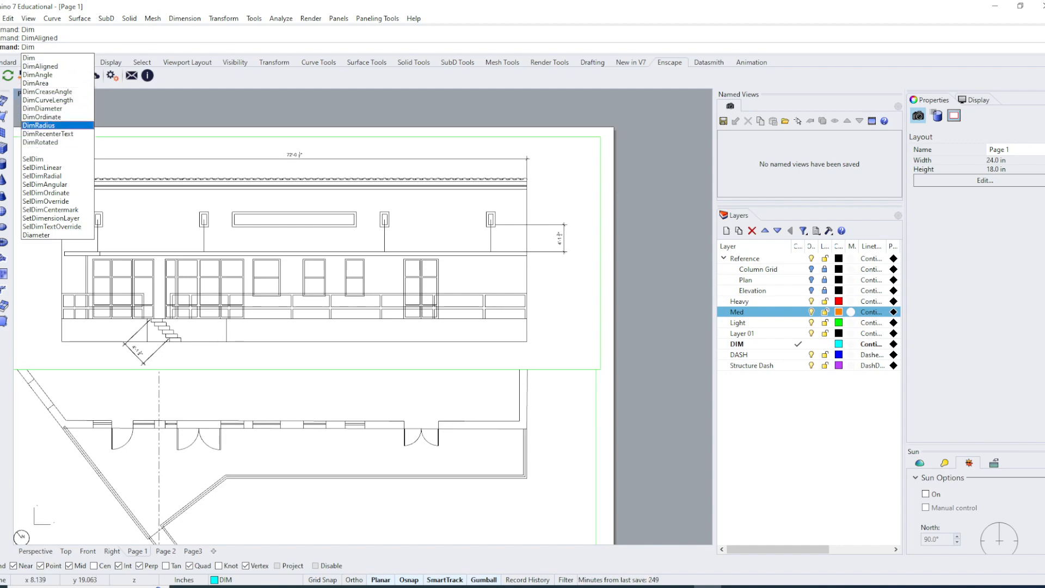
right_click_drag(462, 281, 477, 281)
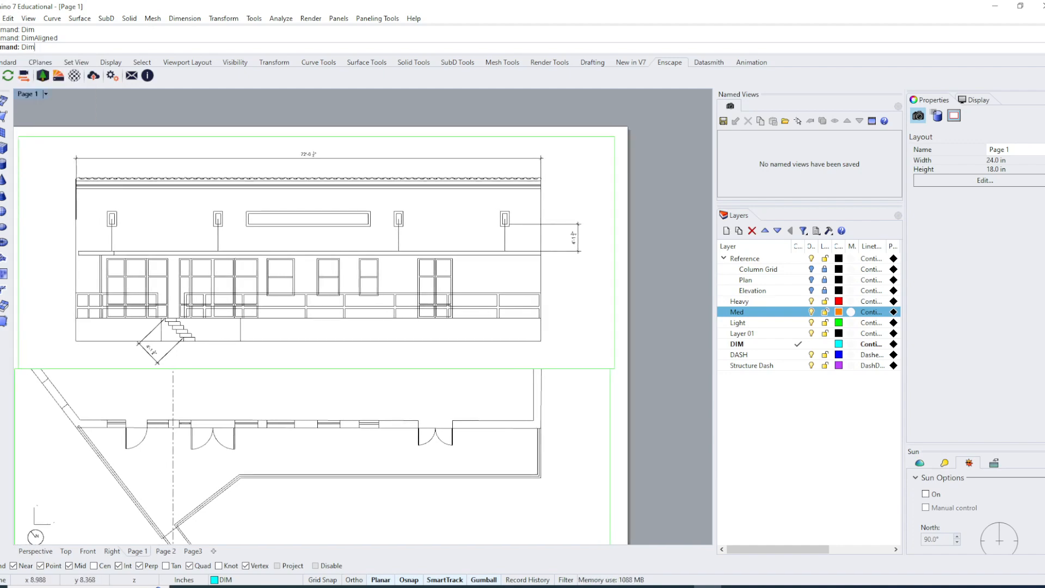
right_click_drag(239, 373, 296, 278)
left_click(206, 257)
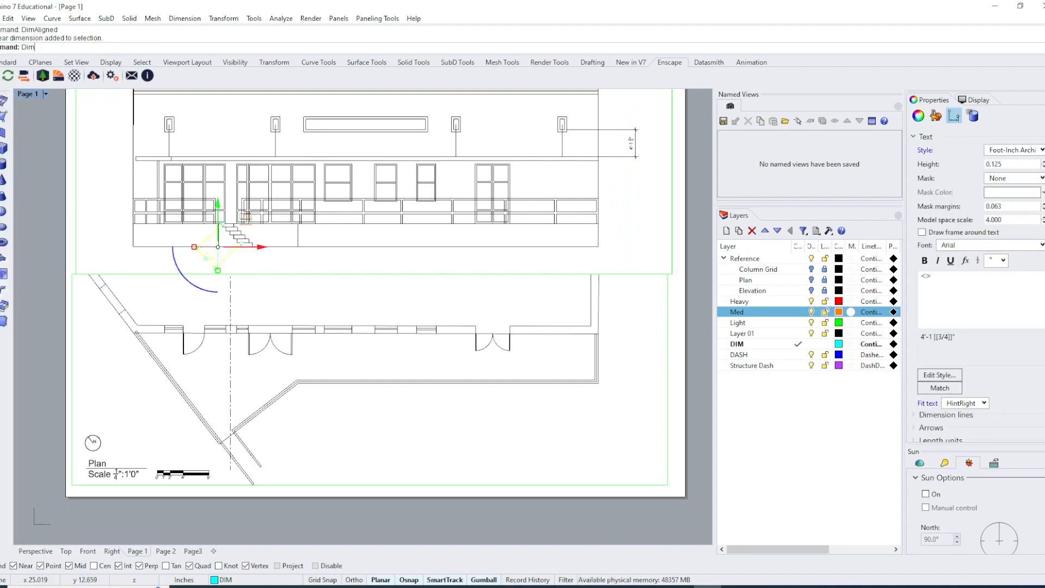
key("Escape")
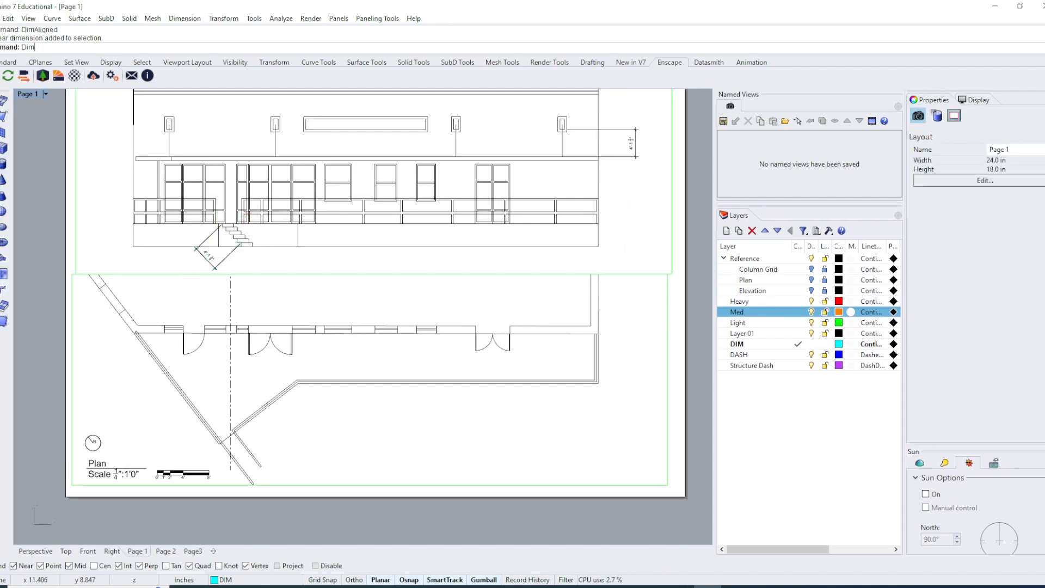
type("Dimension")
key("Escape")
Open the Foot-Inch Architectural annotation style in the document options and review its text, dimension and font settings.
type("Options")
key("Return")
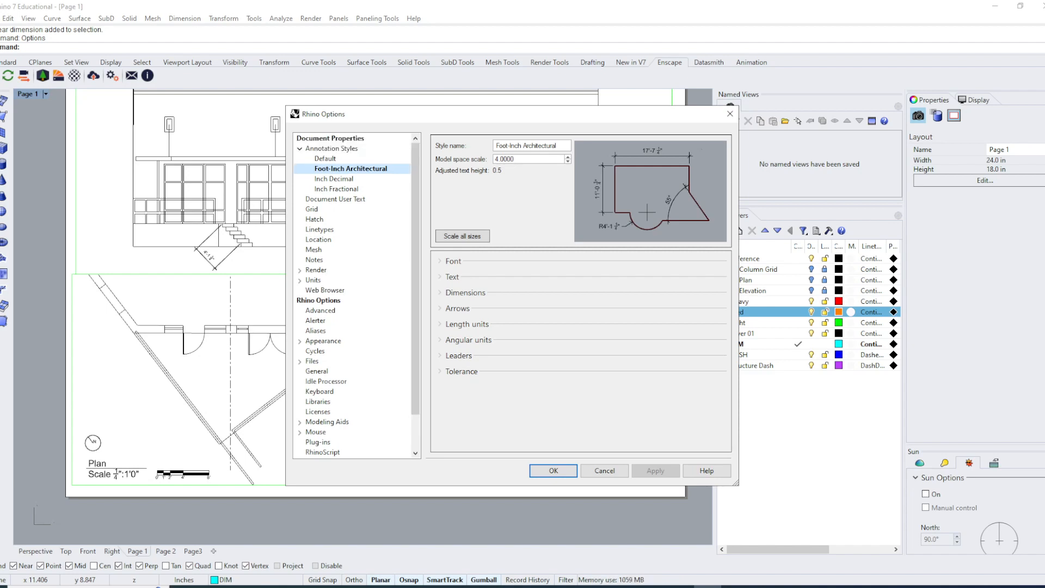
left_click(332, 149)
left_click(351, 168)
left_click(440, 276)
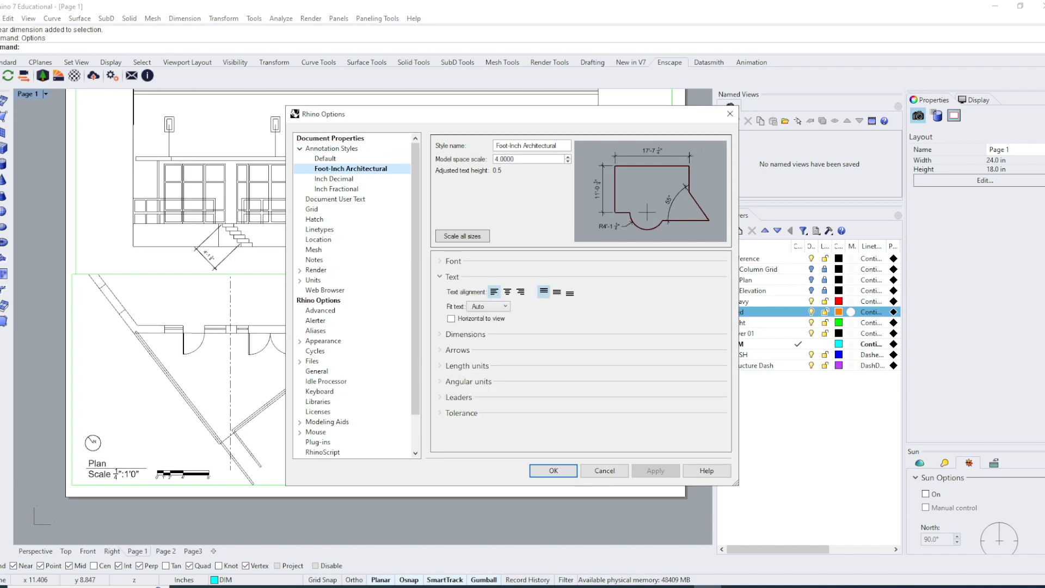
left_click(440, 276)
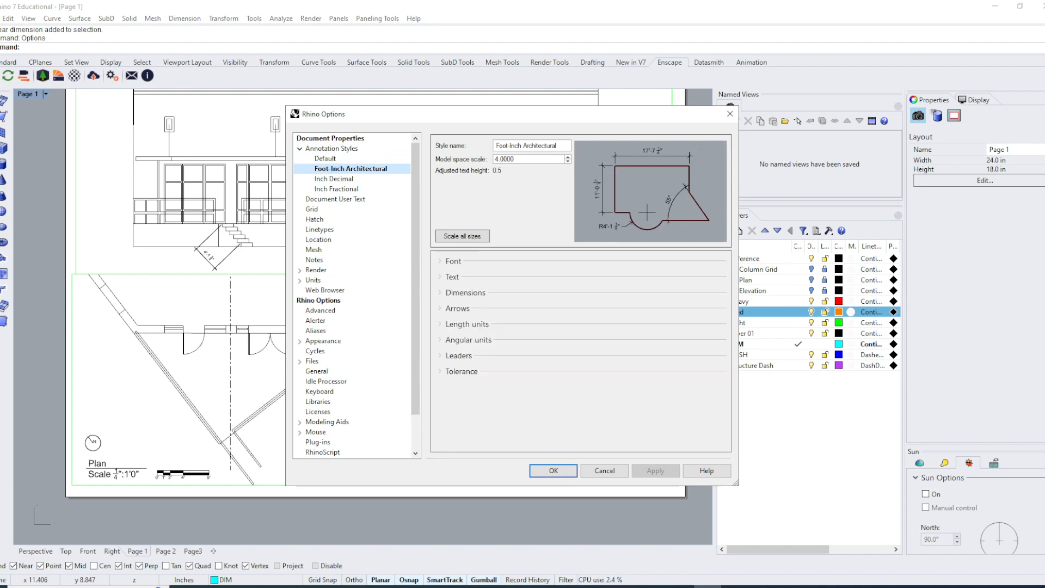
left_click(440, 277)
left_click(440, 334)
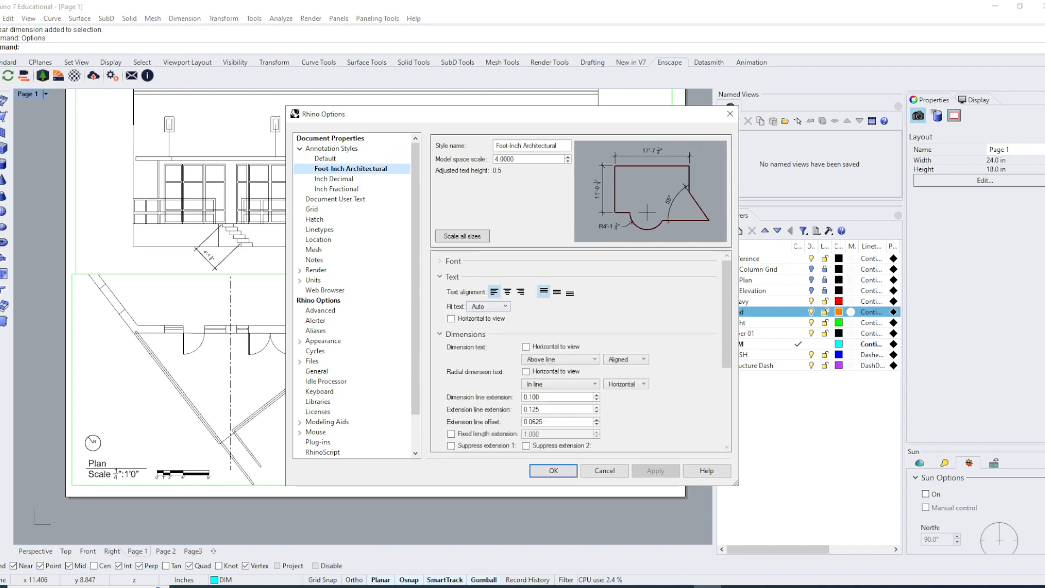
left_click_drag(727, 313, 726, 351)
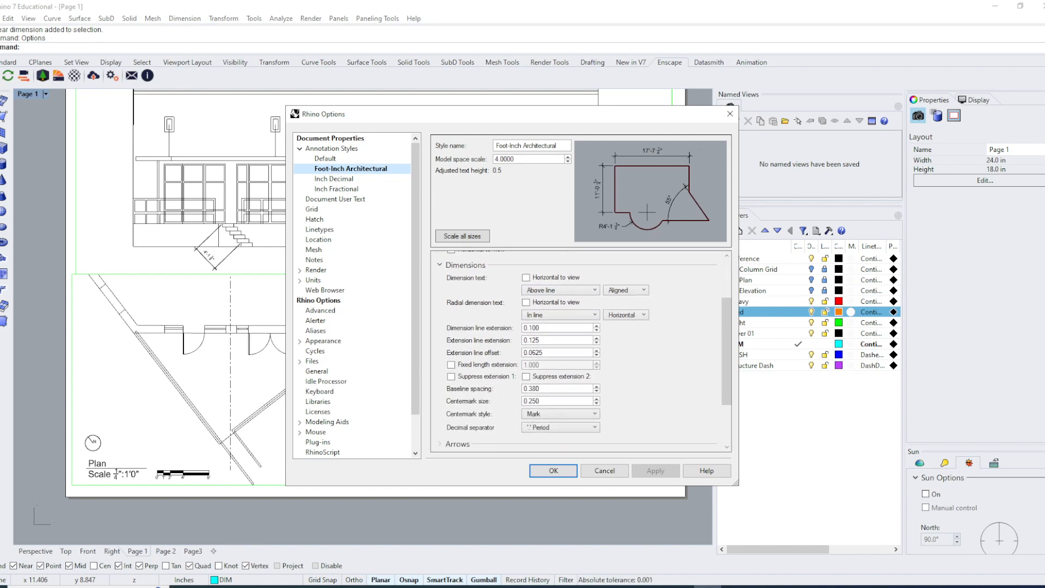
left_click(440, 265)
left_click(440, 262)
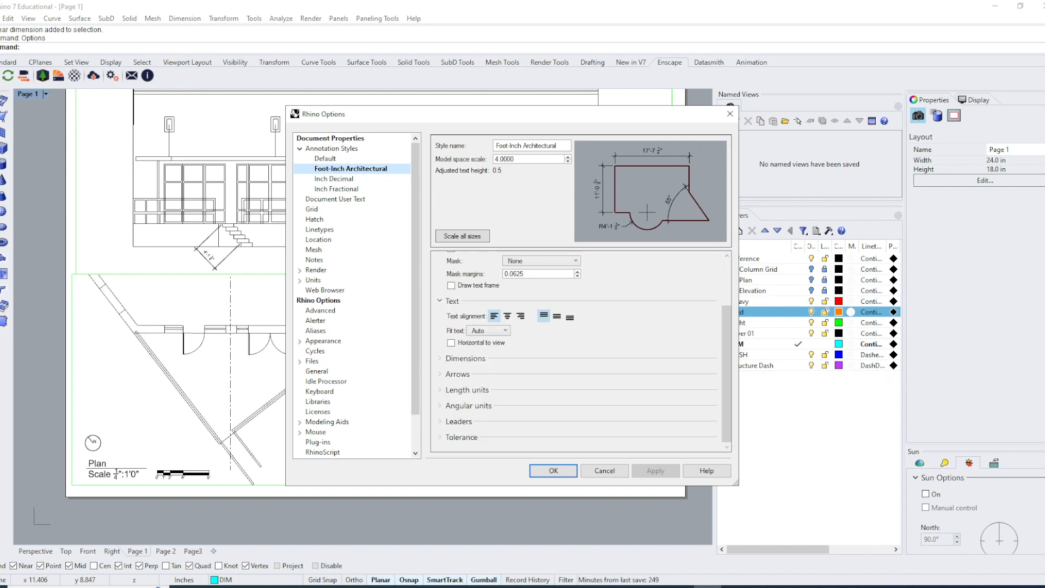
scroll(581, 351, "up", 2)
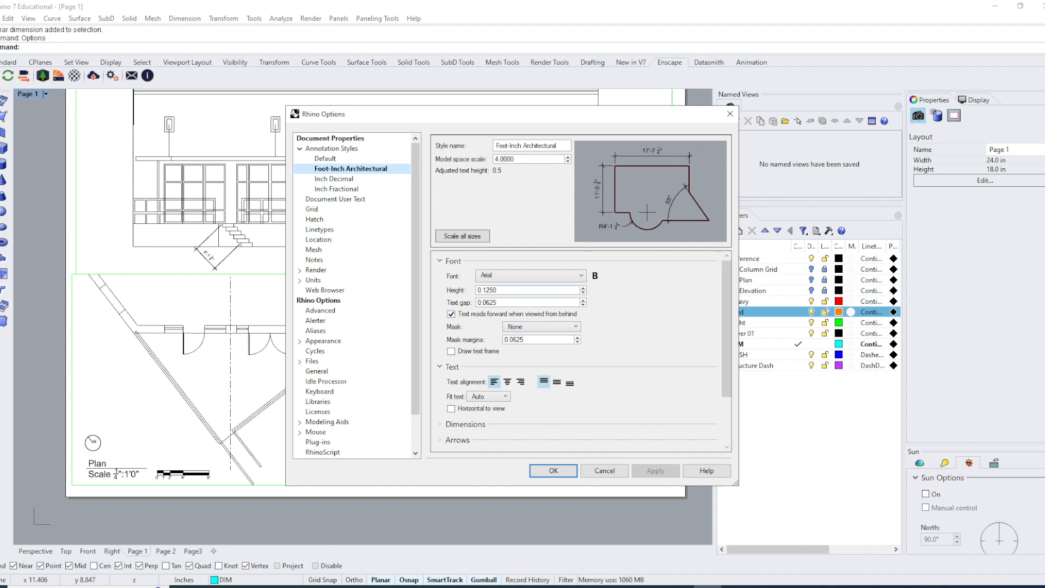
Try a text height of 0.0625 for the Foot-Inch Architectural style and set it back to 0.125.
double_click(487, 290)
type(".0625")
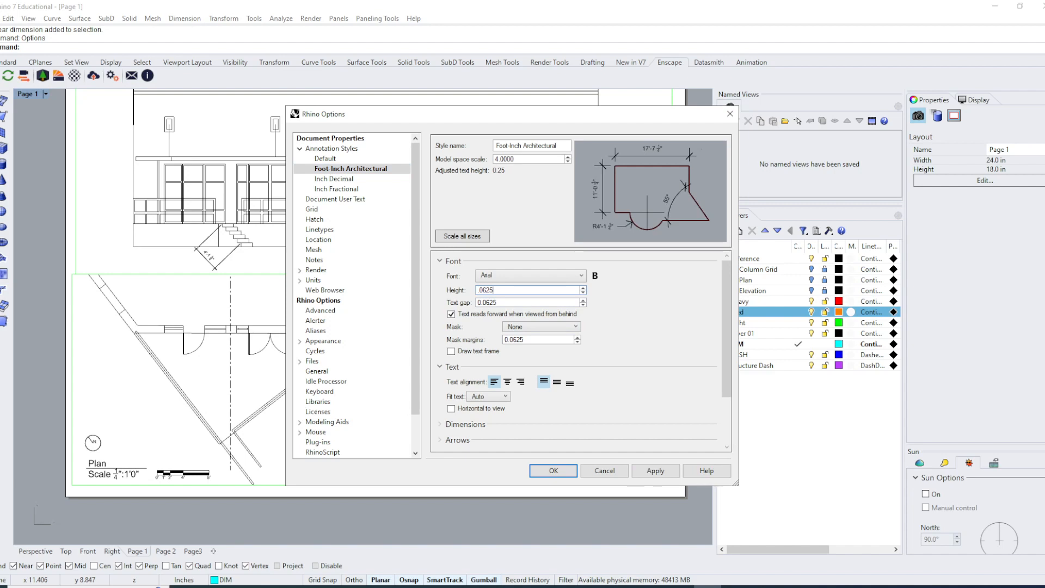
key("Tab")
key("shift+Tab")
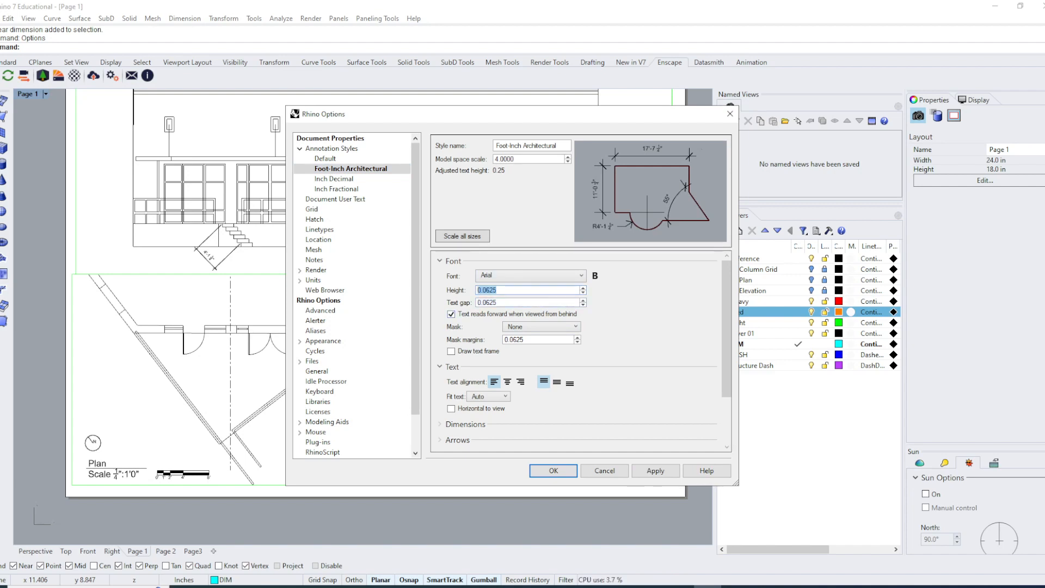
type(".125")
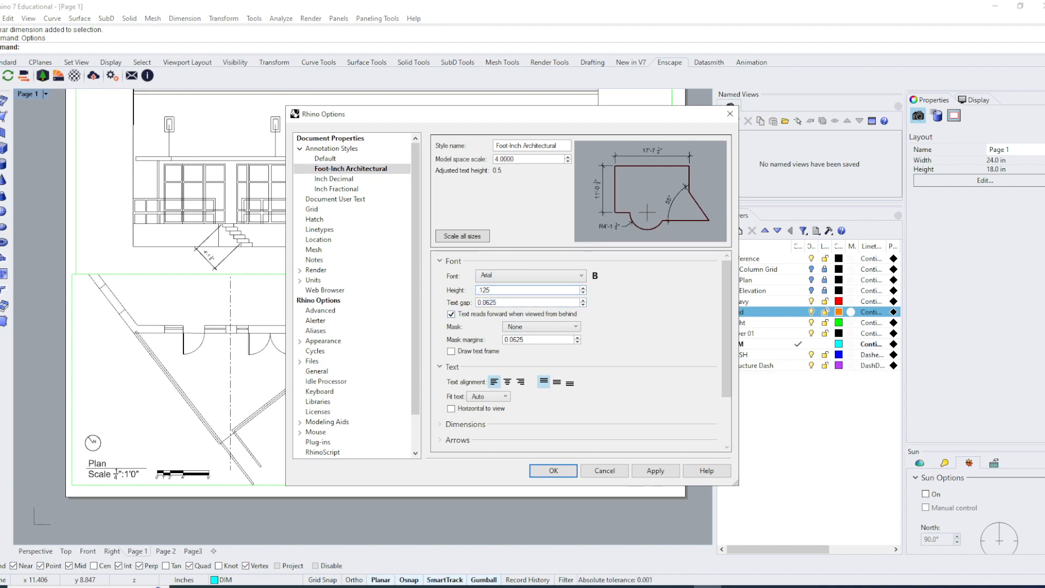
Try a text gap of 0.1625 and a text height of 0.0625, and set the text gap back to 0.0625.
key("Tab")
key("Up")
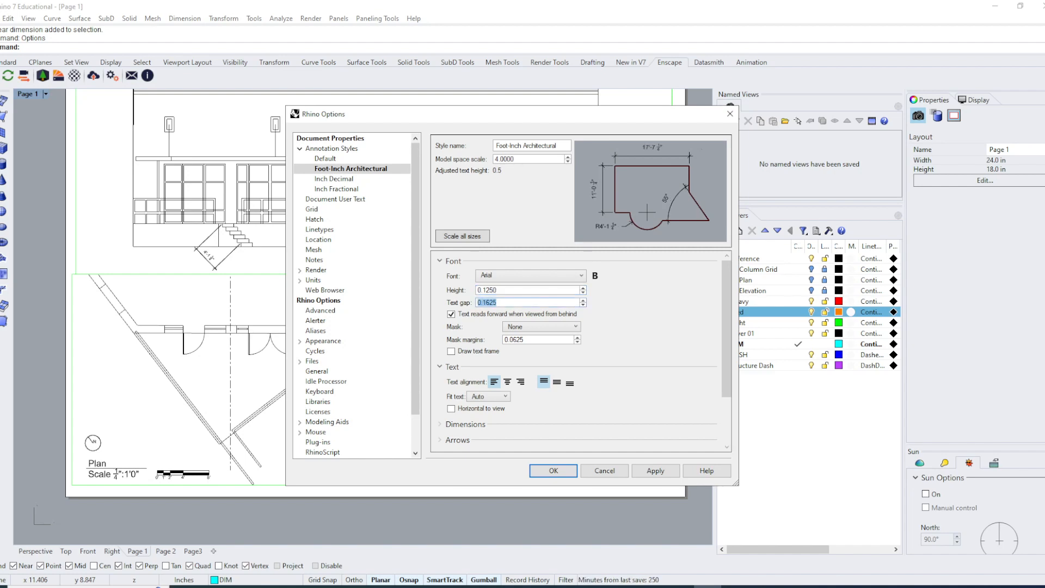
key("shift+Tab")
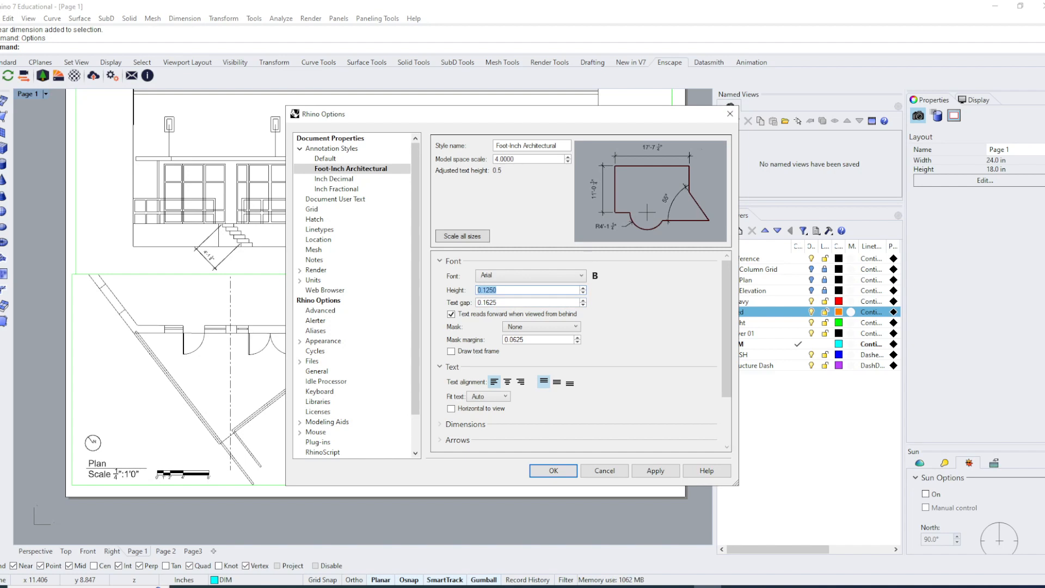
type(".0625")
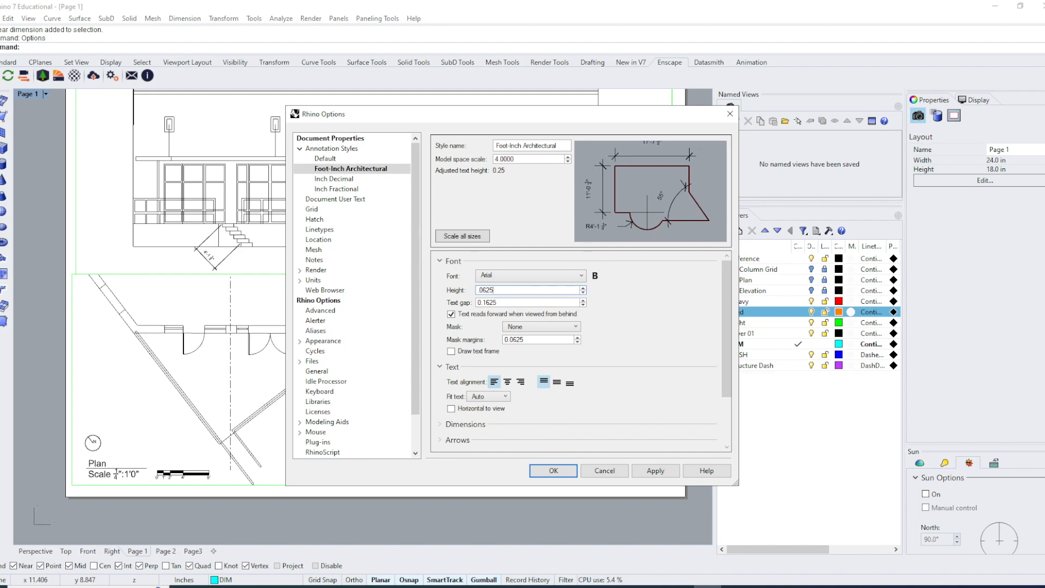
key("Tab")
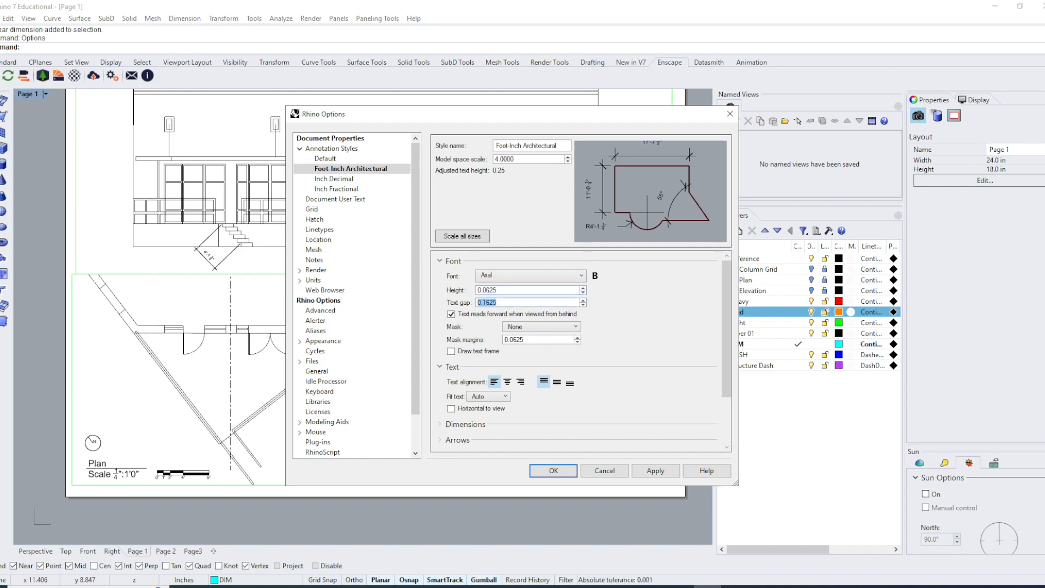
type(".0625")
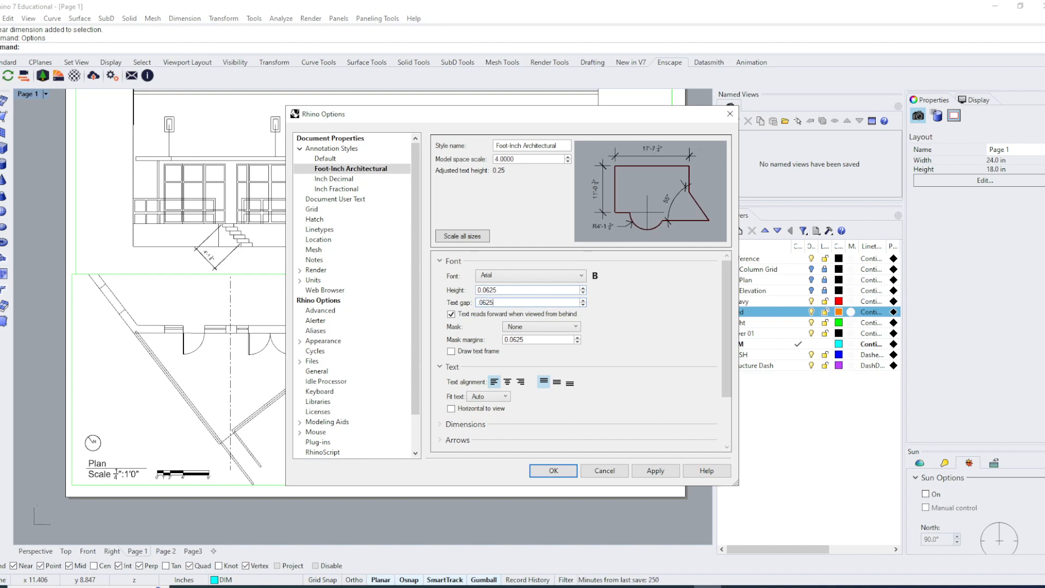
Set the Foot-Inch Architectural style's text height to 0.125, keep the 0.0625 text gap, and accept the options.
key("shift+Tab")
type(".125")
key("Tab")
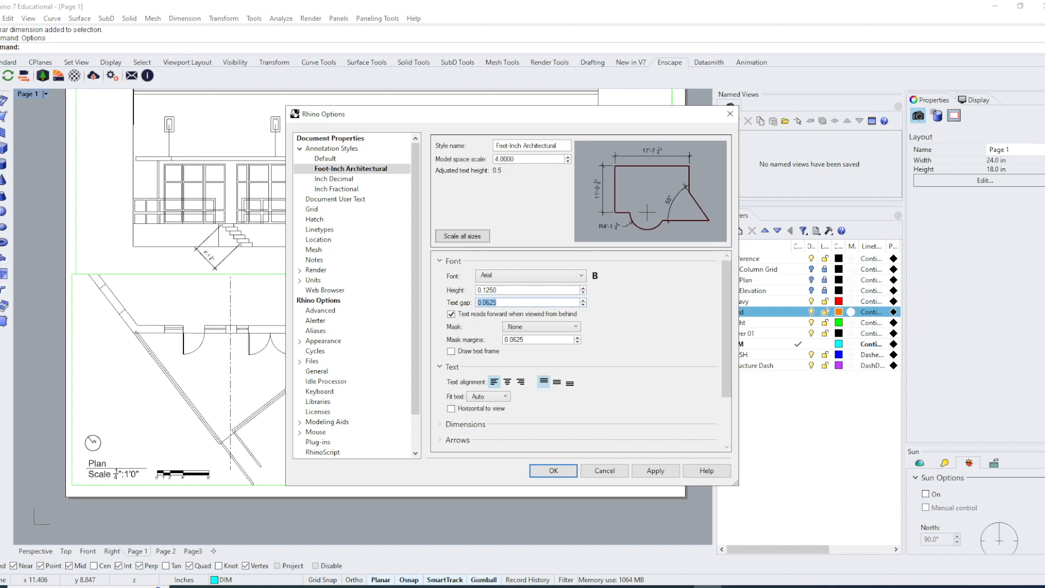
key("shift+Tab")
left_click(553, 471)
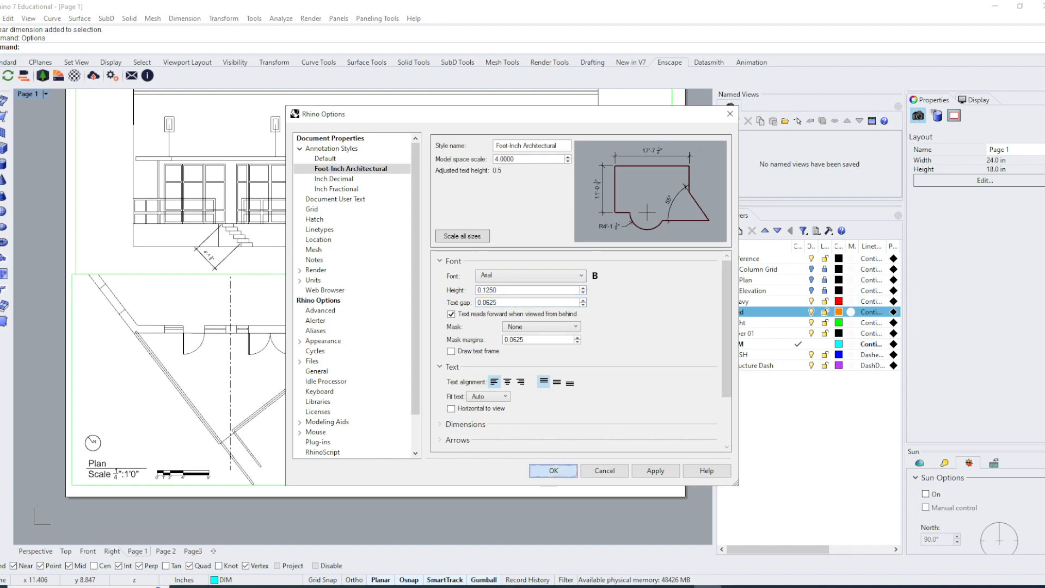
Reopen the annotation style options clear of the elevation and try a text height of 0.25 on the dimensions.
right_click_drag(617, 261, 587, 320)
key("Return")
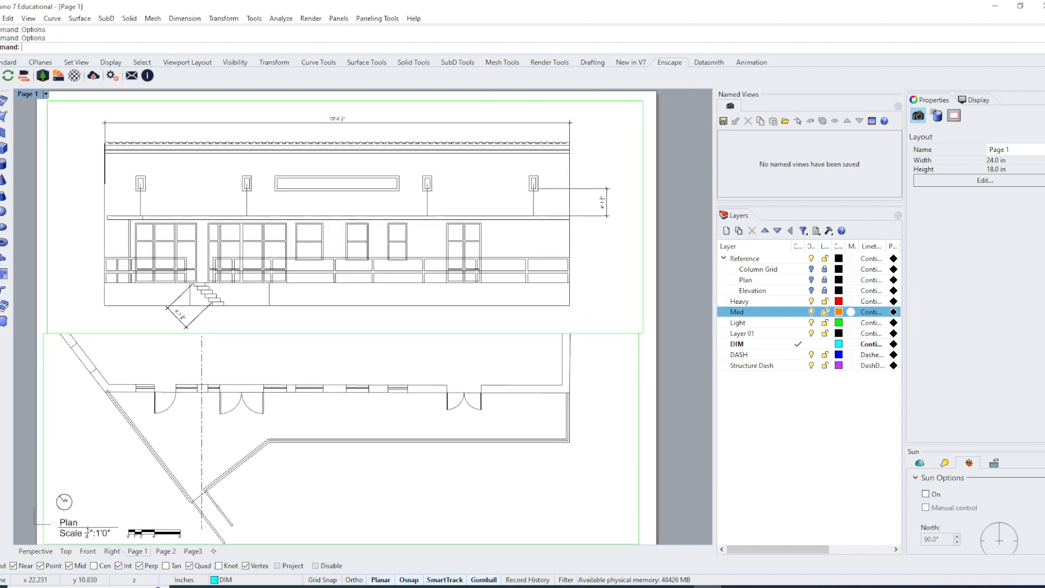
left_click_drag(614, 118, 839, 134)
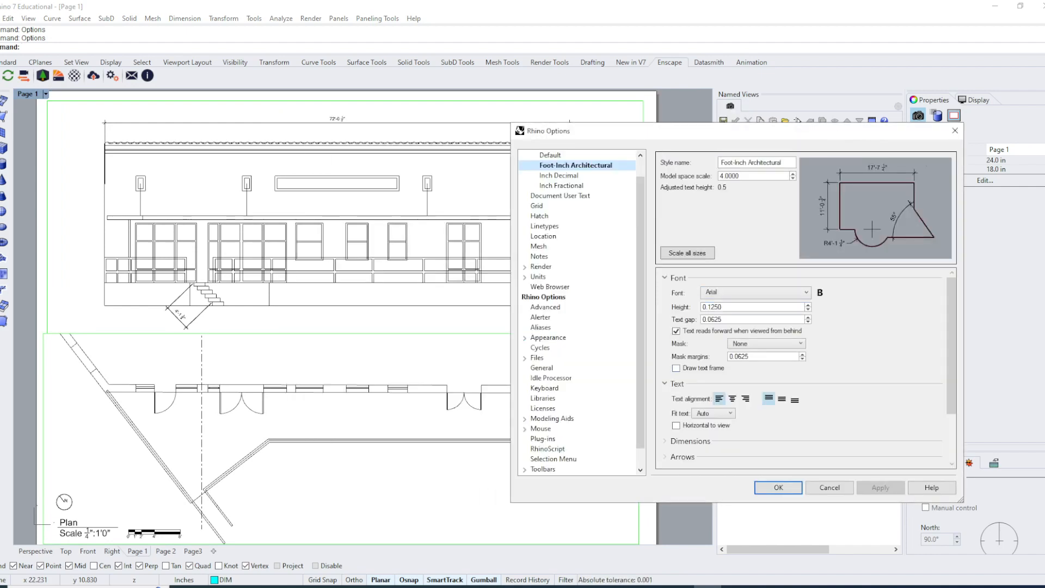
double_click(712, 307)
type("25")
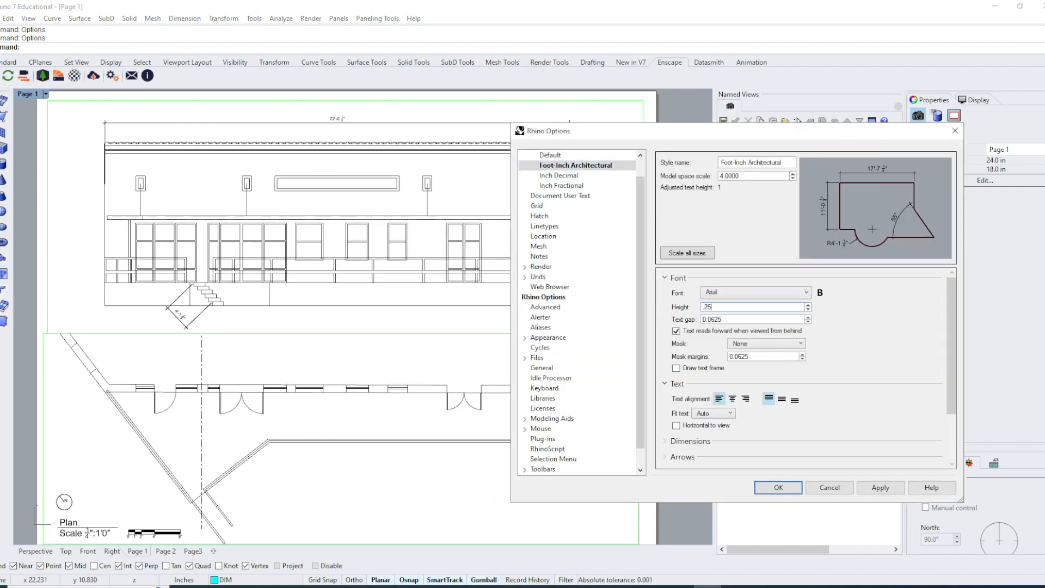
key("Return")
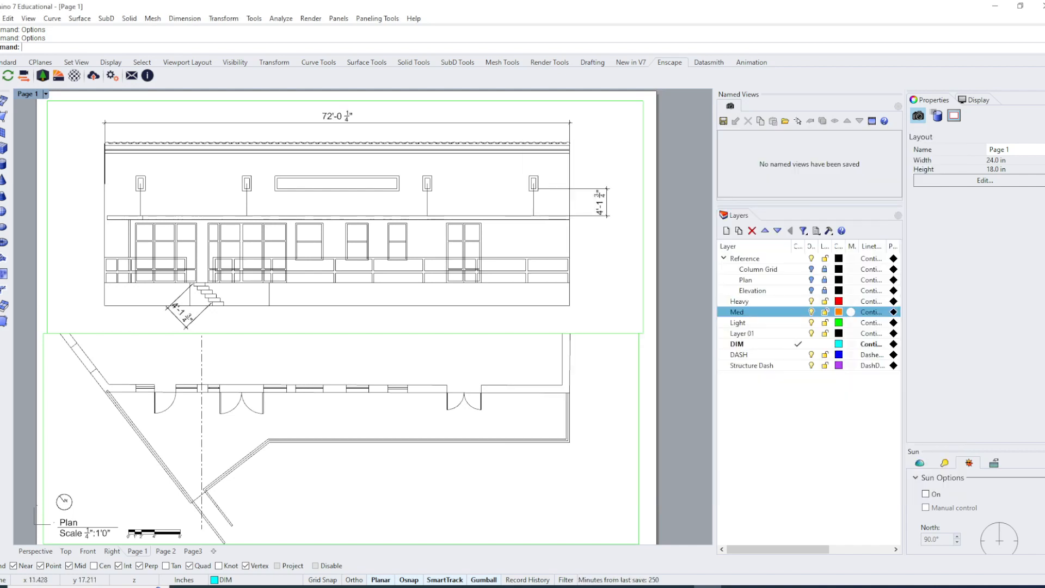
Return the Foot-Inch Architectural text height to 0.125, collapse the Font and Text settings, and accept the options.
key("Return")
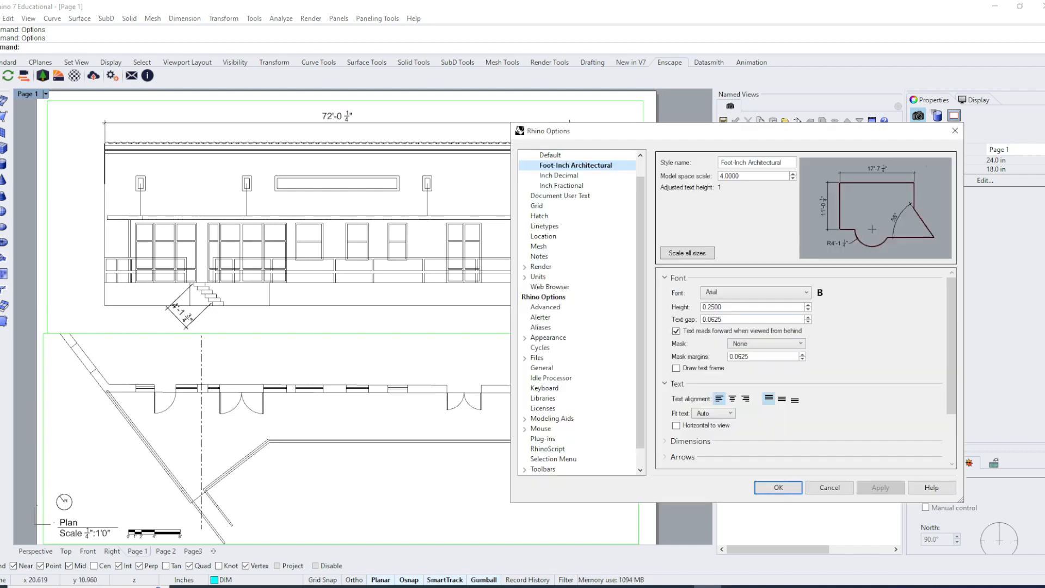
type(".125")
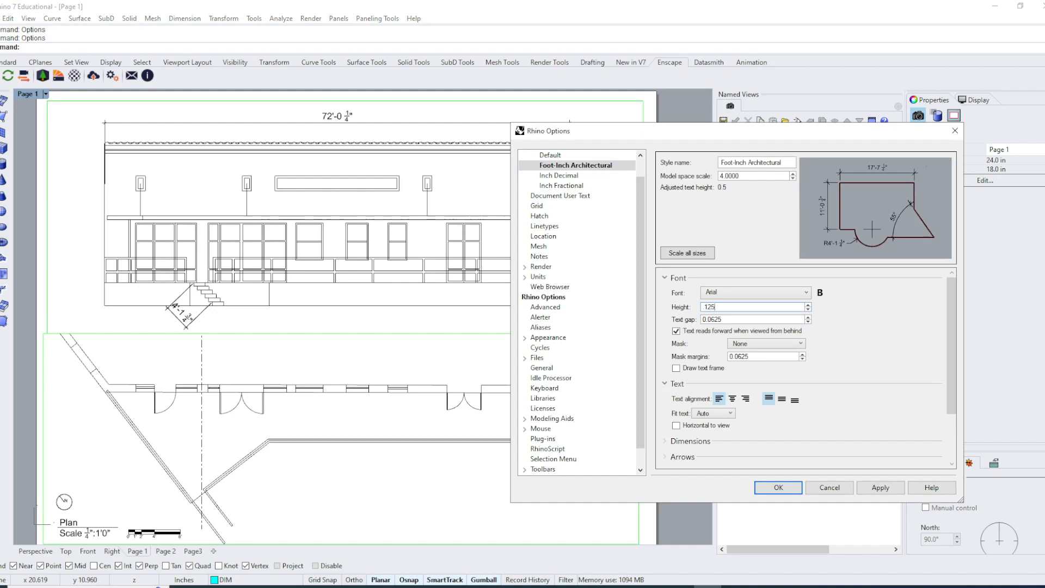
key("Return")
mouse_move(951, 346)
left_mouse_down()
mouse_move(952, 392)
mouse_move(952, 346)
left_mouse_up()
left_click(665, 384)
left_click(664, 277)
left_click(778, 487)
scroll(599, 303, "down", 4)
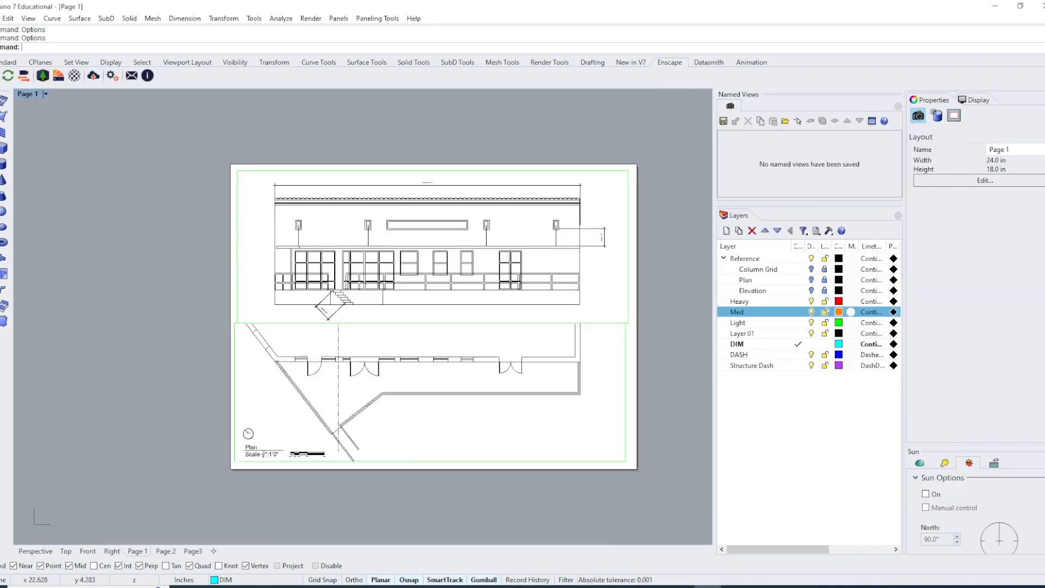
right_click_drag(589, 409, 548, 440)
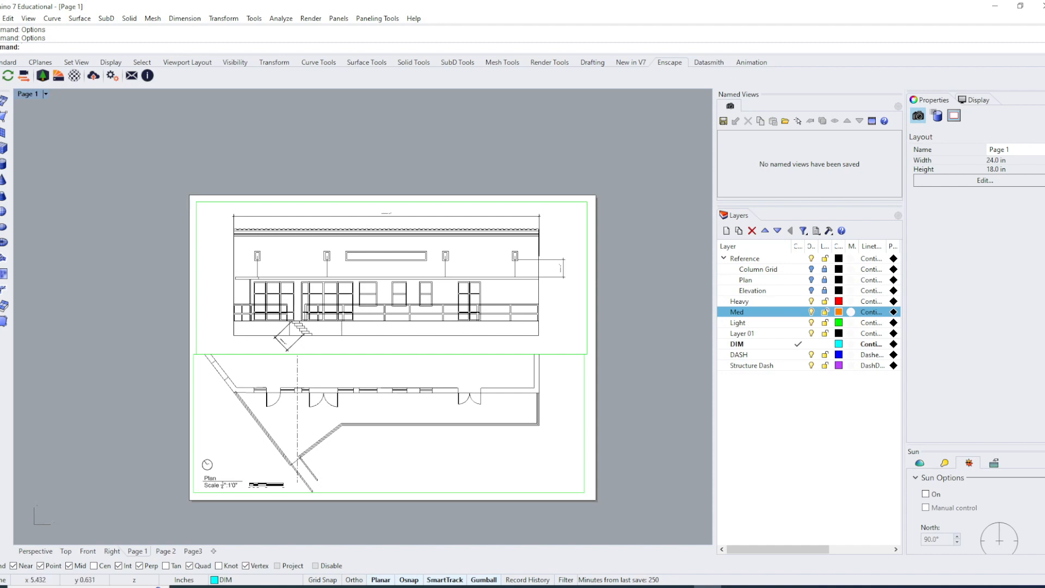
scroll(205, 495, "up", 2)
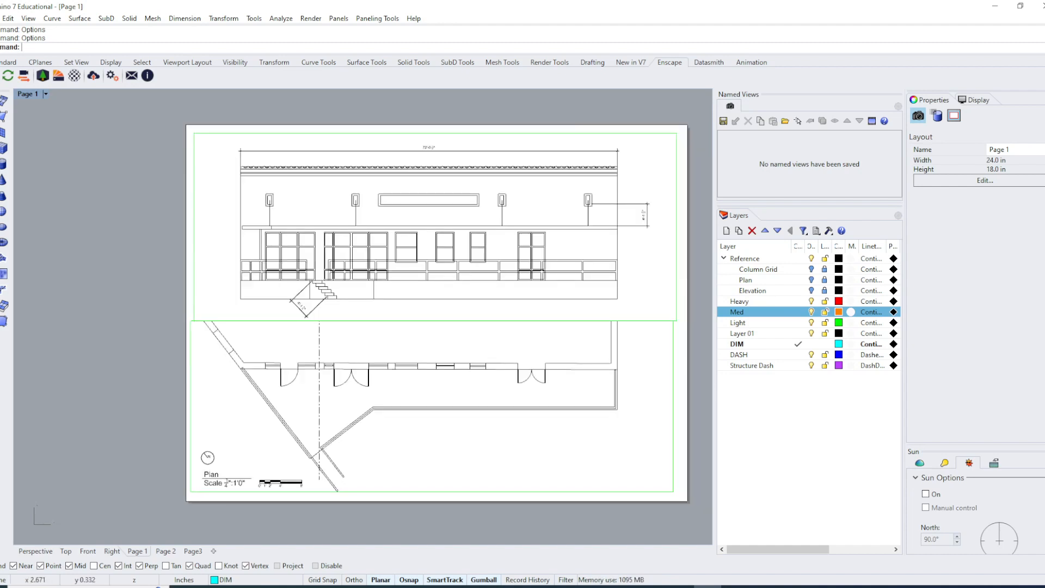